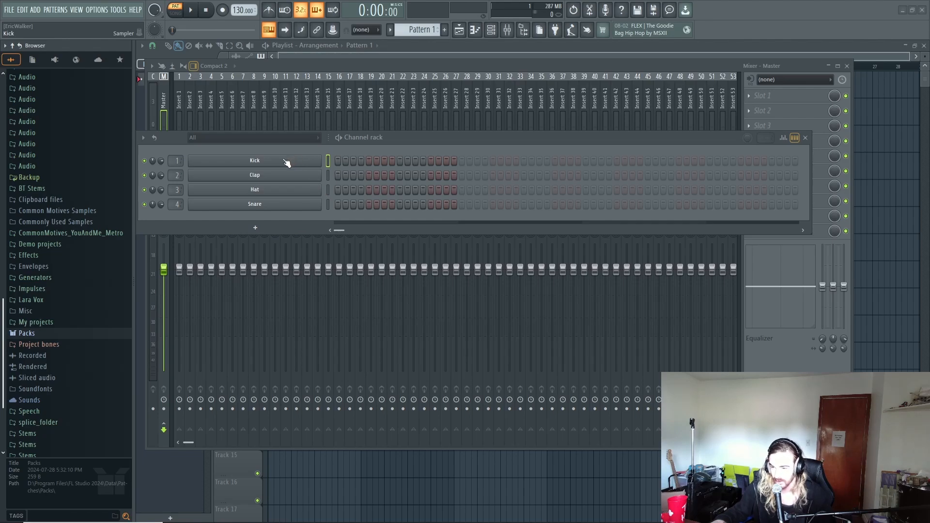
# - Insert a 3x Osc instrument channel from the Kick channel in the Channel rack
pyautogui.rightClick(285, 162)
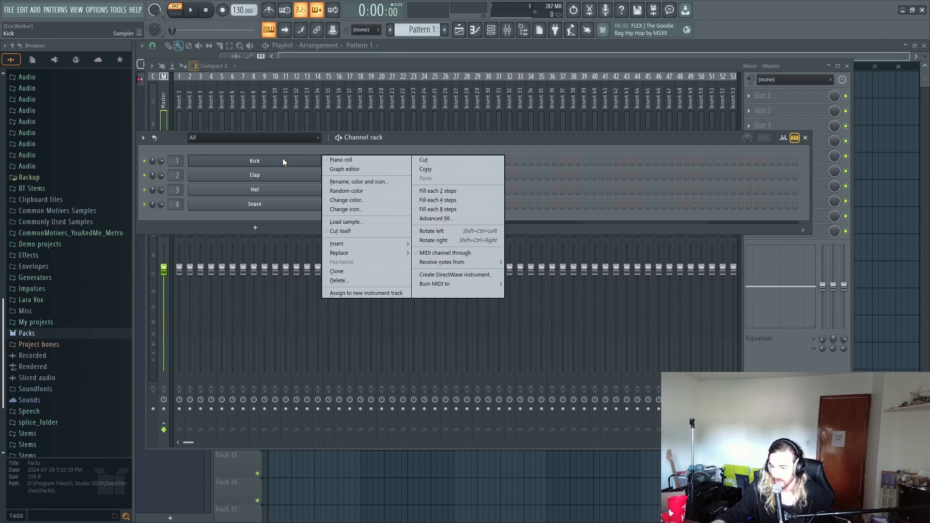
pyautogui.click(272, 151)
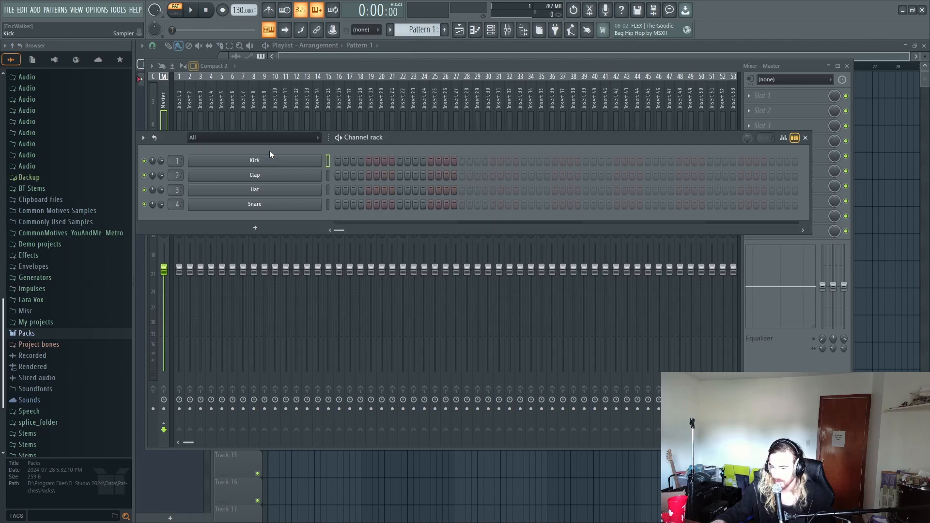
pyautogui.rightClick(244, 164)
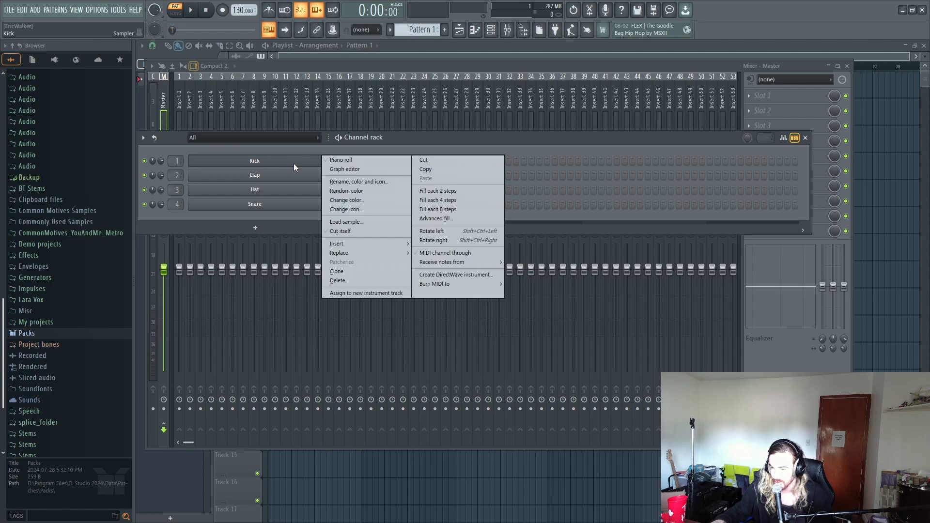
pyautogui.moveTo(357, 242)
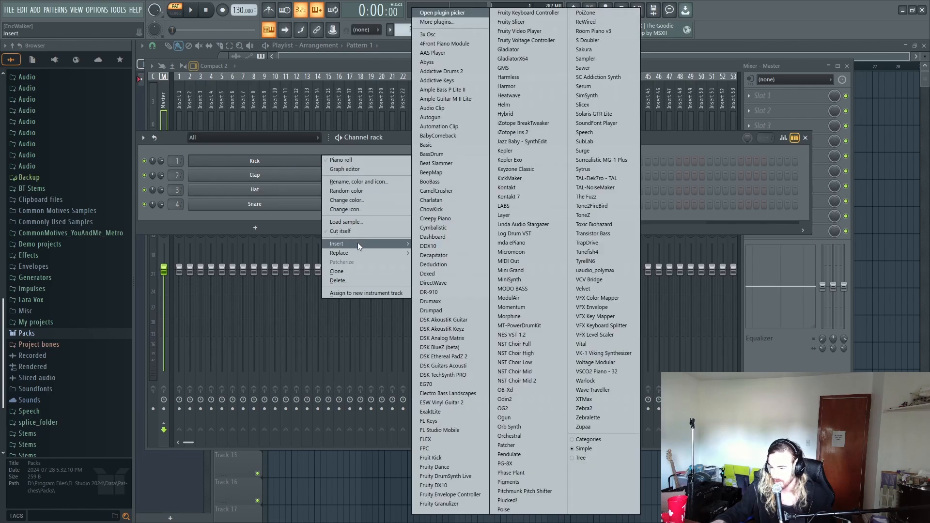
pyautogui.click(453, 34)
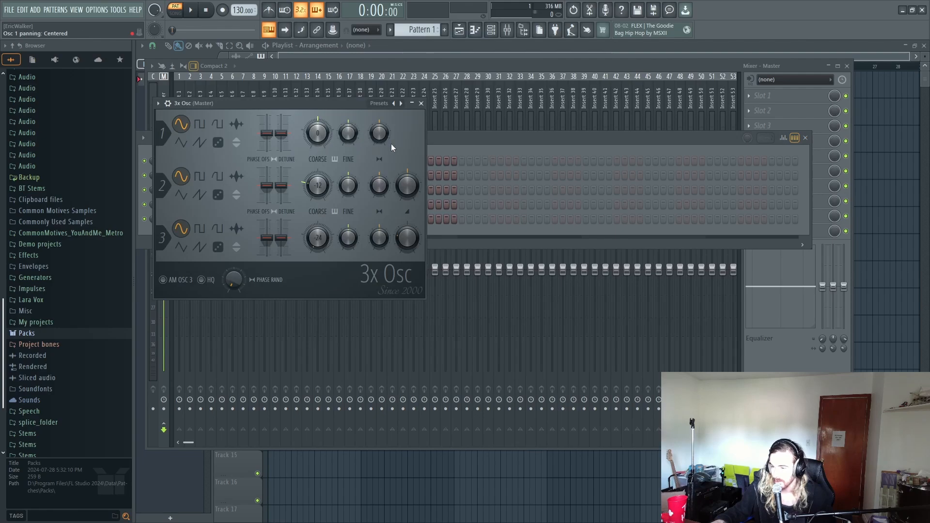
pyautogui.click(270, 160)
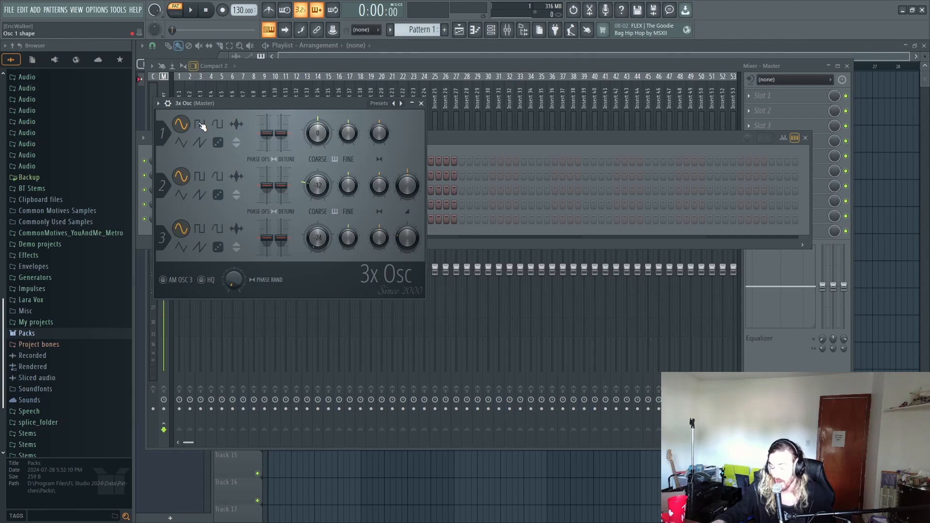
# - Set oscillator 1 of 3x Osc to a square wave and turn down the mix levels of oscillators 2 and 3
pyautogui.click(203, 127)
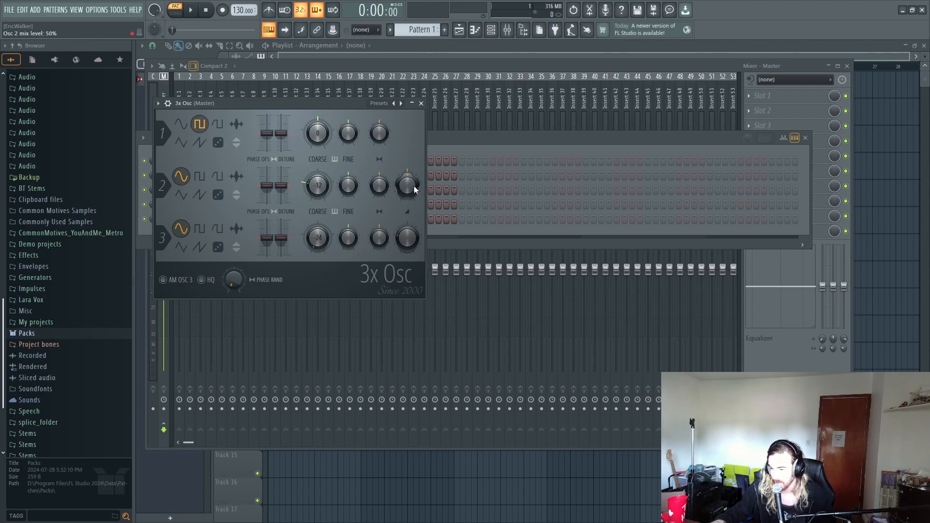
pyautogui.moveTo(411, 188); pyautogui.dragTo(410, 203)
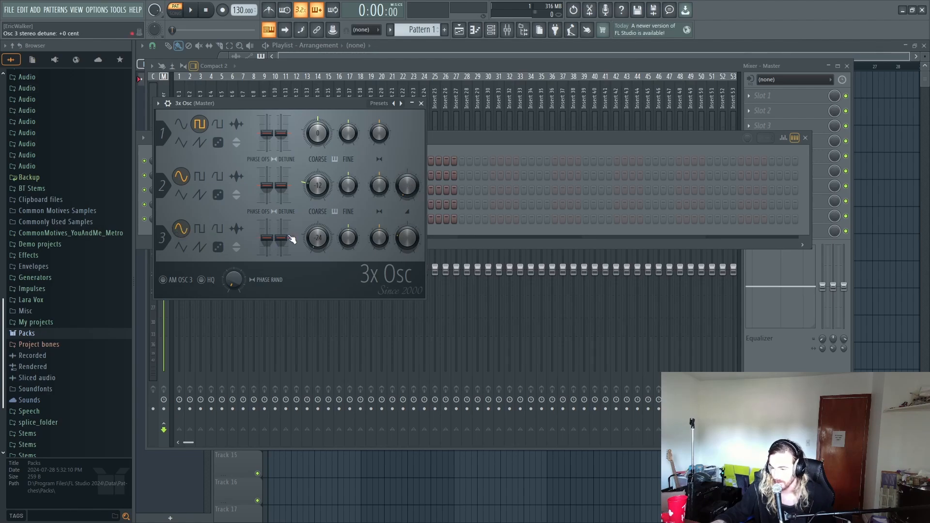
pyautogui.moveTo(407, 237); pyautogui.dragTo(407, 259)
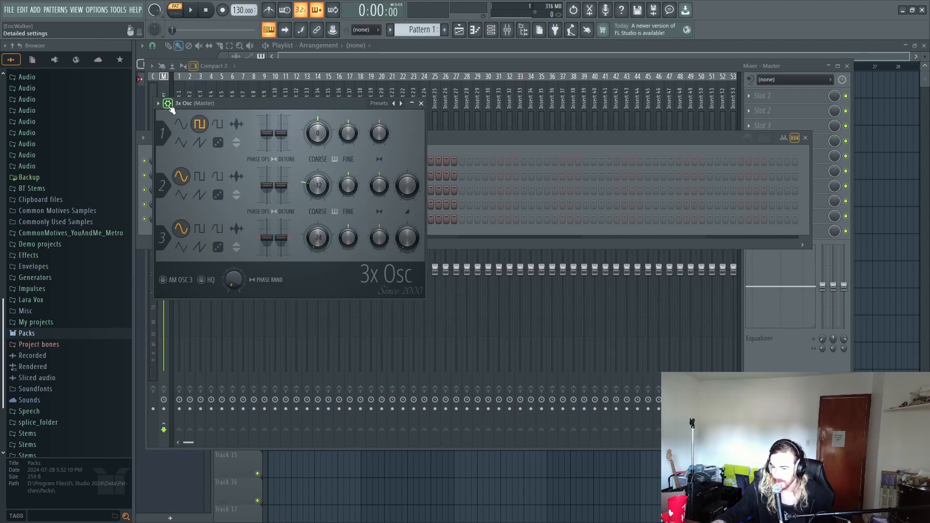
# - Enable the volume envelope in 3x Osc's detailed settings and try a longer attack time with test notes
pyautogui.click(169, 104)
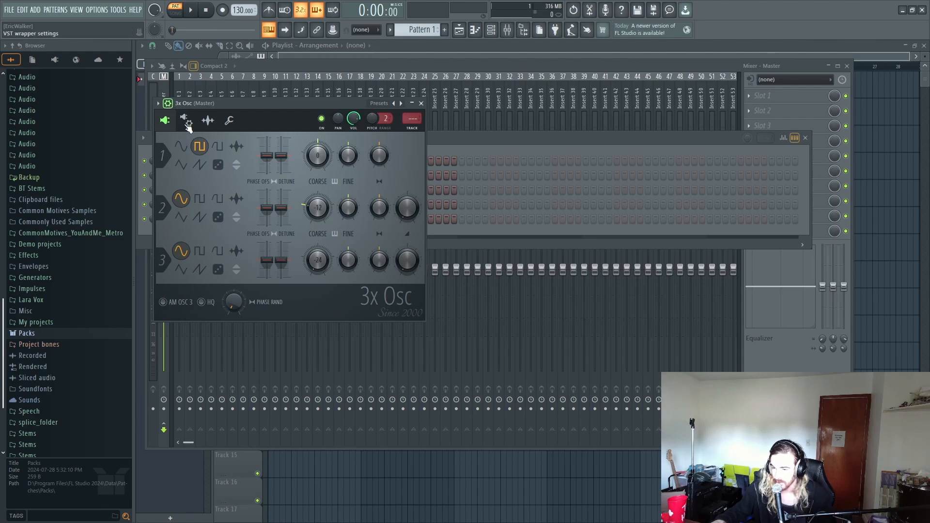
pyautogui.click(186, 120)
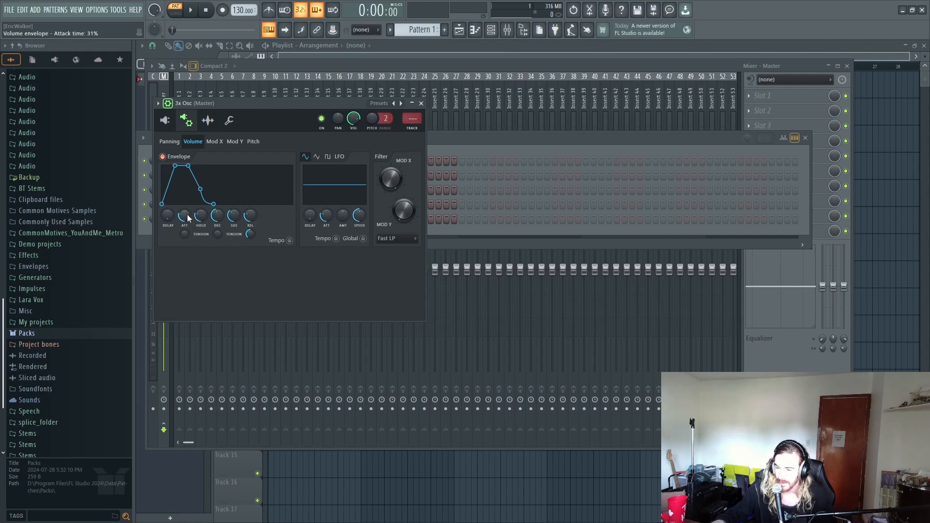
pyautogui.press('x')
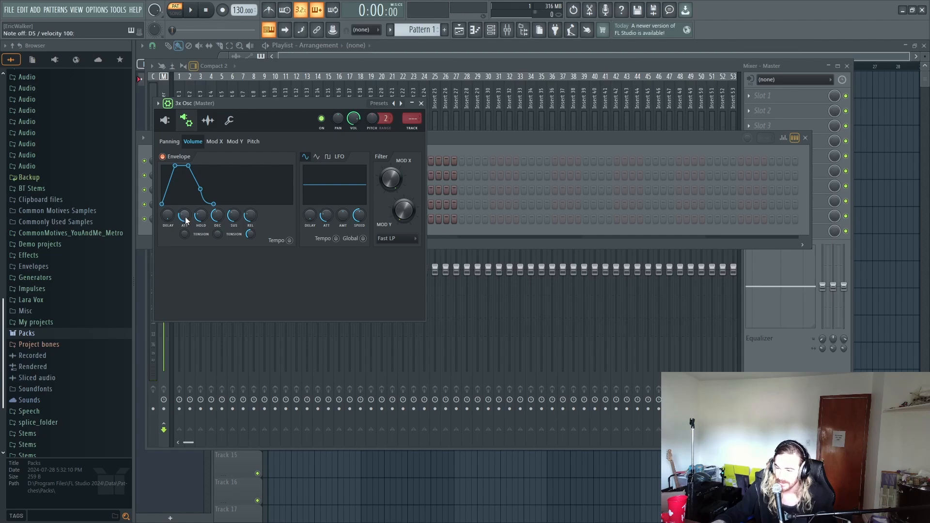
pyautogui.moveTo(185, 216)
pyautogui.mouseDown()
pyautogui.moveTo(185, 206)
pyautogui.moveTo(184, 216)
pyautogui.mouseUp()
pyautogui.press('x')
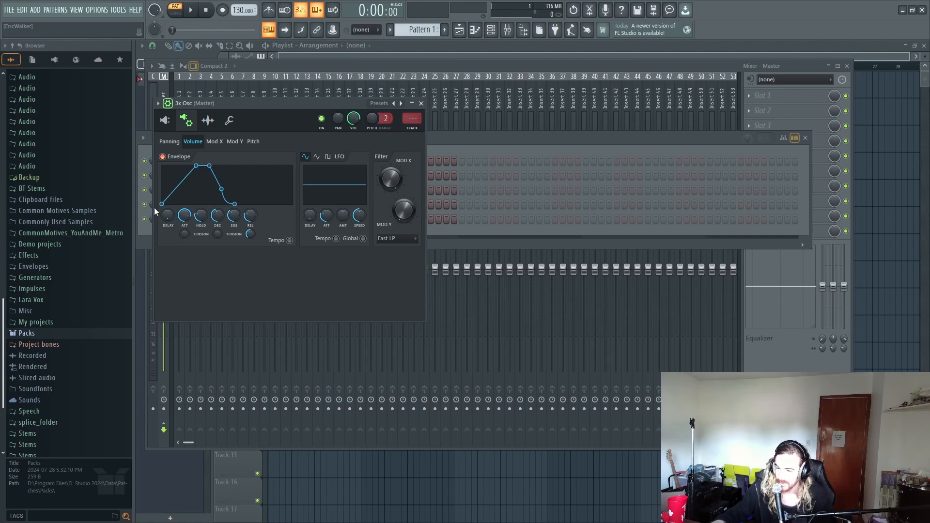
# - Bring the volume envelope's attack time to 0%, comparing it against a longer attack
pyautogui.moveTo(198, 168); pyautogui.dragTo(171, 166)
pyautogui.moveTo(181, 213); pyautogui.dragTo(181, 218)
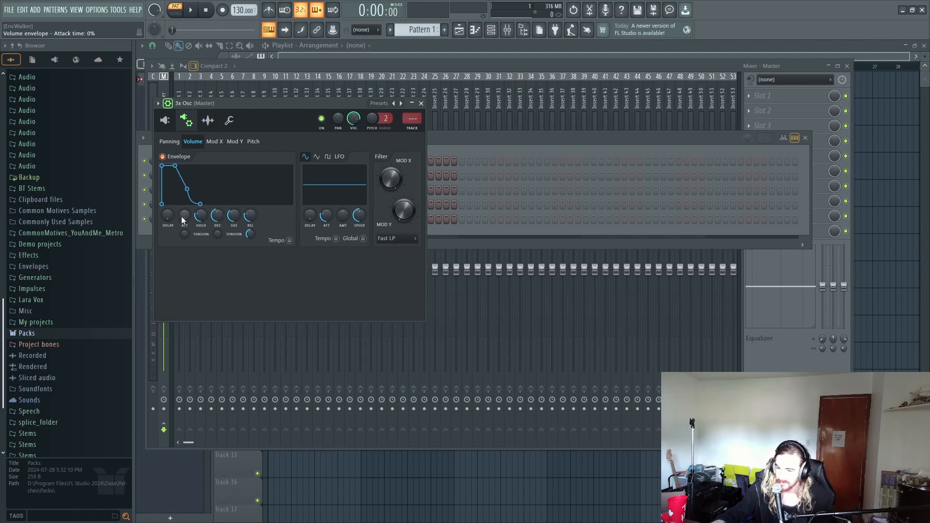
pyautogui.moveTo(187, 216); pyautogui.dragTo(187, 188)
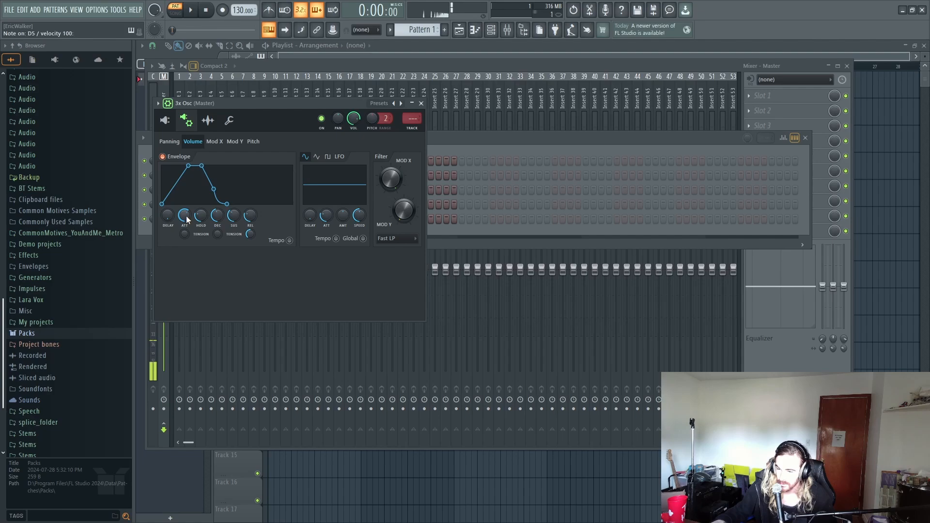
pyautogui.moveTo(186, 216); pyautogui.dragTo(186, 245)
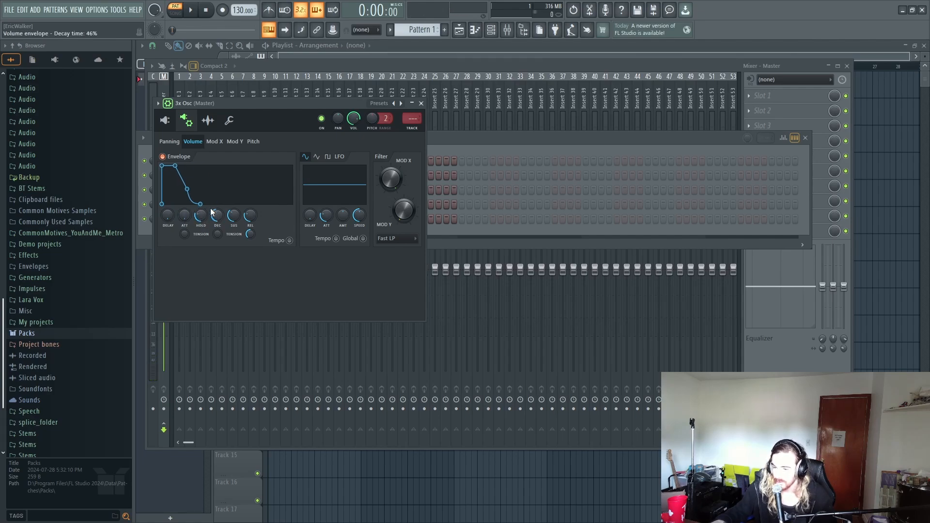
# - Shorten the volume envelope's hold time, then compare a 0% decay with a longer decay by playing test notes
pyautogui.moveTo(202, 216)
pyautogui.mouseDown()
pyautogui.moveTo(202, 229)
pyautogui.moveTo(202, 221)
pyautogui.mouseUp()
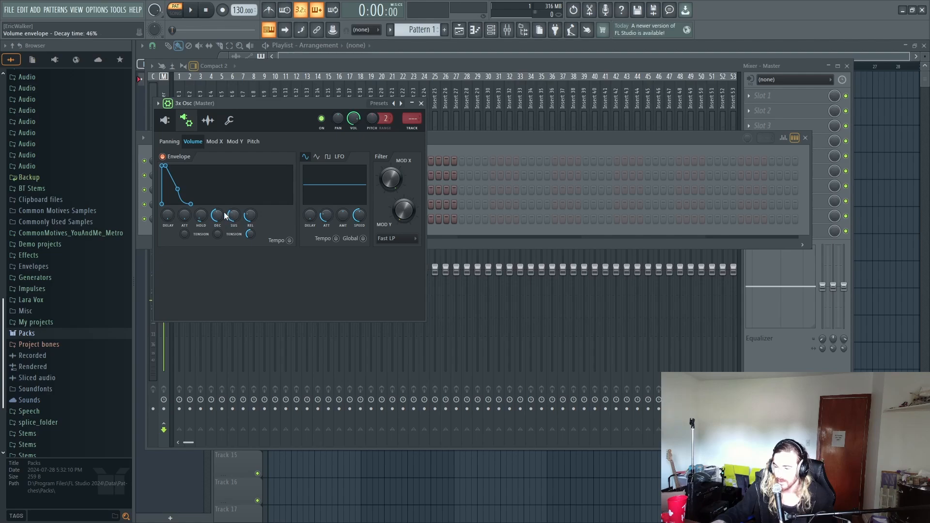
pyautogui.moveTo(220, 216); pyautogui.dragTo(220, 223)
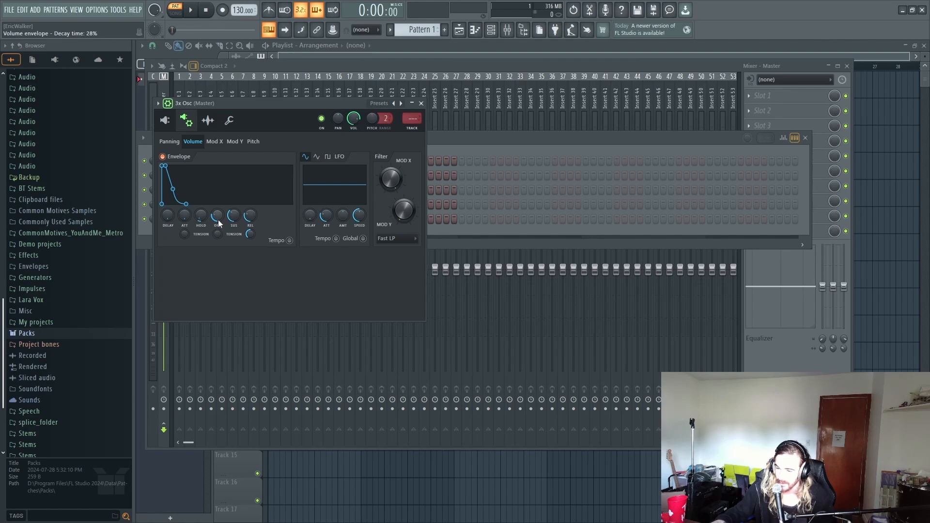
pyautogui.moveTo(220, 216); pyautogui.dragTo(219, 237)
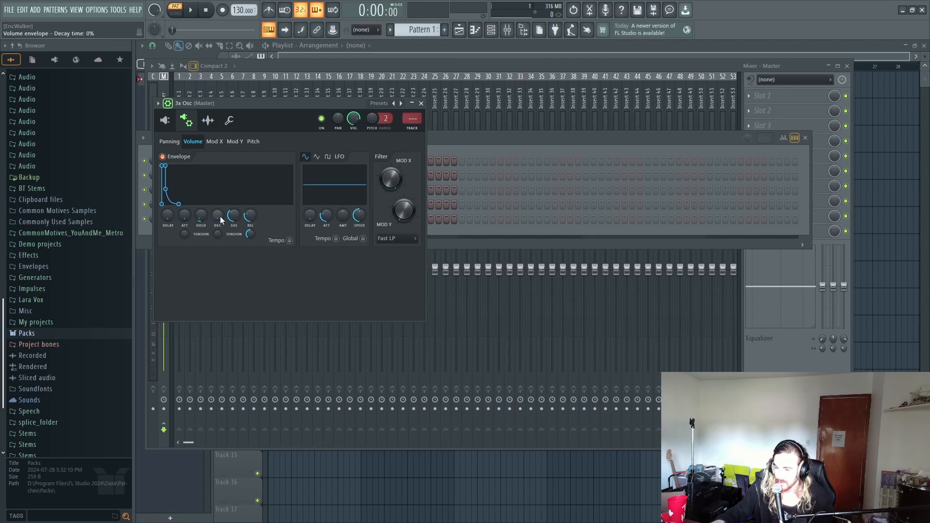
pyautogui.press('w')
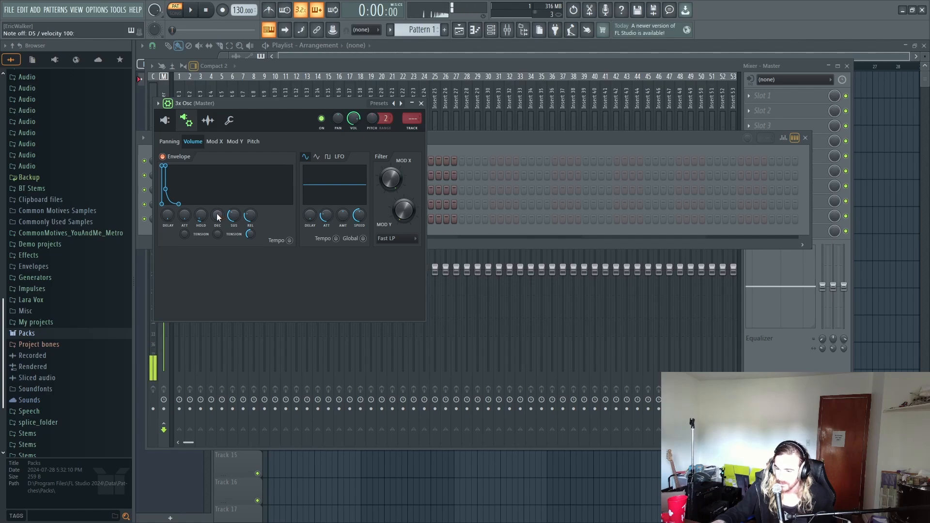
pyautogui.moveTo(220, 216); pyautogui.dragTo(219, 164)
pyautogui.press('w')
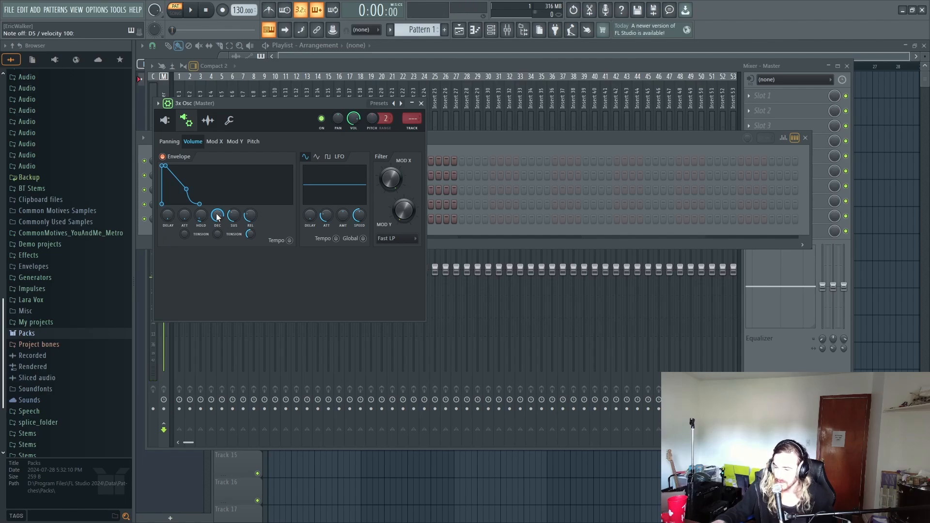
# - Set the volume envelope's sustain to 46% and audition release times of 73%, 0% and a long setting with test notes
pyautogui.moveTo(233, 218); pyautogui.dragTo(253, 220)
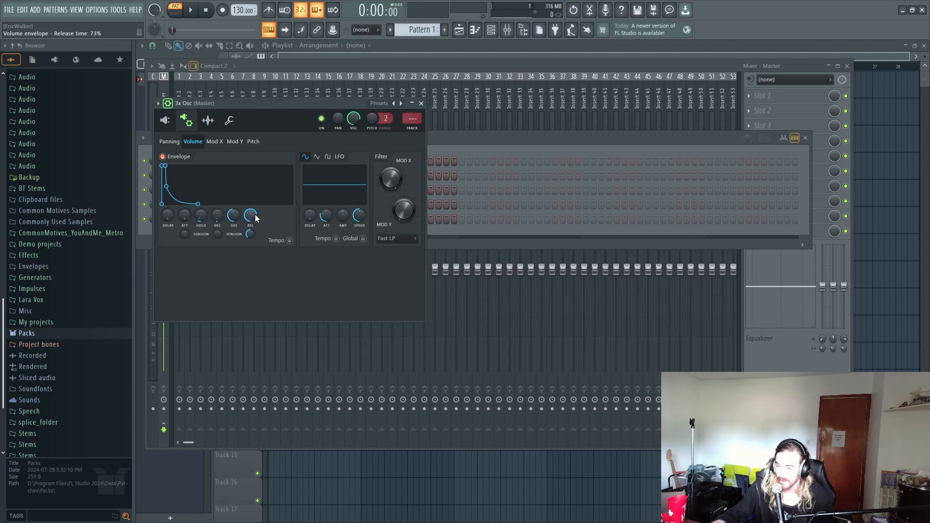
pyautogui.press('w')
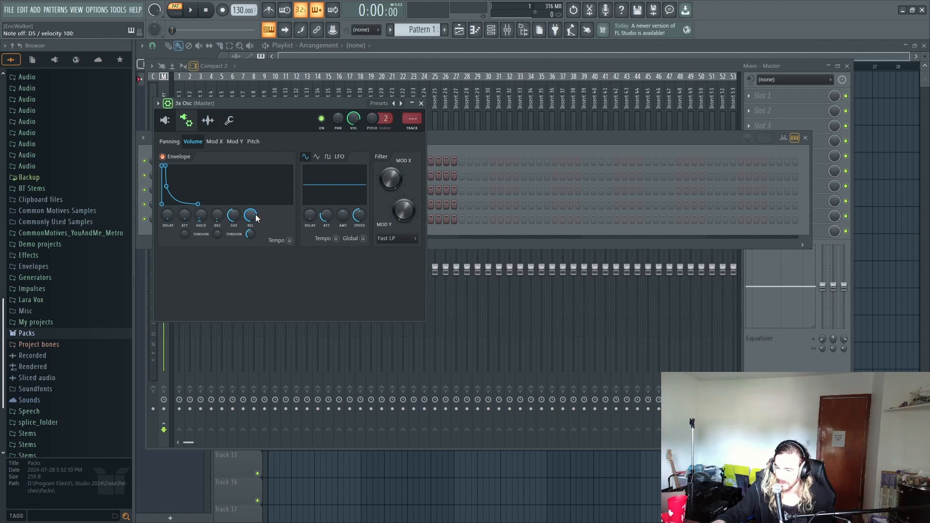
pyautogui.moveTo(255, 214); pyautogui.dragTo(286, 209)
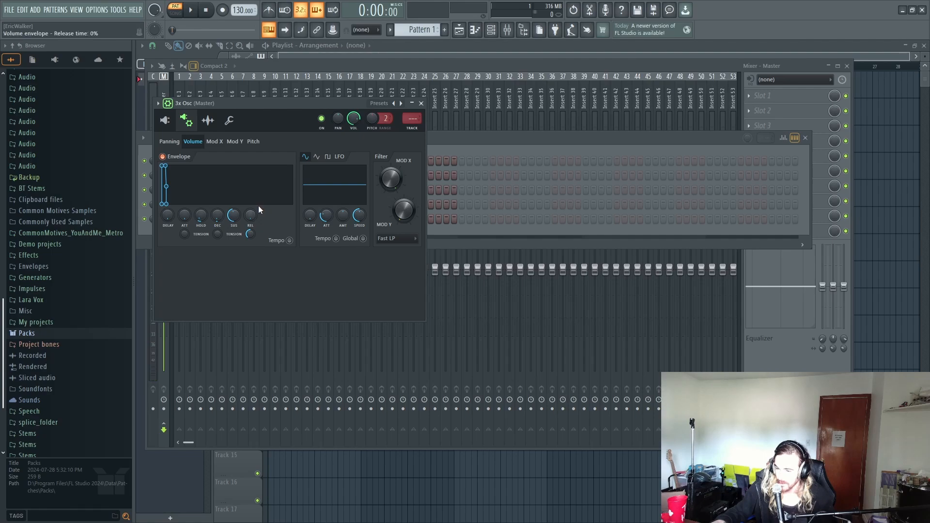
pyautogui.press('w')
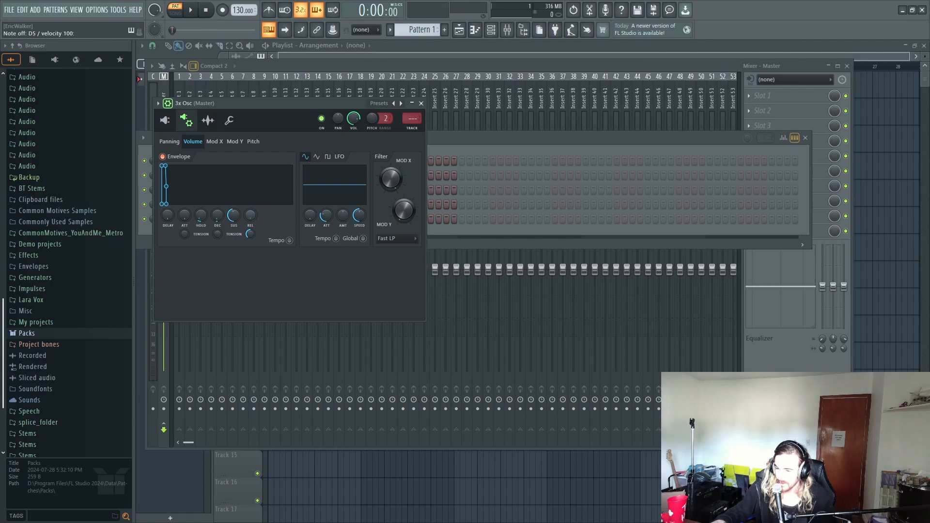
pyautogui.scroll(15, 254, 214)
pyautogui.press('w')
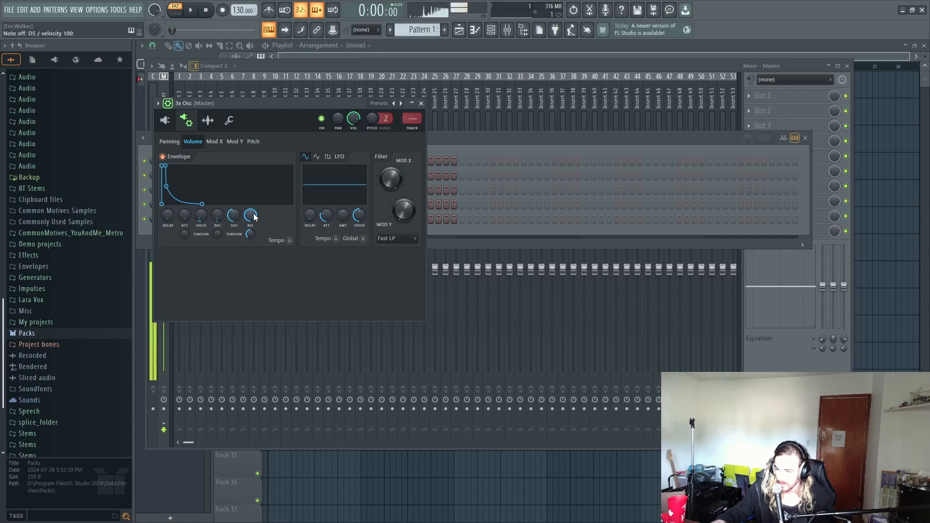
pyautogui.press('w')
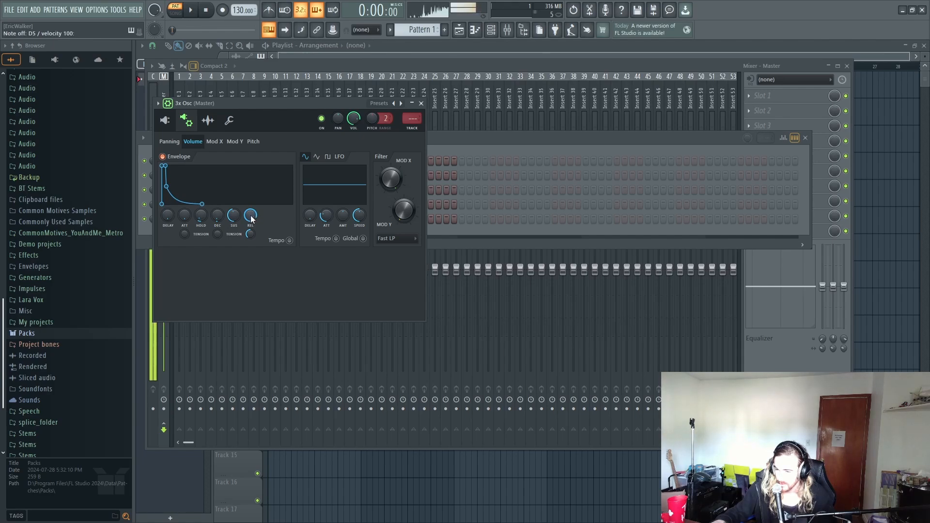
# - Shorten the volume envelope's release time to 44%, auditioning the change with test notes
pyautogui.scroll(-10, 252, 219)
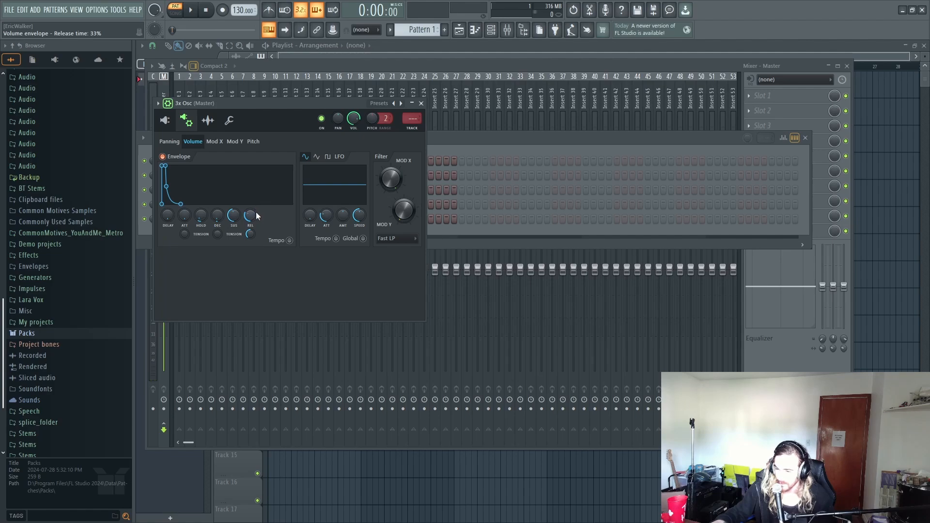
pyautogui.scroll(1, 256, 216)
pyautogui.press('w')
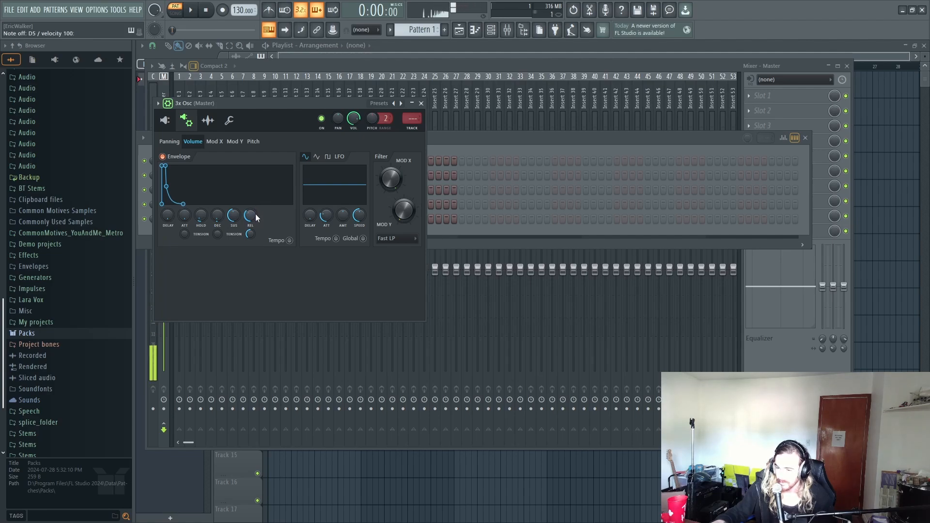
pyautogui.scroll(1, 255, 216)
pyautogui.press('w')
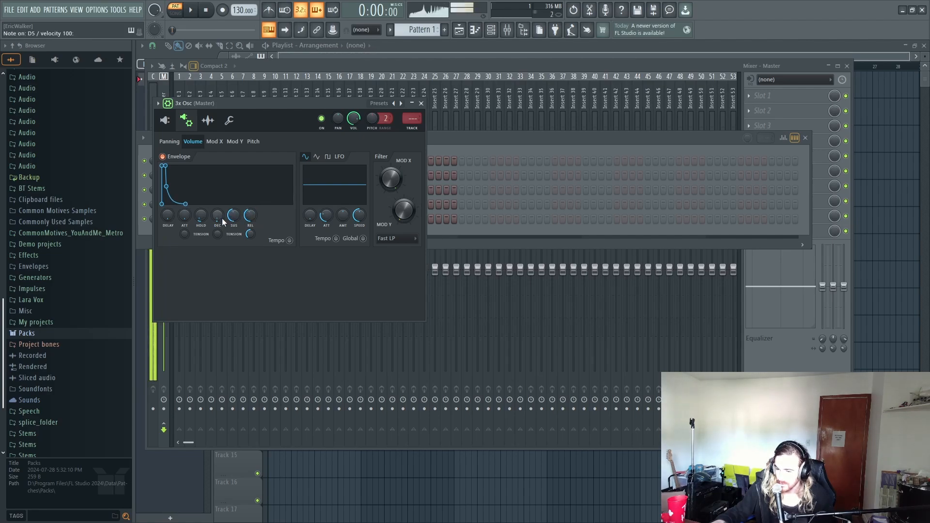
# - Raise the volume envelope's decay time to slightly above 22% and lengthen the release slightly
pyautogui.scroll(2, 222, 220)
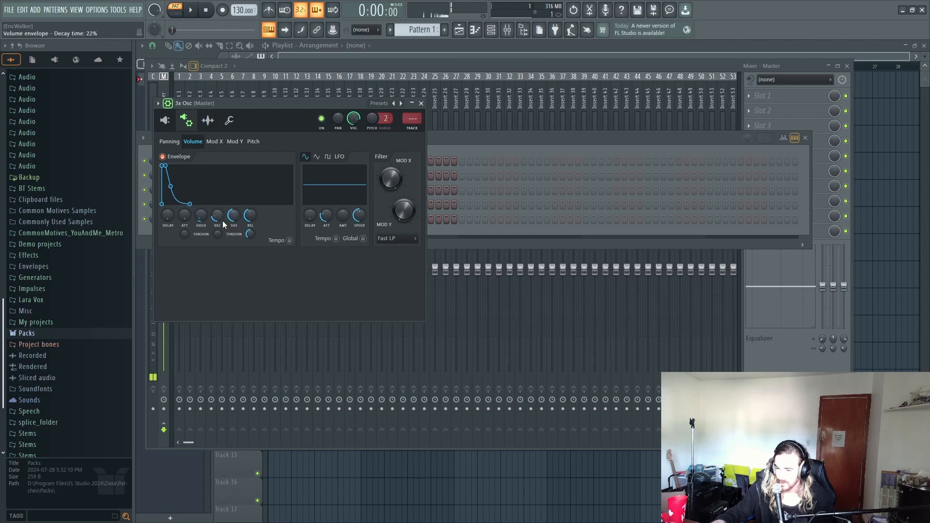
pyautogui.scroll(1, 222, 219)
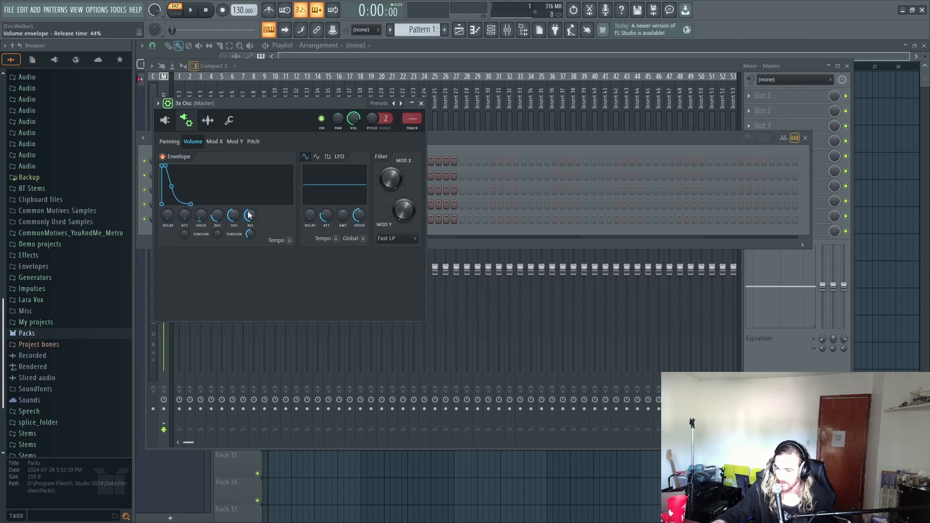
pyautogui.scroll(2, 224, 219)
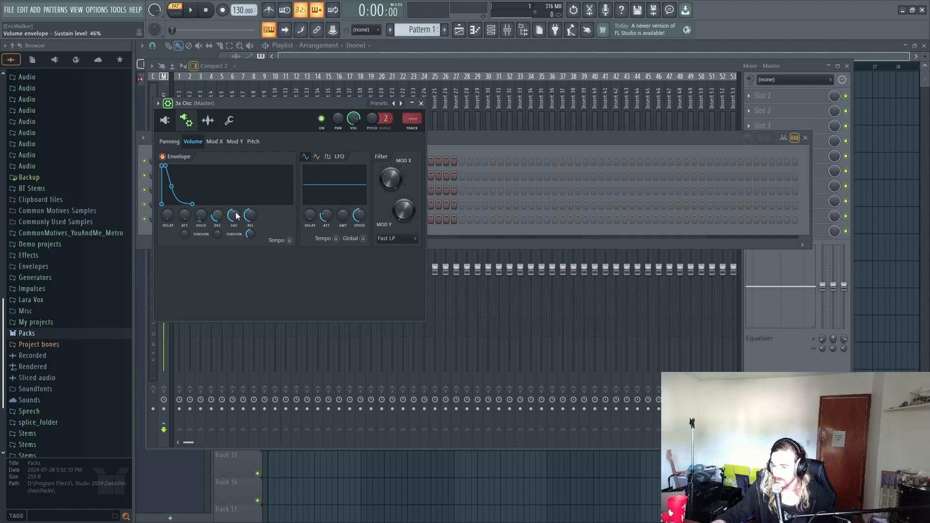
pyautogui.click(463, 141)
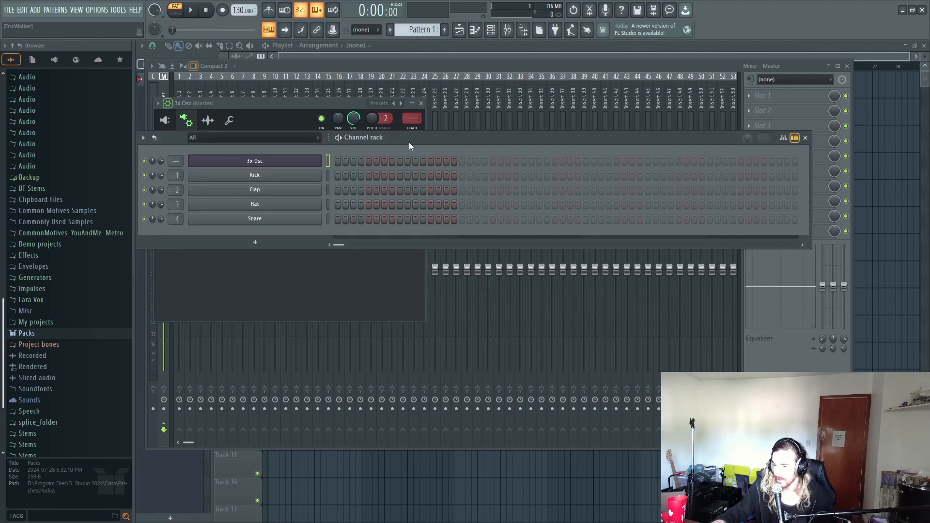
pyautogui.click(301, 103)
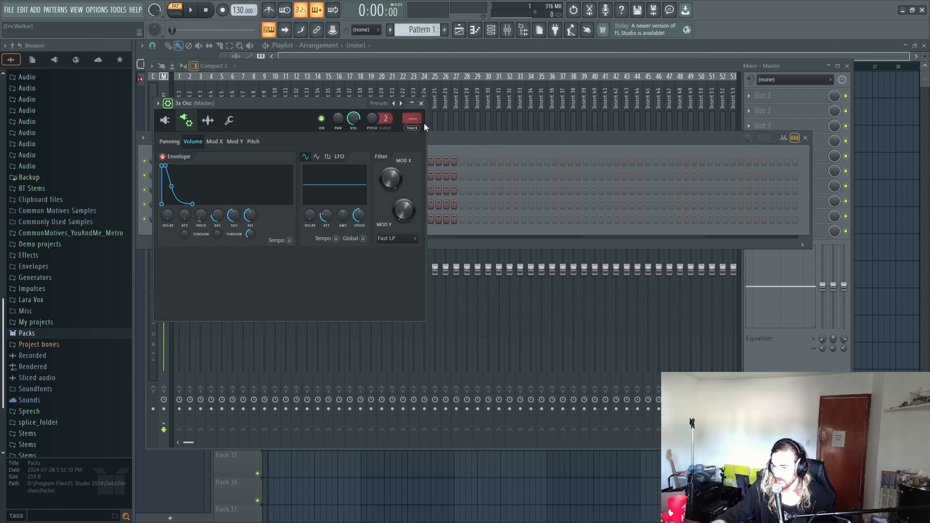
# - Route 3x Osc to mixer track 19 and open the piano roll of its channel
pyautogui.moveTo(417, 117)
pyautogui.mouseDown()
pyautogui.moveTo(417, 58)
pyautogui.moveTo(413, 121)
pyautogui.mouseUp()
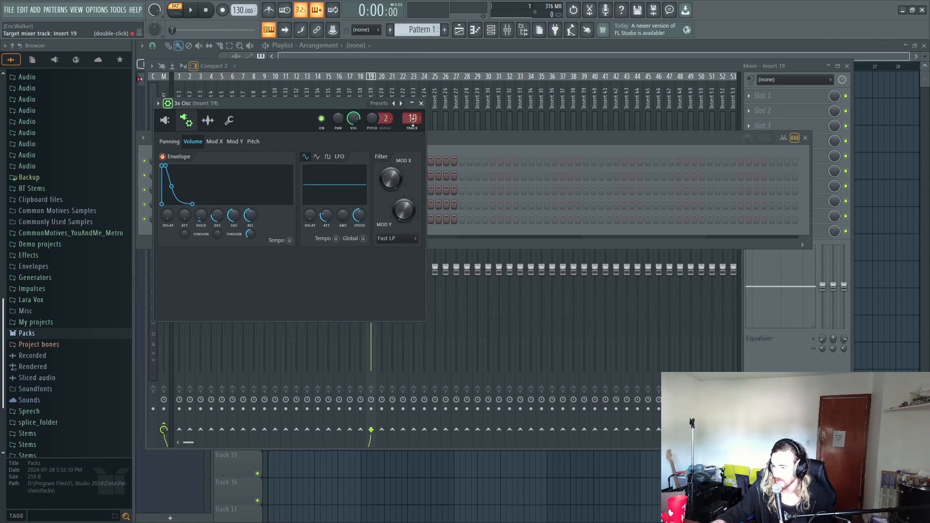
pyautogui.click(464, 136)
pyautogui.rightClick(319, 161)
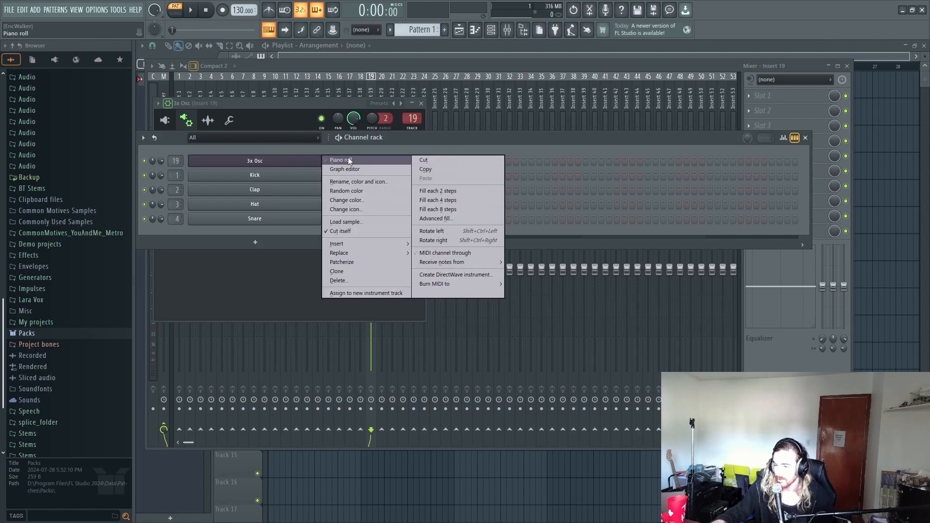
pyautogui.click(309, 149)
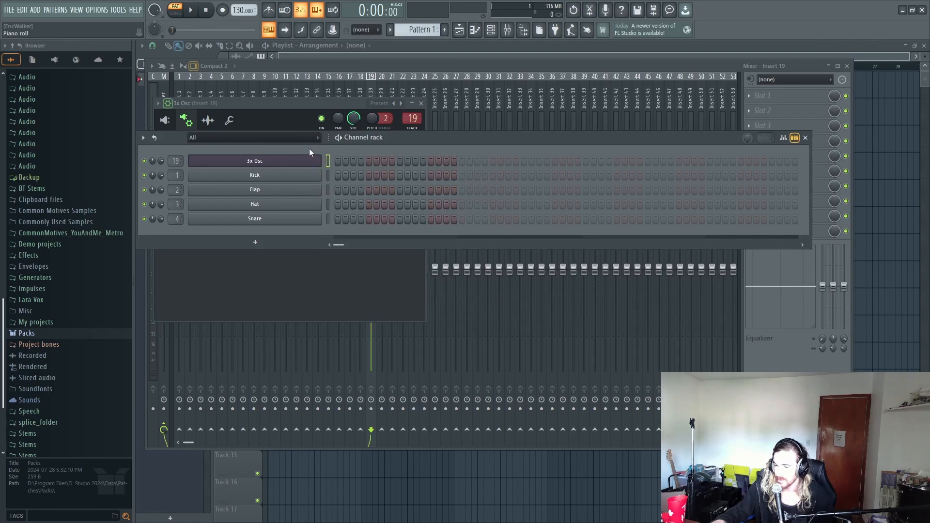
pyautogui.rightClick(279, 161)
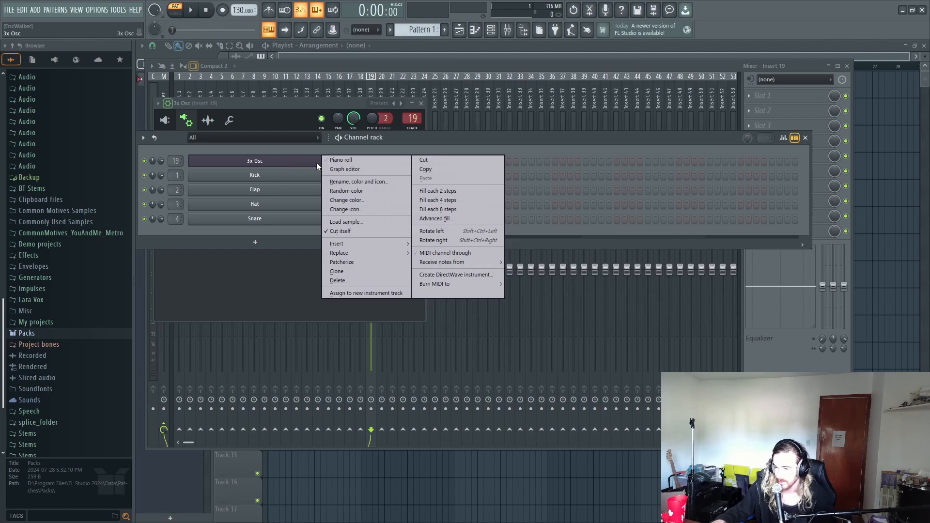
pyautogui.click(338, 161)
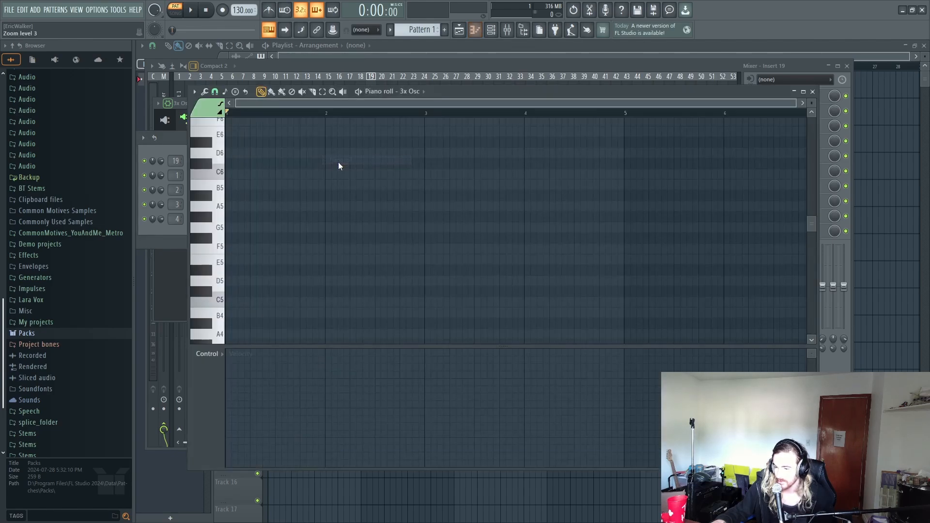
# - Audition melody ideas on the 3x Osc by playing test notes between G4 and G5
pyautogui.scroll(-3, 281, 209)
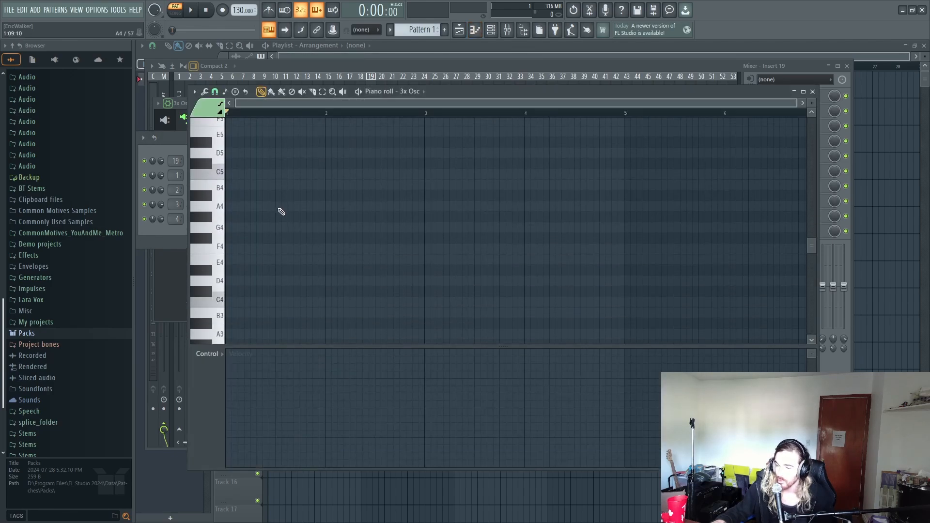
pyautogui.press('w')
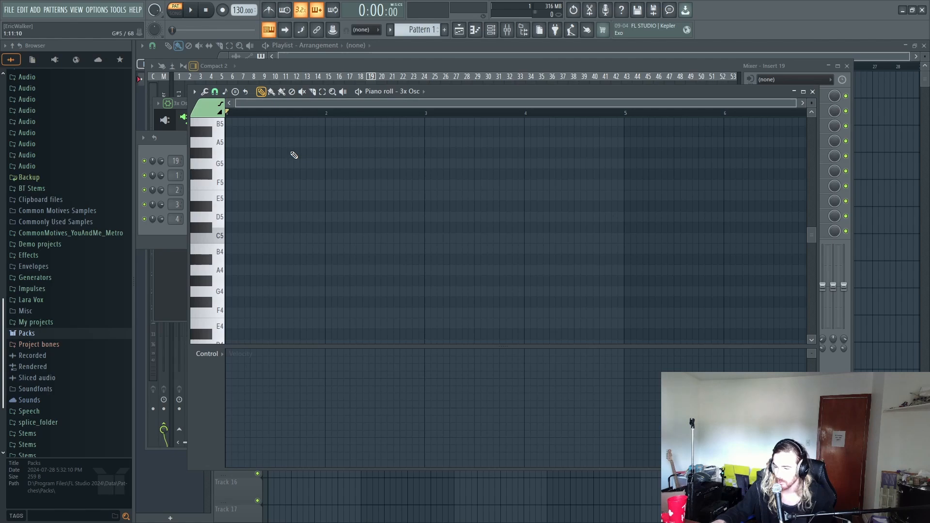
pyautogui.press('t')
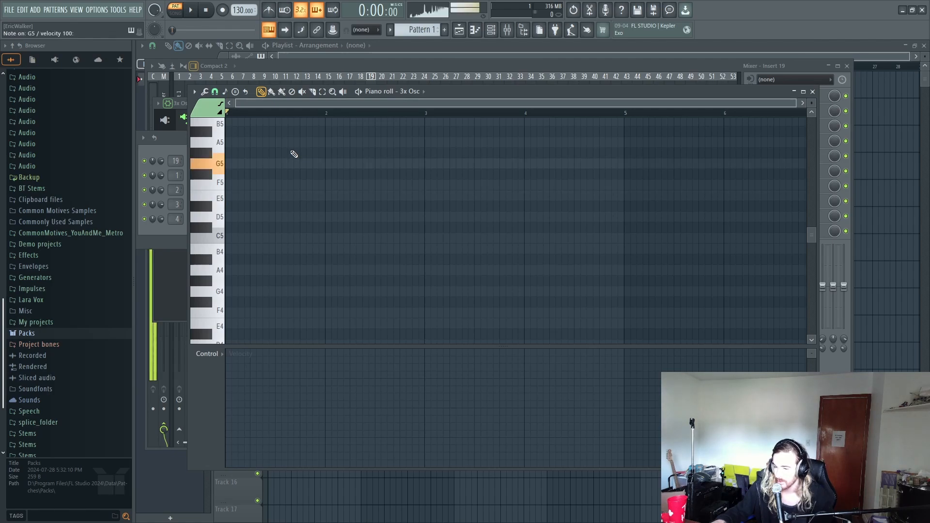
pyautogui.press('b')
pyautogui.press('q')
pyautogui.press('e')
pyautogui.press('r')
pyautogui.press('e')
pyautogui.press('b')
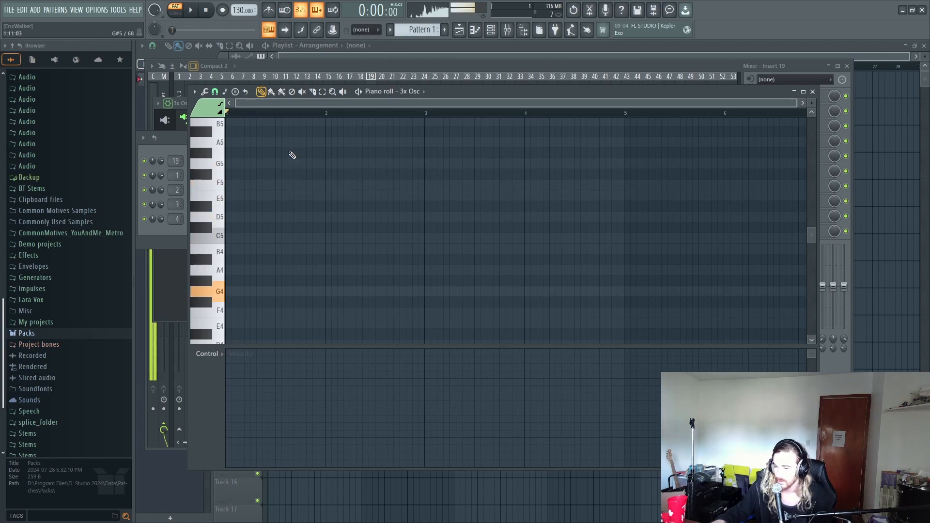
pyautogui.press('q')
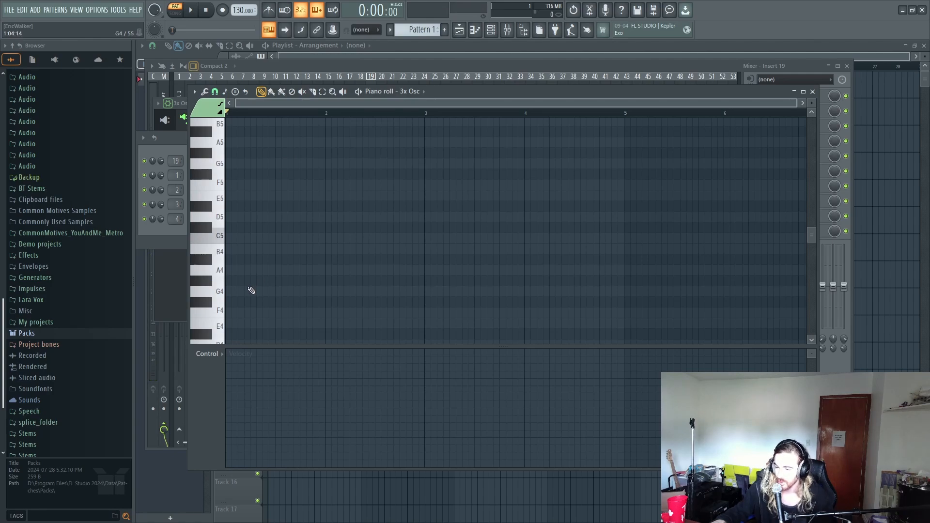
pyautogui.press('b')
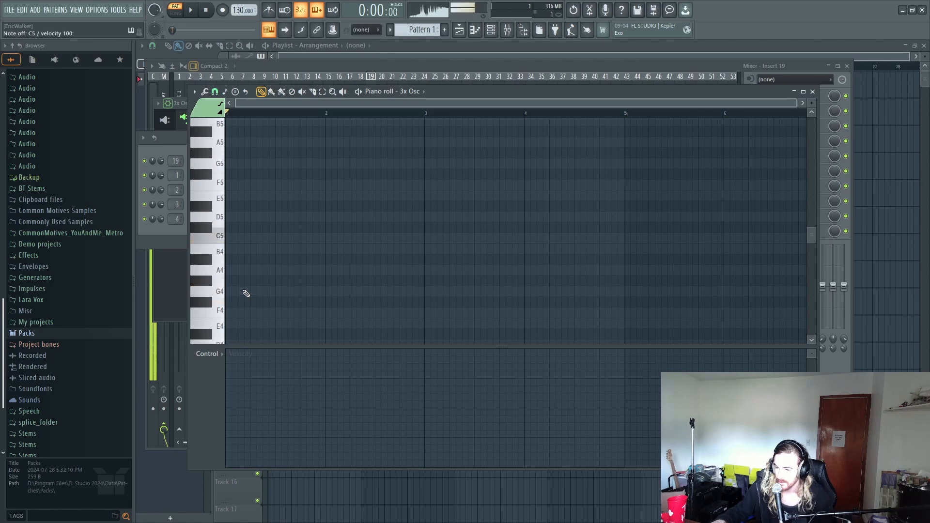
pyautogui.press('e')
pyautogui.press('w')
pyautogui.press('b')
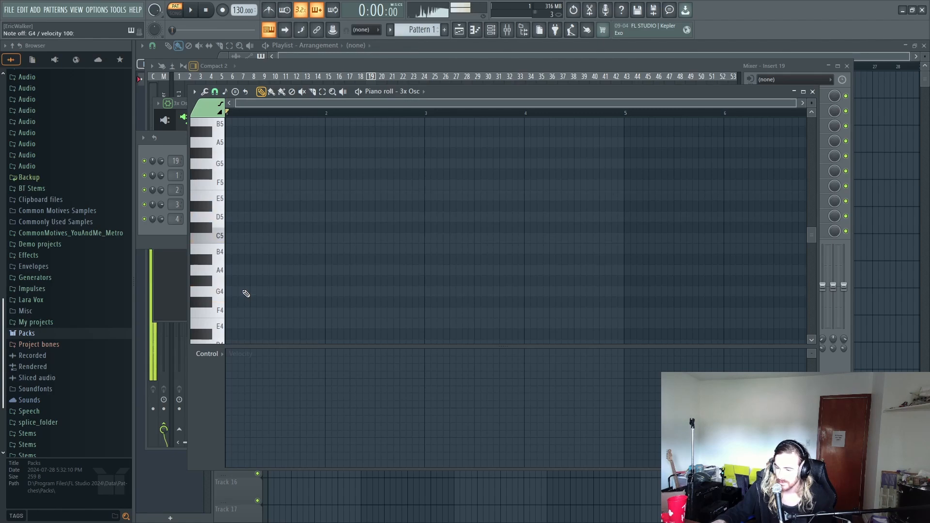
# - Try a short melody with piano roll notes on G4, D5, E5 and B4, and clear all the notes
pyautogui.click(232, 291)
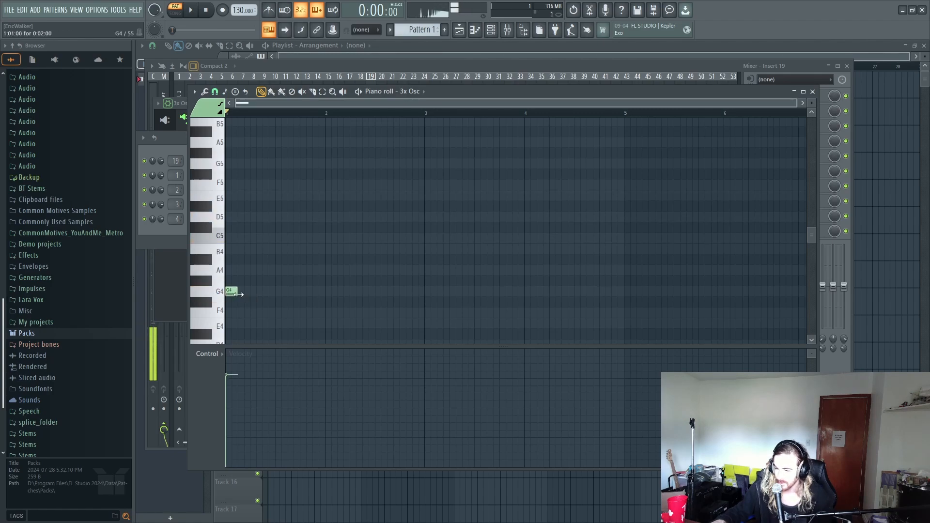
pyautogui.click(231, 289)
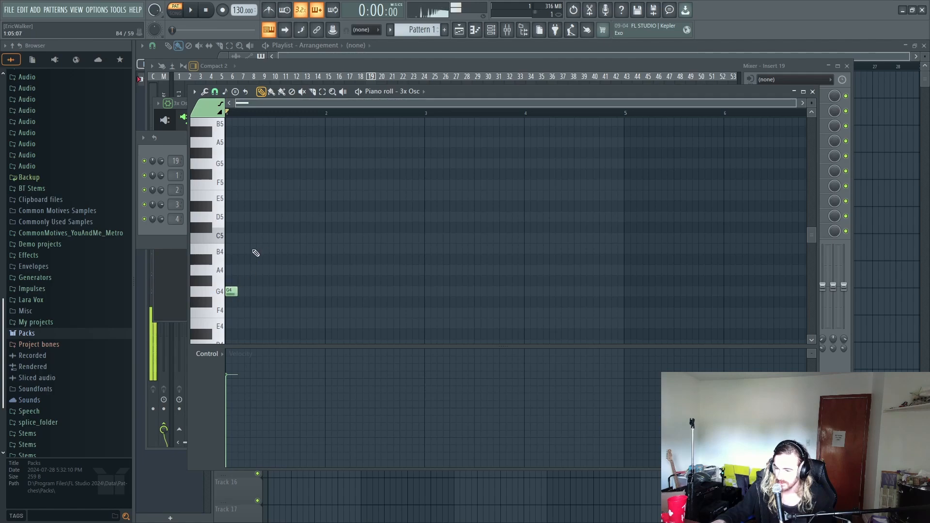
pyautogui.press('b')
pyautogui.press('e')
pyautogui.press('q')
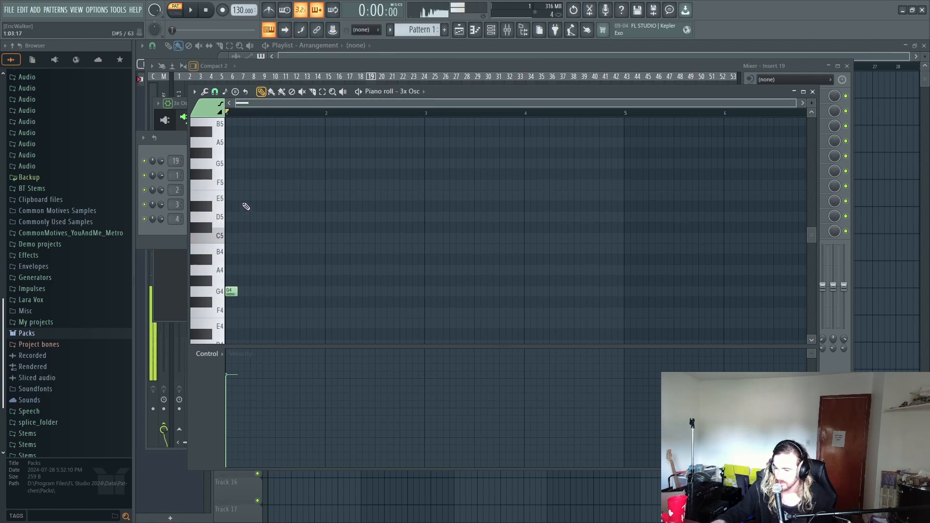
pyautogui.click(238, 217)
pyautogui.click(253, 195)
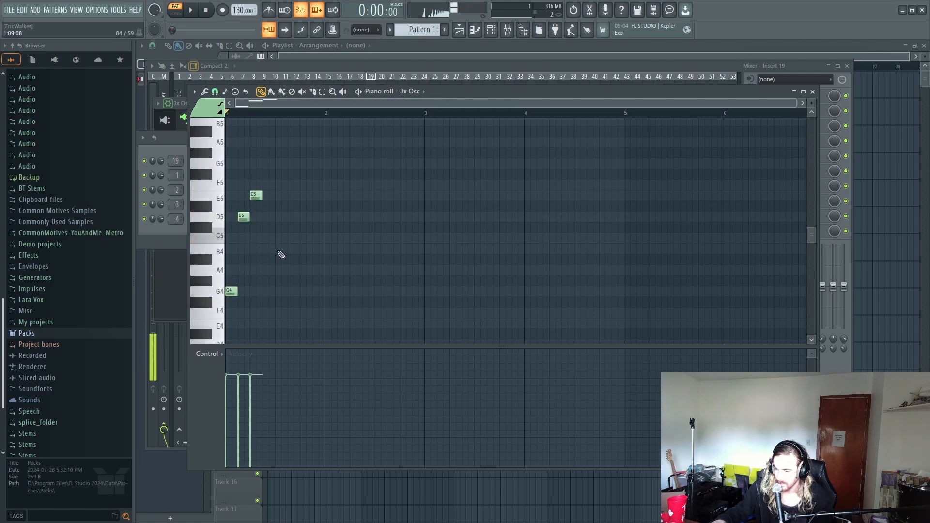
pyautogui.click(278, 259)
pyautogui.moveTo(277, 257); pyautogui.dragTo(280, 251)
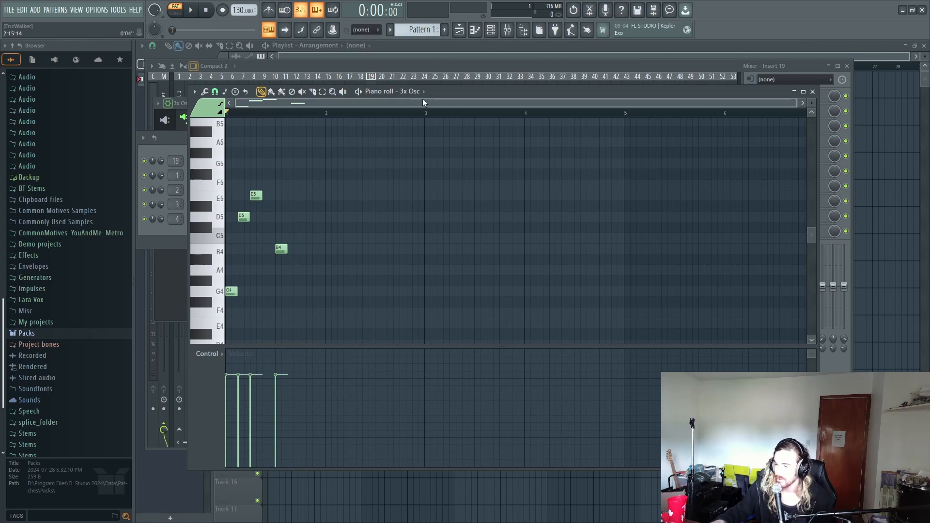
pyautogui.hotkey('ctrl', 'a')
pyautogui.press('Delete')
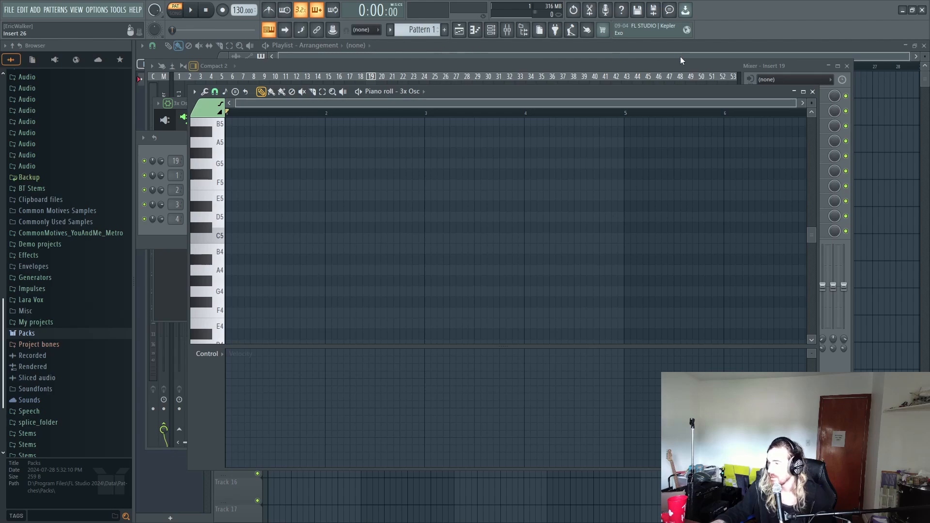
# - Close the piano roll, name mixer insert 19 "Melody" and colour the track red
pyautogui.click(795, 65)
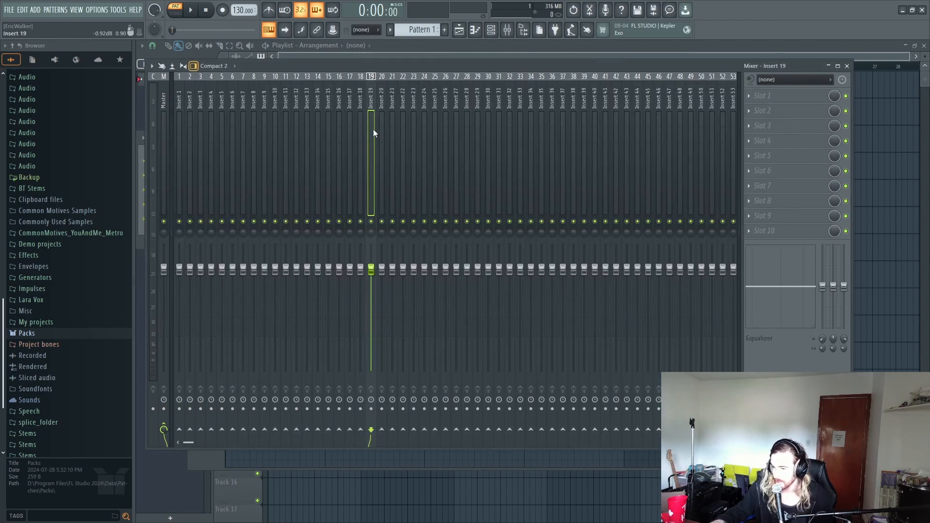
pyautogui.scroll(-1, 373, 134)
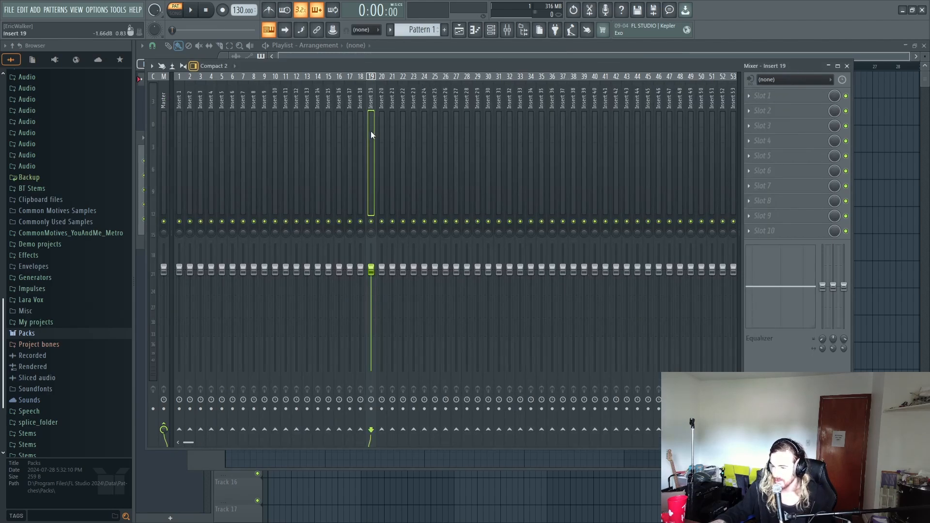
pyautogui.press('F2')
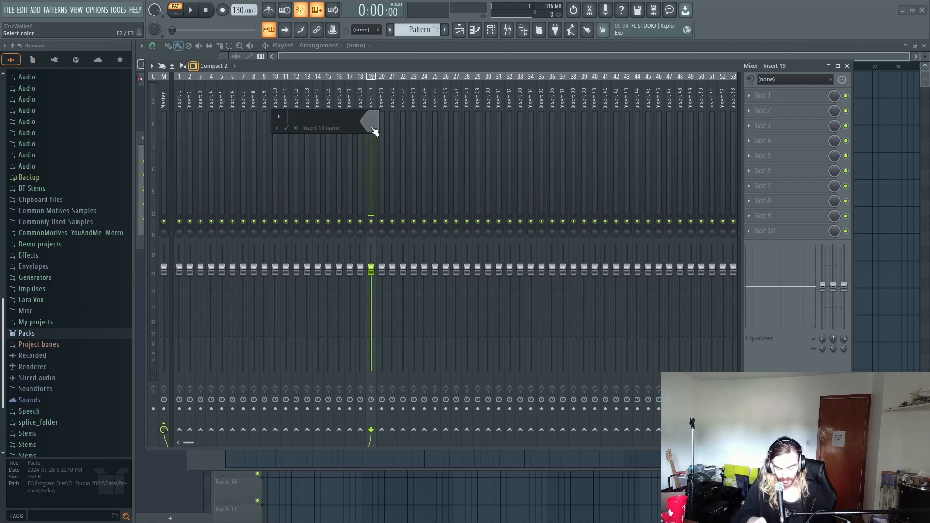
pyautogui.write('Melody')
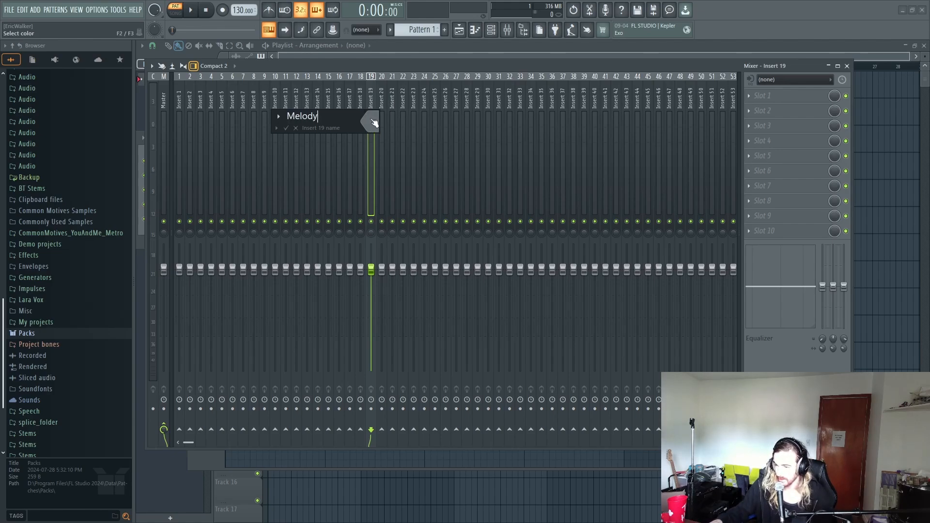
pyautogui.click(374, 122)
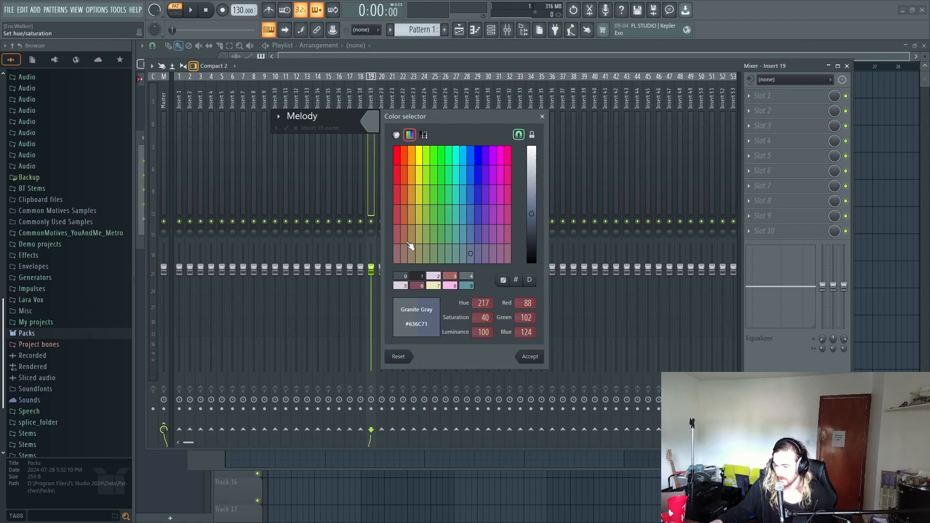
pyautogui.click(529, 357)
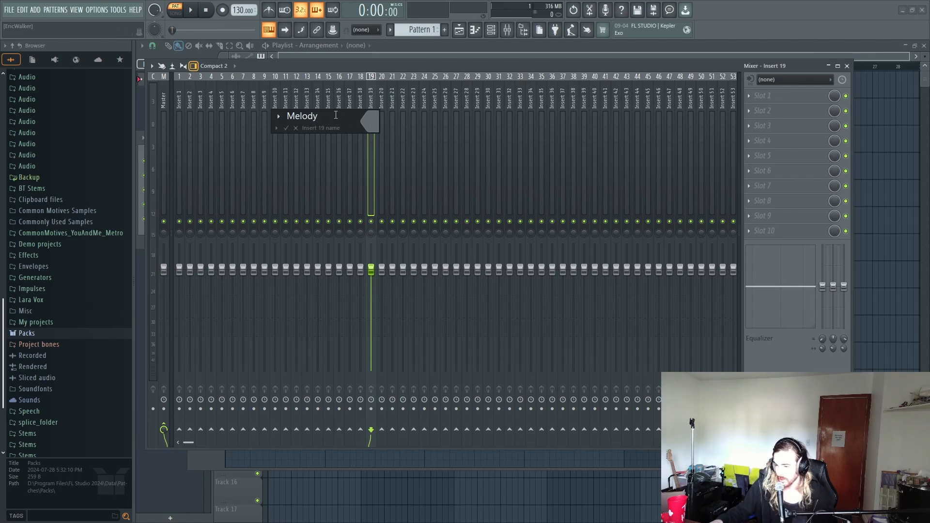
pyautogui.press('F2')
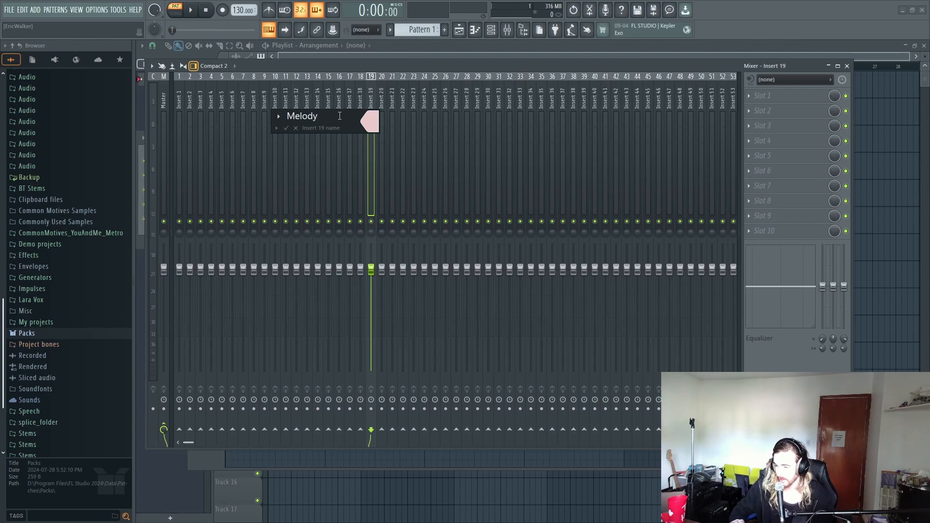
pyautogui.write('Melody')
pyautogui.press('Return')
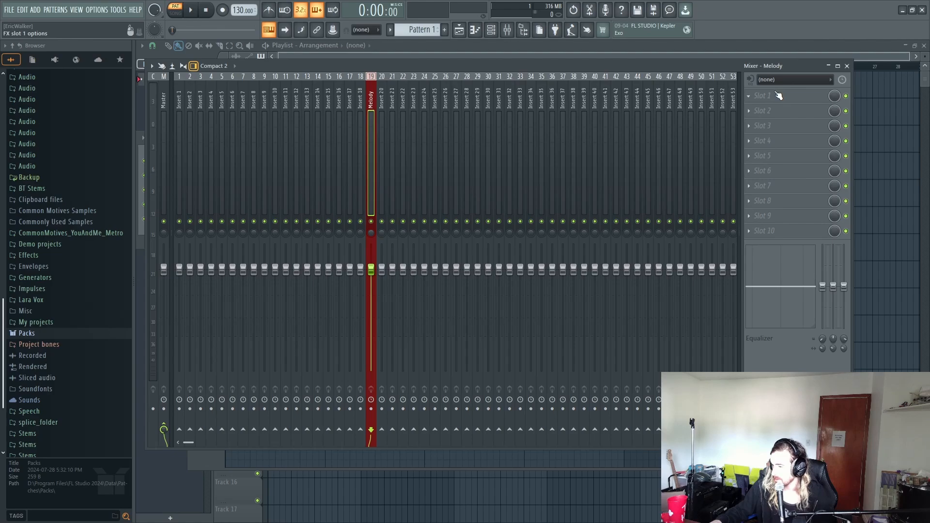
# - Load Pitcher in the Melody track's first effect slot and set its key to C with the Minor scale
pyautogui.click(773, 96)
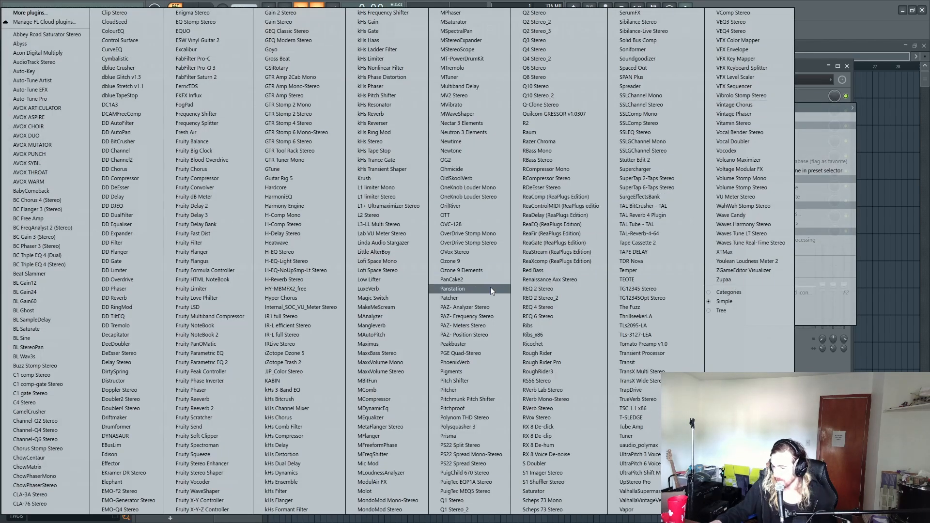
pyautogui.click(472, 391)
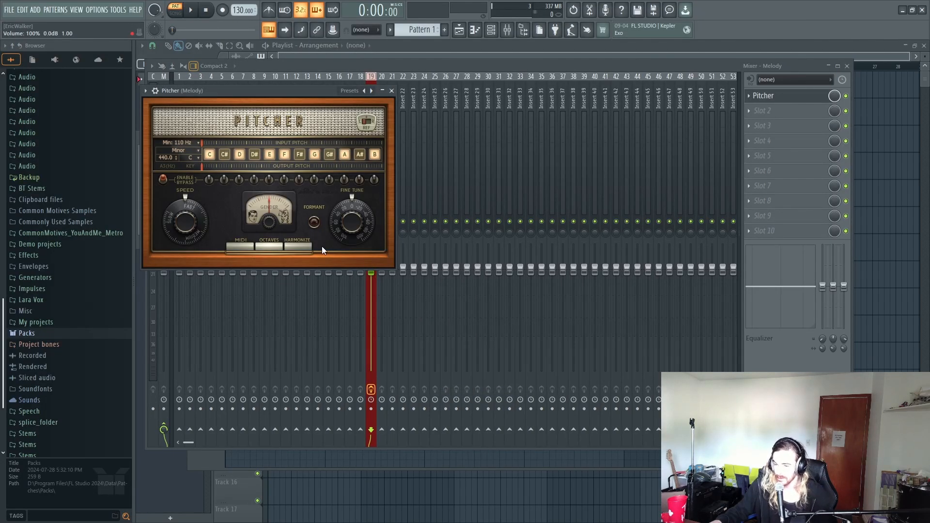
pyautogui.click(193, 158)
pyautogui.click(222, 109)
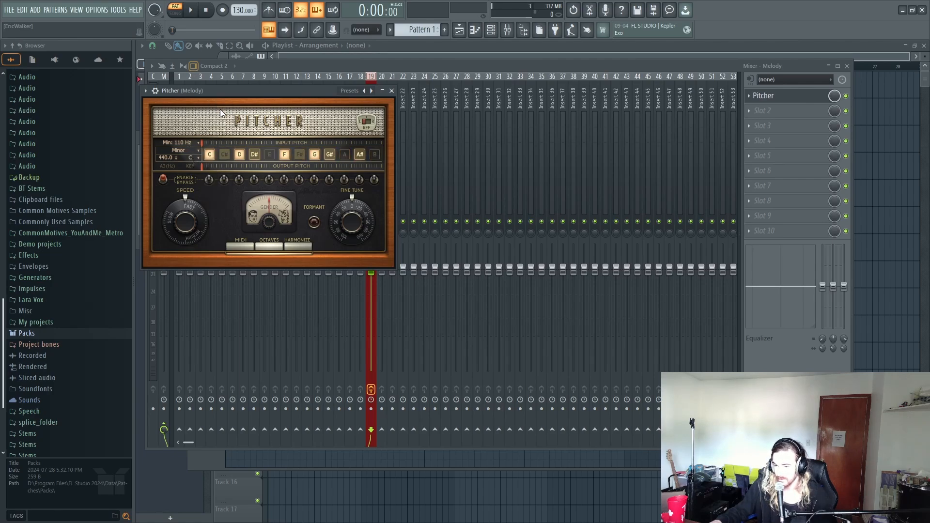
pyautogui.click(194, 158)
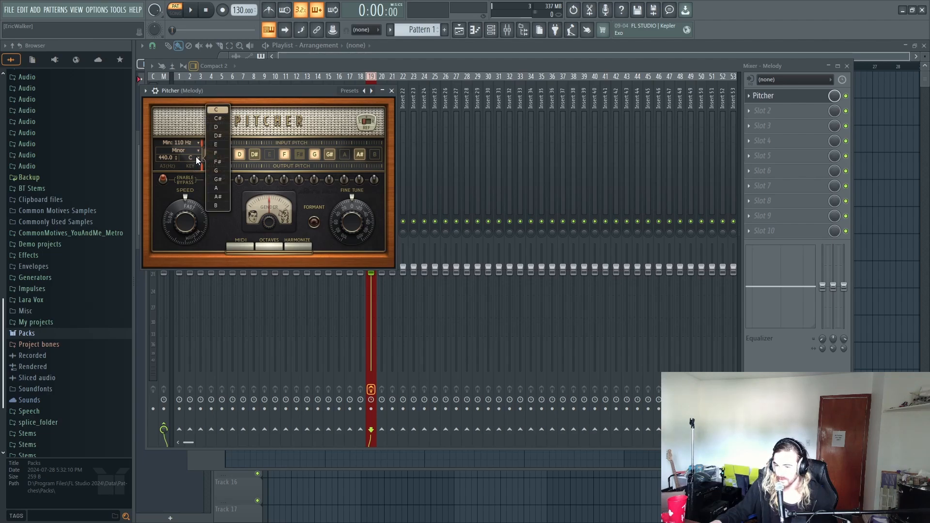
pyautogui.click(223, 111)
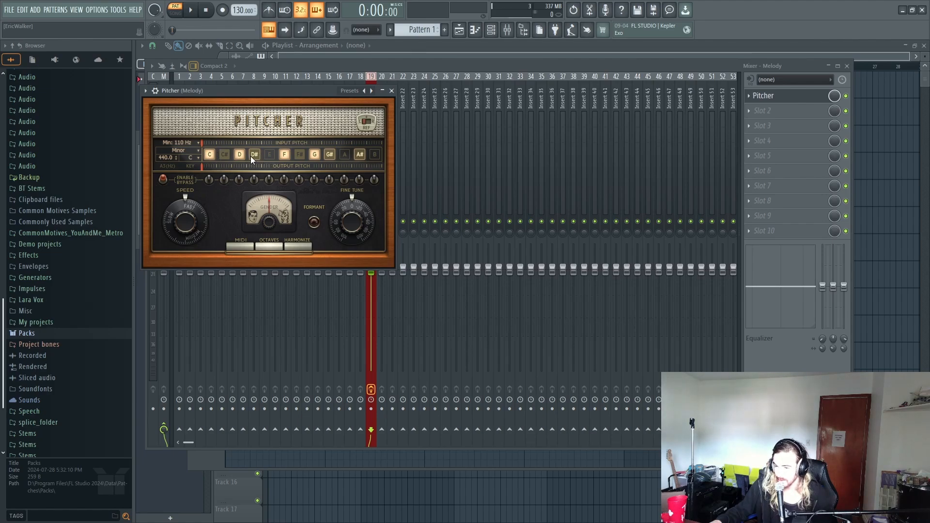
pyautogui.click(284, 154)
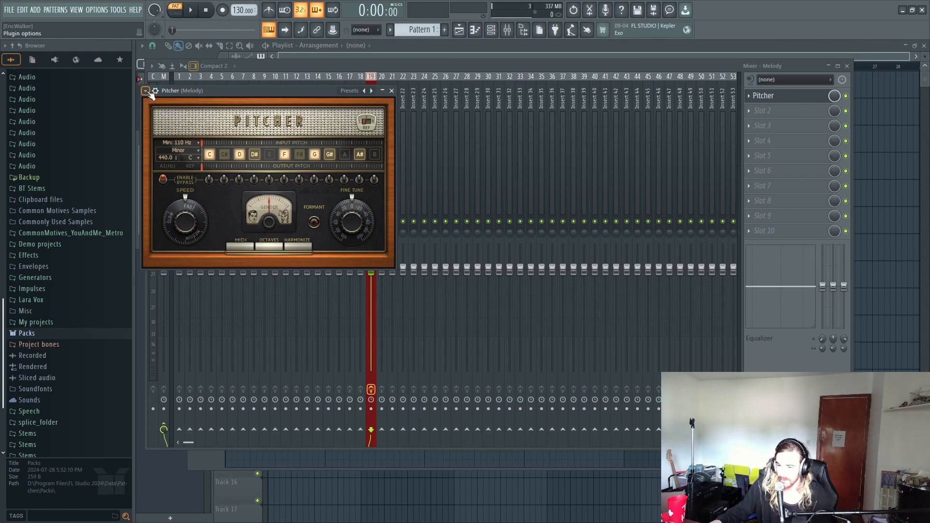
# - Detach the Pitcher window and move it over the lower part of the mixer, clear of the level meters
pyautogui.moveTo(165, 90); pyautogui.dragTo(167, 102)
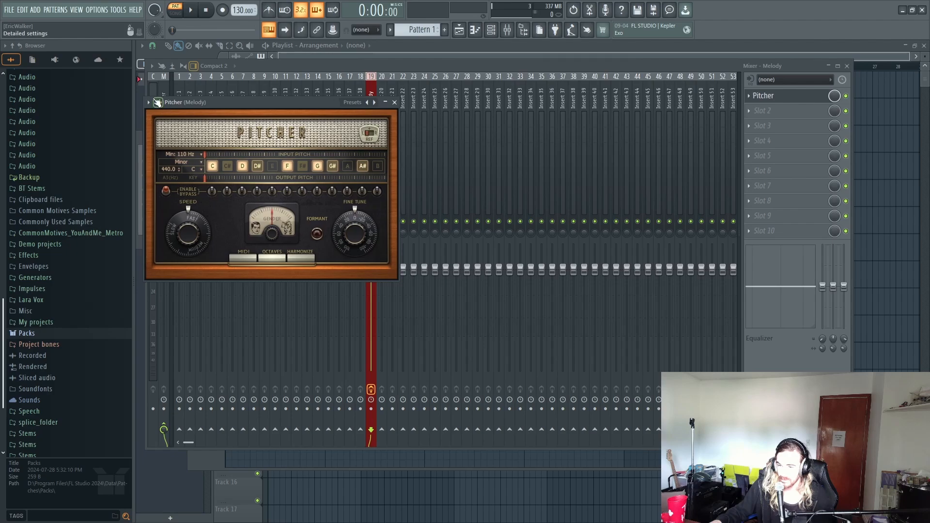
pyautogui.click(158, 102)
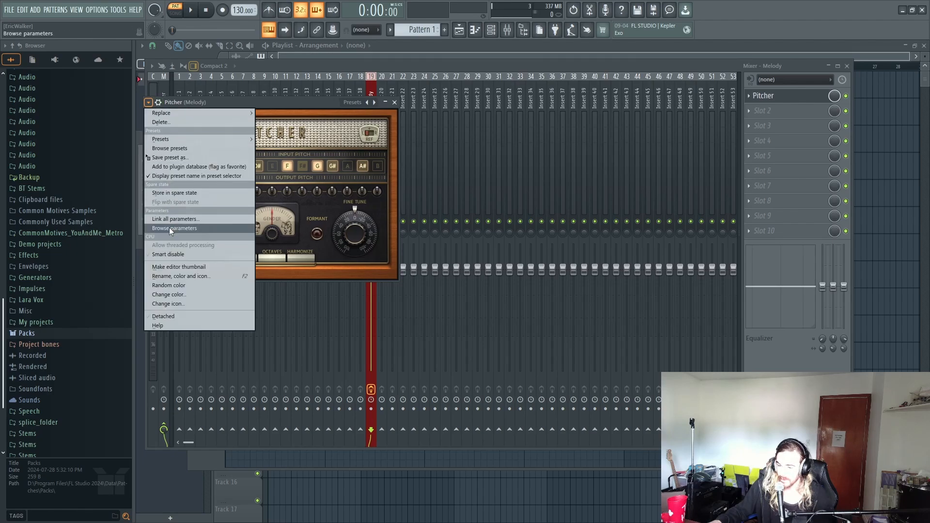
pyautogui.click(179, 316)
pyautogui.moveTo(235, 100); pyautogui.dragTo(236, 326)
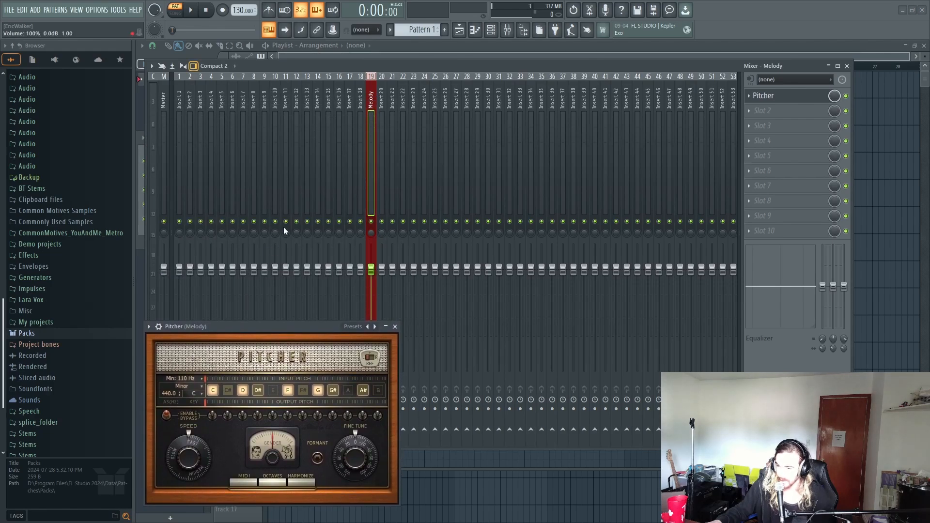
# - Switch to Pattern 10 and write a one-bar 3x Osc phrase with the notes C5, A#5, G5, G#5, G5, D#5 and A#4
pyautogui.click(475, 30)
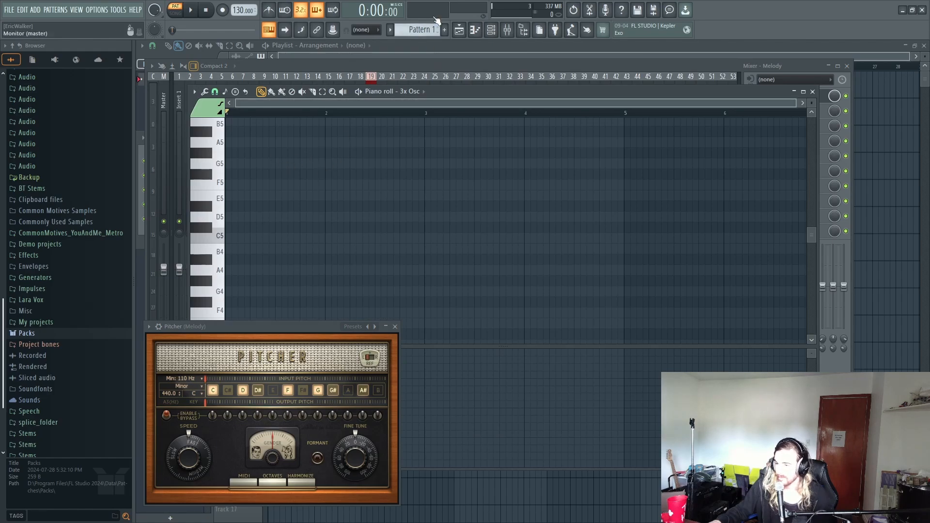
pyautogui.moveTo(420, 29); pyautogui.dragTo(421, 15)
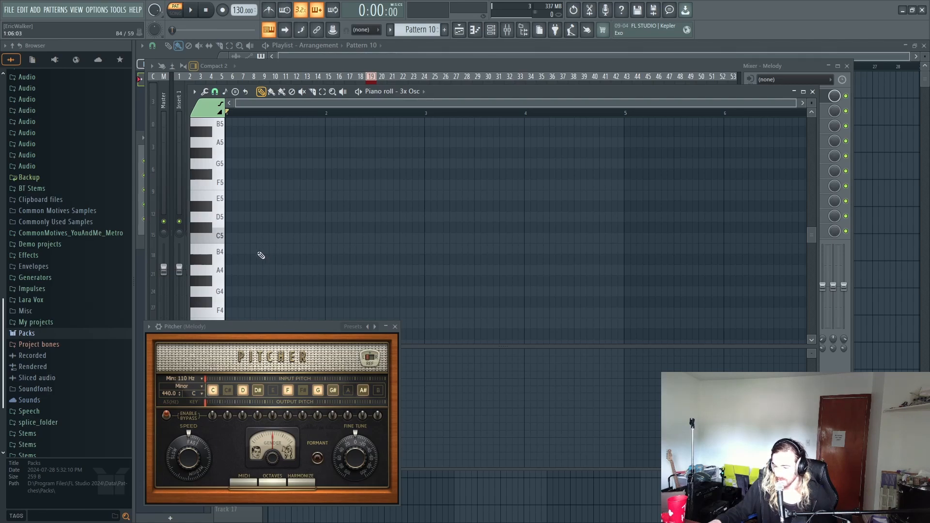
pyautogui.click(208, 240)
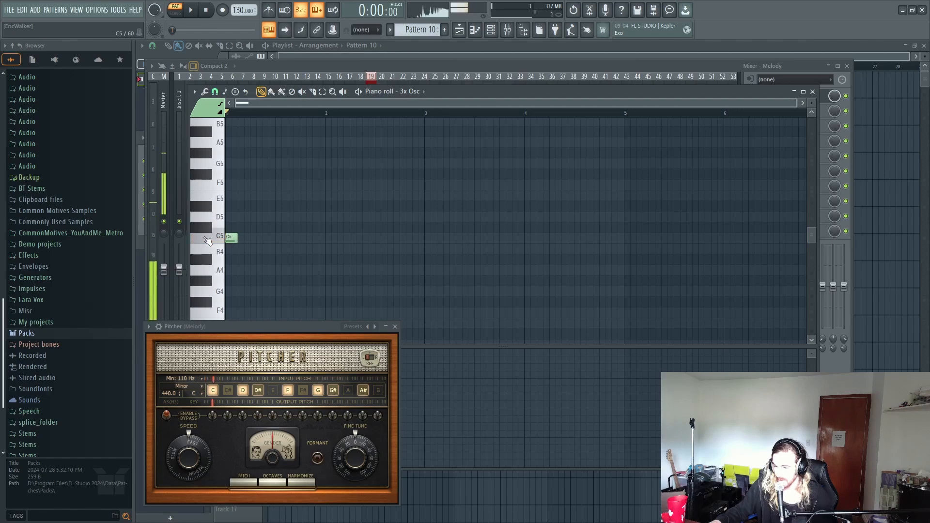
pyautogui.scroll(3, 269, 193)
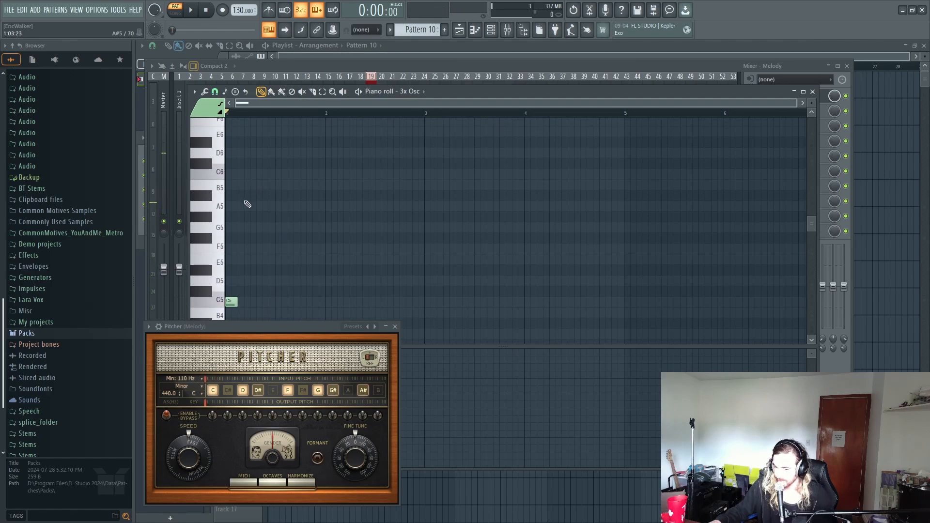
pyautogui.click(239, 194)
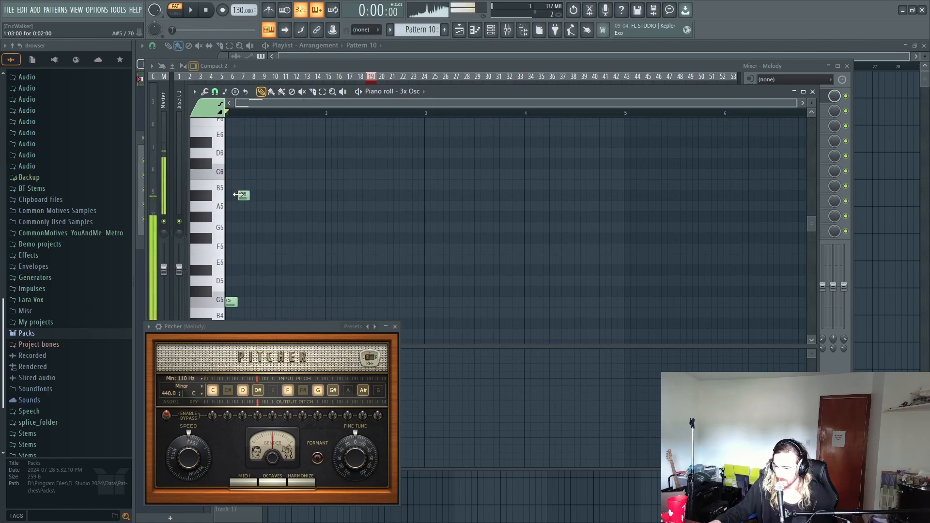
pyautogui.click(253, 228)
pyautogui.click(266, 217)
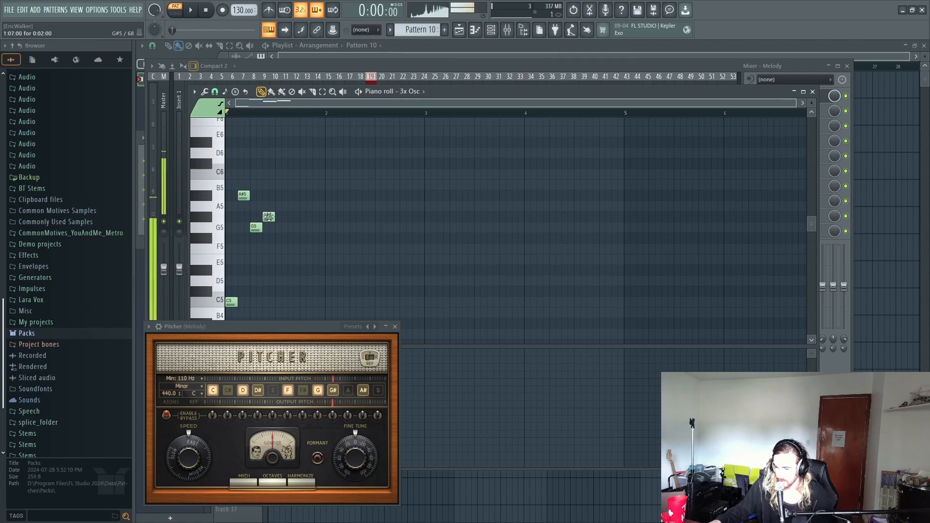
pyautogui.click(280, 228)
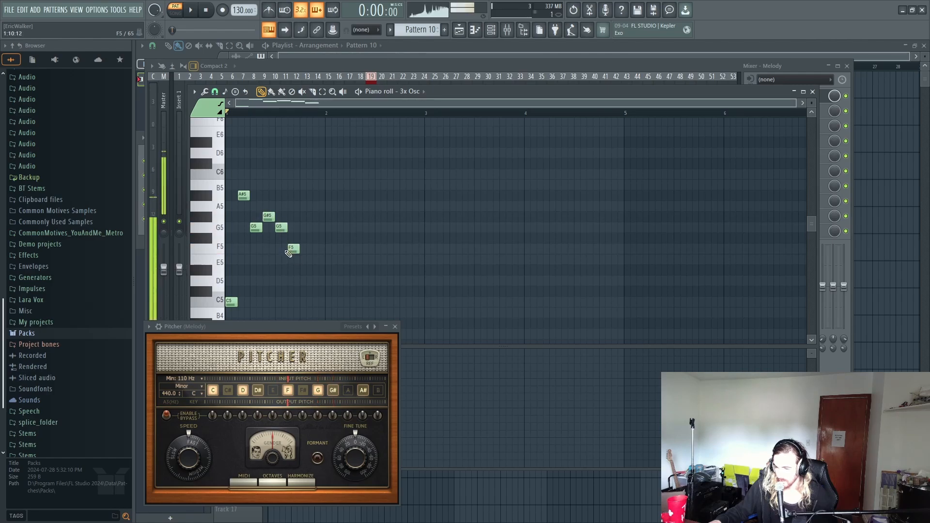
pyautogui.click(290, 269)
pyautogui.scroll(-1, 290, 267)
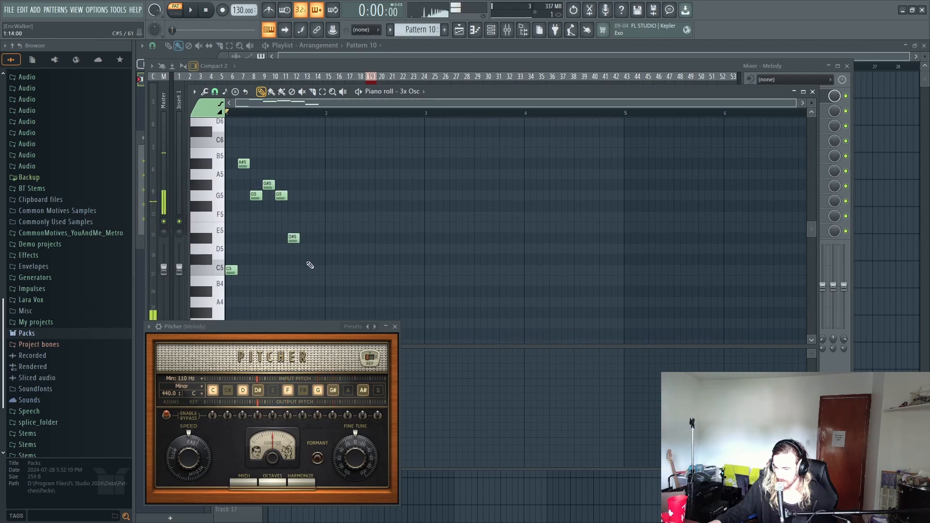
pyautogui.scroll(-1, 300, 257)
pyautogui.click(300, 259)
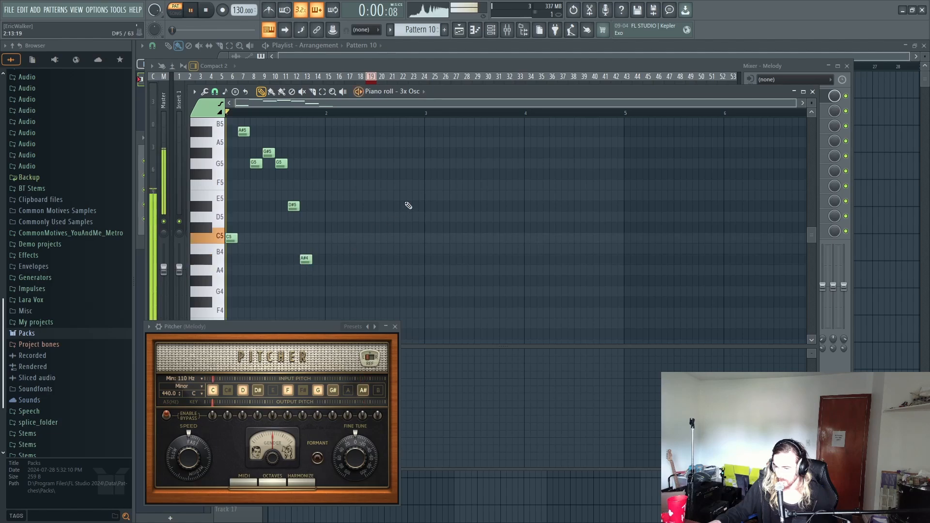
# - Play back the one-bar phrase and duplicate its notes to repeat it across bars 2 to 4
pyautogui.press('space')
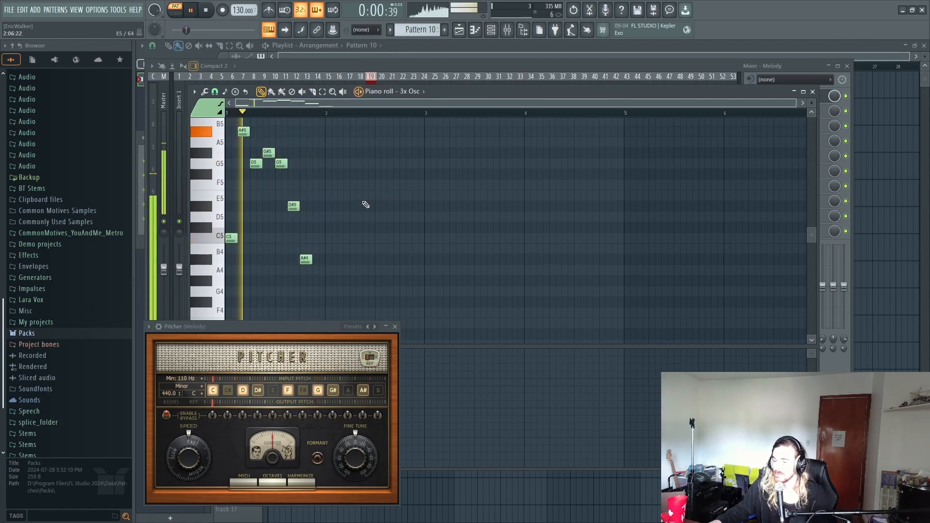
pyautogui.press('space')
pyautogui.moveTo(368, 279); pyautogui.dragTo(225, 122)
pyautogui.moveTo(416, 171); pyautogui.dragTo(521, 193)
pyautogui.scroll(3, 506, 202)
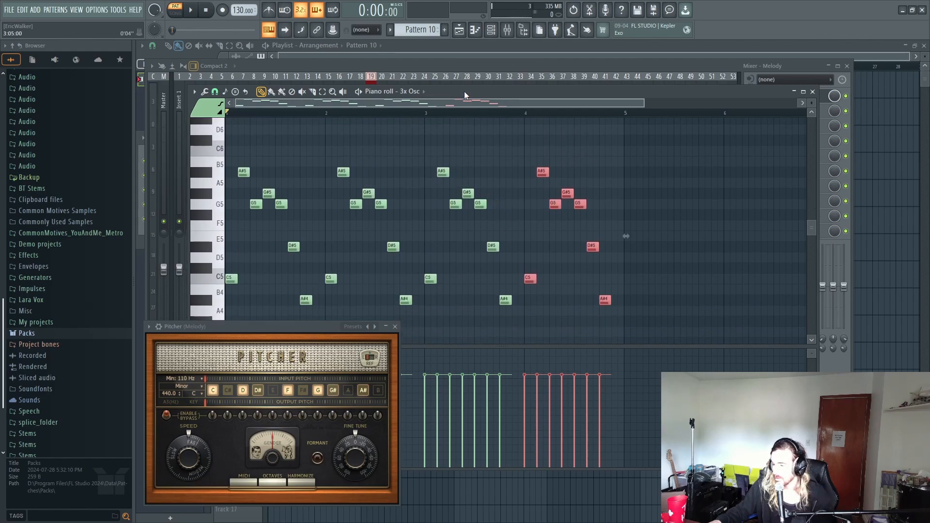
# - Insert a second 3x Osc instrument into the channel rack above the Kick channel
pyautogui.click(490, 30)
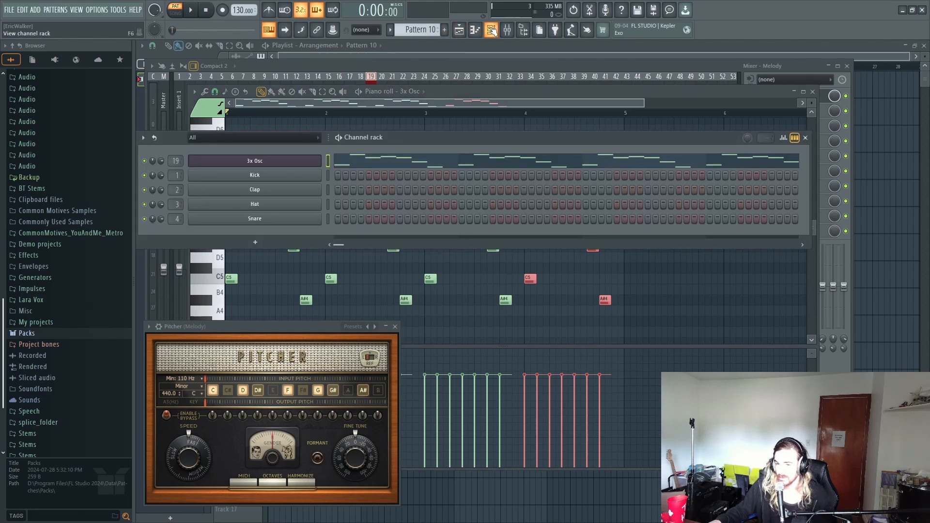
pyautogui.rightClick(270, 177)
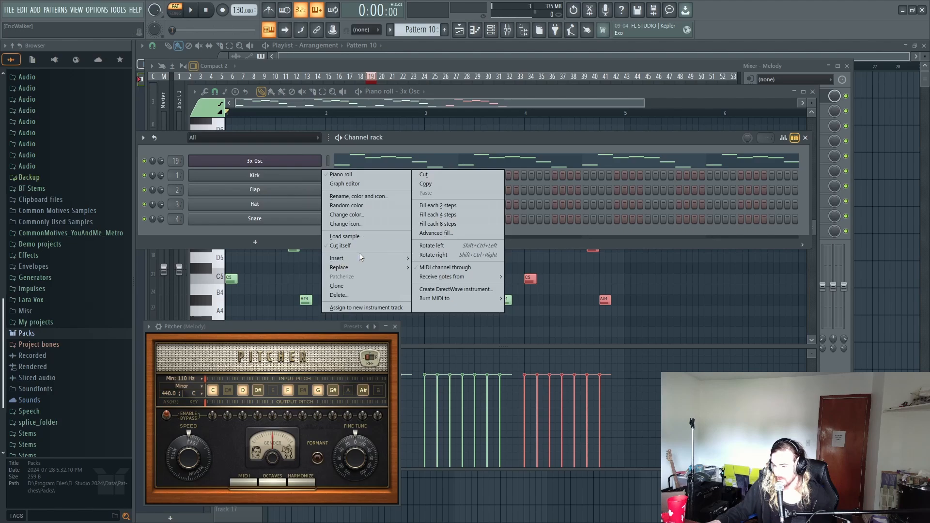
pyautogui.moveTo(359, 254)
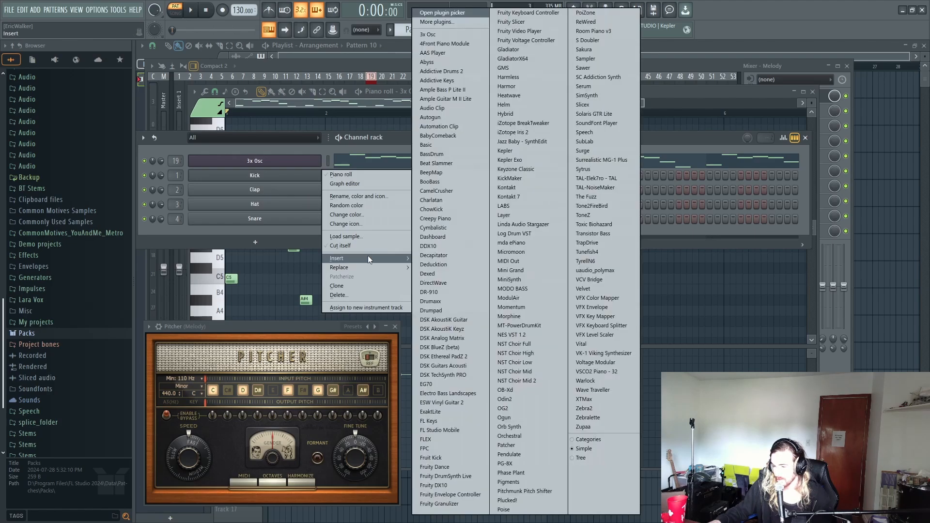
pyautogui.click(440, 33)
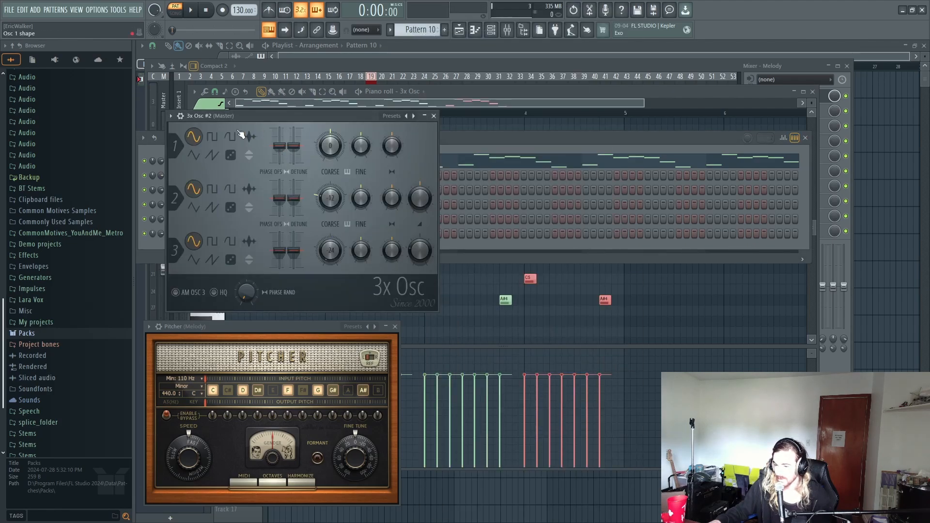
# - Set the second synth's oscillators to square, rounded and triangle waves, with coarse pitch -24 semitones on oscillators 1 and 2
pyautogui.click(213, 138)
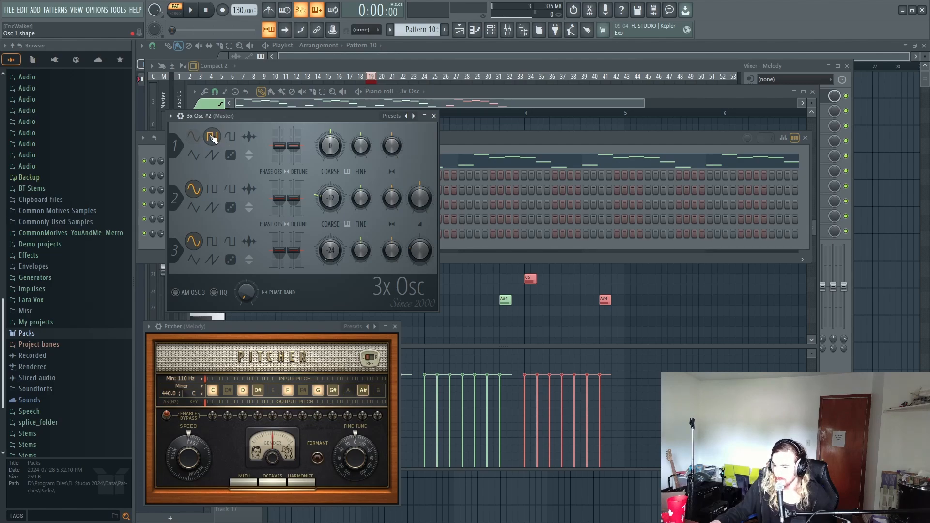
pyautogui.click(231, 190)
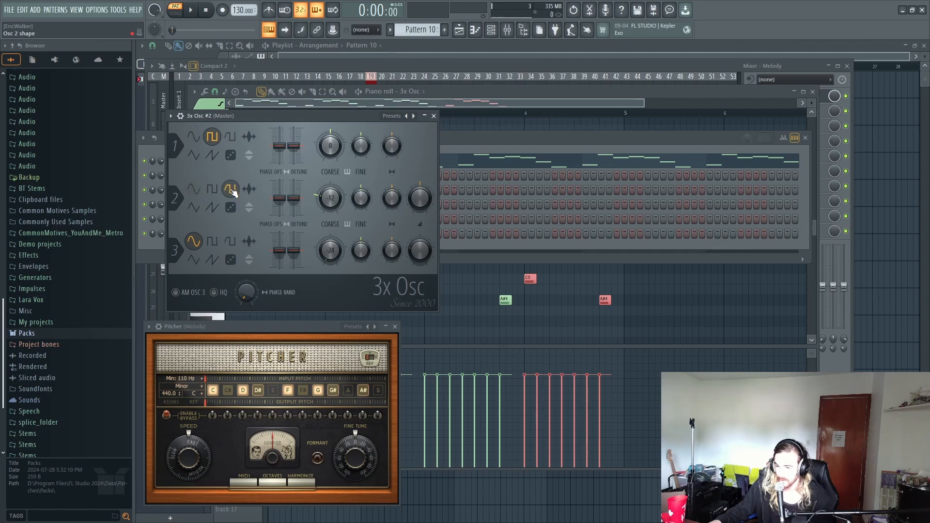
pyautogui.click(195, 260)
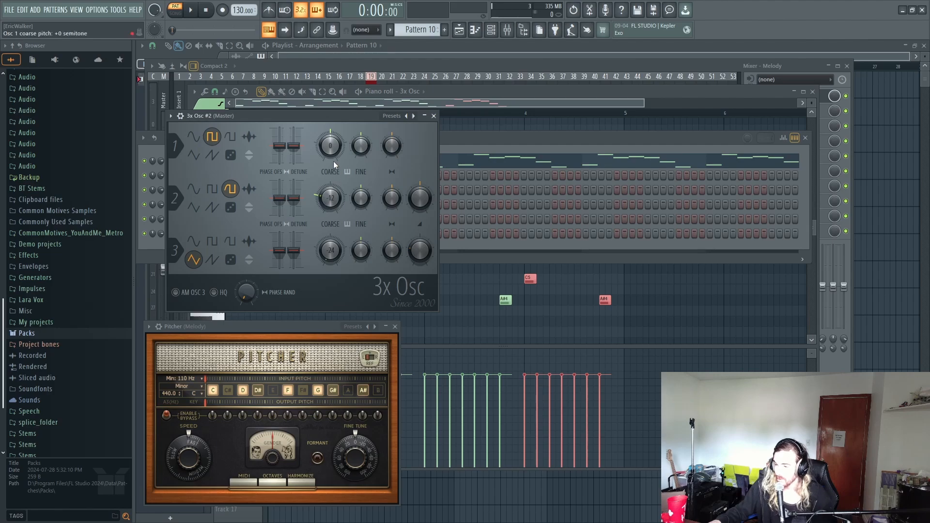
pyautogui.moveTo(335, 143); pyautogui.dragTo(335, 162)
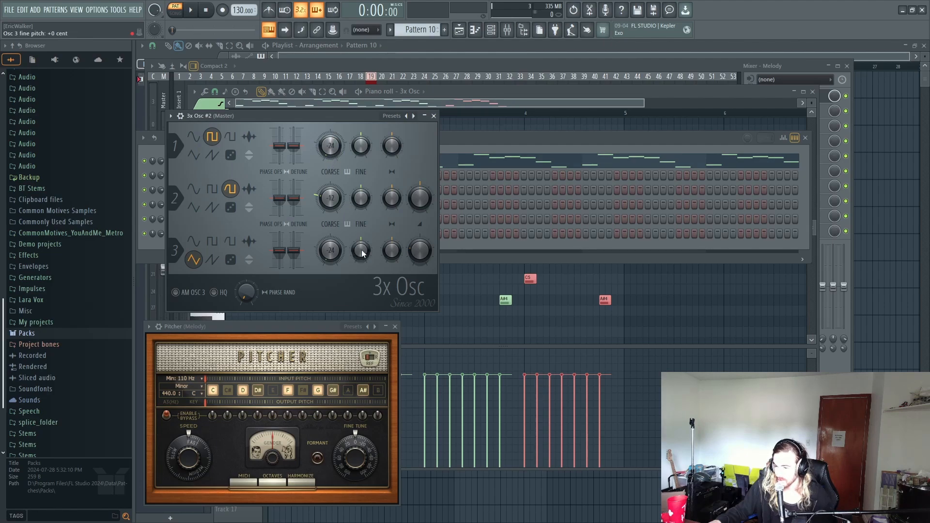
pyautogui.moveTo(330, 198); pyautogui.dragTo(330, 200)
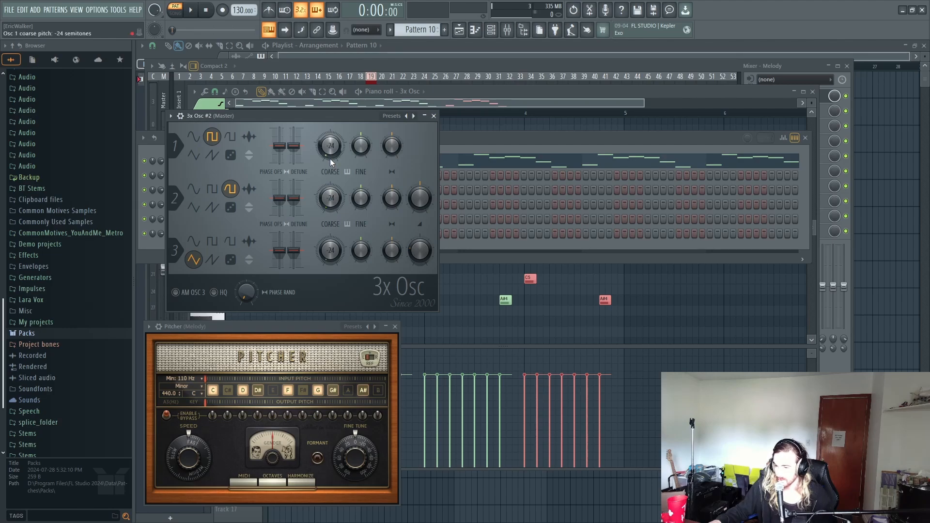
# - Audition the second 3x Osc with a few played notes and open its piano roll
pyautogui.press('x')
pyautogui.press('x')
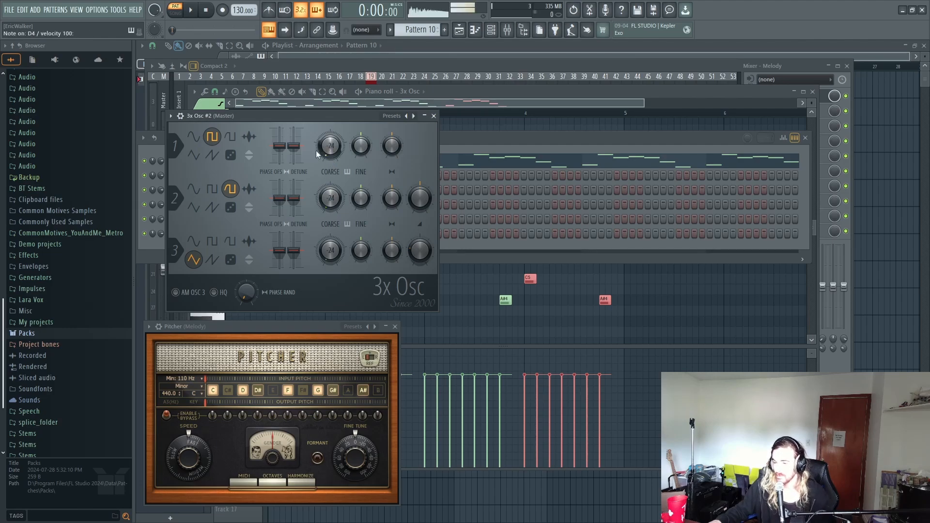
pyautogui.press('r')
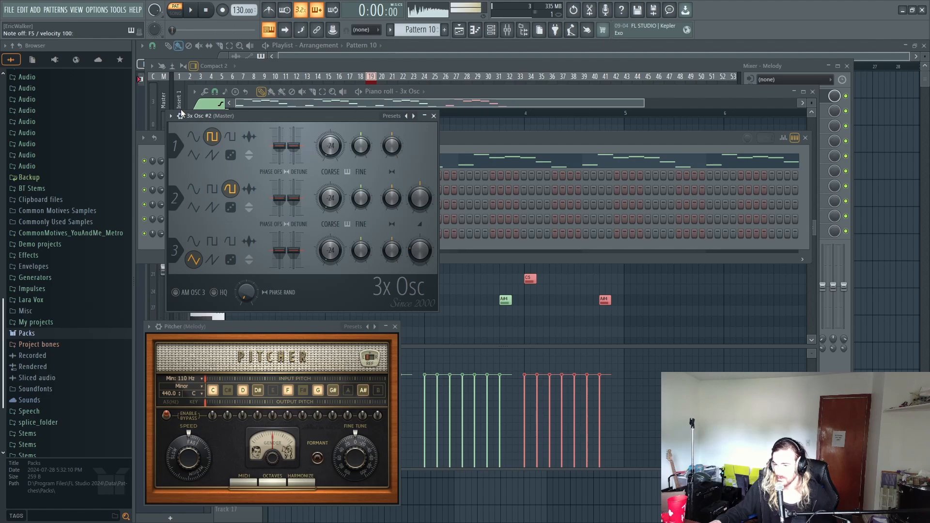
pyautogui.click(468, 136)
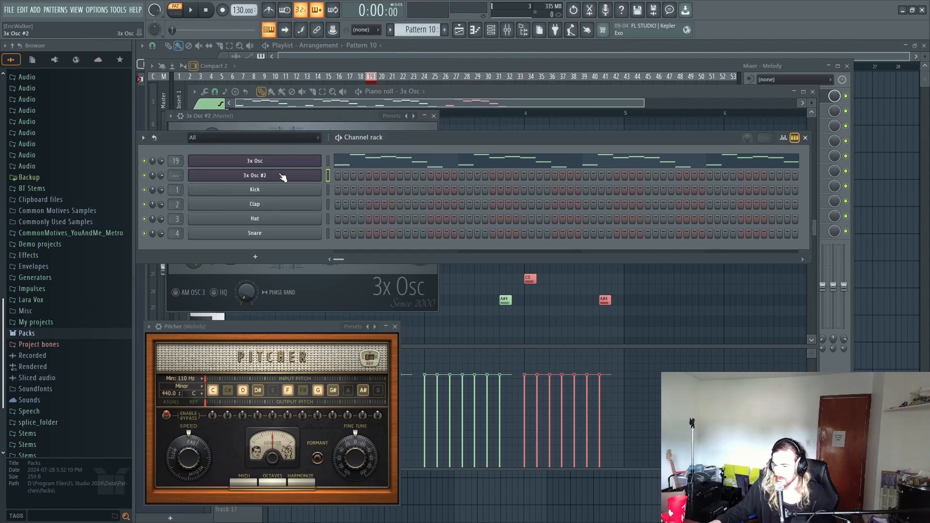
pyautogui.rightClick(297, 175)
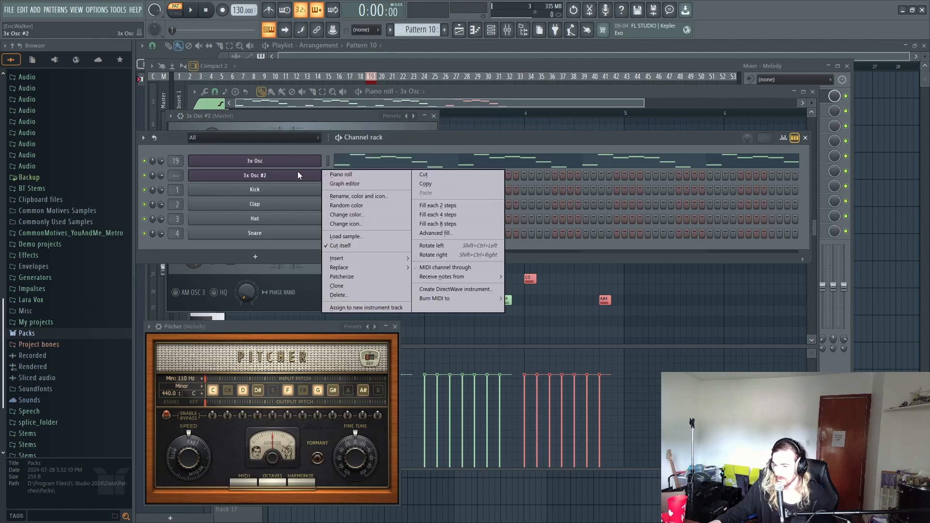
pyautogui.click(339, 176)
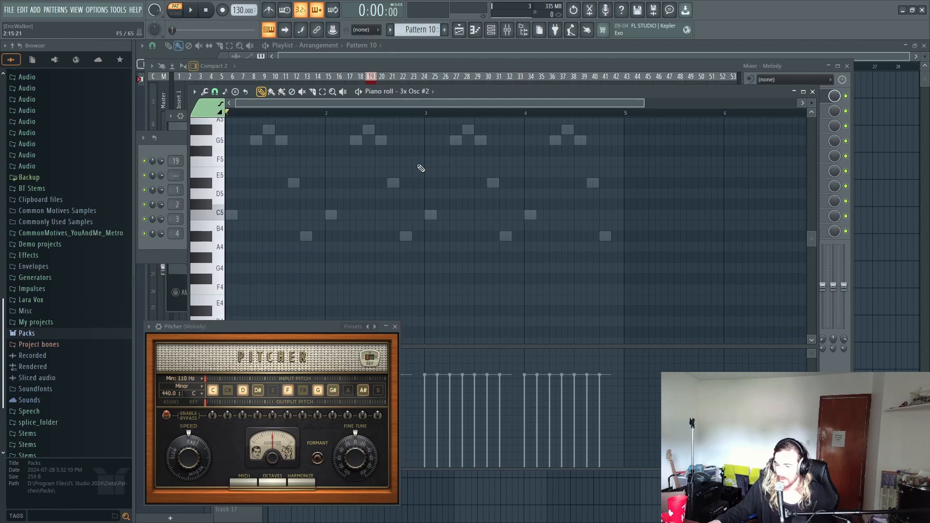
# - Turn the piano roll's ghost channels off and back on
pyautogui.click(197, 91)
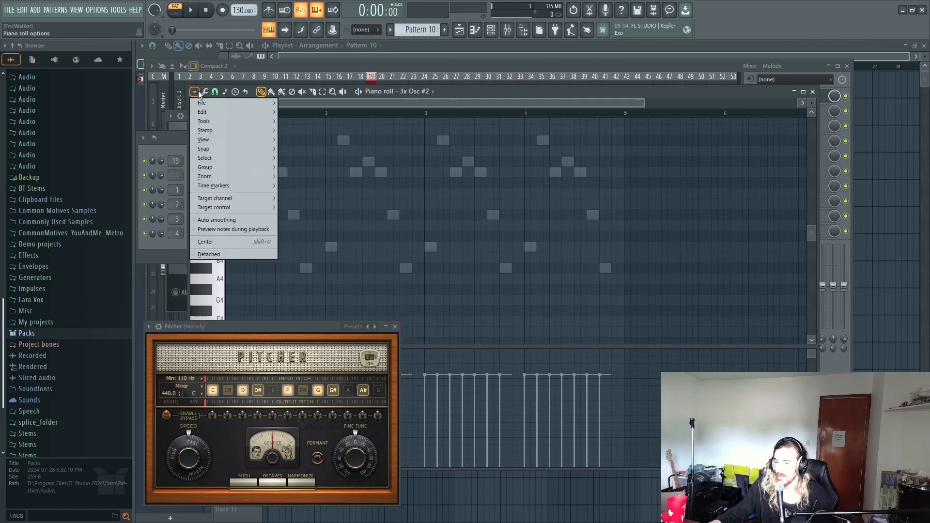
pyautogui.moveTo(213, 140)
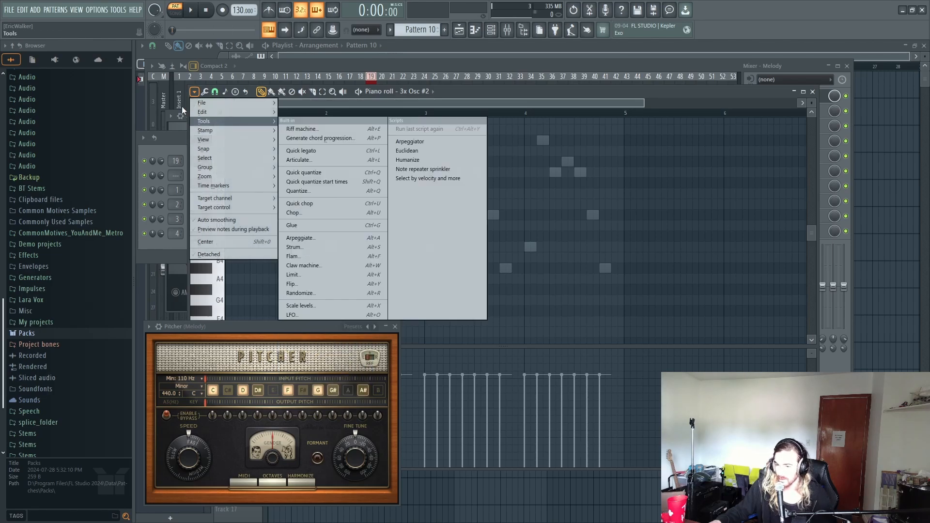
pyautogui.click(198, 92)
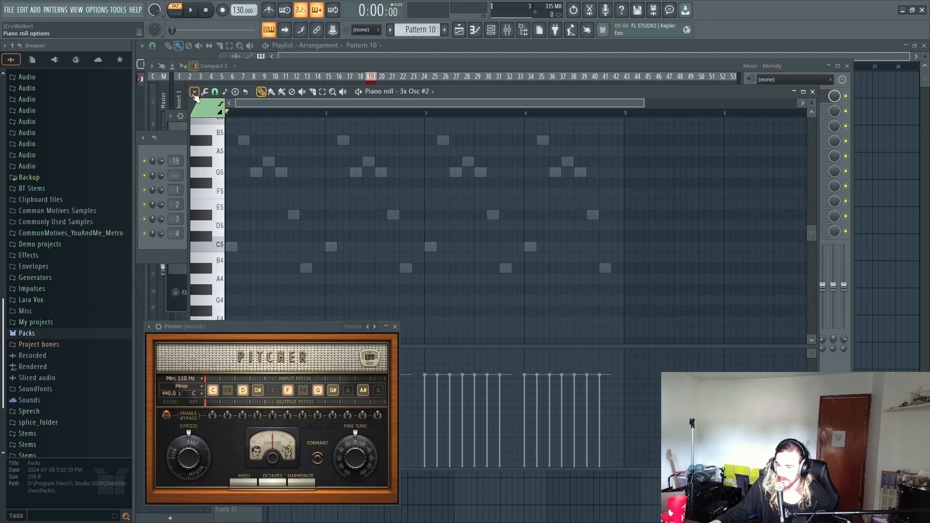
pyautogui.click(194, 93)
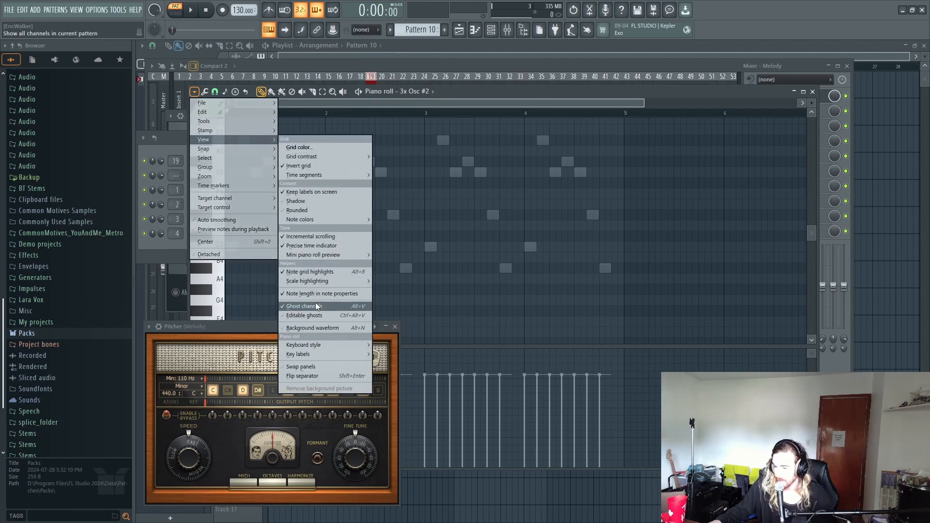
pyautogui.click(292, 308)
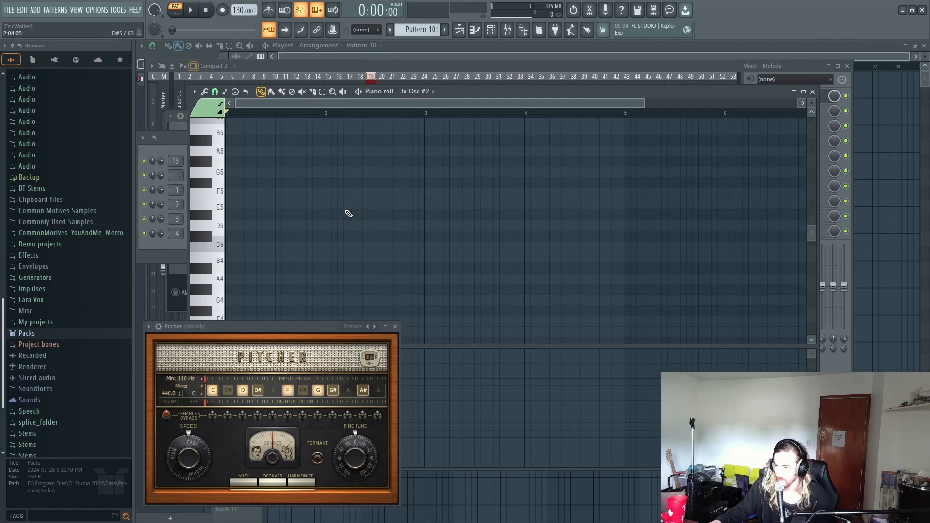
pyautogui.click(195, 92)
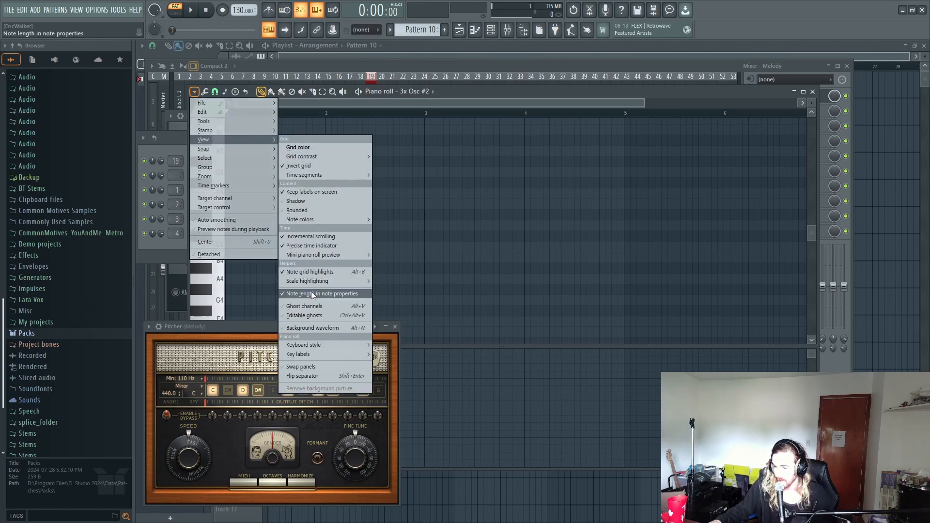
pyautogui.click(309, 305)
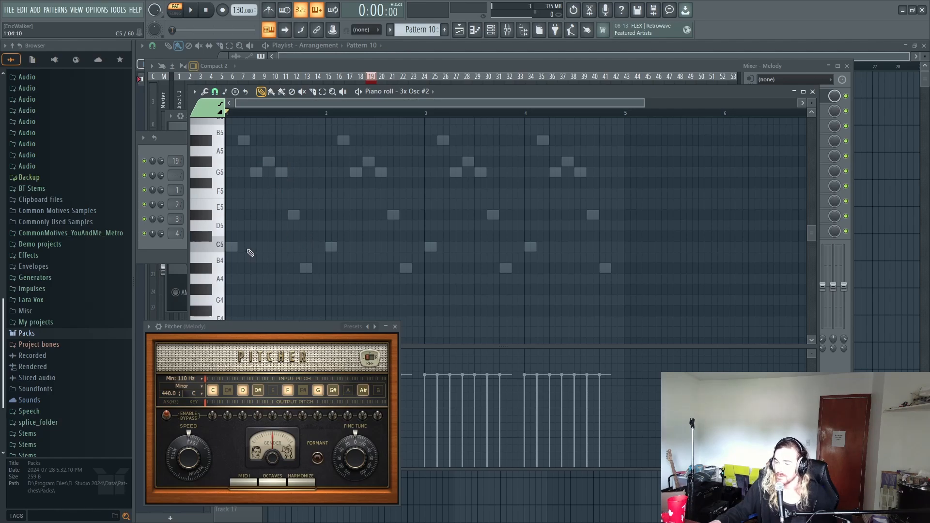
# - Place a C5 note at the start of bar 1 for the second 3x Osc and extend it to one full bar
pyautogui.click(231, 248)
pyautogui.scroll(-2, 248, 247)
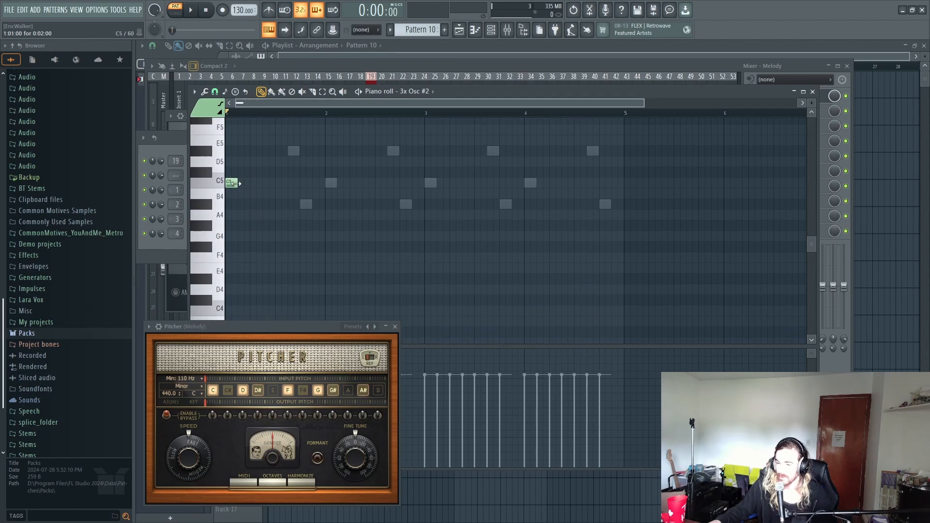
pyautogui.rightClick(233, 183)
pyautogui.scroll(2, 251, 214)
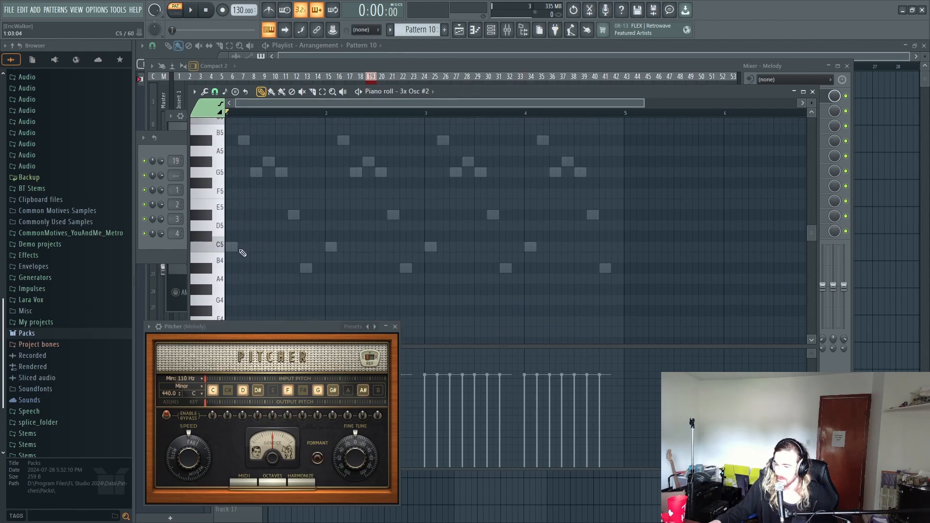
pyautogui.click(230, 247)
pyautogui.moveTo(234, 249); pyautogui.dragTo(326, 257)
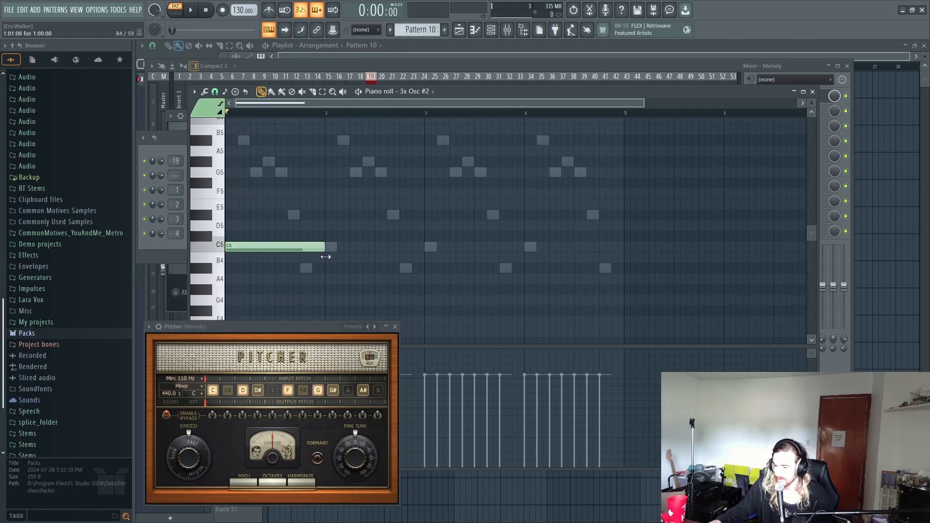
# - Audition the one-bar note in bar 1 and lower it an octave to C4
pyautogui.press('space')
pyautogui.scroll(-2, 269, 214)
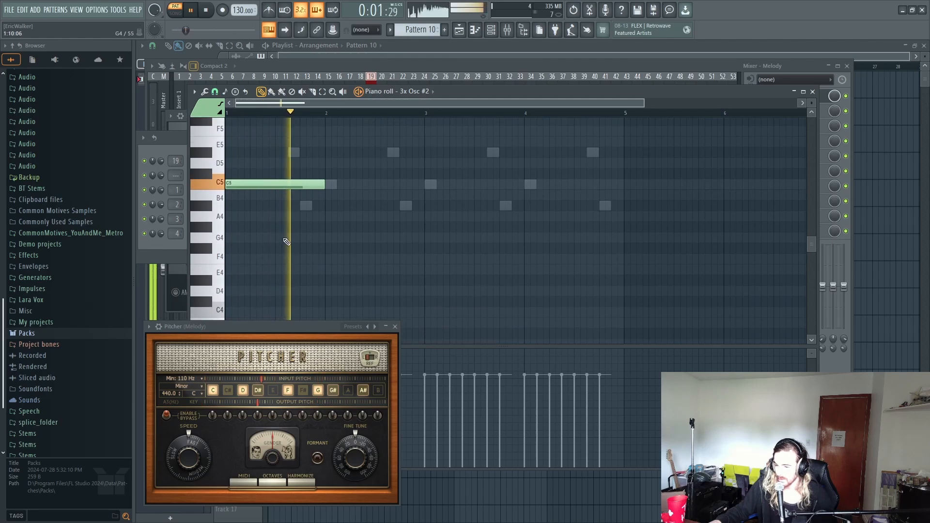
pyautogui.press('space')
pyautogui.moveTo(268, 180); pyautogui.dragTo(268, 306)
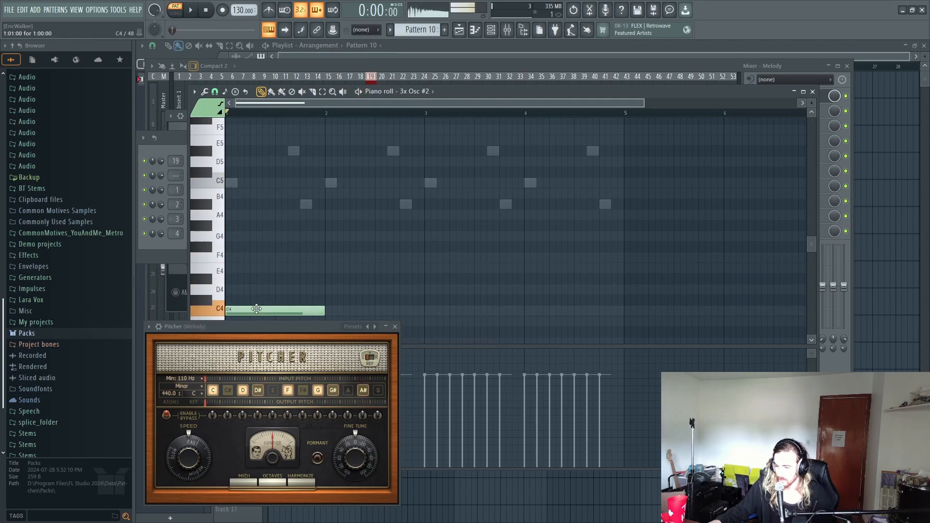
pyautogui.press('space')
pyautogui.scroll(-1, 334, 281)
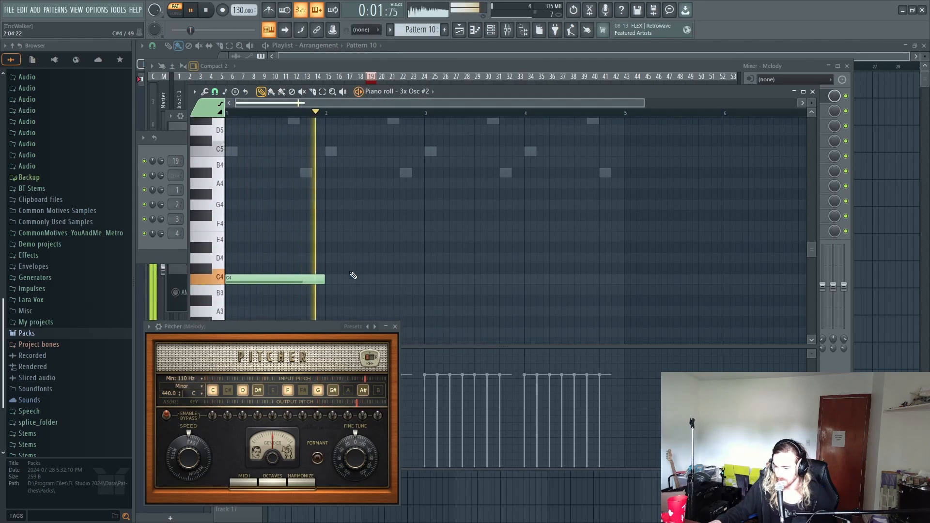
pyautogui.press('space')
# - Lower the Melody mixer track's volume to about 74% (-6.2 dB) and play the pattern
pyautogui.click(507, 30)
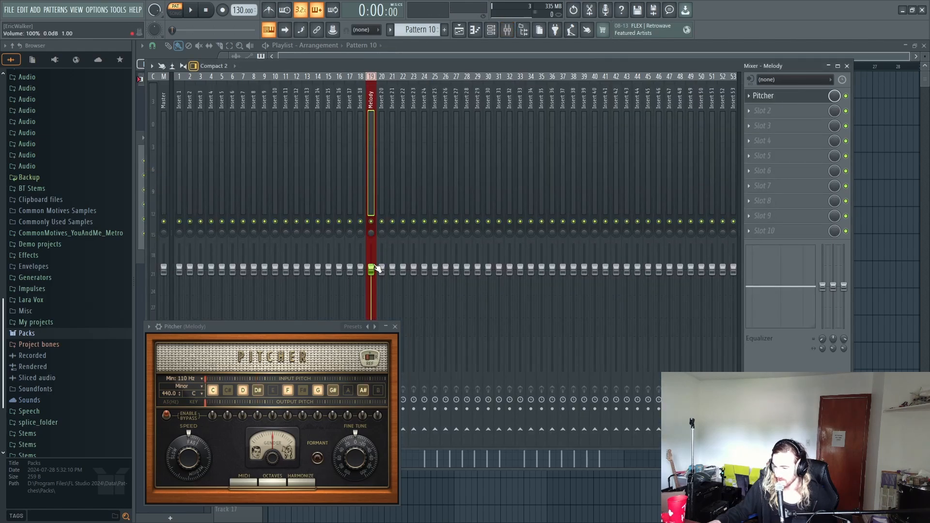
pyautogui.moveTo(378, 269); pyautogui.dragTo(378, 295)
pyautogui.press('space')
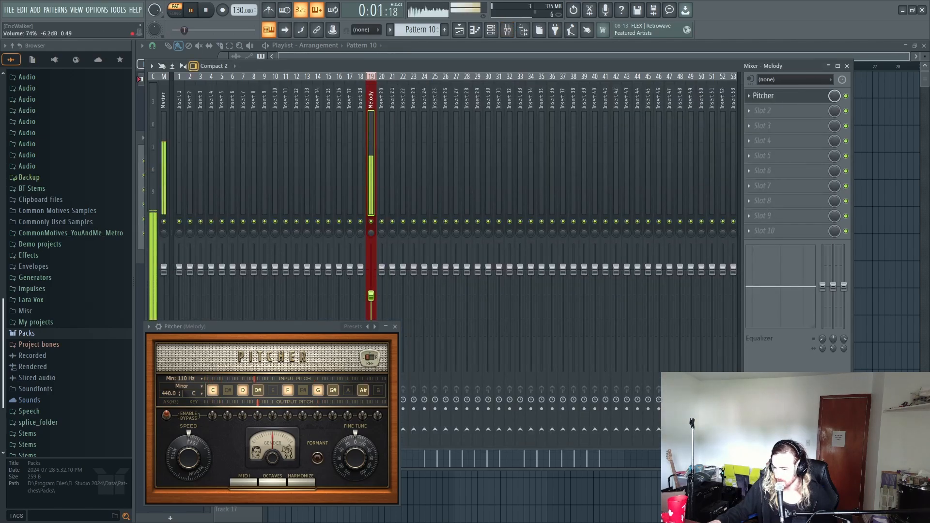
# - Add one-bar notes G#3, D#4 and A#3 in bars 2, 3 and 4 of 3x Osc #2, auditioning the pattern
pyautogui.click(491, 30)
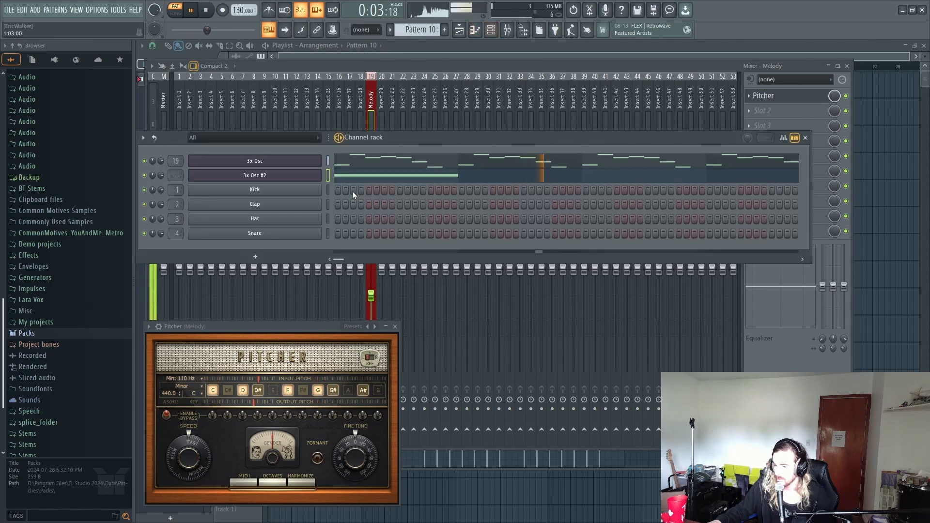
pyautogui.press('space')
pyautogui.click(373, 177)
pyautogui.scroll(-2, 307, 221)
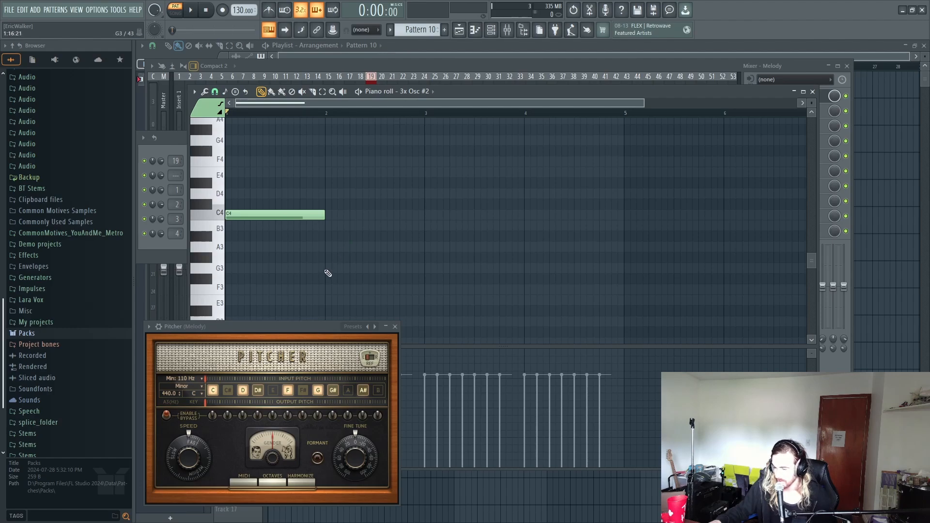
pyautogui.click(325, 257)
pyautogui.press('space')
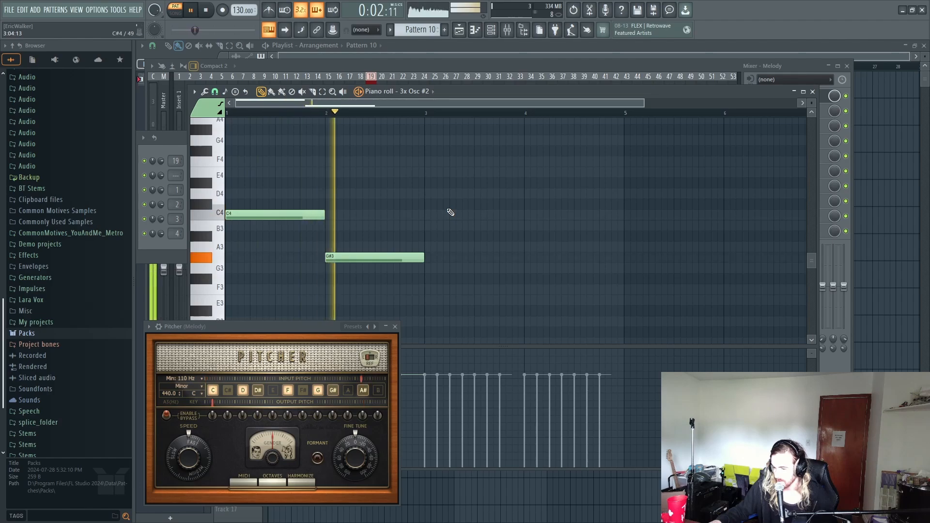
pyautogui.click(431, 183)
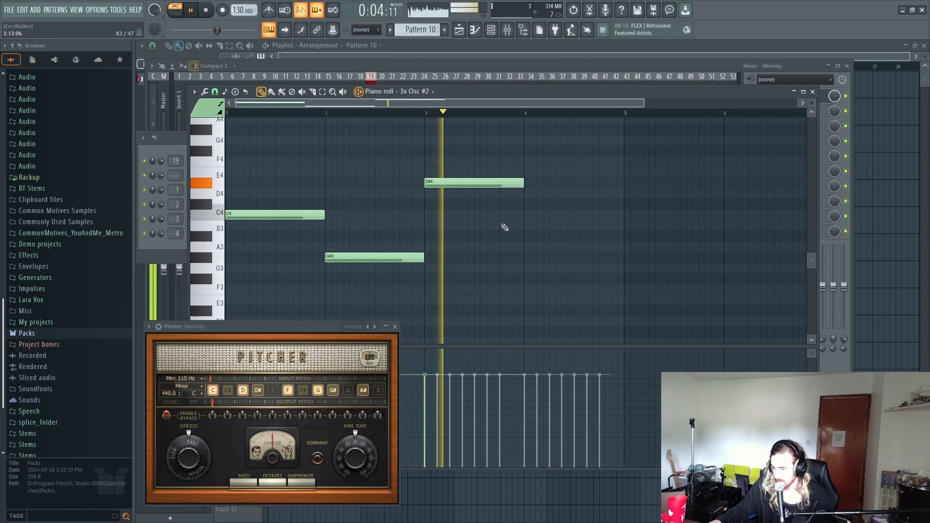
pyautogui.click(532, 235)
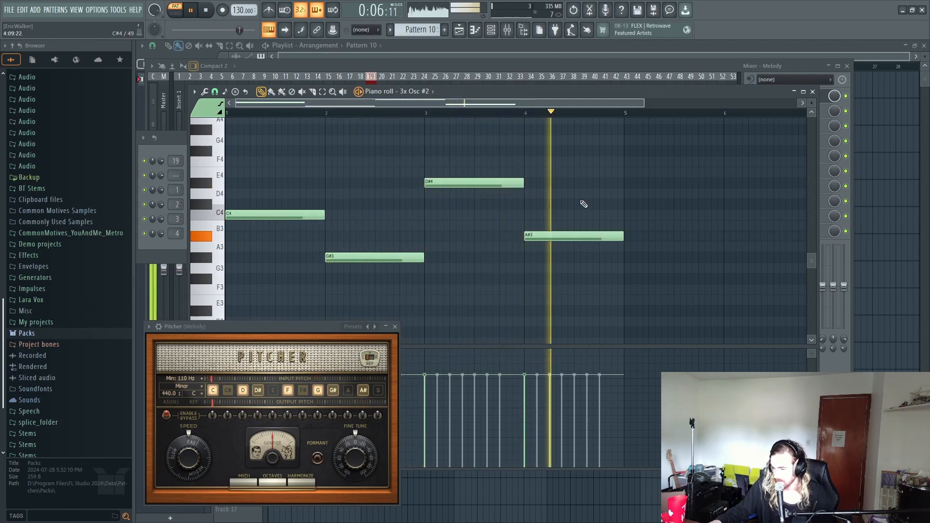
pyautogui.scroll(-1, 509, 206)
pyautogui.scroll(2, 453, 211)
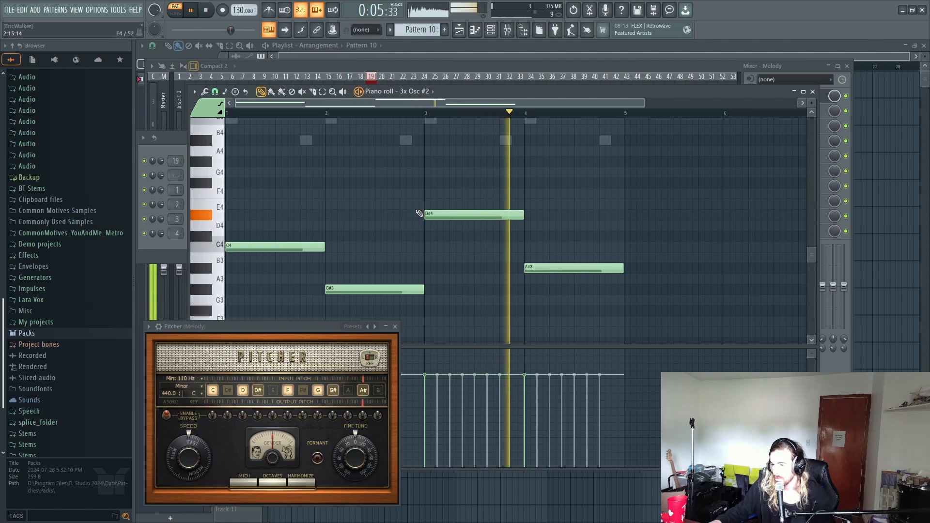
pyautogui.press('space')
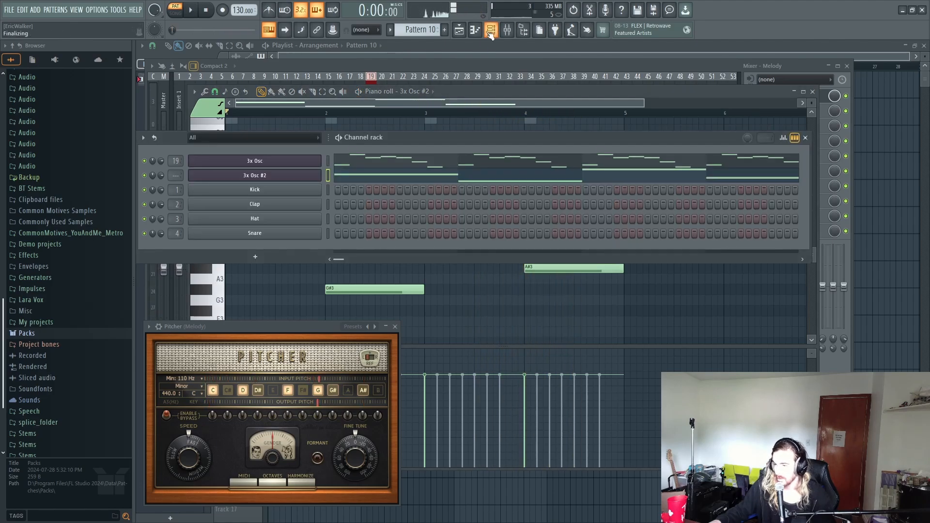
# - Clone the first 3x Osc channel to create a third synth channel
pyautogui.click(492, 30)
pyautogui.rightClick(320, 160)
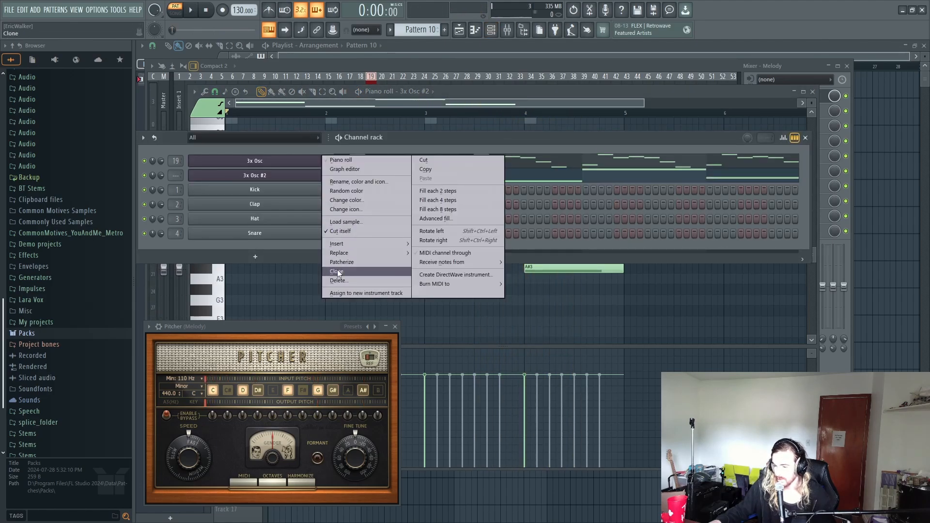
pyautogui.click(338, 273)
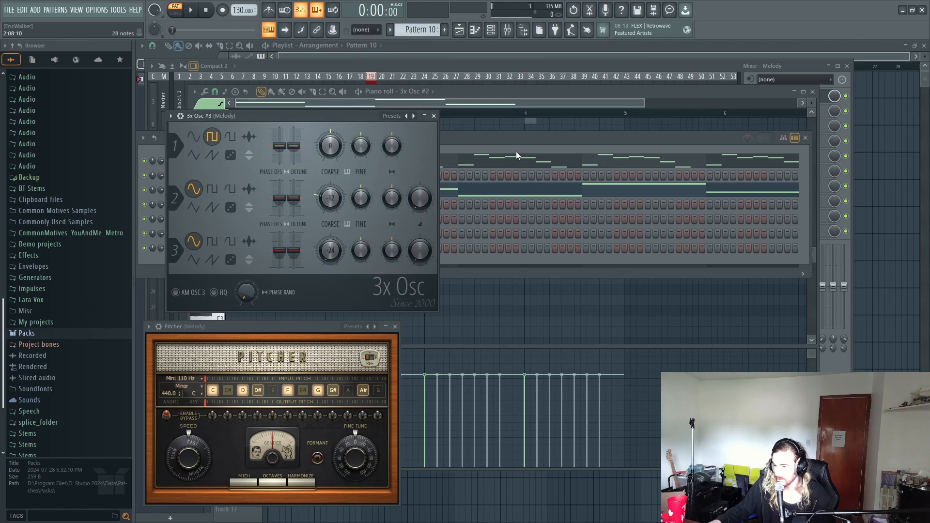
pyautogui.click(508, 140)
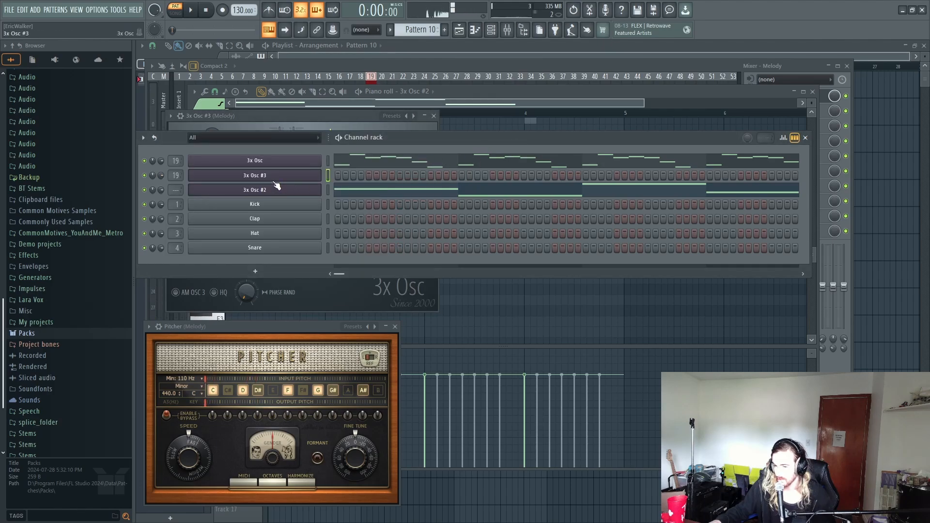
pyautogui.rightClick(286, 160)
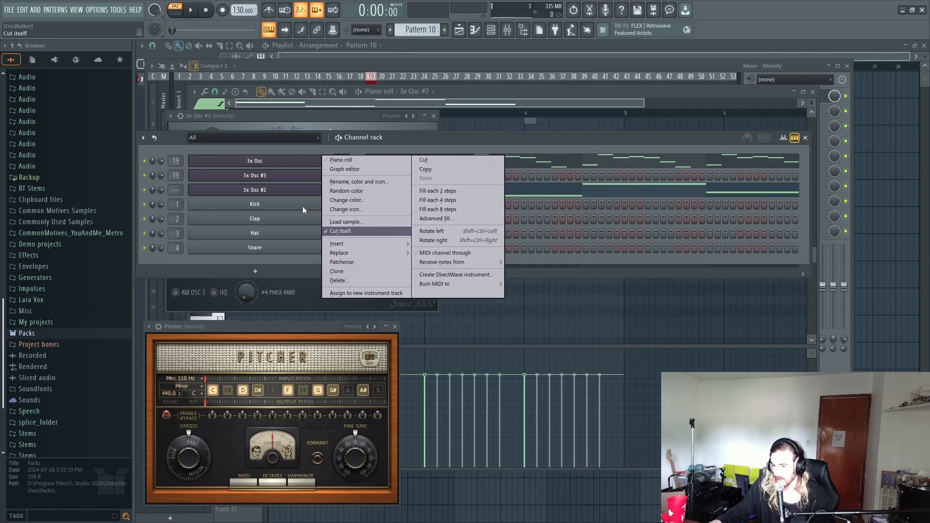
pyautogui.click(283, 147)
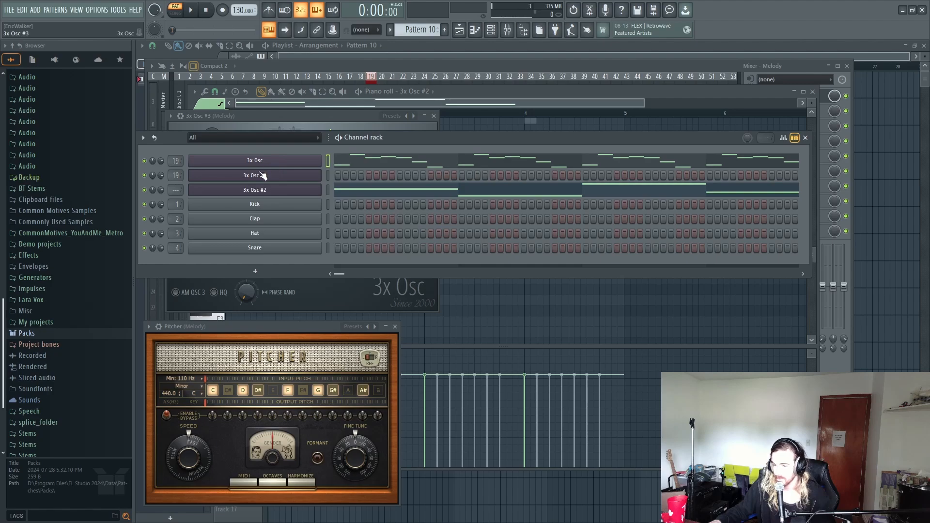
# - Route the cloned 3x Osc #3 channel to mixer track 18
pyautogui.click(232, 181)
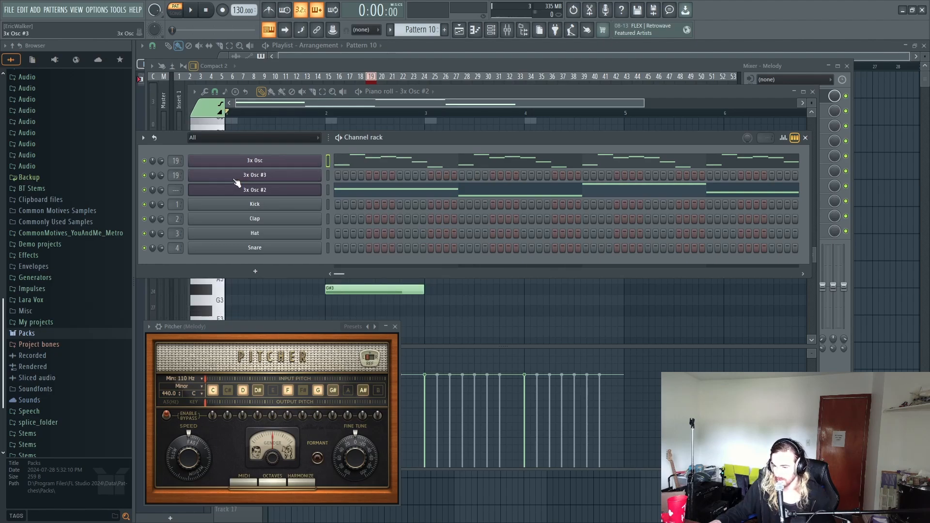
pyautogui.click(455, 144)
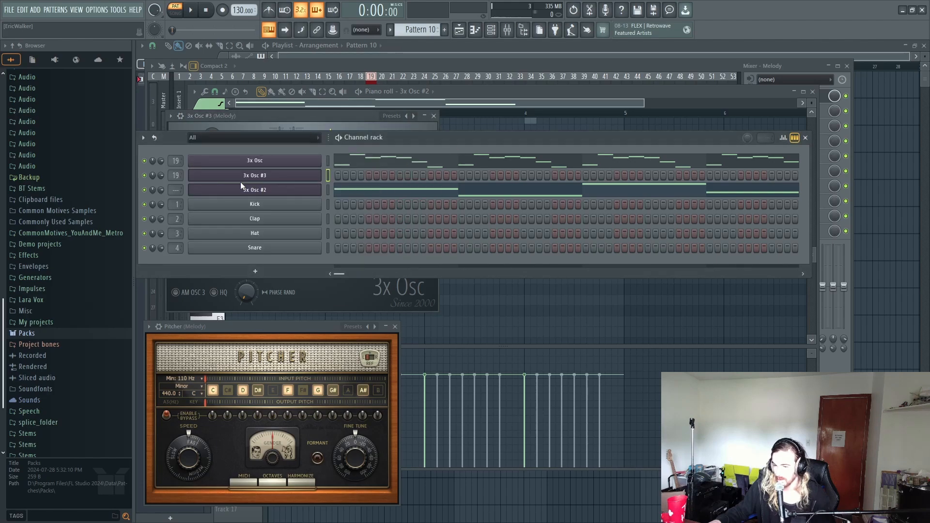
pyautogui.moveTo(176, 175); pyautogui.dragTo(175, 179)
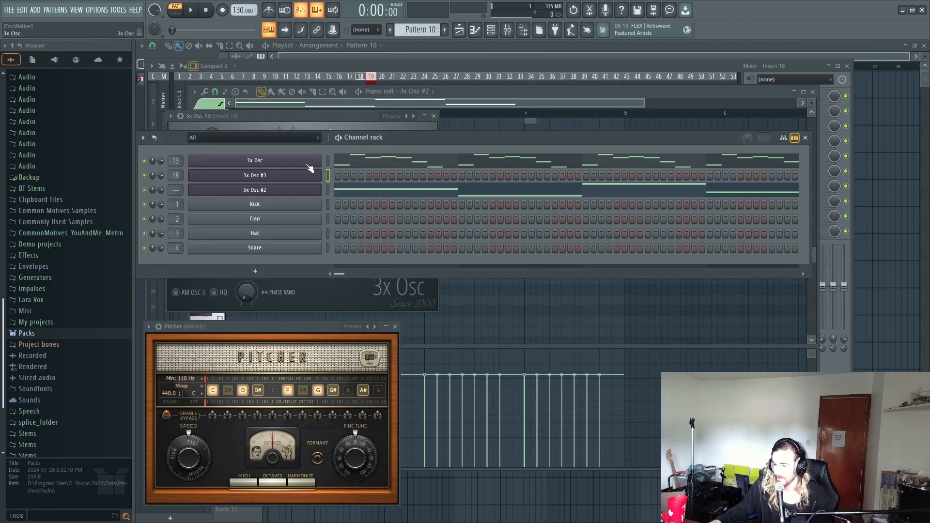
# - In 3x Osc #3, set oscillator 1 to sawtooth and oscillator 2 to square, and adjust oscillator 2's mix level
pyautogui.click(266, 177)
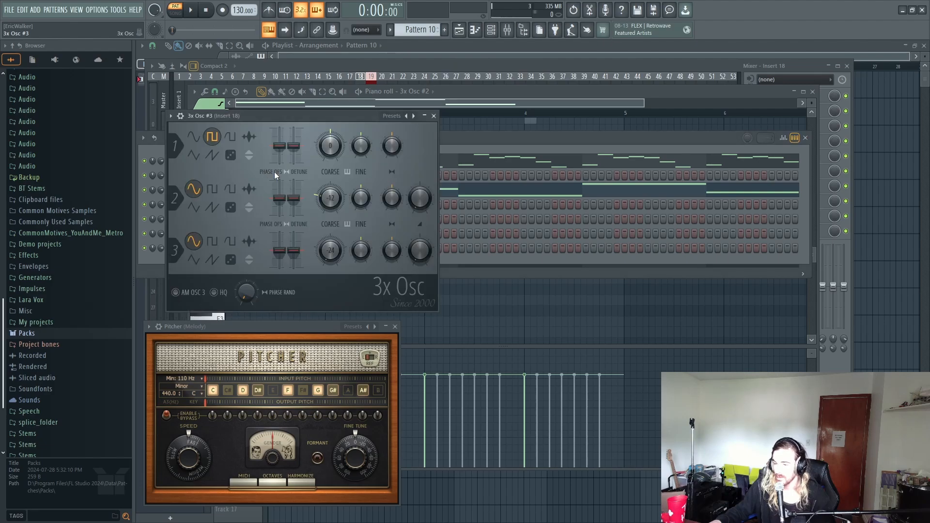
pyautogui.click(232, 138)
pyautogui.click(212, 155)
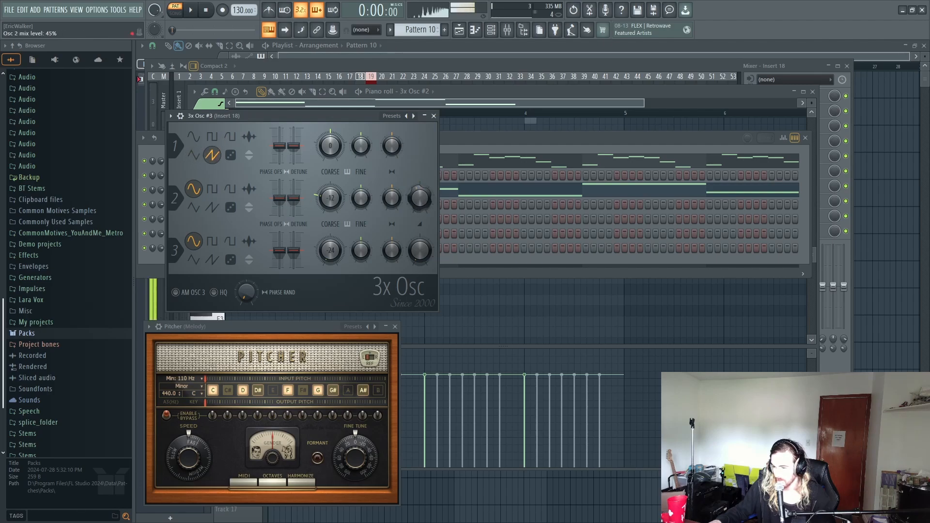
pyautogui.click(212, 191)
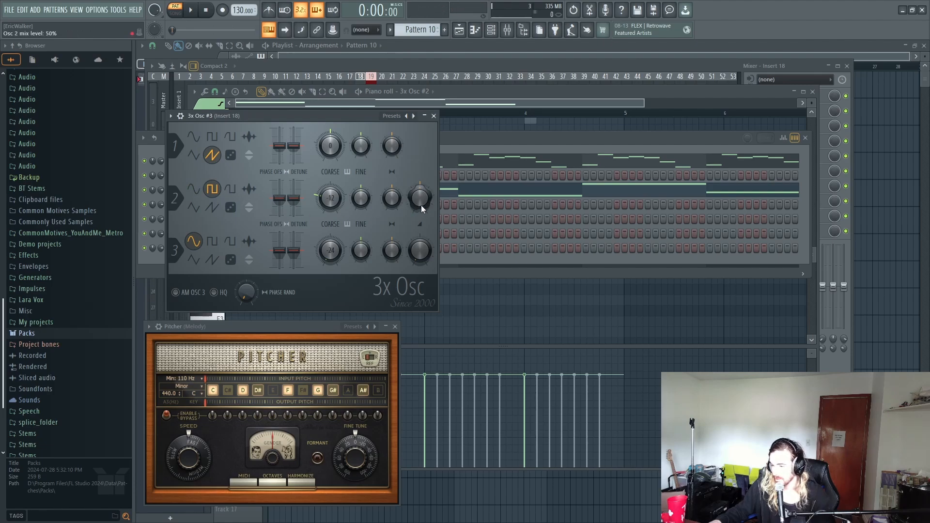
pyautogui.moveTo(421, 205)
pyautogui.mouseDown()
pyautogui.moveTo(421, 227)
pyautogui.moveTo(422, 202)
pyautogui.mouseUp()
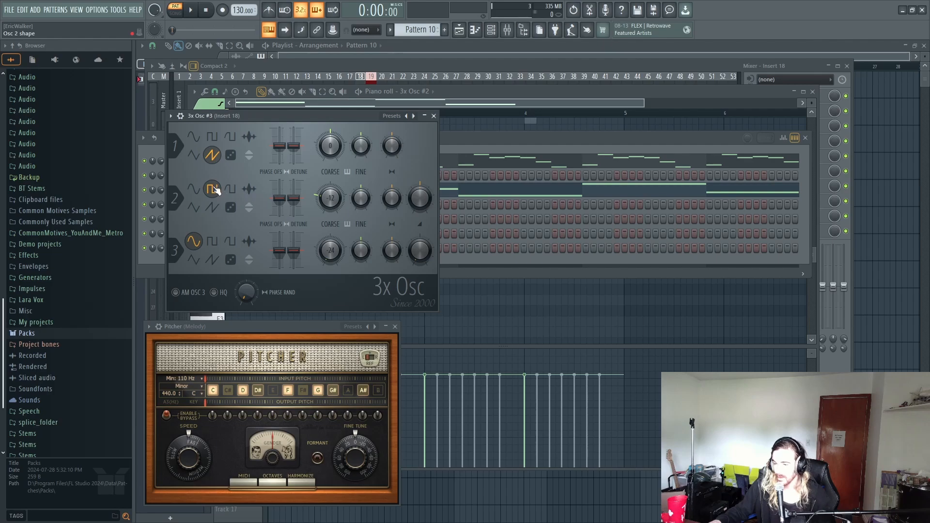
# - Route 3x Osc #2 to mixer track 12 and audition the pattern with 3x Osc #3 played over it
pyautogui.click(512, 146)
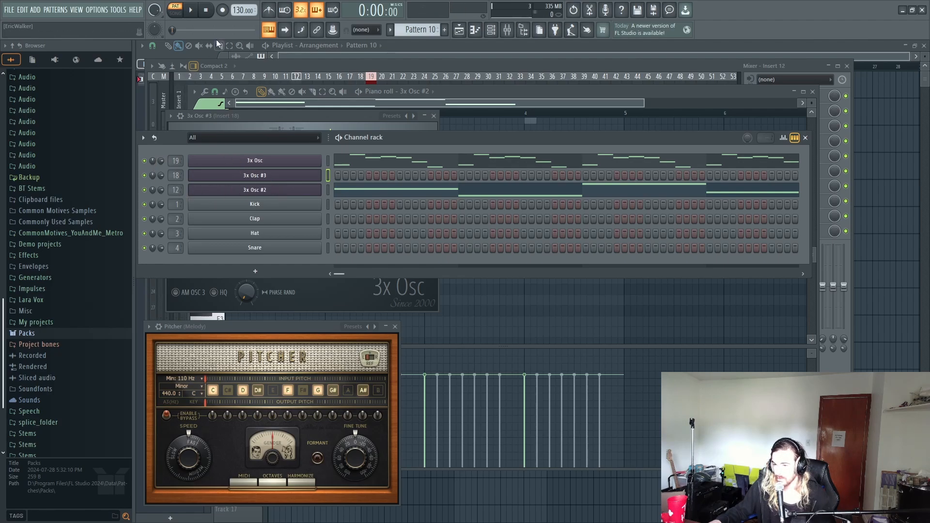
pyautogui.click(192, 12)
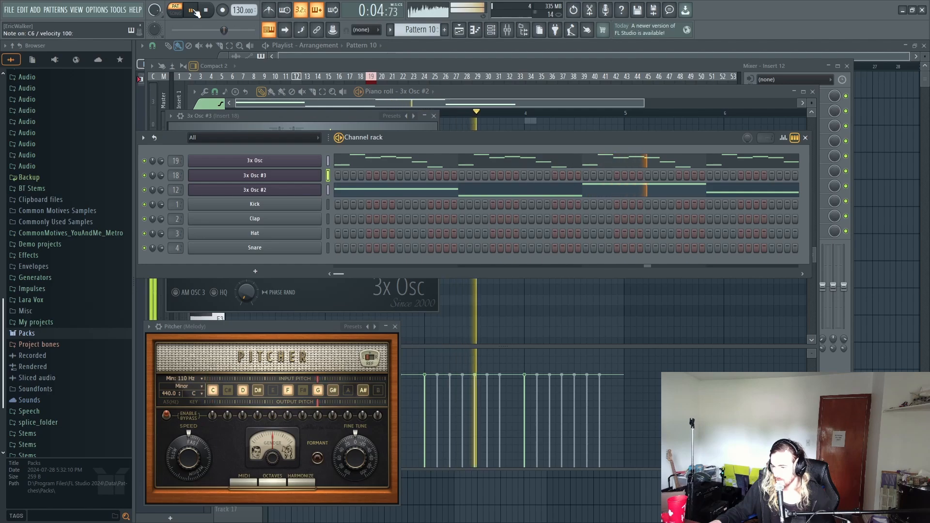
pyautogui.press('space')
# - Open the piano roll of 3x Osc #3 and place a two-step A#5 note at the start of bar 1
pyautogui.rightClick(305, 175)
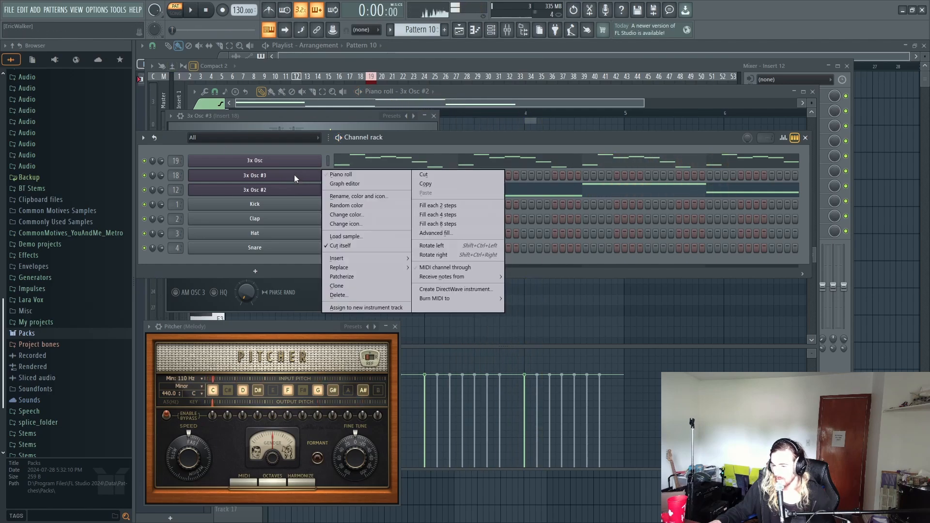
pyautogui.click(341, 175)
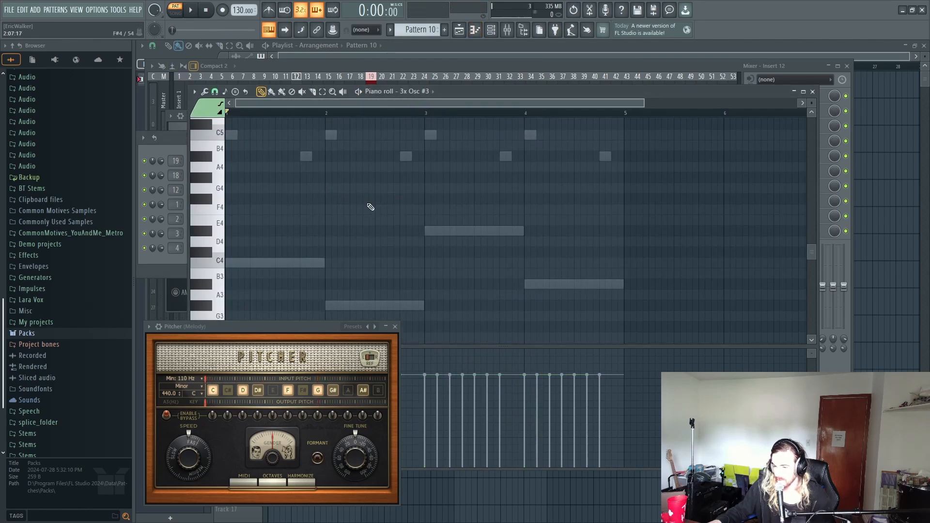
pyautogui.scroll(4, 308, 228)
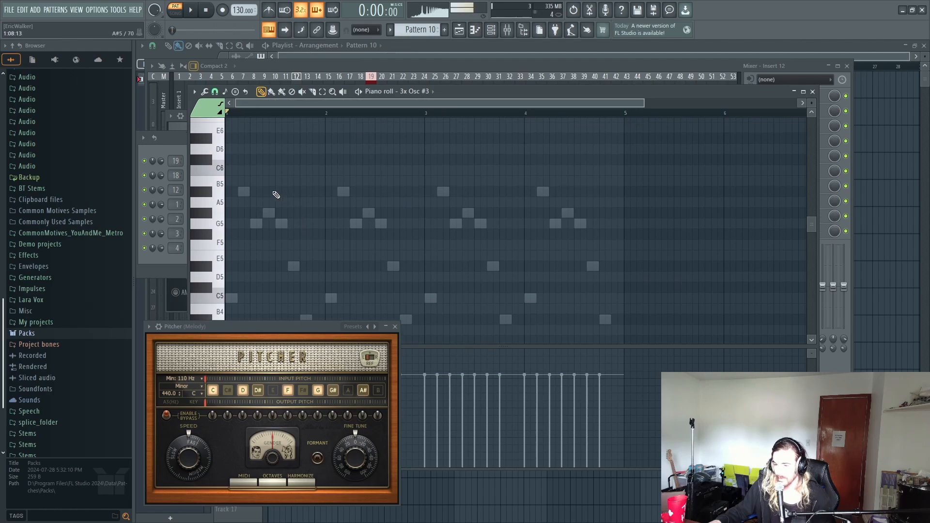
pyautogui.click(262, 193)
pyautogui.moveTo(324, 193); pyautogui.dragTo(238, 190)
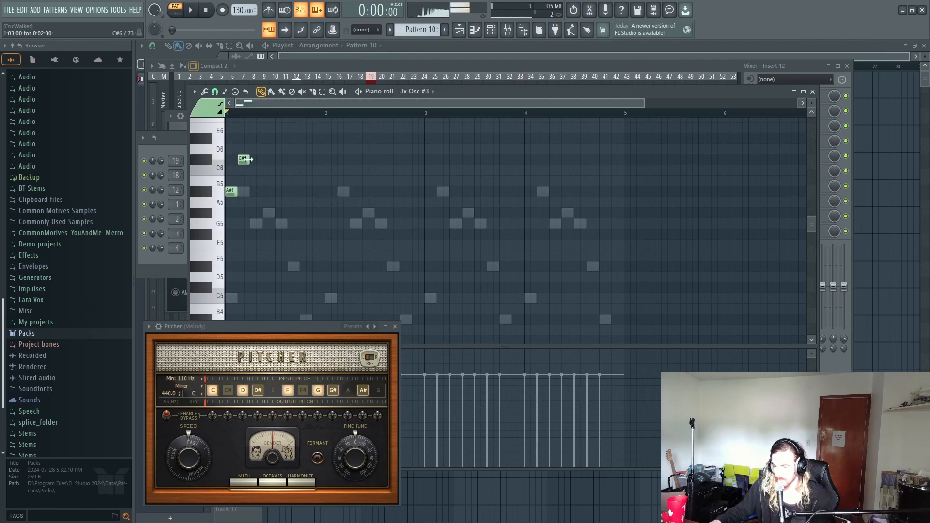
# - Place C6 notes on steps 3 and 5 of bar 1, shorten the first to one step, and audition the pattern
pyautogui.click(242, 170)
pyautogui.click(274, 170)
pyautogui.rightClick(274, 170)
pyautogui.press('space')
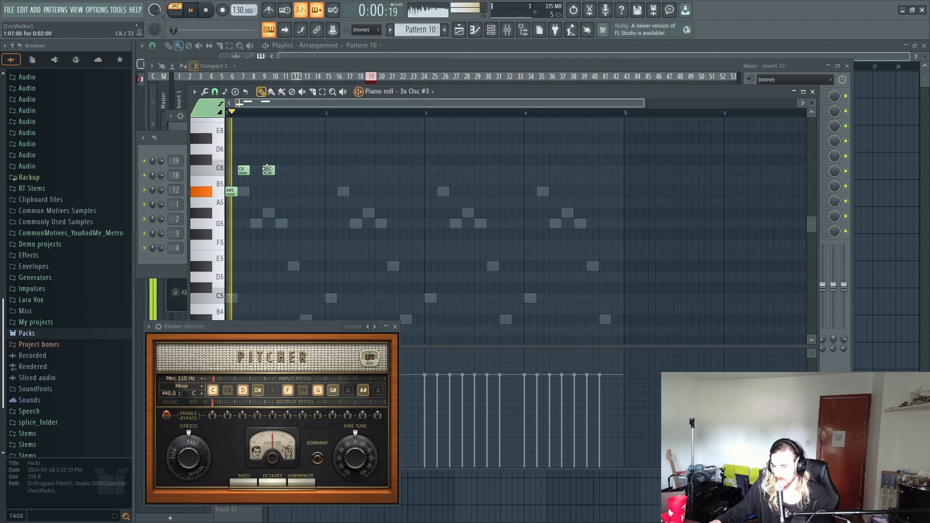
pyautogui.press('space')
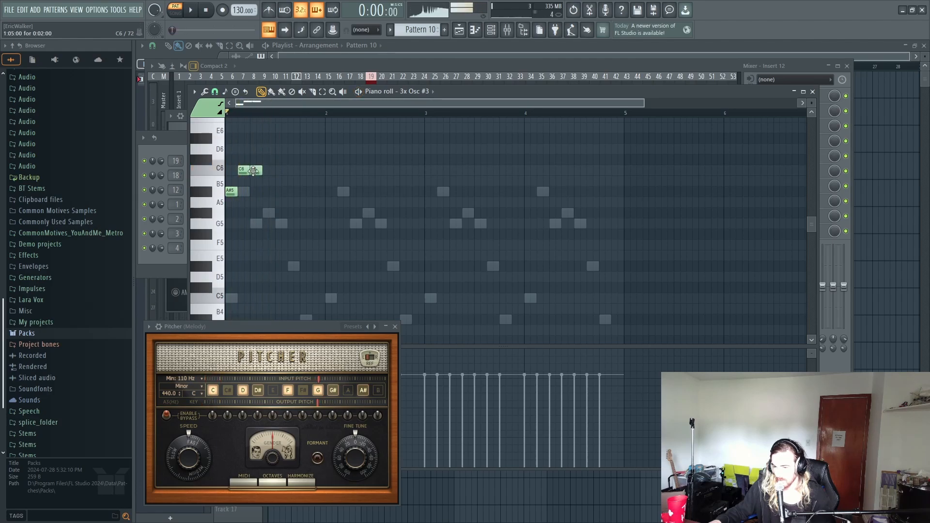
pyautogui.moveTo(248, 172); pyautogui.dragTo(244, 172)
pyautogui.press('space')
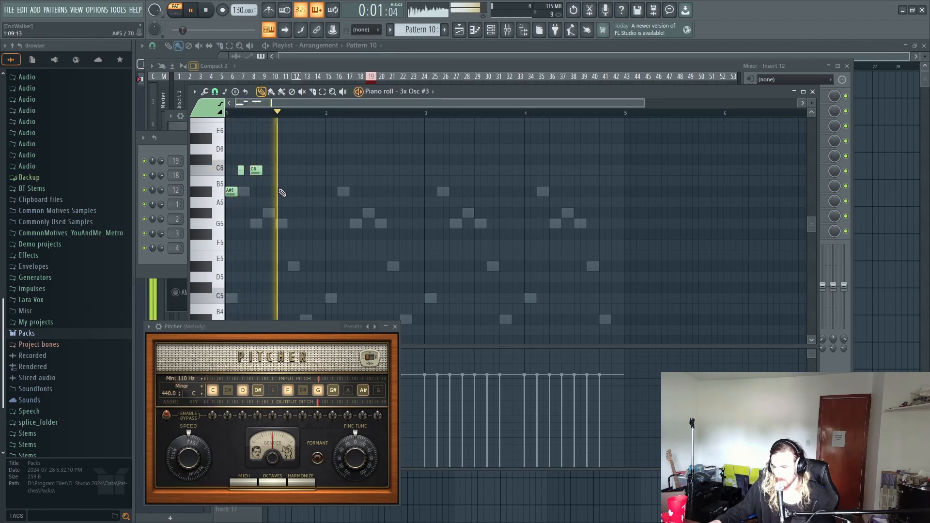
# - Duplicate the three-note A#5–C6 figure until it repeats through bars 1 to 4, and audition the pattern
pyautogui.moveTo(320, 160); pyautogui.dragTo(281, 192)
pyautogui.press('space')
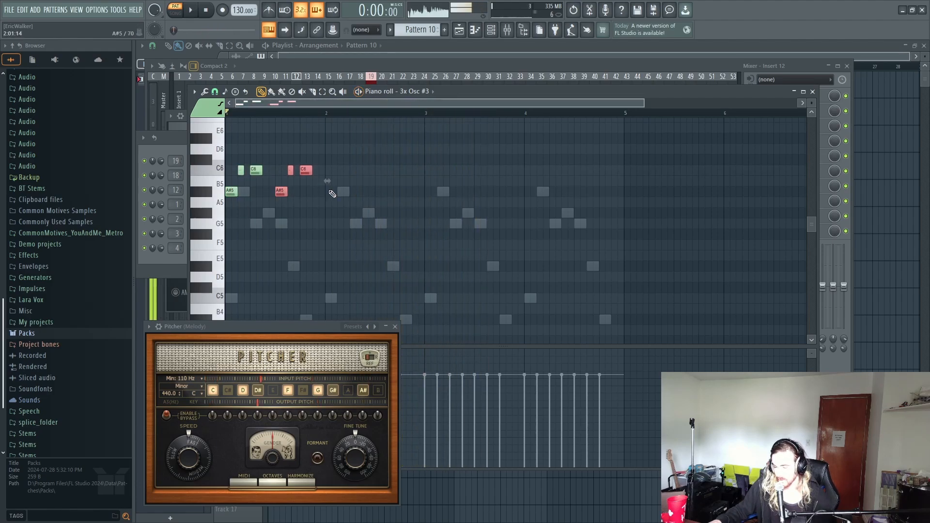
pyautogui.moveTo(382, 153); pyautogui.dragTo(218, 215)
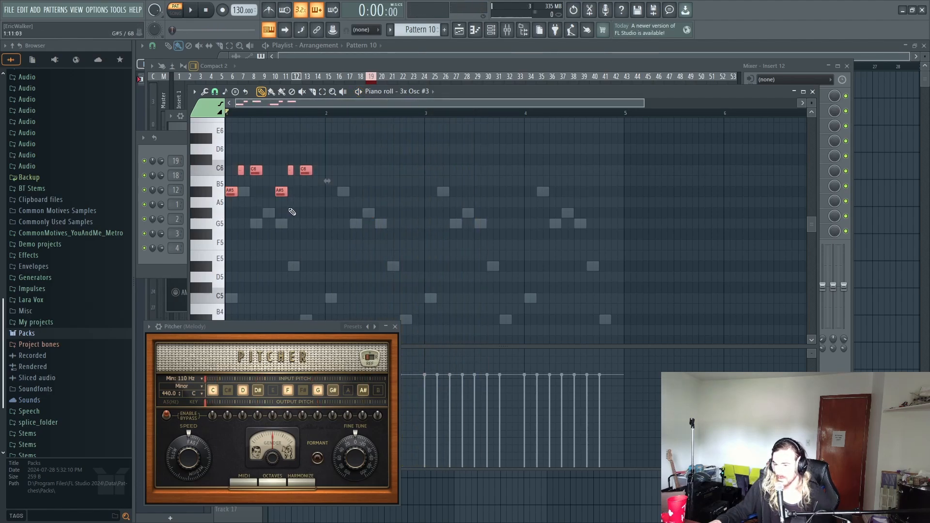
pyautogui.moveTo(387, 156); pyautogui.dragTo(218, 213)
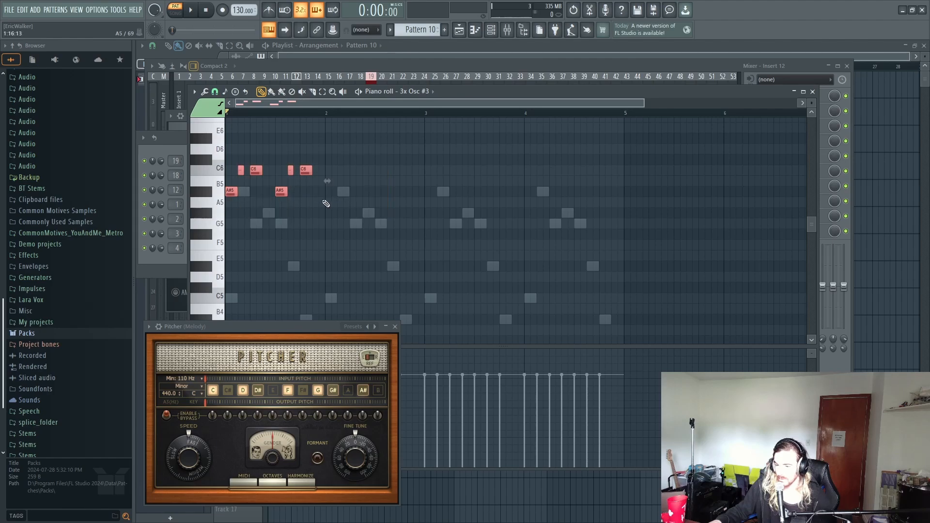
pyautogui.moveTo(382, 133); pyautogui.dragTo(220, 216)
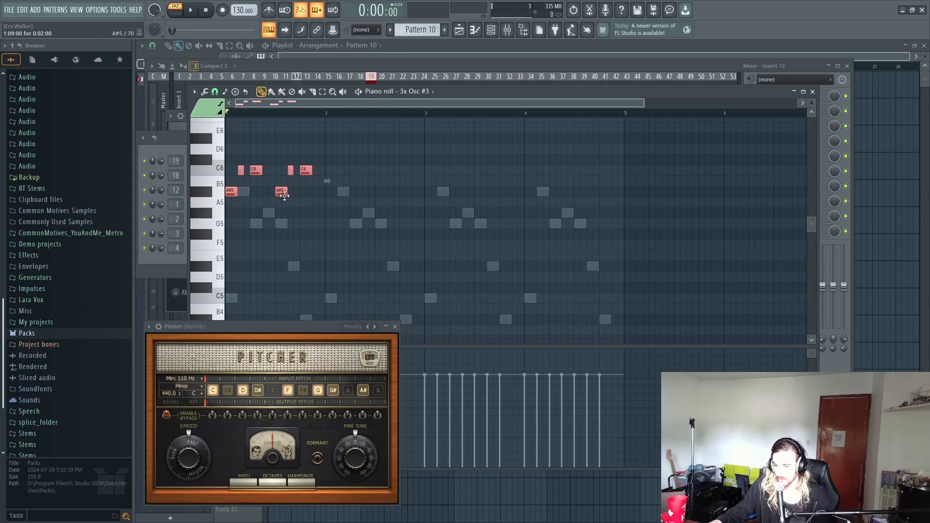
pyautogui.hotkey('ctrl', 'b')
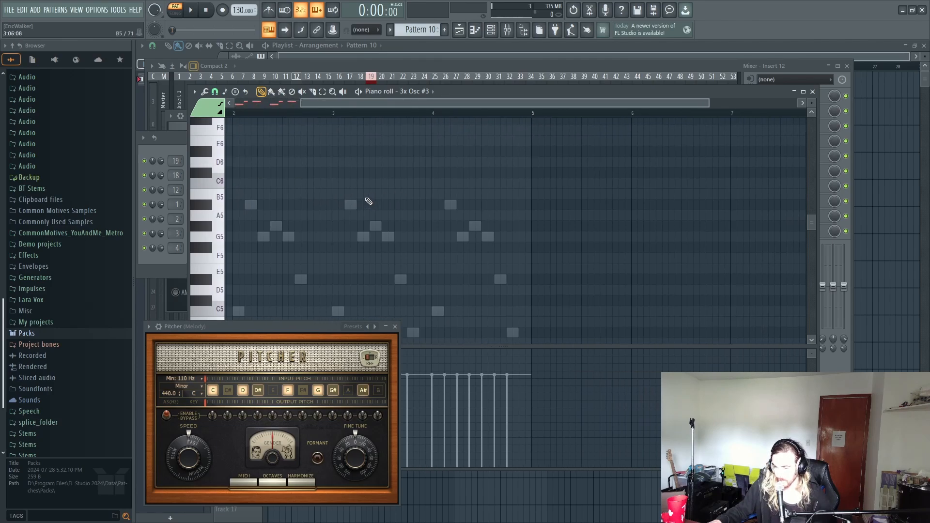
pyautogui.hotkey('ctrl', 'b')
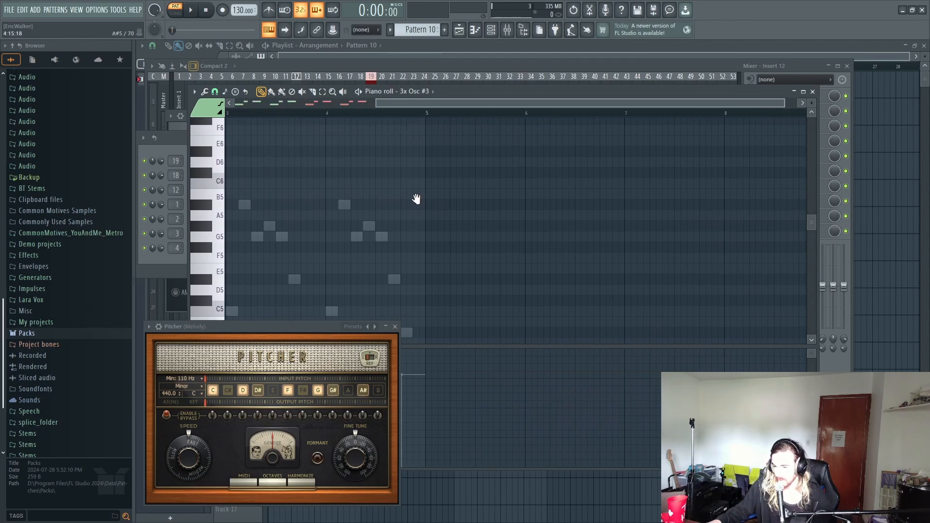
pyautogui.moveTo(402, 210); pyautogui.dragTo(678, 177)
pyautogui.hotkey('ctrl', 'b')
pyautogui.press('space')
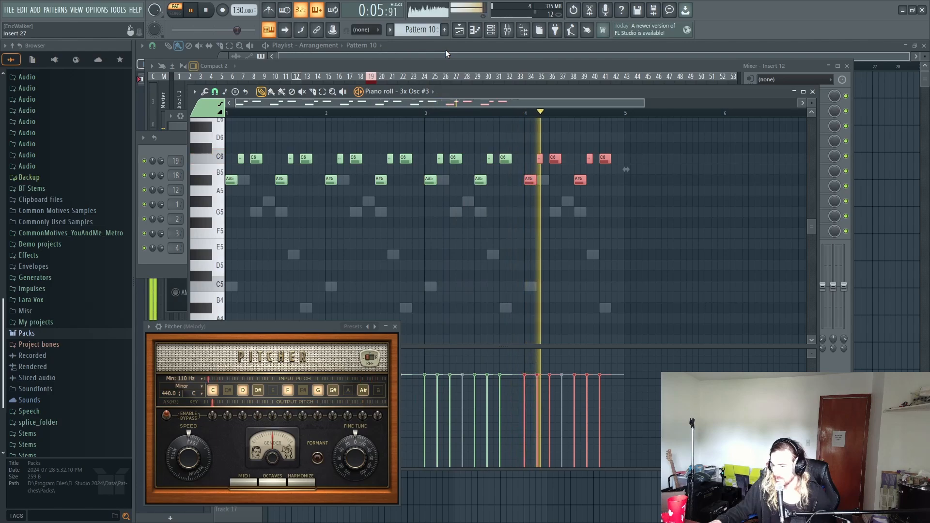
# - Move the first three notes of bar 4 to F6, D#6 and D6, and audition the pattern
pyautogui.click(652, 211)
pyautogui.scroll(2, 645, 210)
pyautogui.press('space')
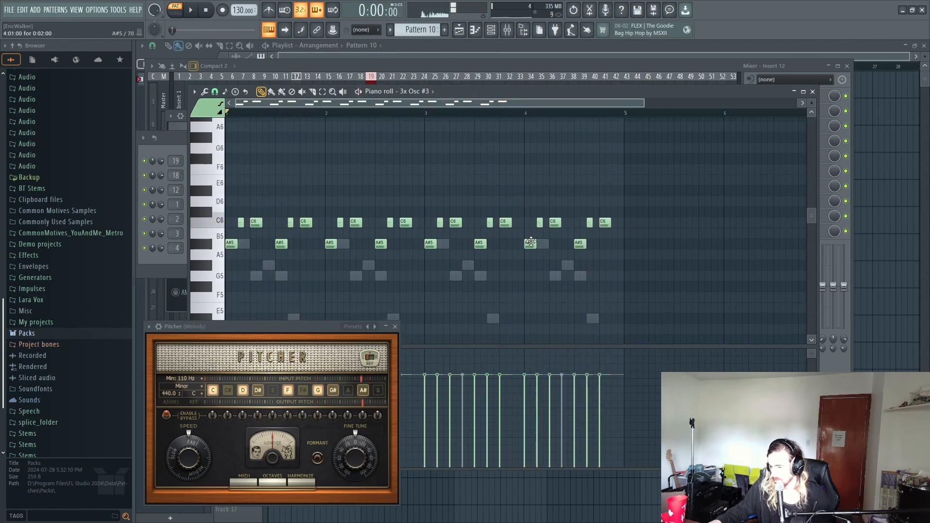
pyautogui.moveTo(531, 242); pyautogui.dragTo(530, 169)
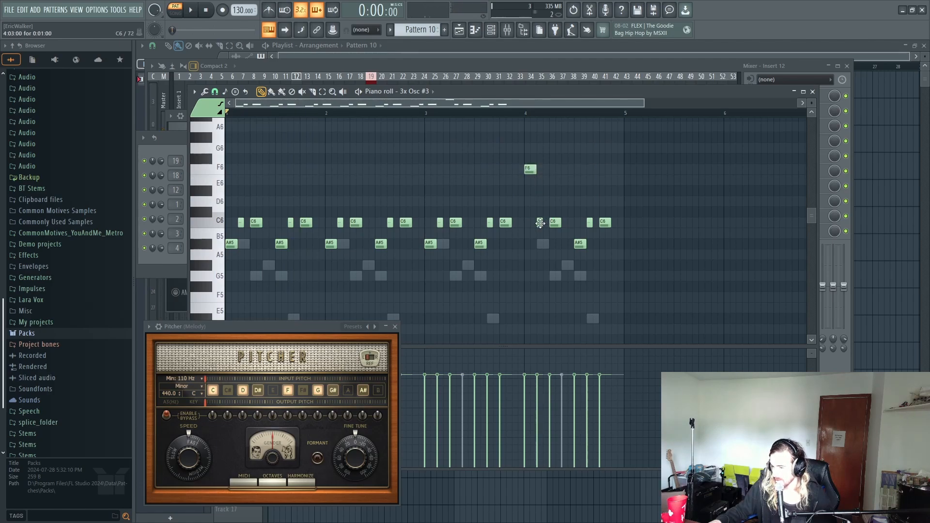
pyautogui.moveTo(541, 222); pyautogui.dragTo(554, 201)
pyautogui.press('space')
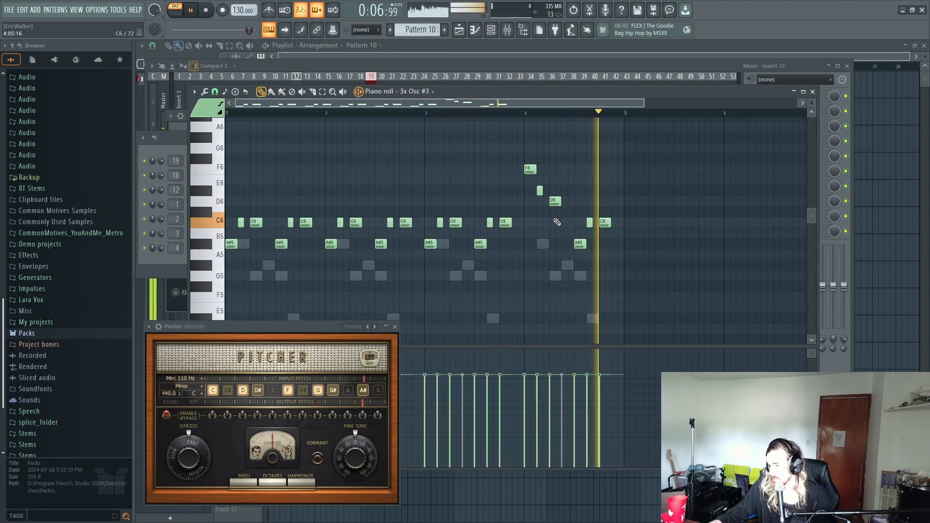
# - Lower the last two notes of bar 4 to G#5 and G5, and audition from the start of bar 4
pyautogui.press('space')
pyautogui.rightClick(589, 222)
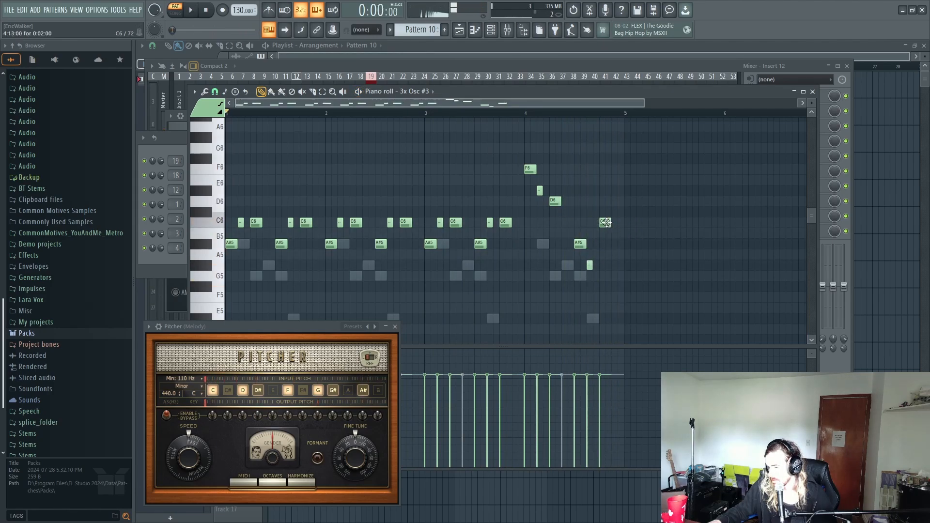
pyautogui.moveTo(606, 222); pyautogui.dragTo(606, 277)
pyautogui.press('space')
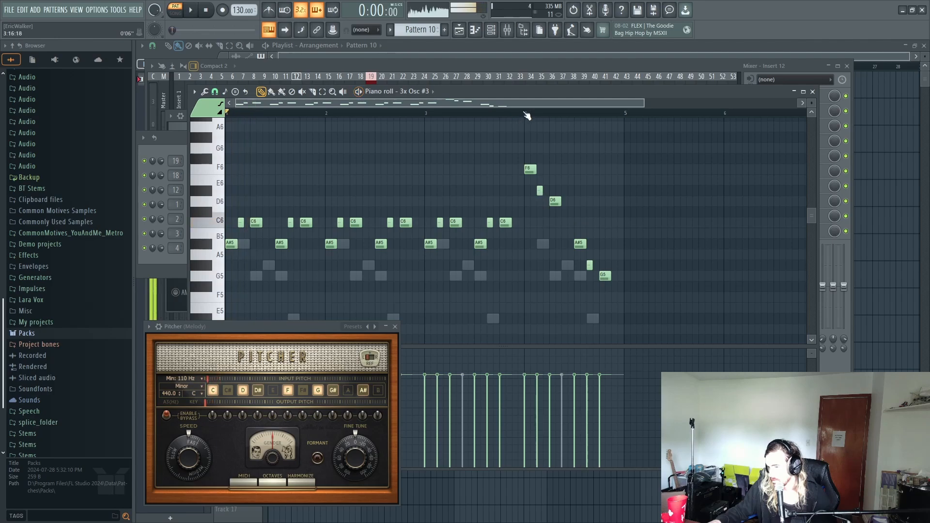
pyautogui.click(525, 112)
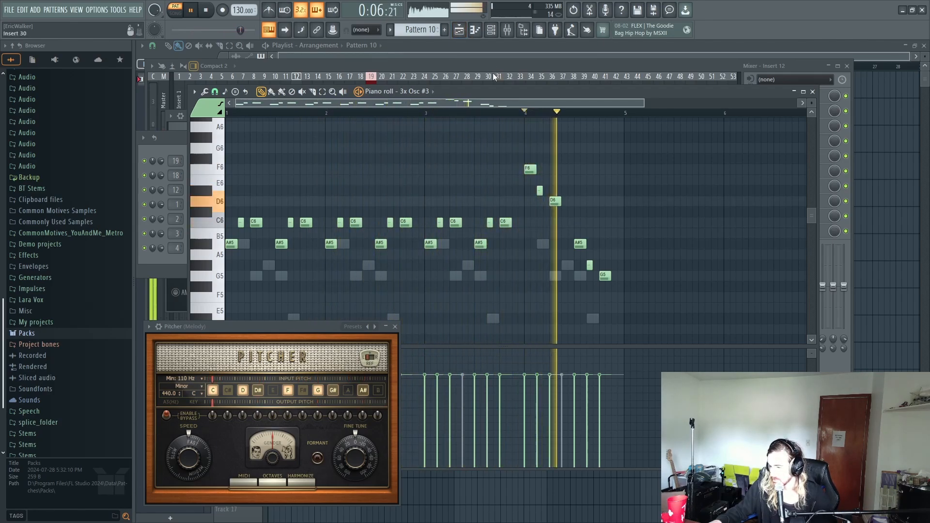
pyautogui.press('space')
# - Rename mixer insert 18 as Melody 2 and give it the previously used Misty Rose colour
pyautogui.click(507, 30)
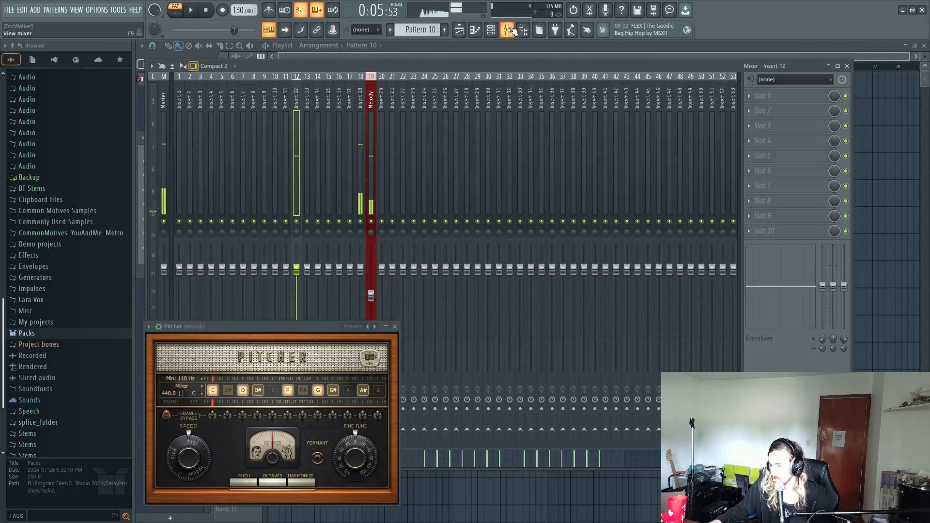
pyautogui.click(362, 161)
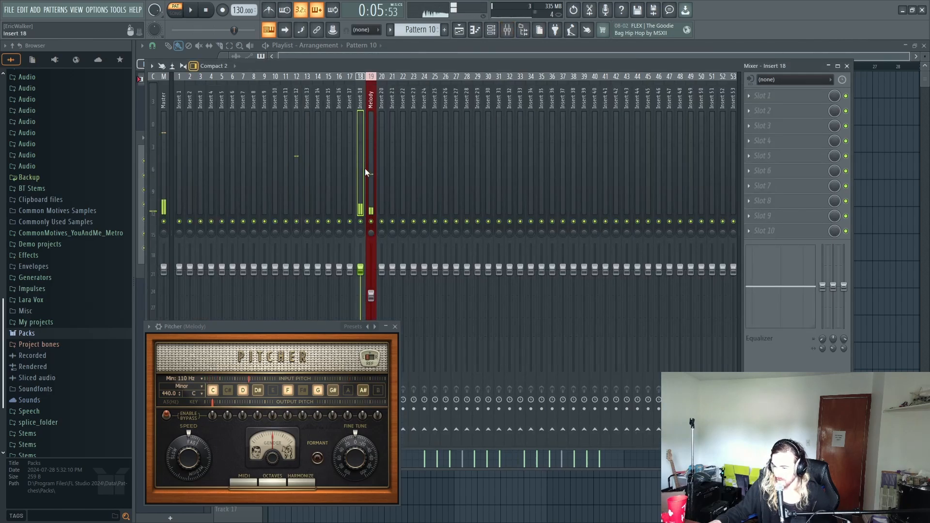
pyautogui.press('F2')
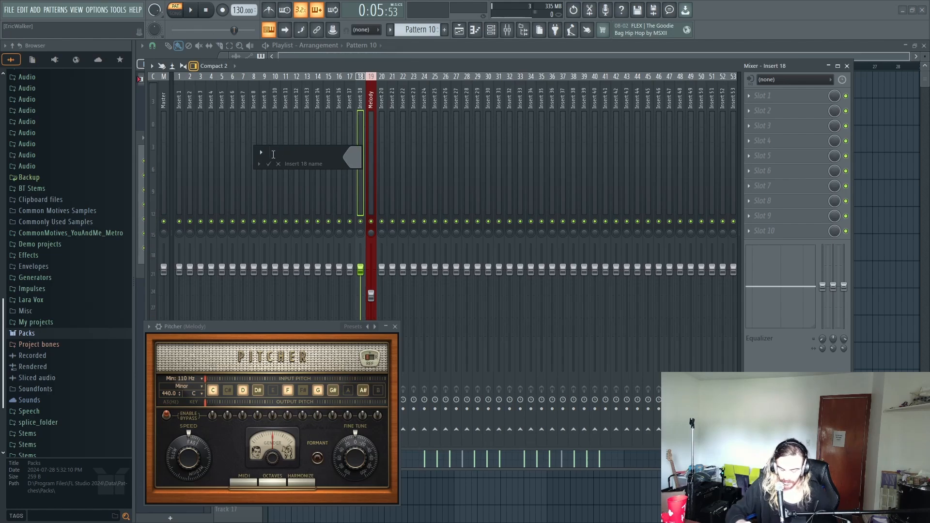
pyautogui.write('Melody 2')
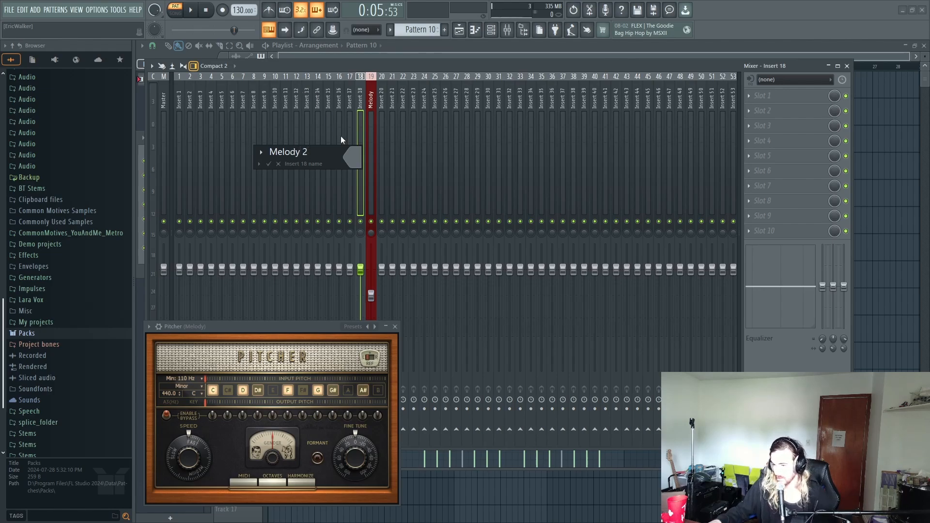
pyautogui.click(355, 157)
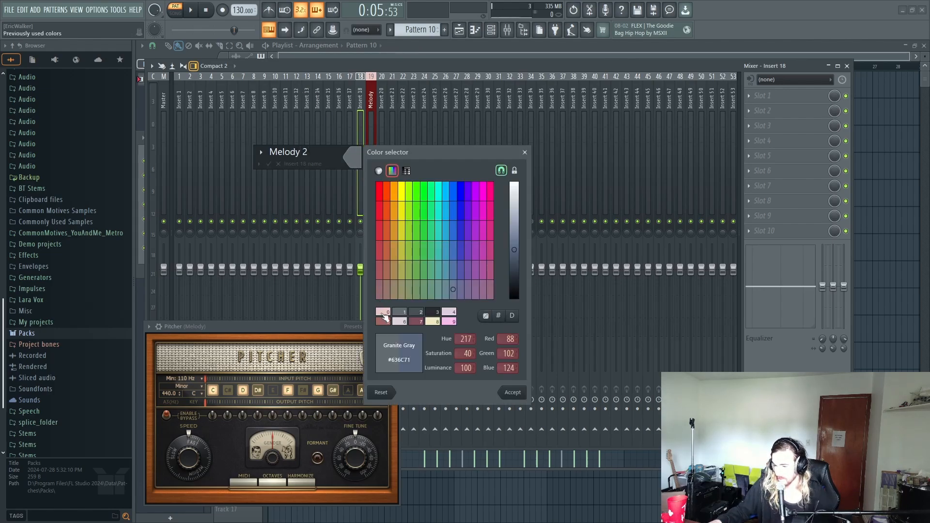
pyautogui.click(383, 314)
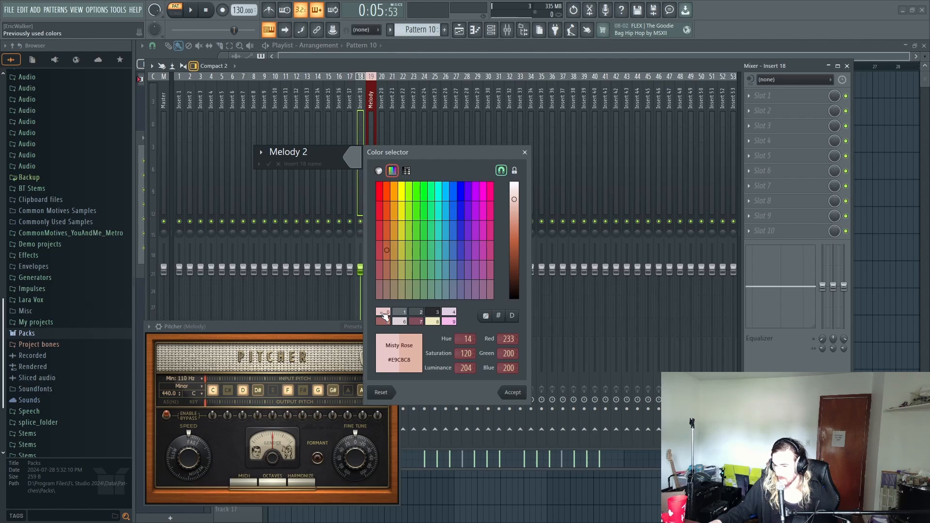
pyautogui.press('Return')
pyautogui.press('Return')
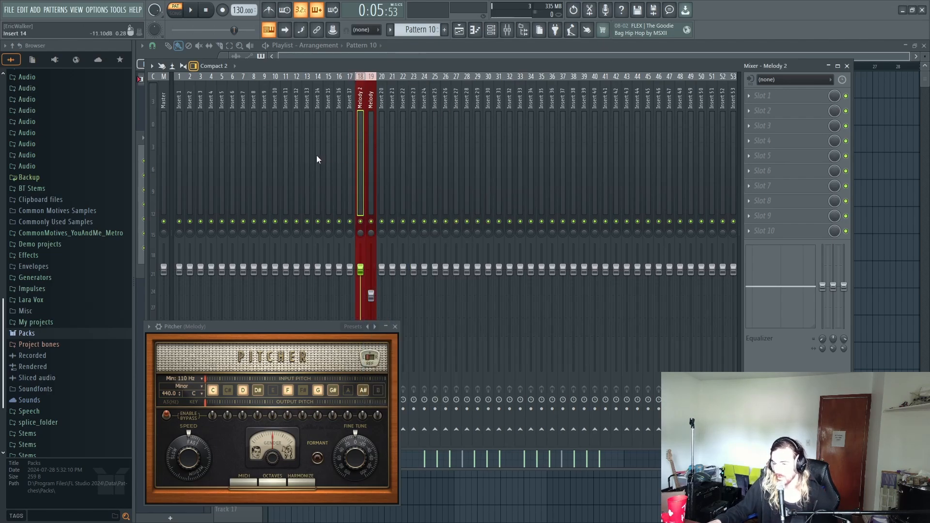
# - Lower Melody 2's mixer level slightly during playback, and solo the track to audition it
pyautogui.press('space')
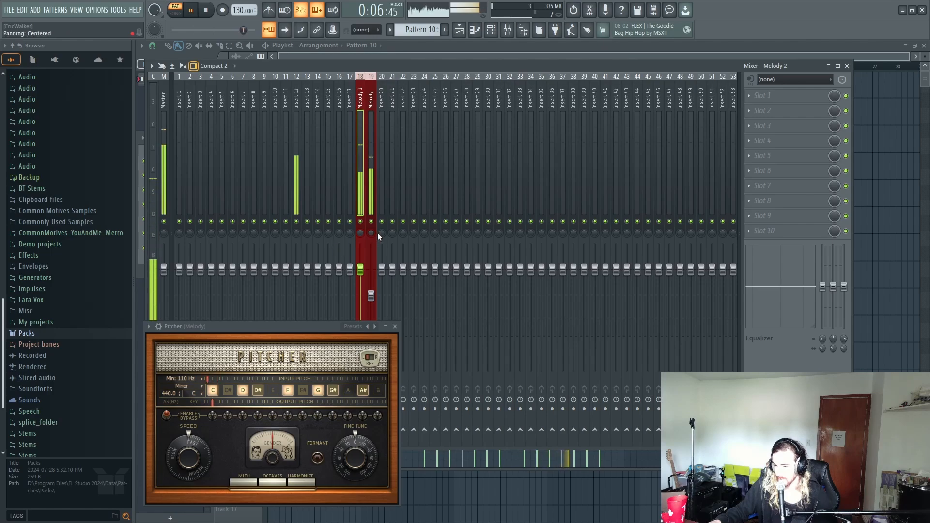
pyautogui.press('space')
pyautogui.press('space')
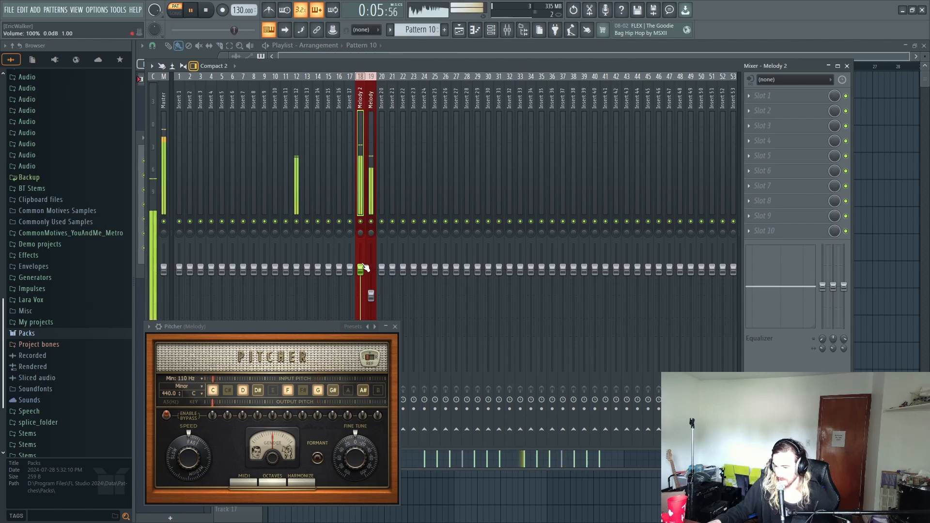
pyautogui.moveTo(364, 269)
pyautogui.mouseDown()
pyautogui.moveTo(360, 302)
pyautogui.moveTo(360, 282)
pyautogui.mouseUp()
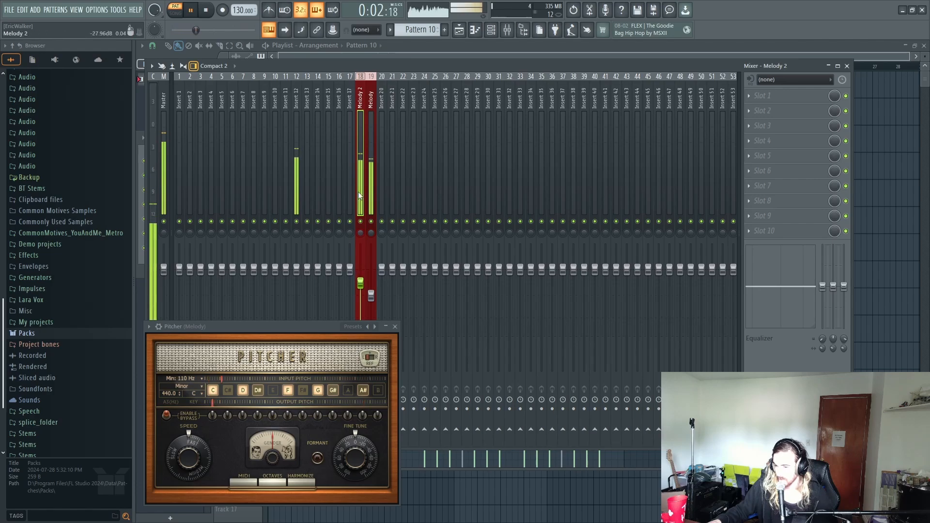
pyautogui.press('space')
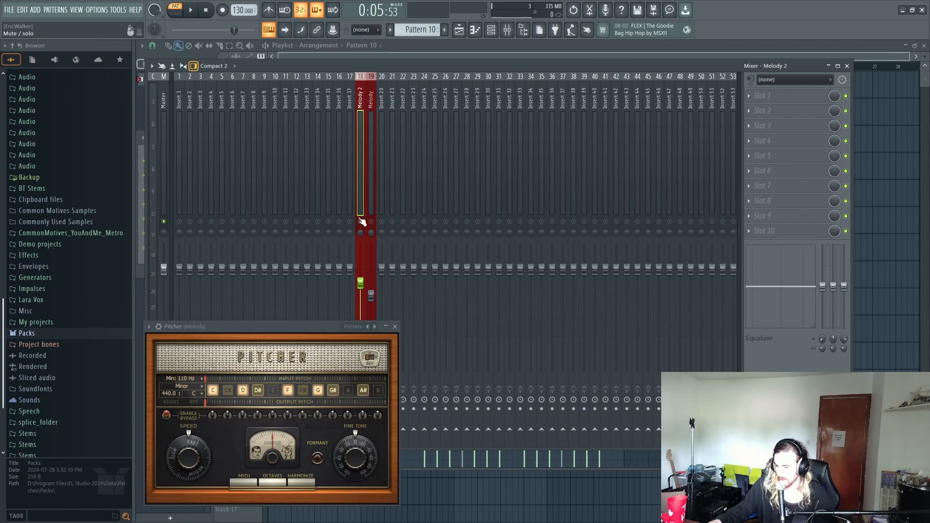
pyautogui.press('space')
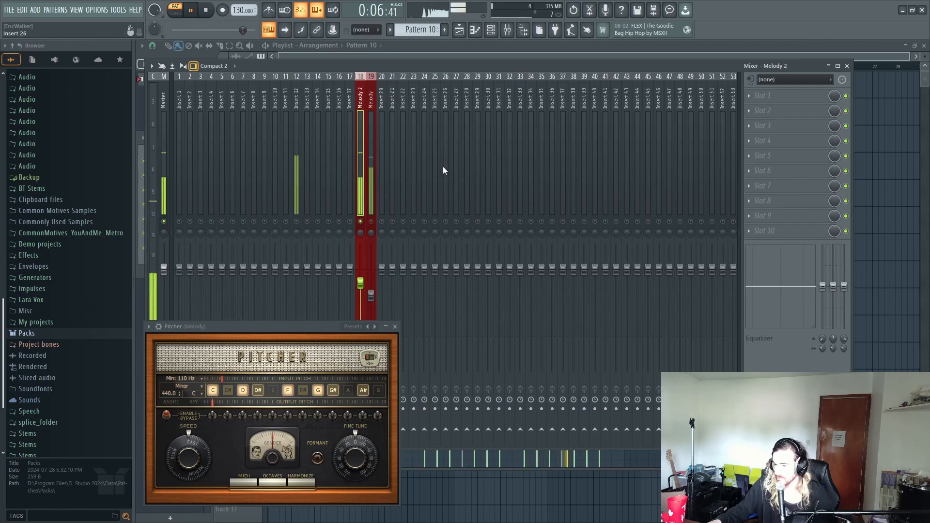
# - Load Fruity Delay 3 in the first effect slot of Melody 2 and set its delay model to Ping pong
pyautogui.click(773, 146)
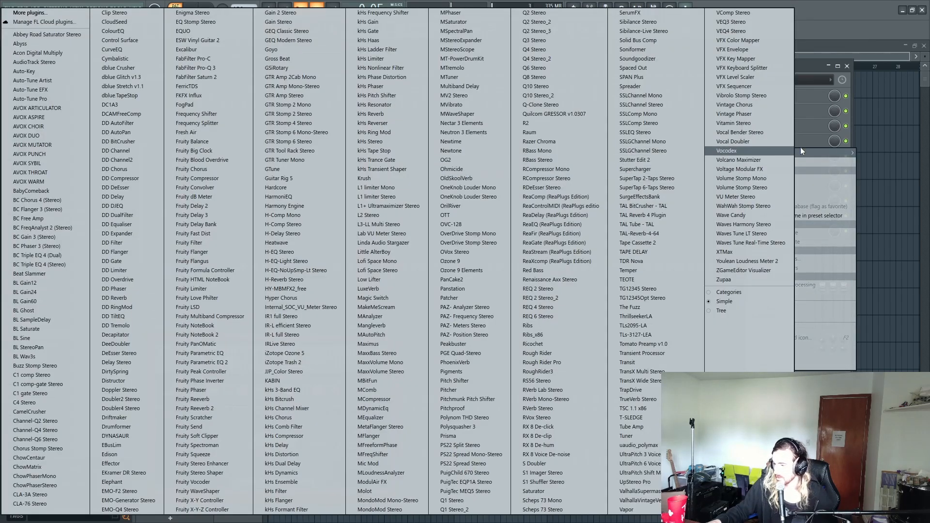
pyautogui.click(808, 118)
pyautogui.click(779, 101)
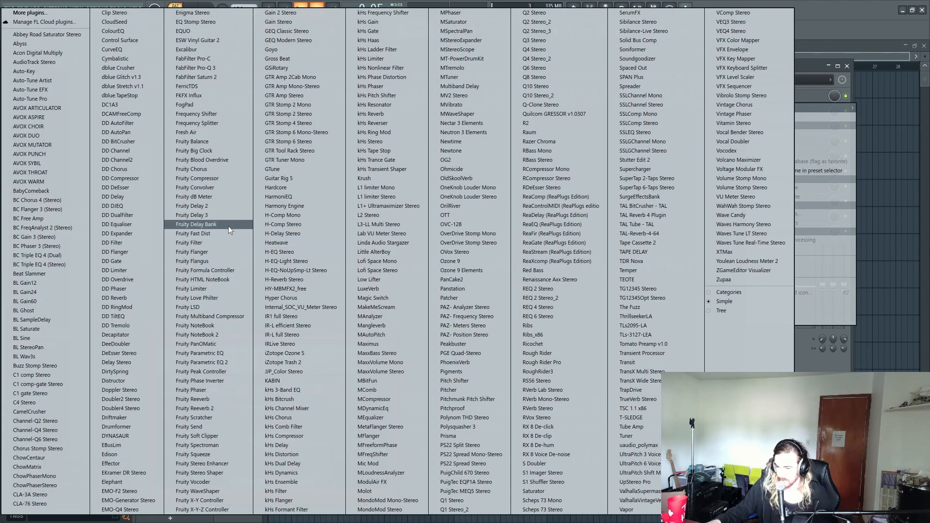
pyautogui.click(218, 215)
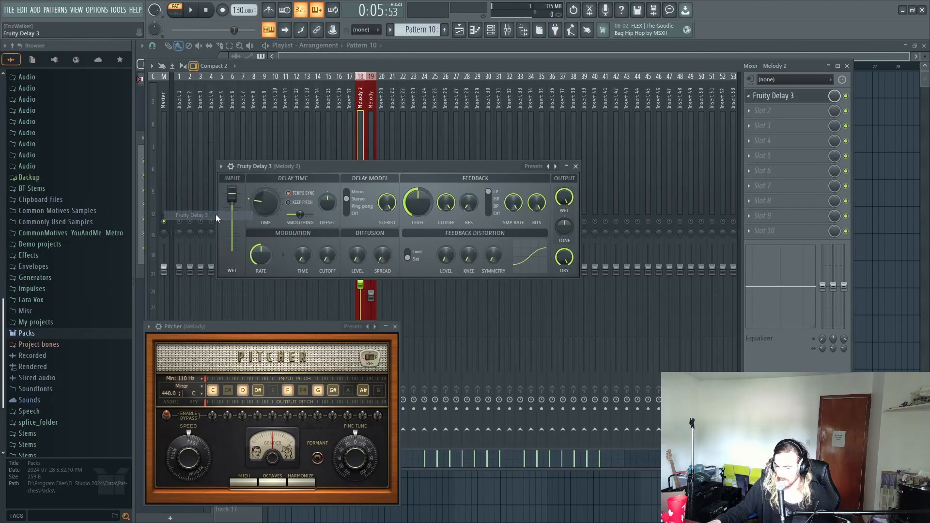
pyautogui.click(347, 207)
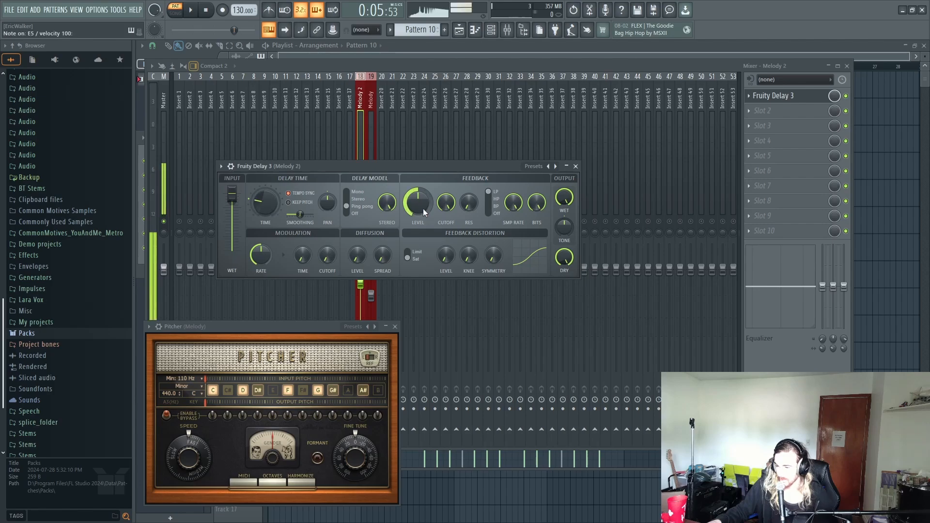
# - Try Fruity Delay 3's feedback level from near zero up to 125% while auditioning the delayed sound
pyautogui.moveTo(417, 203); pyautogui.dragTo(418, 228)
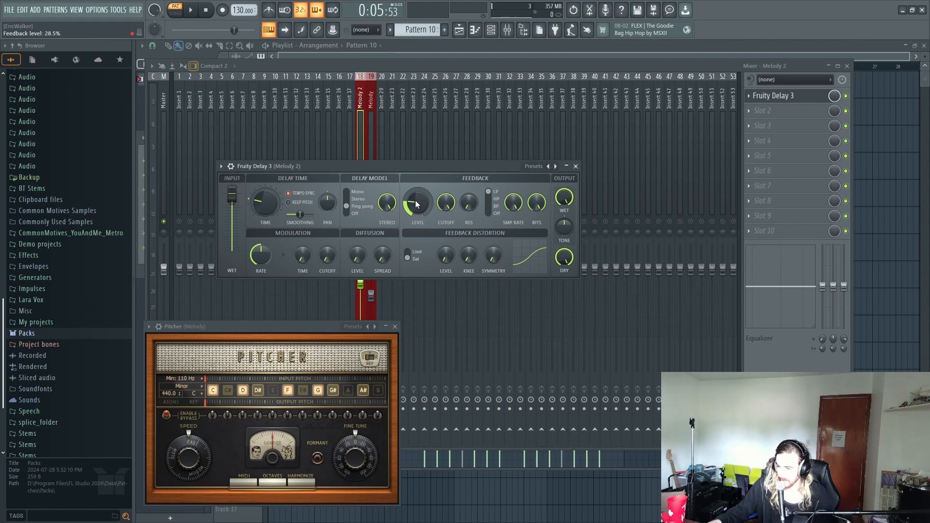
pyautogui.moveTo(415, 199); pyautogui.dragTo(415, 189)
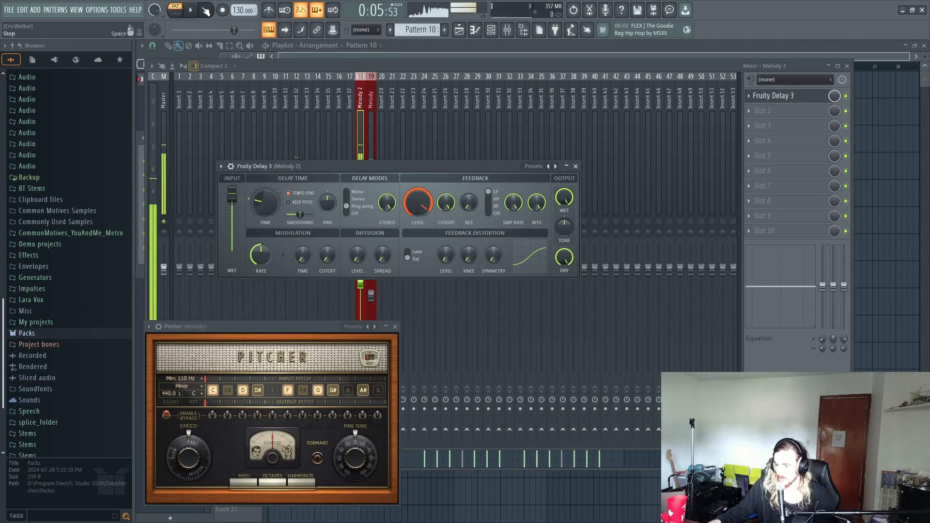
pyautogui.press('space')
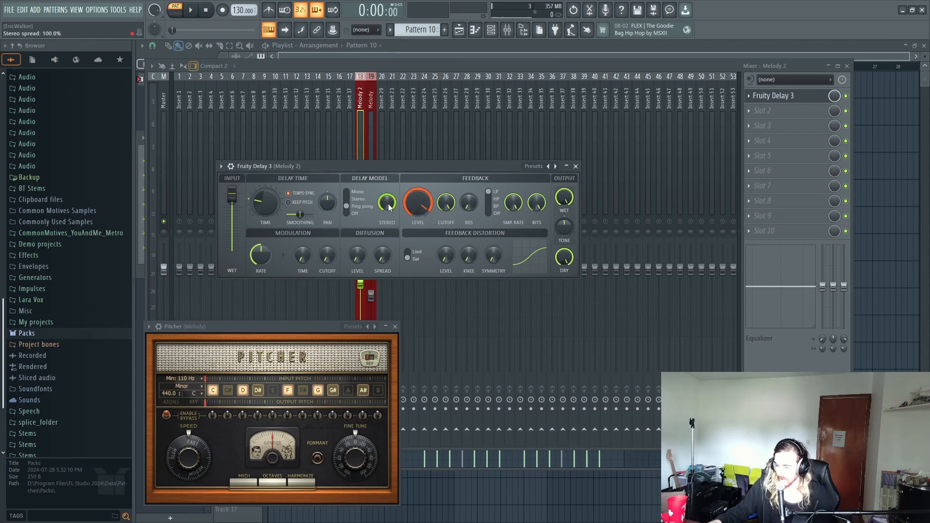
pyautogui.moveTo(414, 200); pyautogui.dragTo(413, 180)
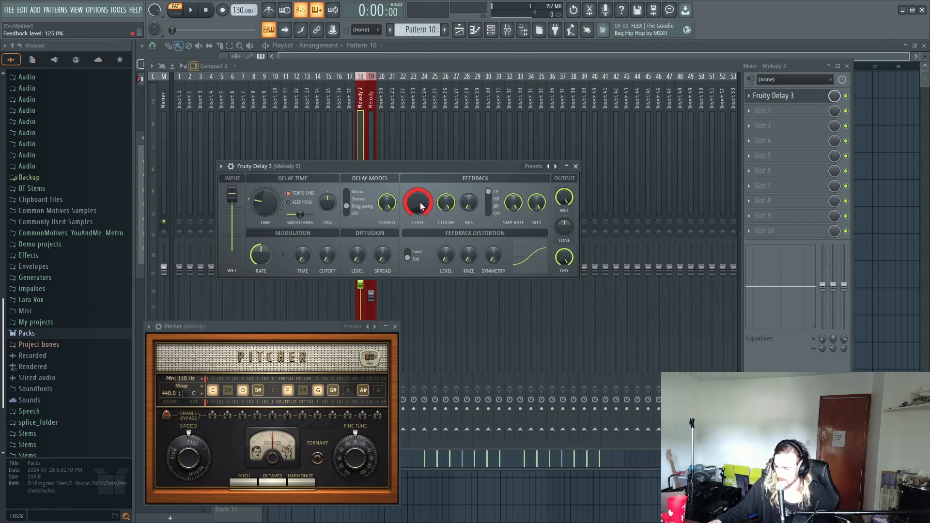
pyautogui.moveTo(420, 202); pyautogui.dragTo(420, 223)
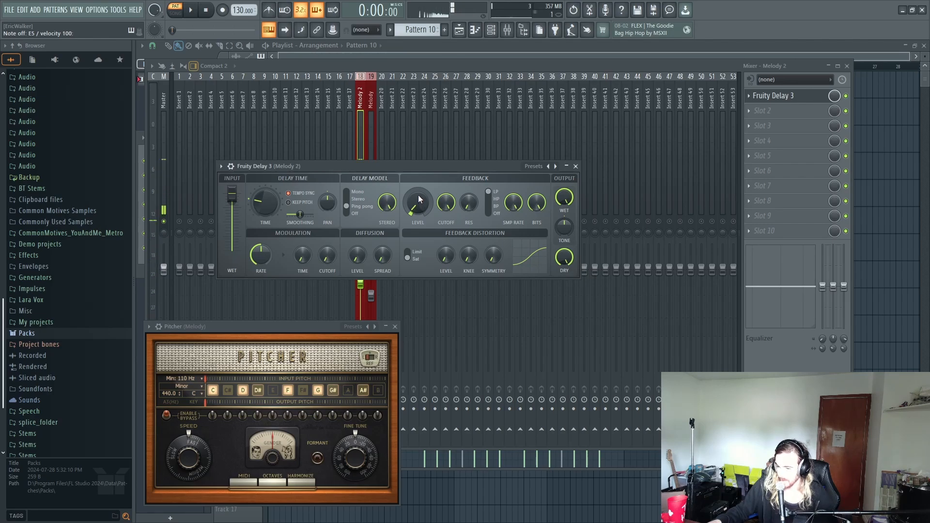
pyautogui.moveTo(420, 199); pyautogui.dragTo(420, 198)
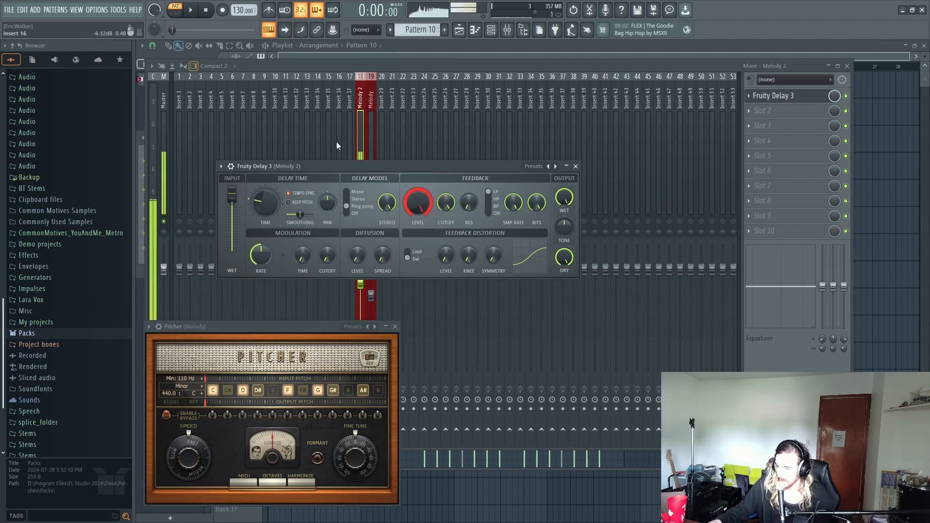
# - Bring Fruity Delay 3's feedback level down to a moderate amount and its output wet slightly below full, auditioning the echoes
pyautogui.click(207, 10)
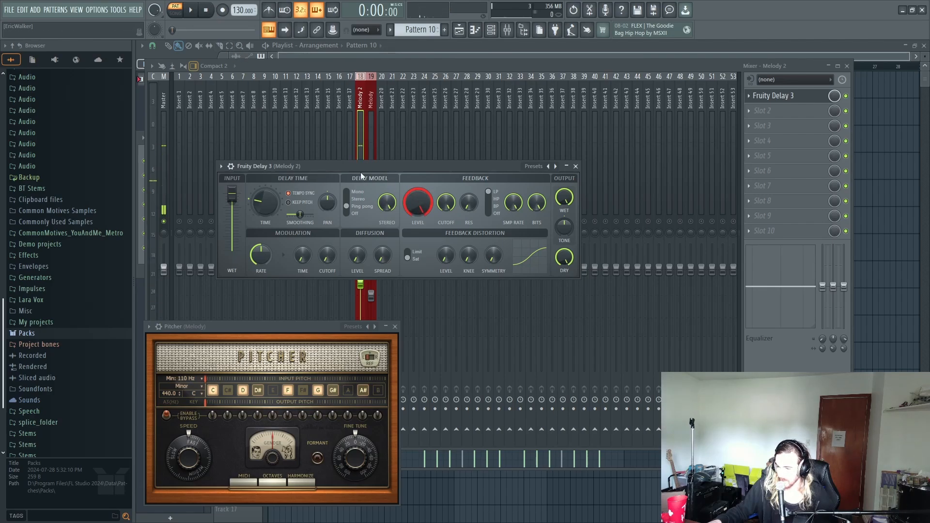
pyautogui.moveTo(414, 209)
pyautogui.mouseDown()
pyautogui.moveTo(417, 223)
pyautogui.moveTo(423, 211)
pyautogui.mouseUp()
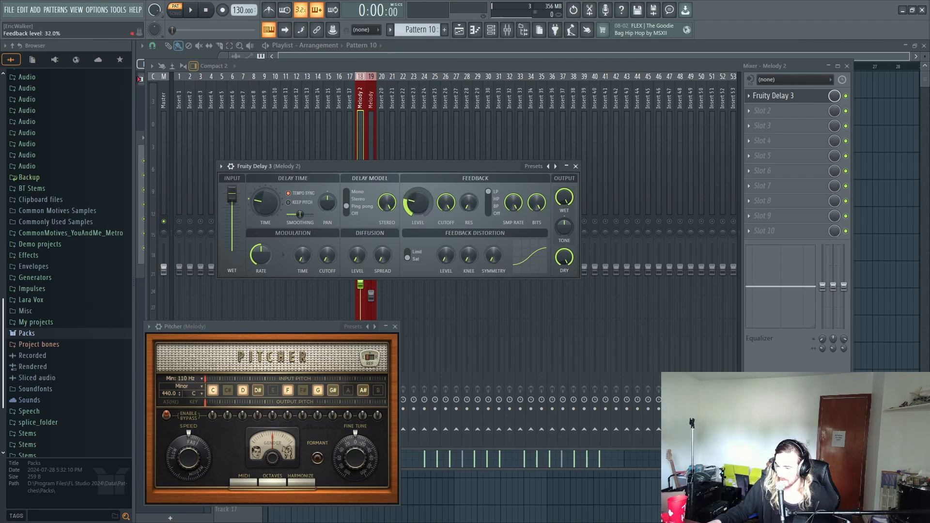
pyautogui.press('c')
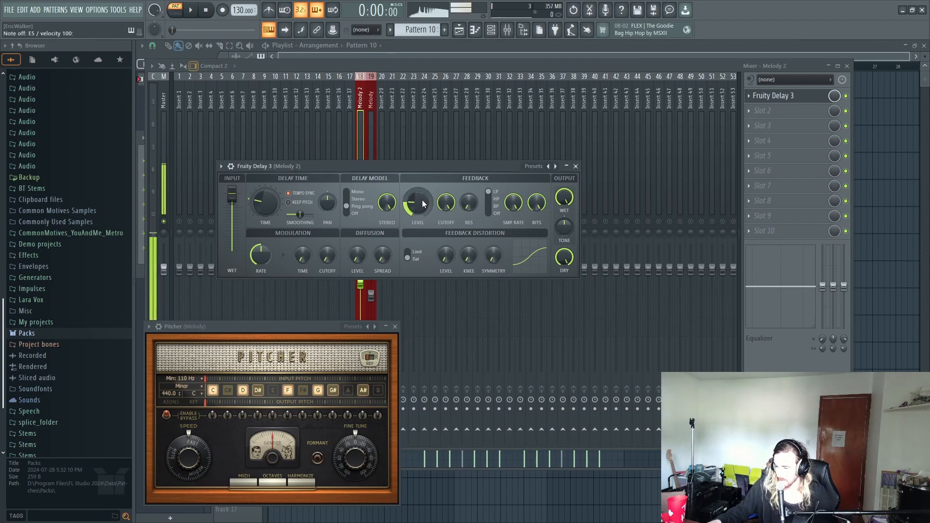
pyautogui.moveTo(421, 203); pyautogui.dragTo(421, 196)
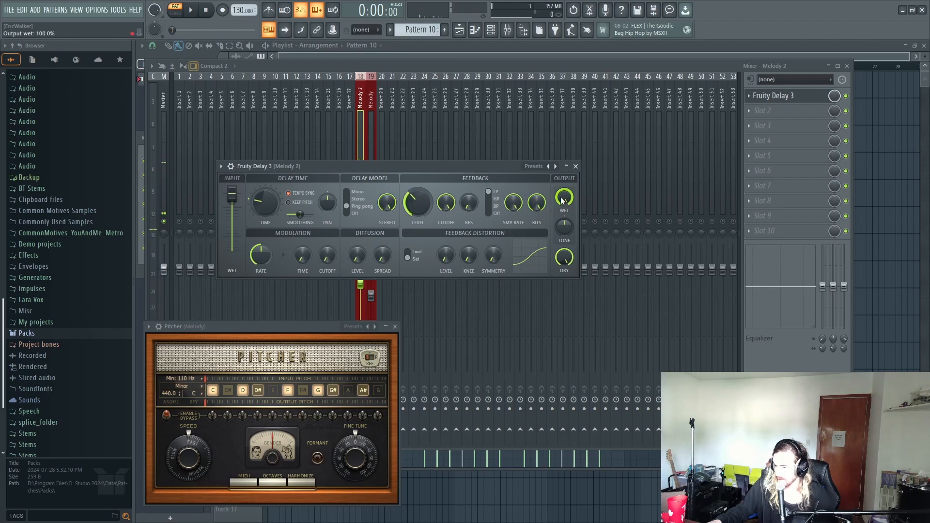
pyautogui.moveTo(564, 197); pyautogui.dragTo(564, 204)
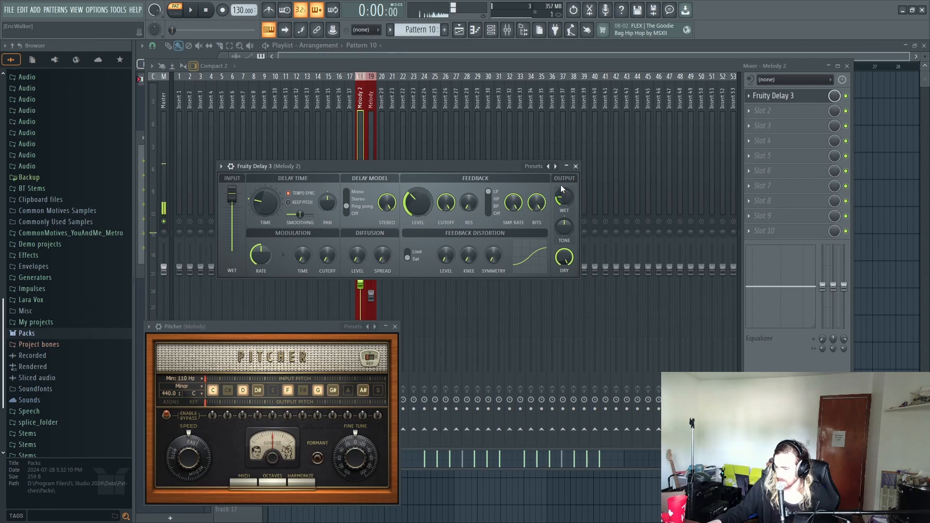
pyautogui.moveTo(563, 200); pyautogui.dragTo(563, 151)
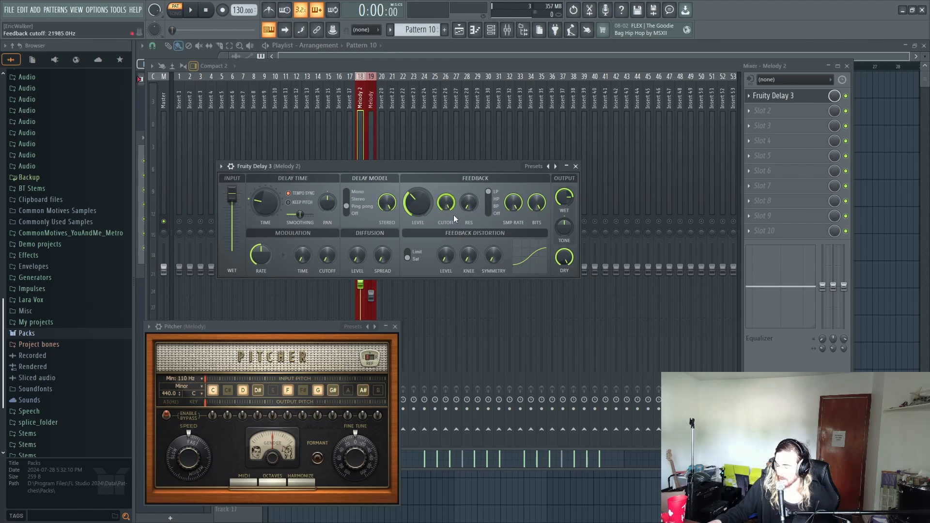
# - Sweep Fruity Delay 3's feedback cutoff down to about 1.2 kHz and settle it at about 3.6 kHz, auditioning notes and the pattern
pyautogui.moveTo(446, 204); pyautogui.dragTo(446, 216)
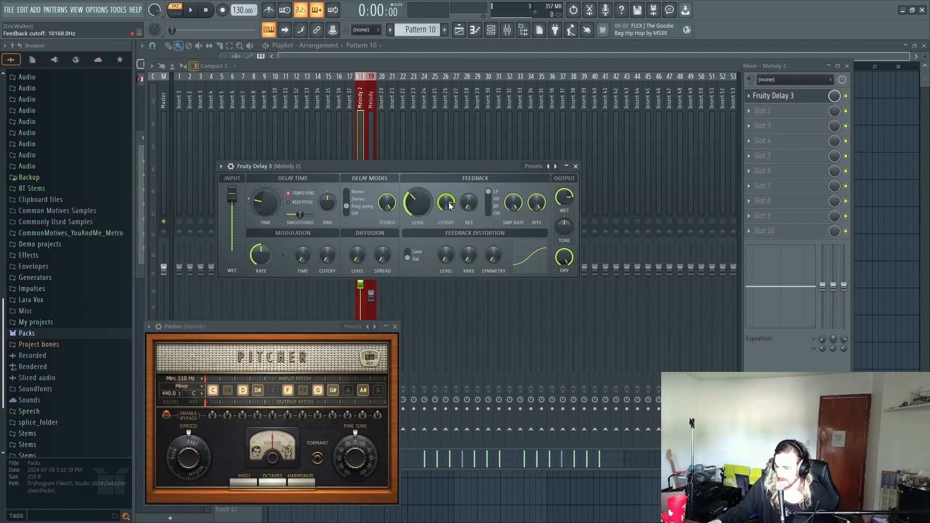
pyautogui.moveTo(450, 206); pyautogui.dragTo(449, 240)
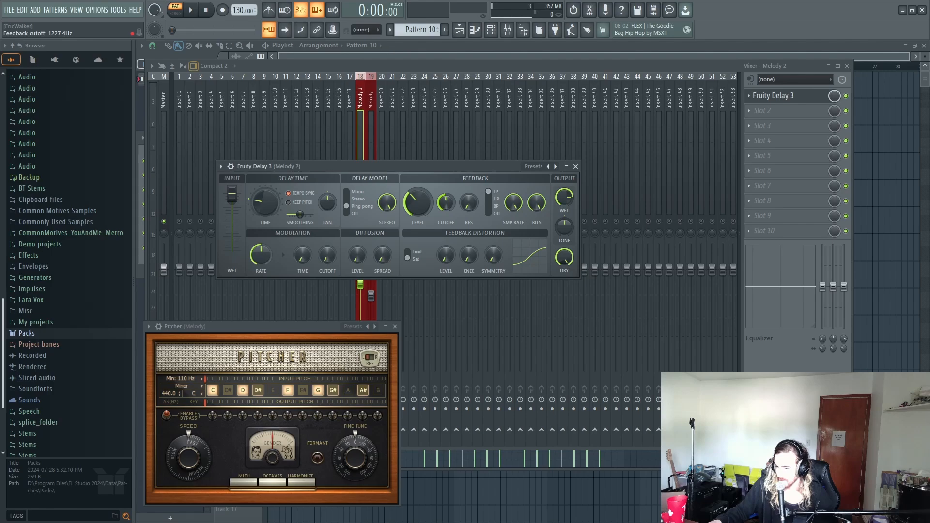
pyautogui.press('c')
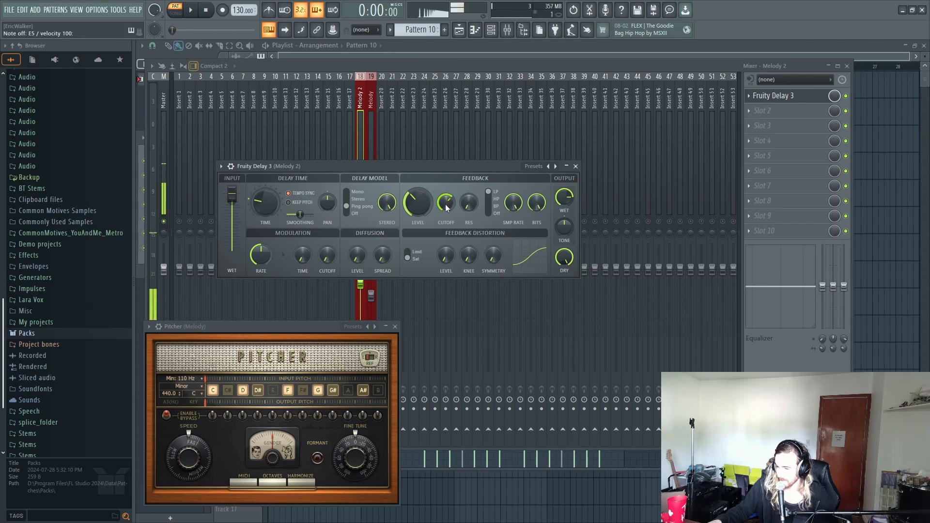
pyautogui.moveTo(446, 205); pyautogui.dragTo(445, 186)
pyautogui.press('c')
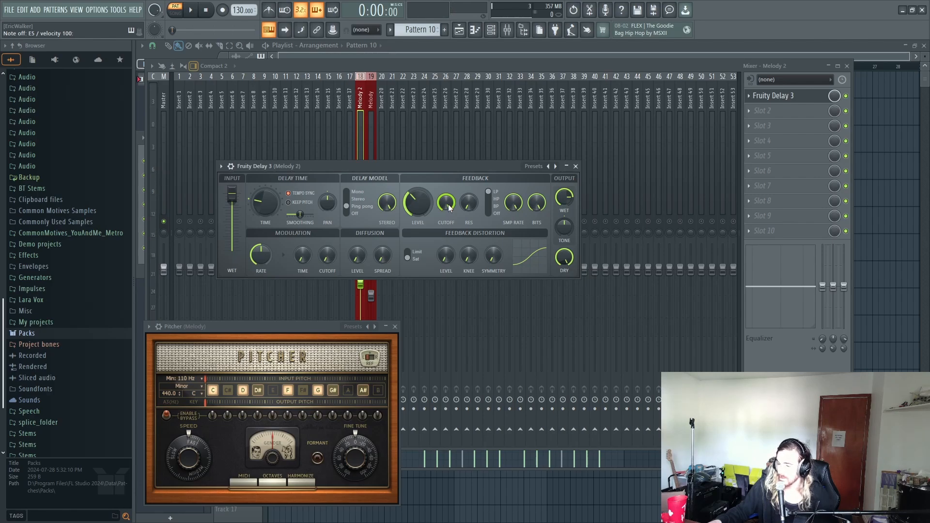
pyautogui.moveTo(448, 204); pyautogui.dragTo(449, 221)
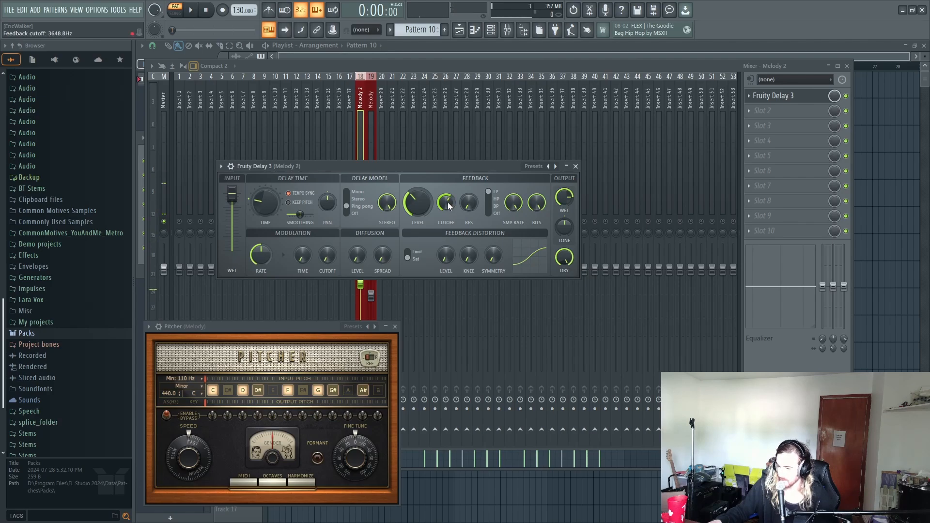
pyautogui.press('c')
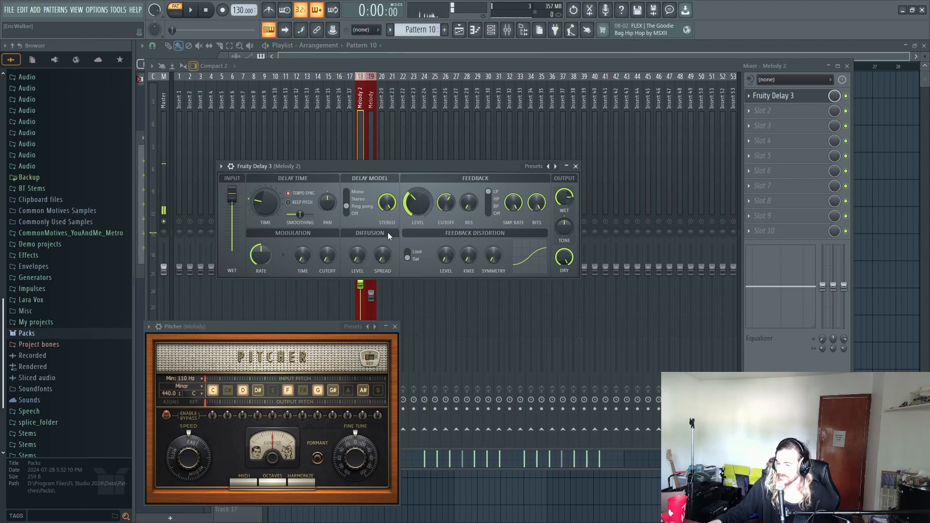
pyautogui.press('x')
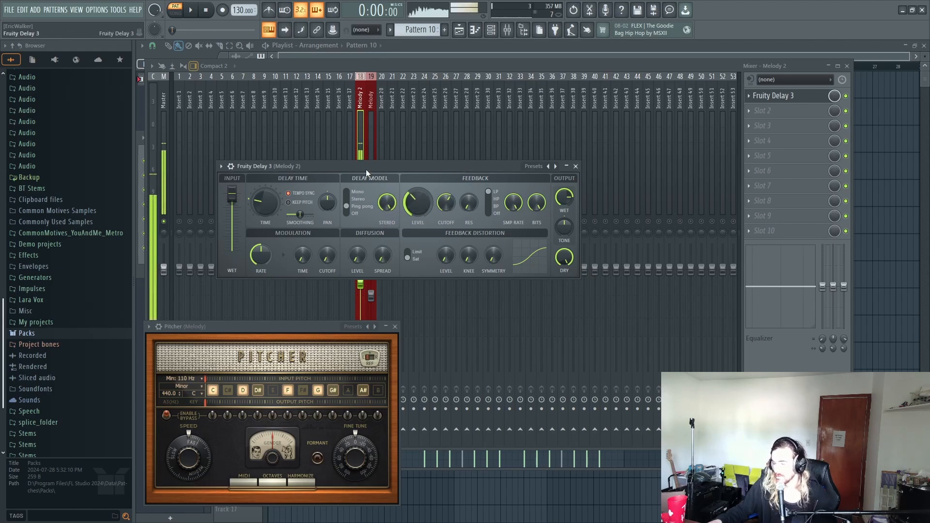
pyautogui.press('space')
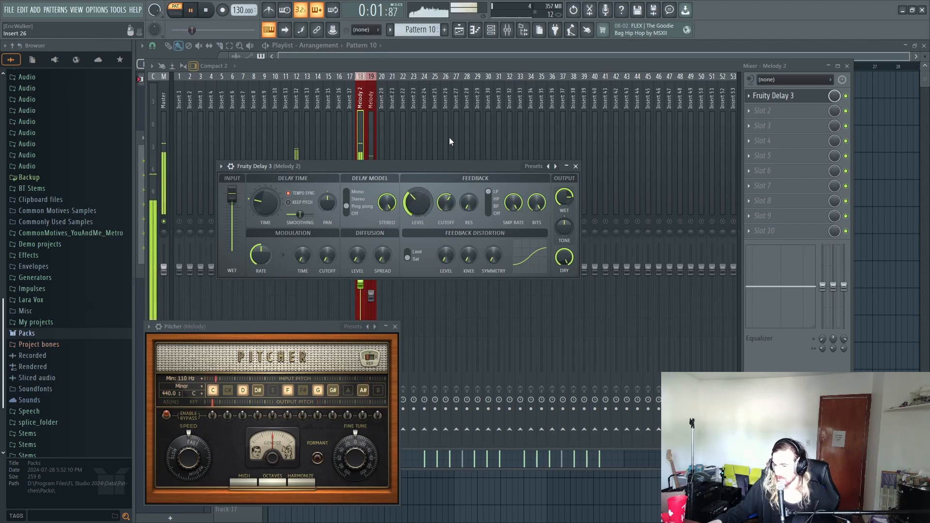
# - Load Fruity parametric EQ 2 in the second effect slot of Melody 2 and apply its 40Hz + 18kHz cut preset
pyautogui.click(762, 111)
pyautogui.click(823, 85)
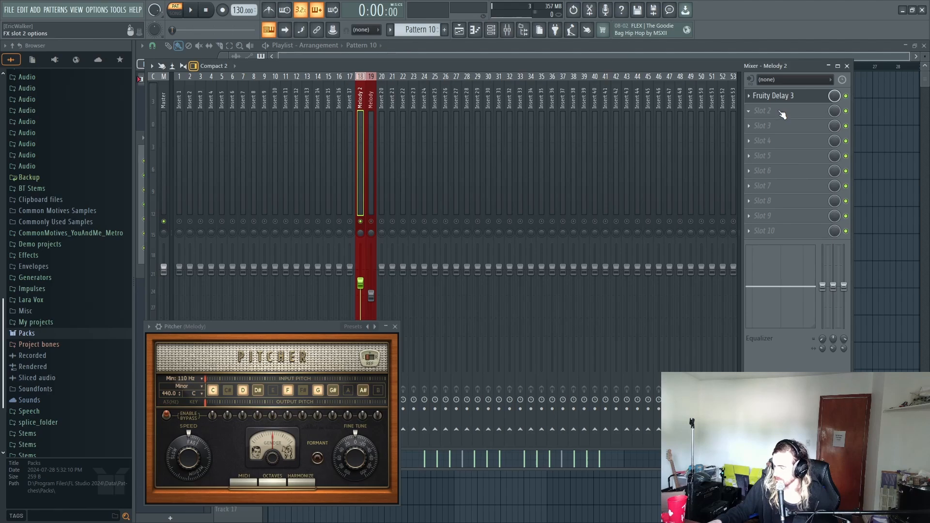
pyautogui.click(781, 113)
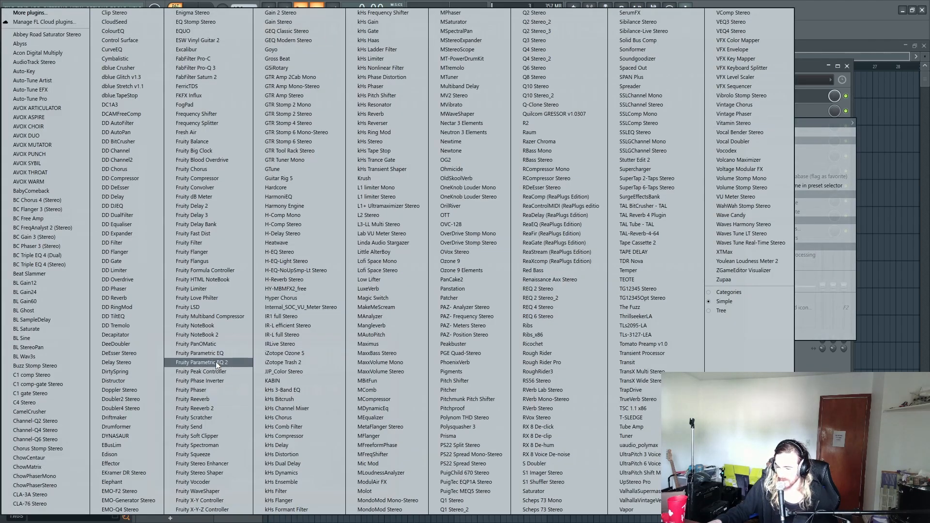
pyautogui.click(238, 365)
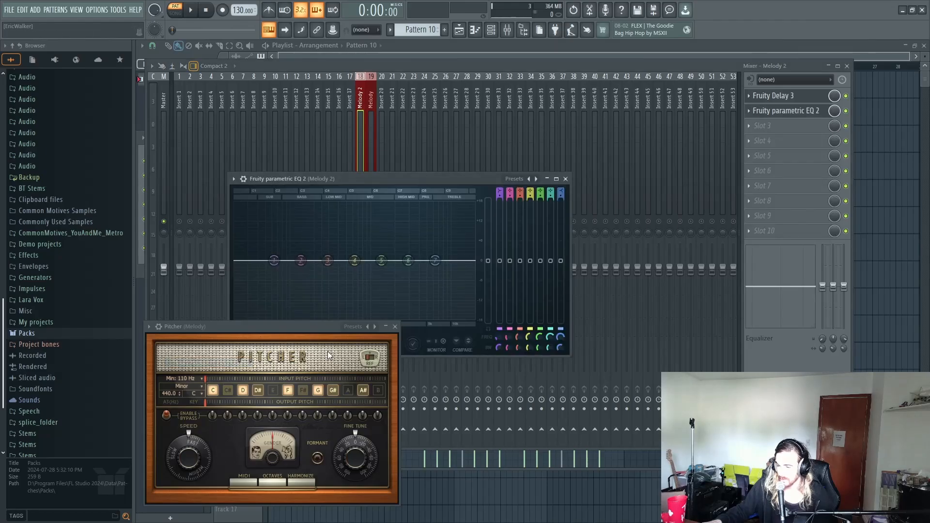
pyautogui.moveTo(498, 179); pyautogui.dragTo(469, 146)
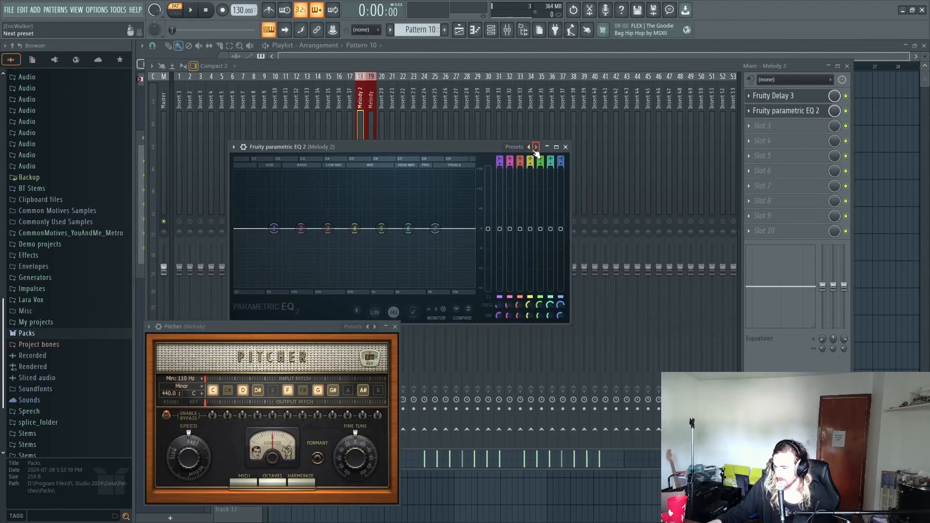
pyautogui.rightClick(534, 148)
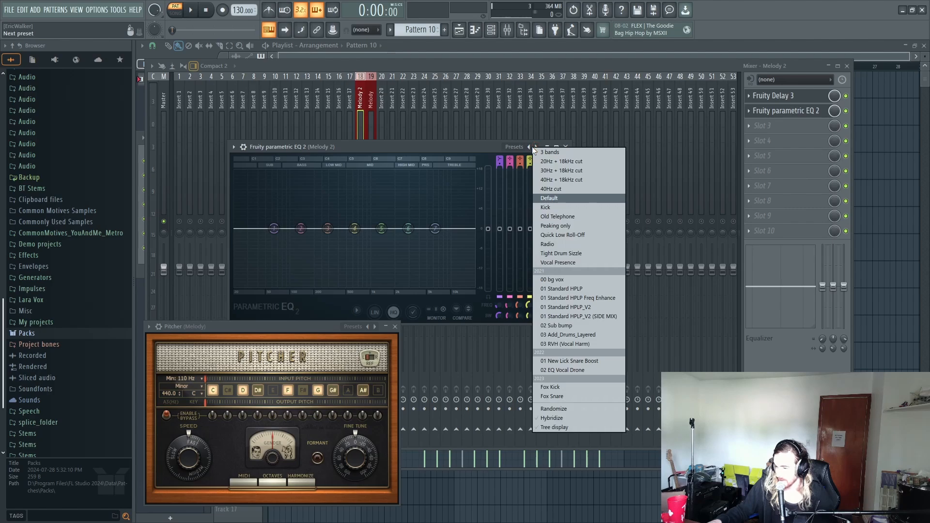
pyautogui.click(559, 180)
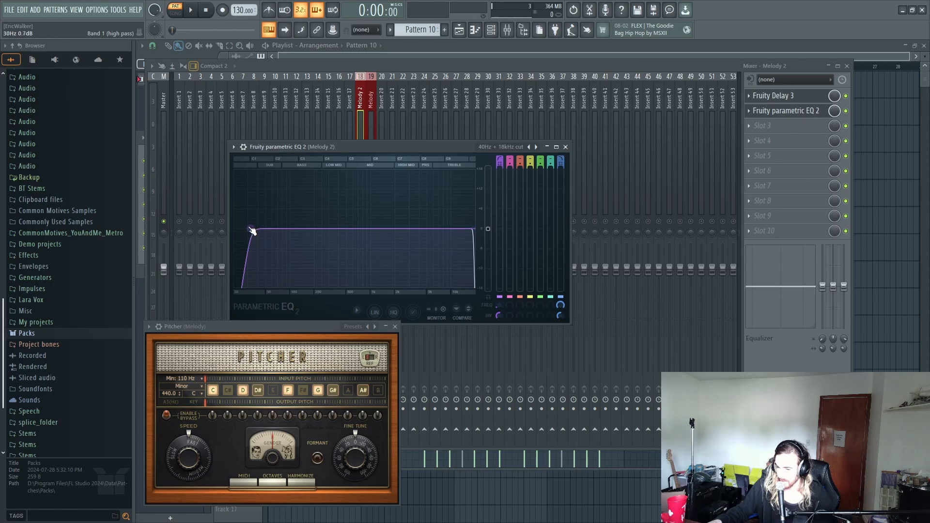
# - Try the EQ's Band 1 high-pass between the lowest frequencies and the low mids, comparing the sound during playback
pyautogui.moveTo(252, 230); pyautogui.dragTo(321, 228)
pyautogui.press('space')
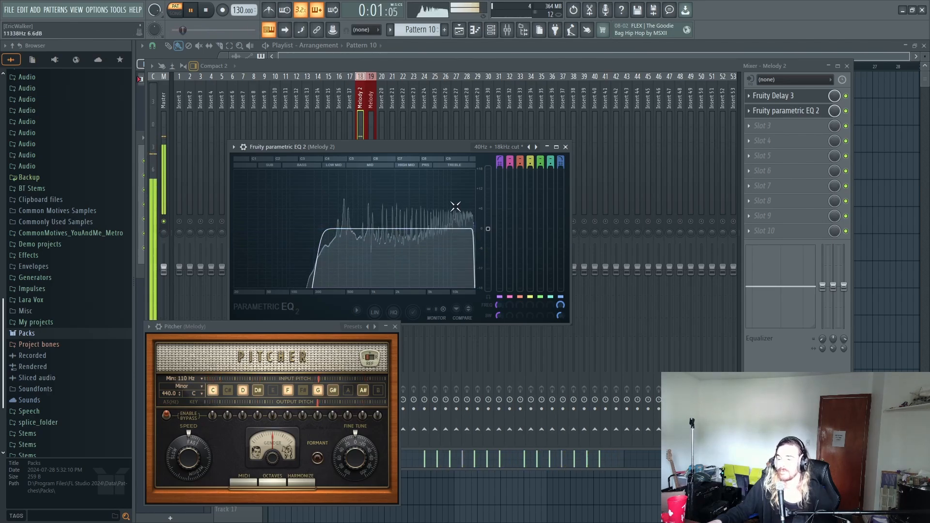
pyautogui.moveTo(320, 229); pyautogui.dragTo(235, 228)
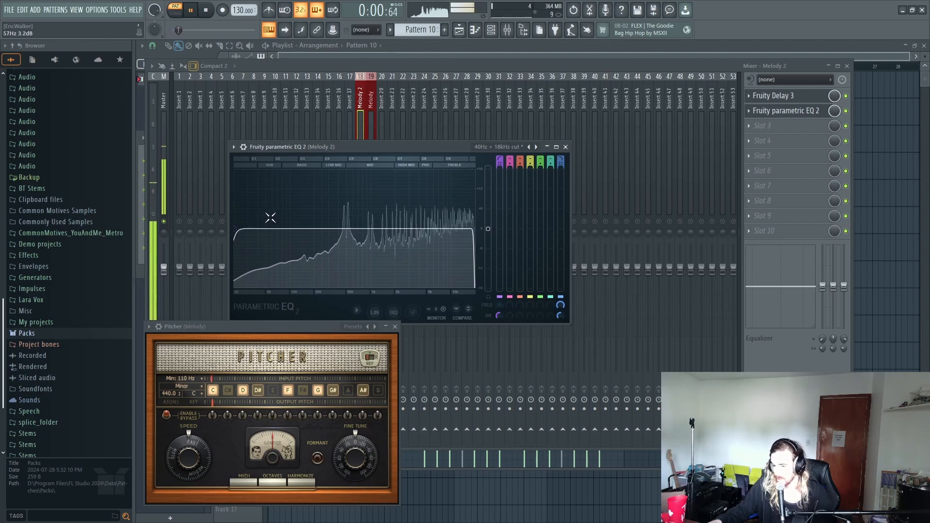
pyautogui.press('space')
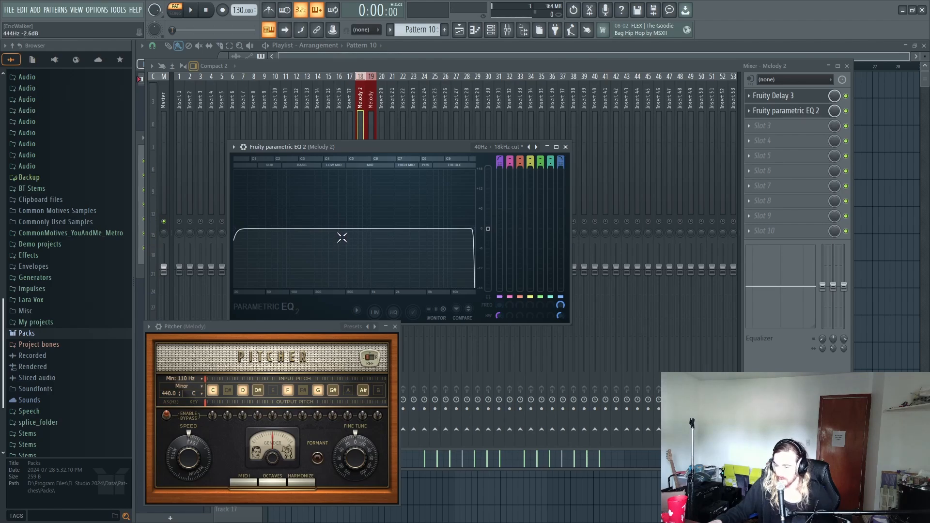
pyautogui.press('space')
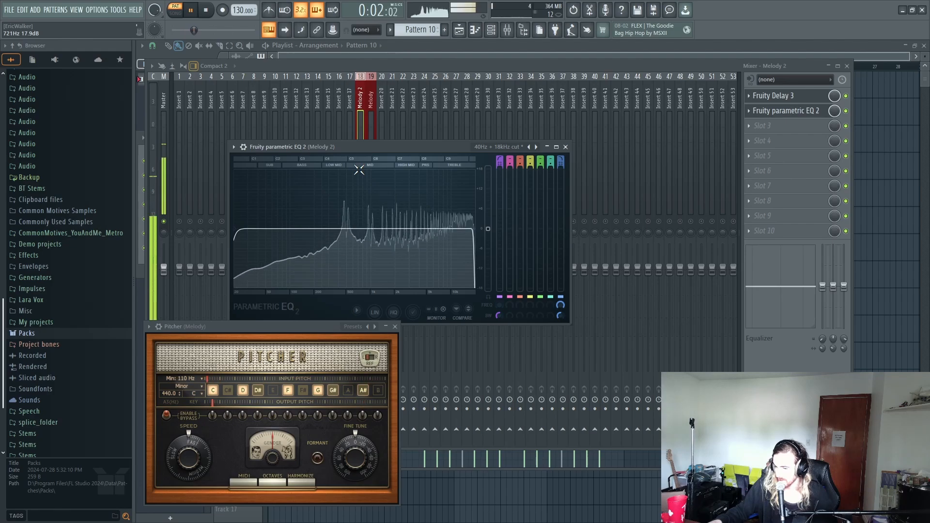
pyautogui.press('space')
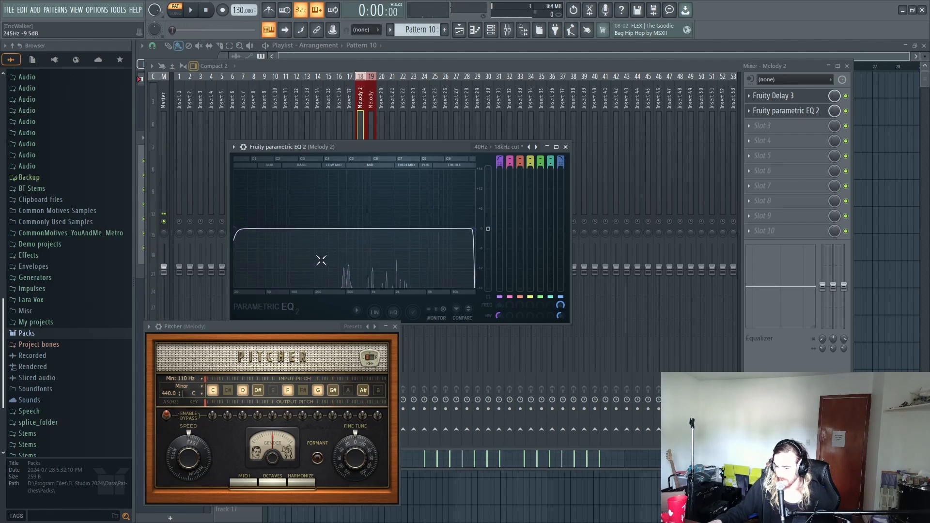
pyautogui.press('space')
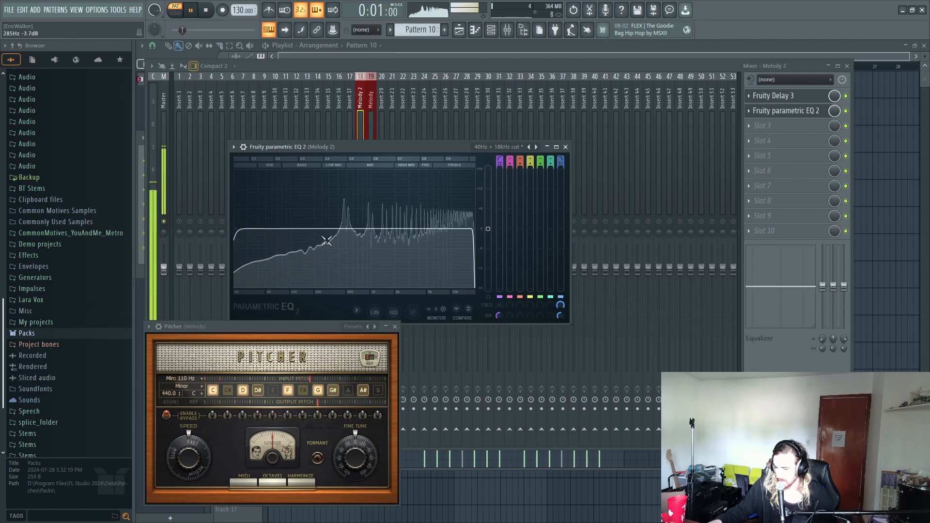
pyautogui.press('space')
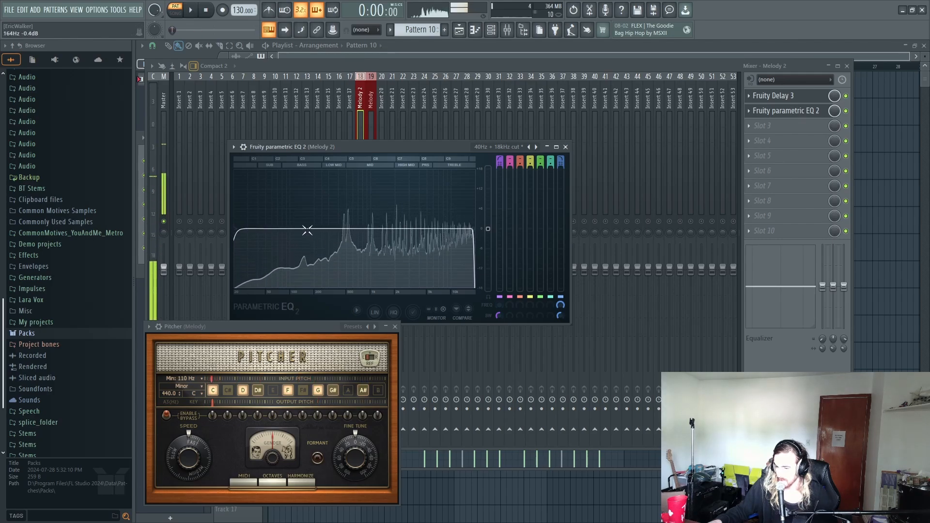
pyautogui.moveTo(236, 228); pyautogui.dragTo(327, 229)
pyautogui.press('space')
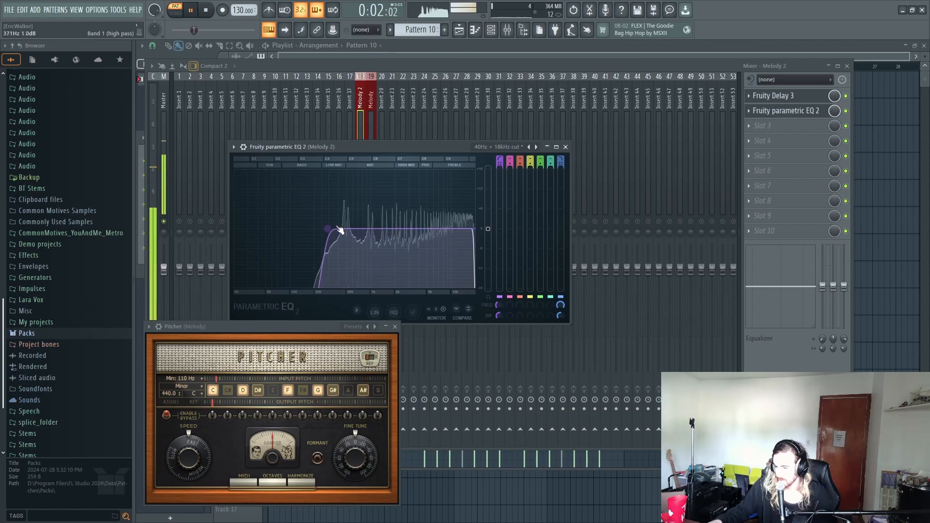
pyautogui.press('space')
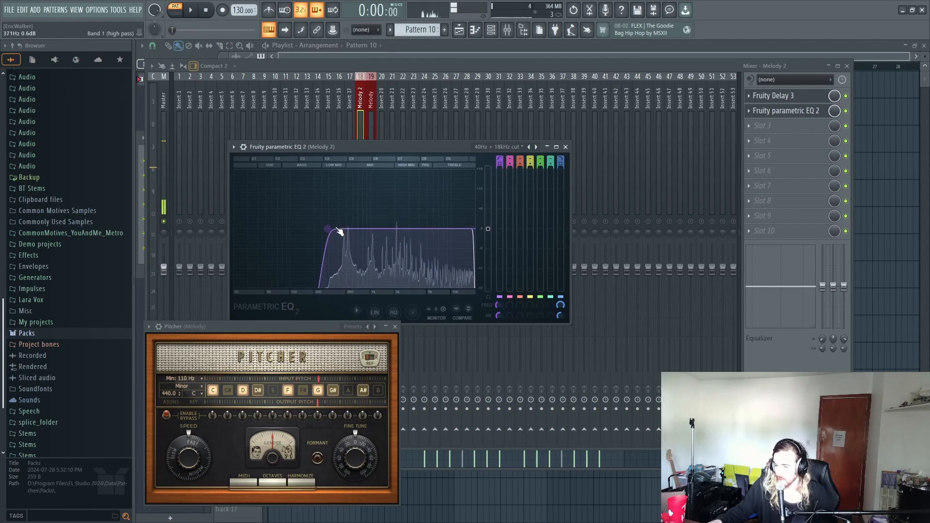
pyautogui.moveTo(323, 228); pyautogui.dragTo(247, 229)
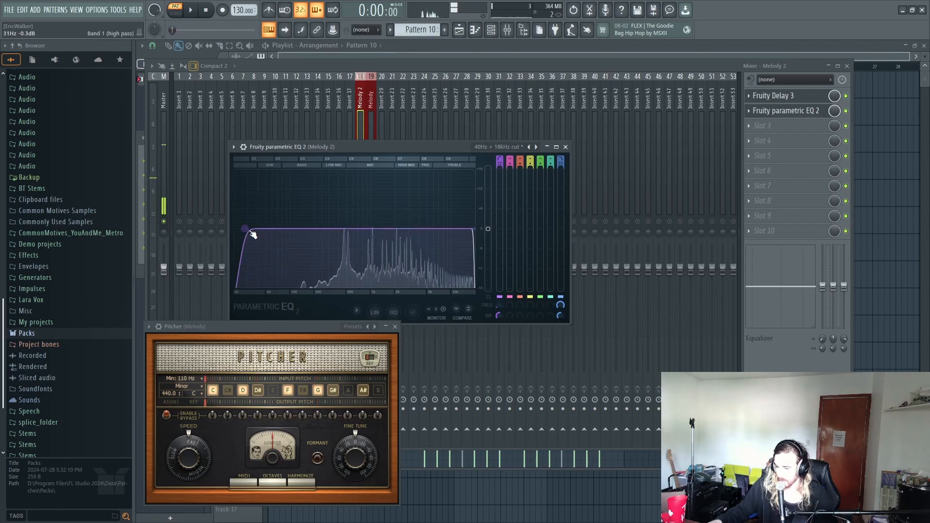
# - Set the EQ's high-pass to about 240 Hz and its low-pass to about 15.6 kHz, and check the result during playback
pyautogui.moveTo(247, 229); pyautogui.dragTo(322, 229)
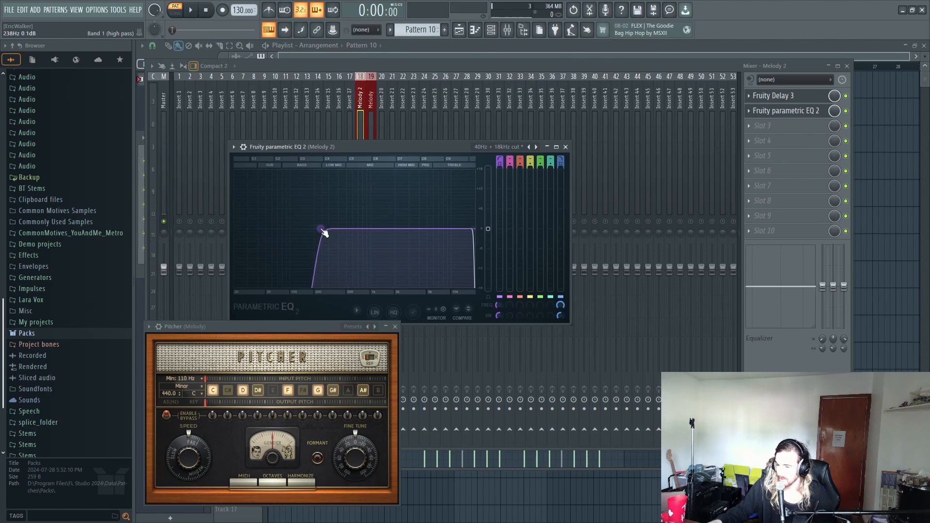
pyautogui.press('space')
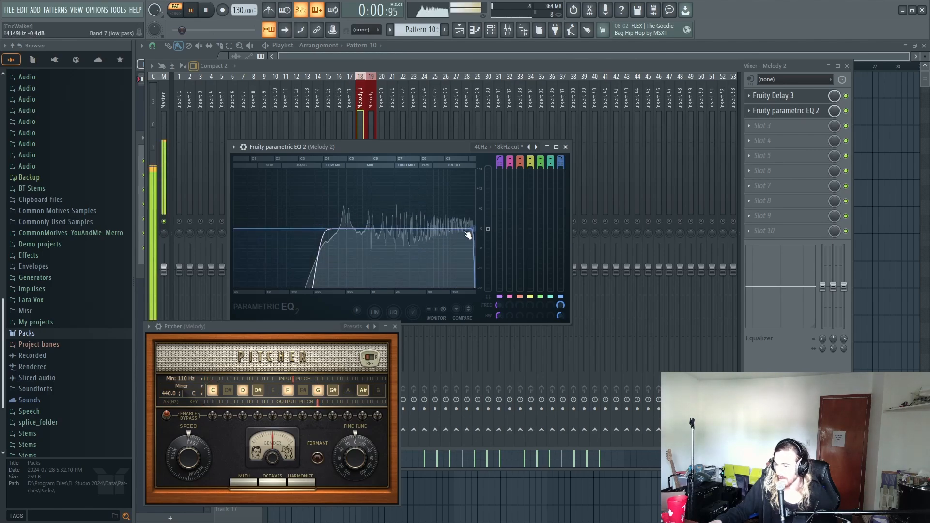
pyautogui.press('space')
pyautogui.moveTo(472, 229); pyautogui.dragTo(467, 229)
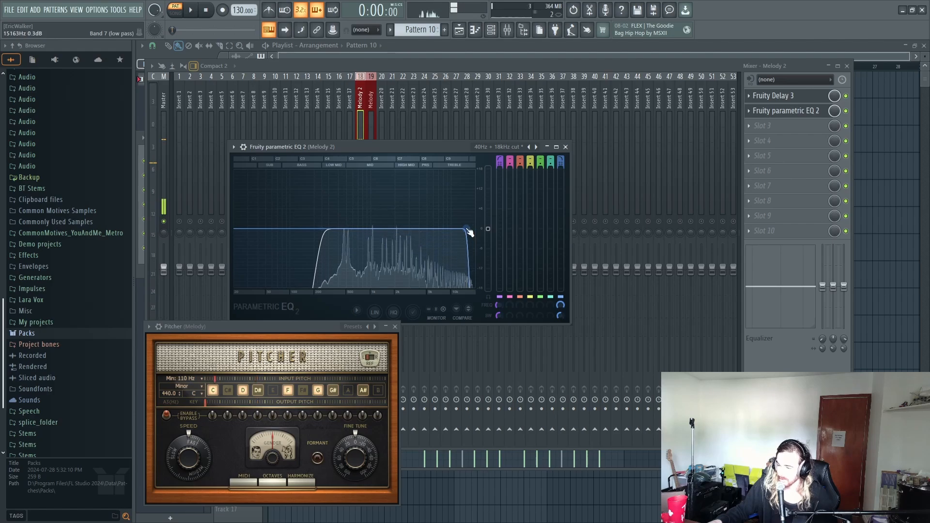
pyautogui.press('space')
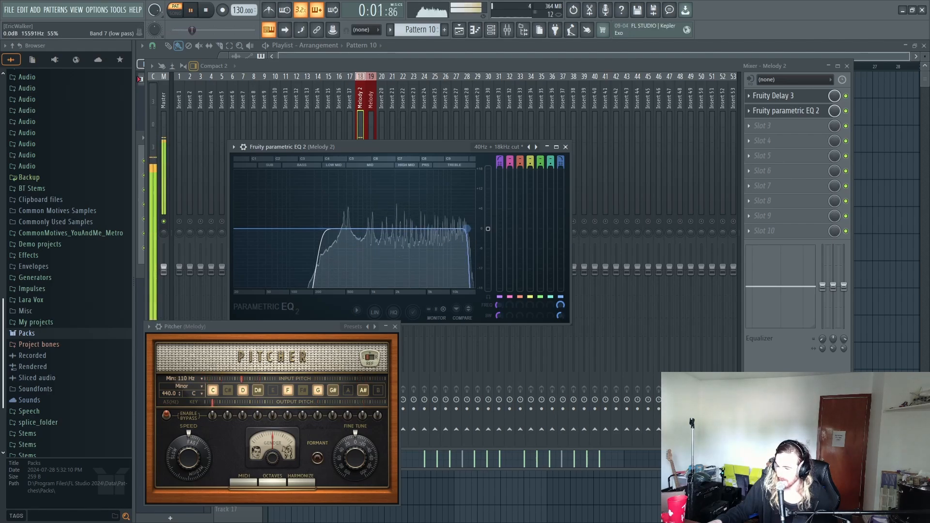
pyautogui.click(369, 117)
pyautogui.press('space')
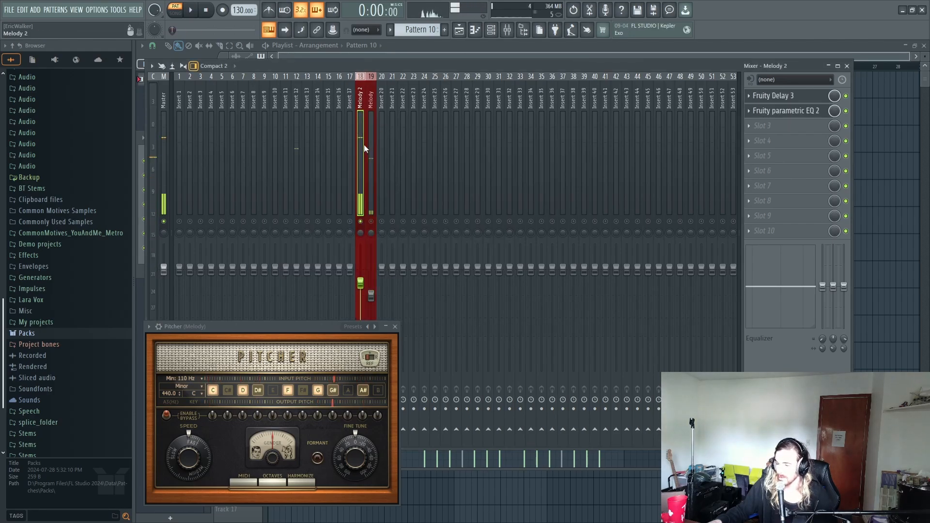
# - Lower the Melody 2 fader slightly, take it out of solo so all mixer tracks sound, and audition the pattern
pyautogui.moveTo(361, 283); pyautogui.dragTo(360, 291)
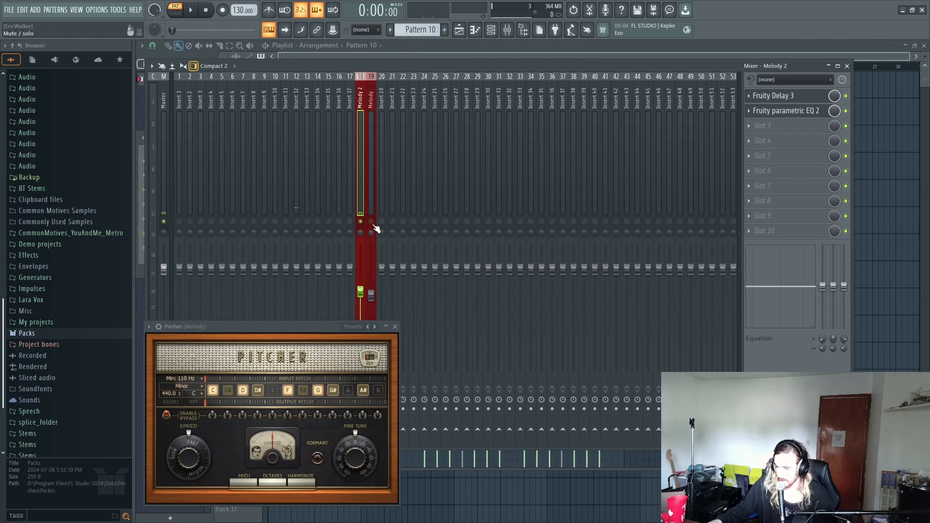
pyautogui.rightClick(371, 222)
pyautogui.press('space')
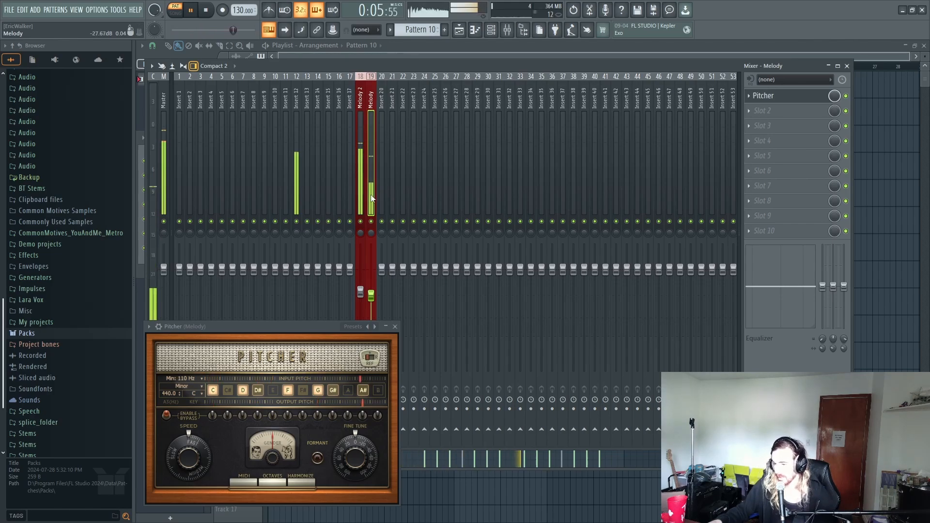
pyautogui.press('space')
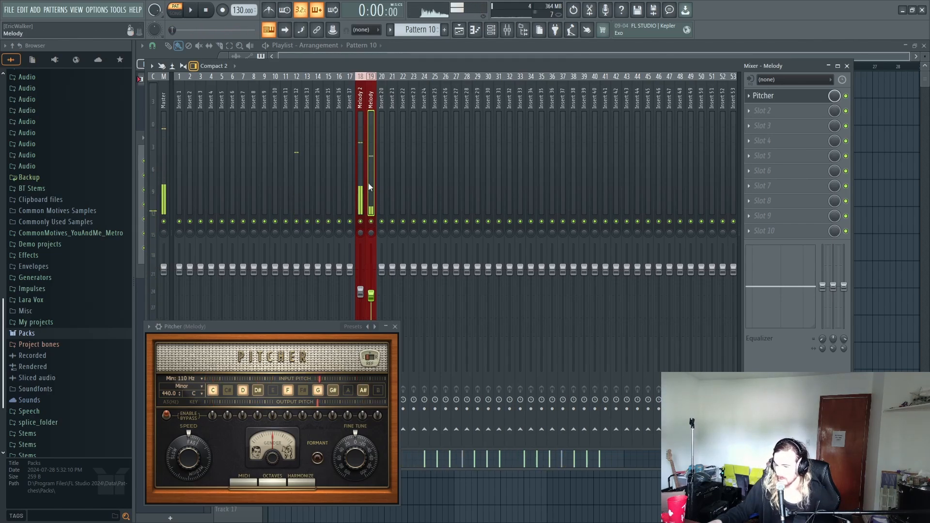
# - Rename mixer track Insert 12 as Bass and colour it dark red to match the melody tracks
pyautogui.click(293, 164)
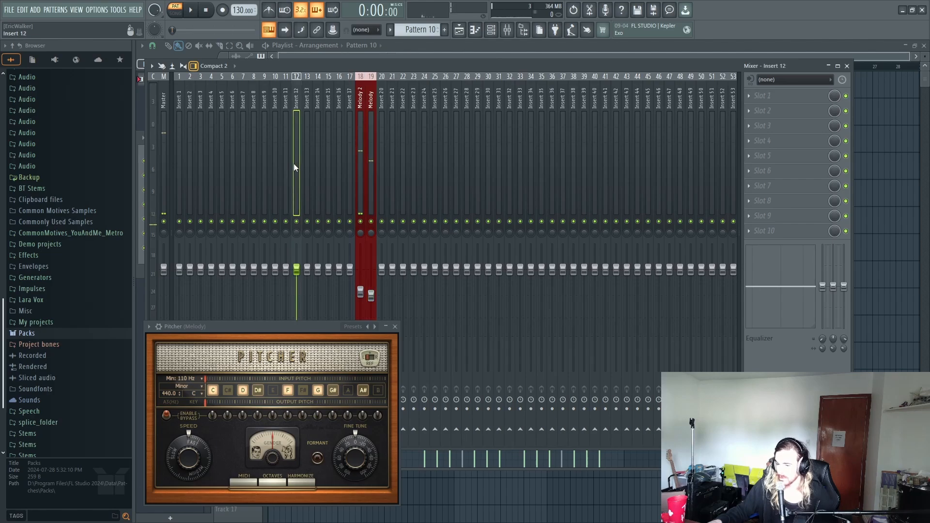
pyautogui.press('F2')
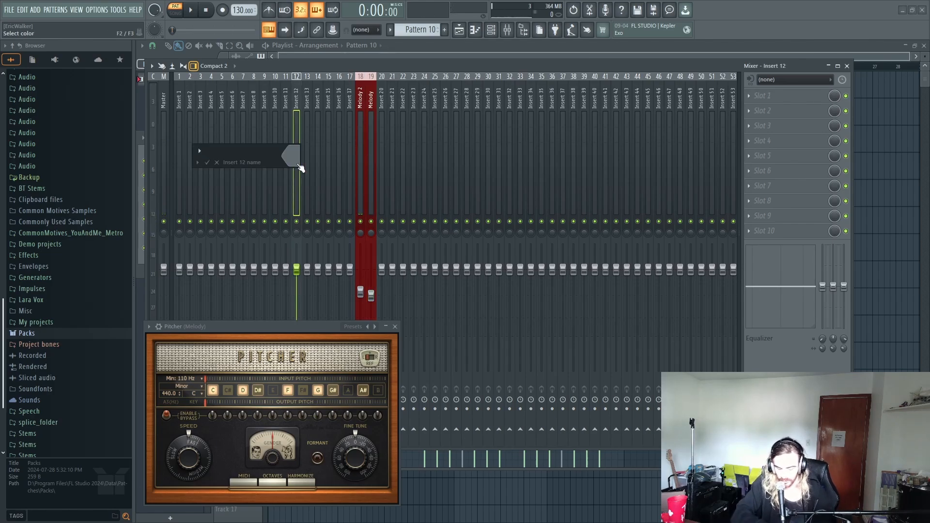
pyautogui.write('bass')
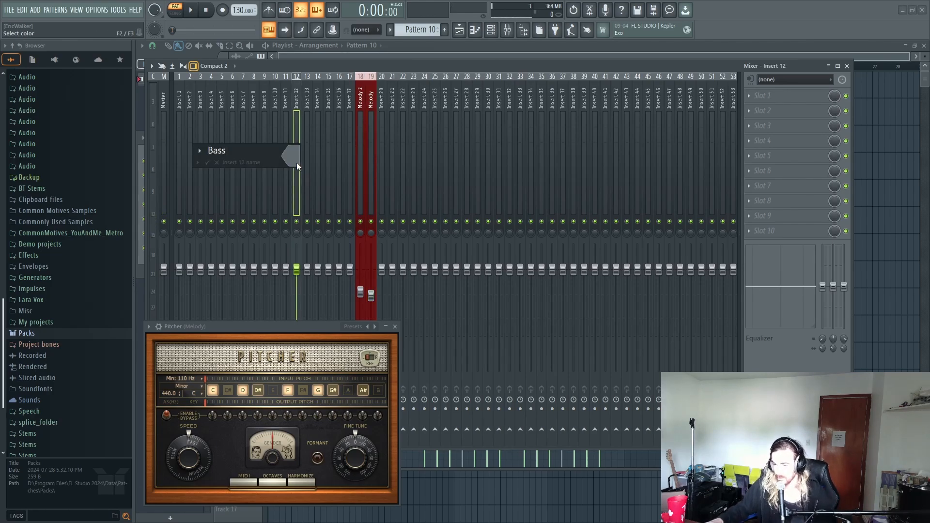
pyautogui.click(296, 165)
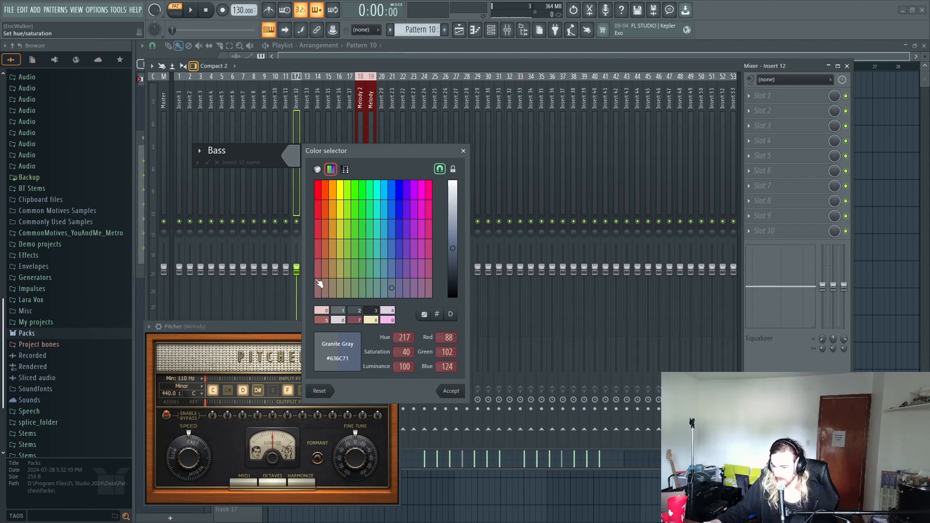
pyautogui.click(327, 314)
pyautogui.press('Return')
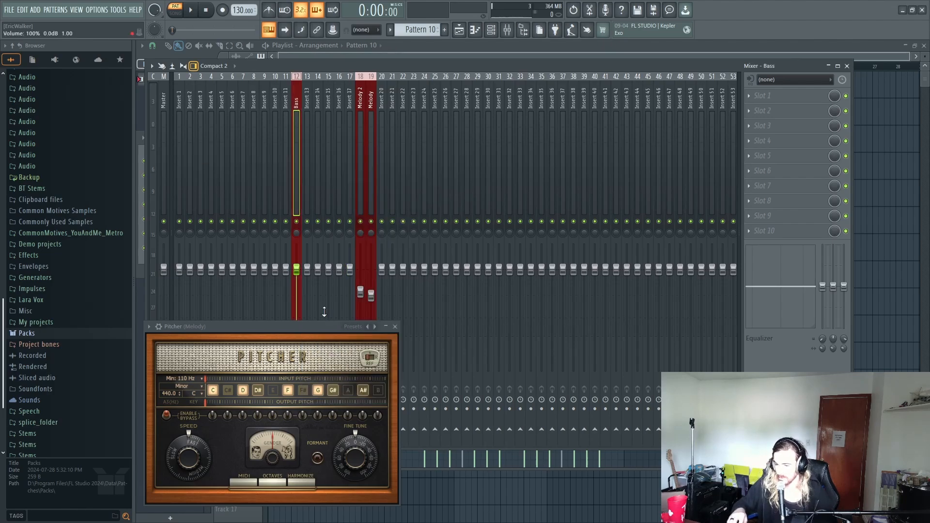
# - In the 3x Osc #2 piano roll, start bar 1 with a 2-step A#3 followed by a 14-step C4, and audition it
pyautogui.press('space')
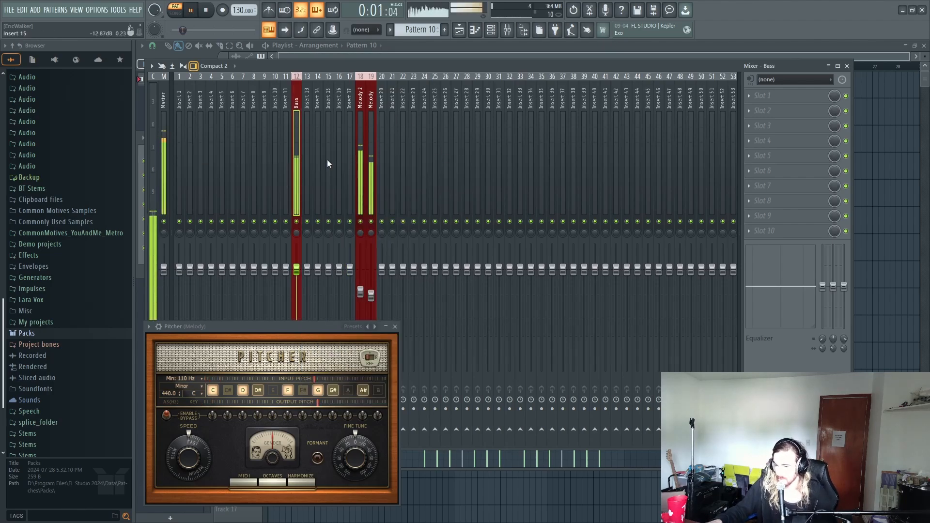
pyautogui.click(497, 34)
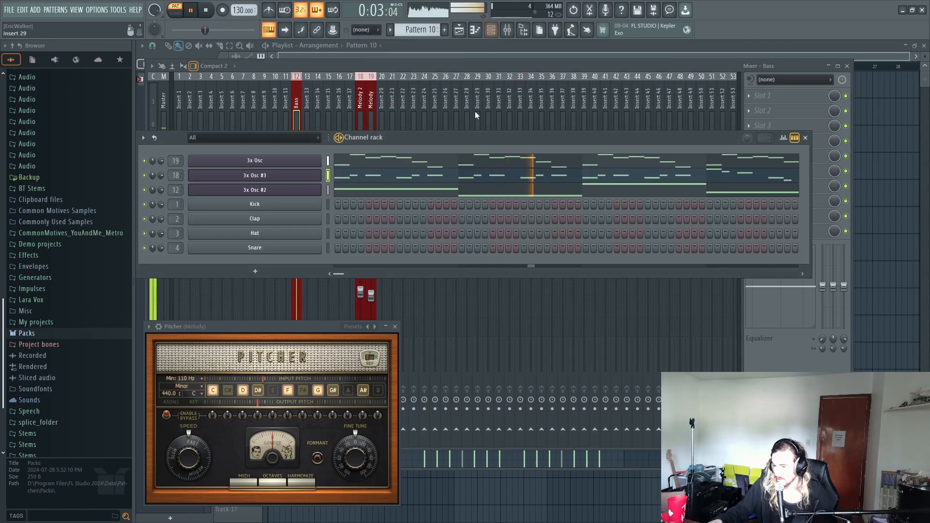
pyautogui.click(397, 192)
pyautogui.scroll(-8, 366, 165)
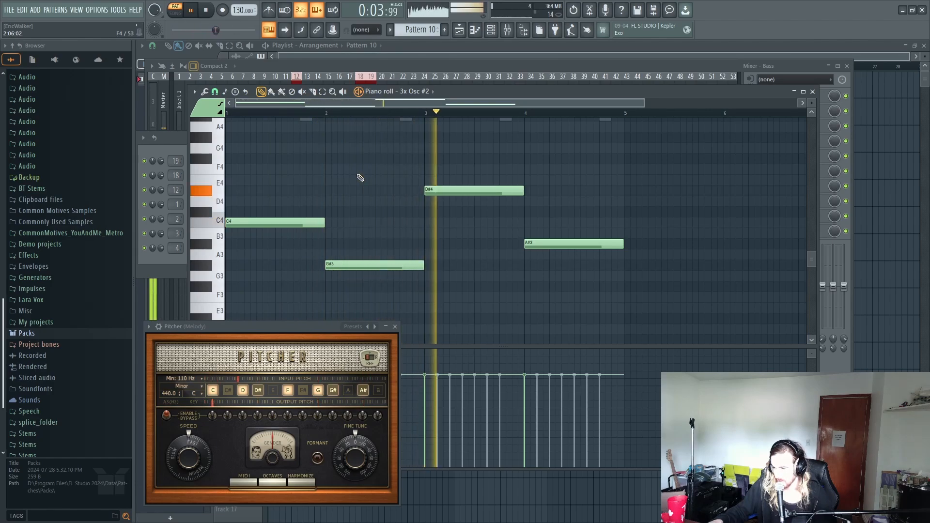
pyautogui.press('space')
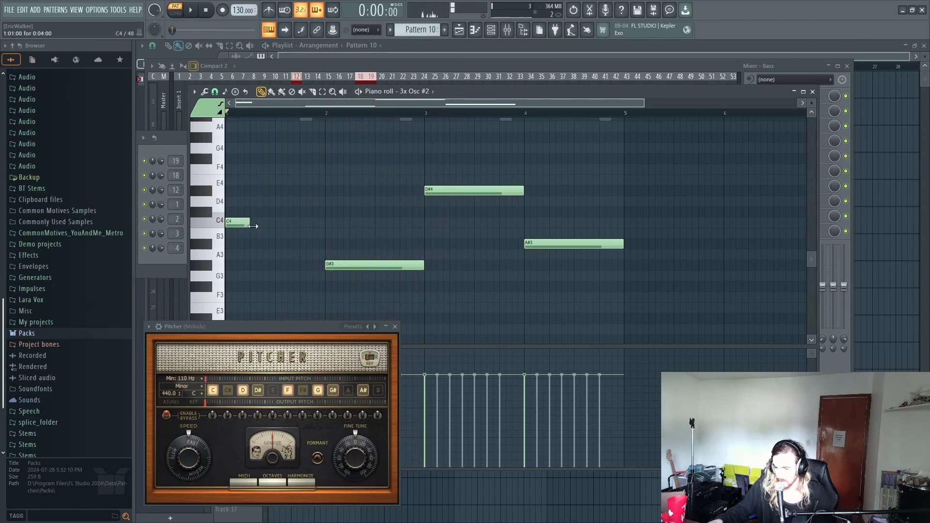
pyautogui.click(238, 222)
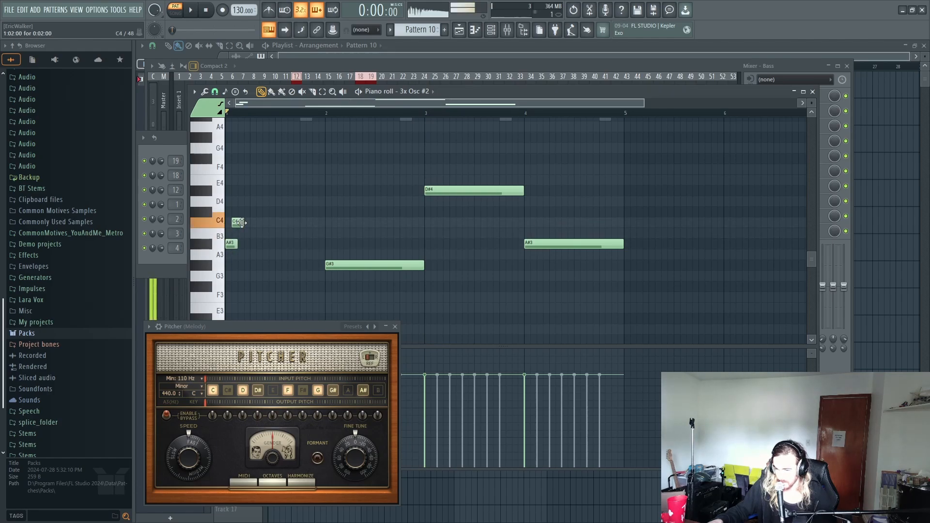
pyautogui.moveTo(298, 222); pyautogui.dragTo(323, 222)
pyautogui.press('space')
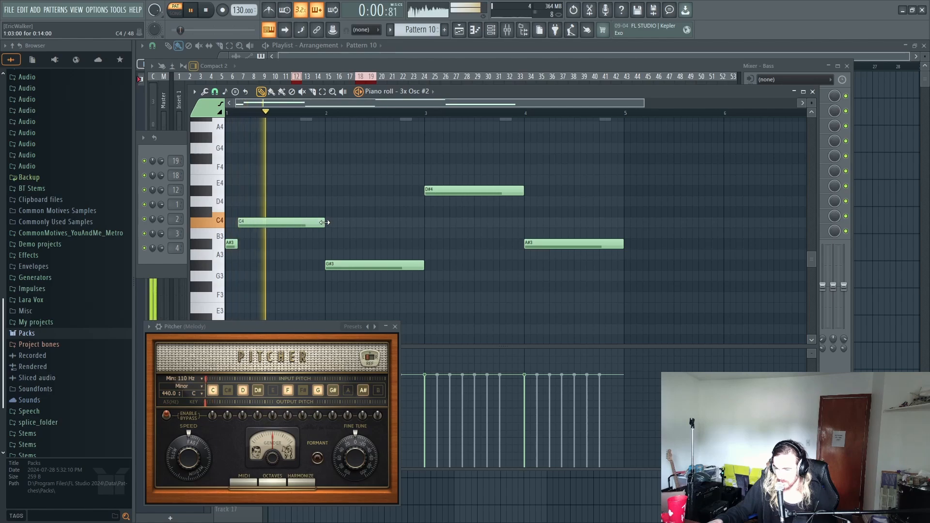
pyautogui.press('space')
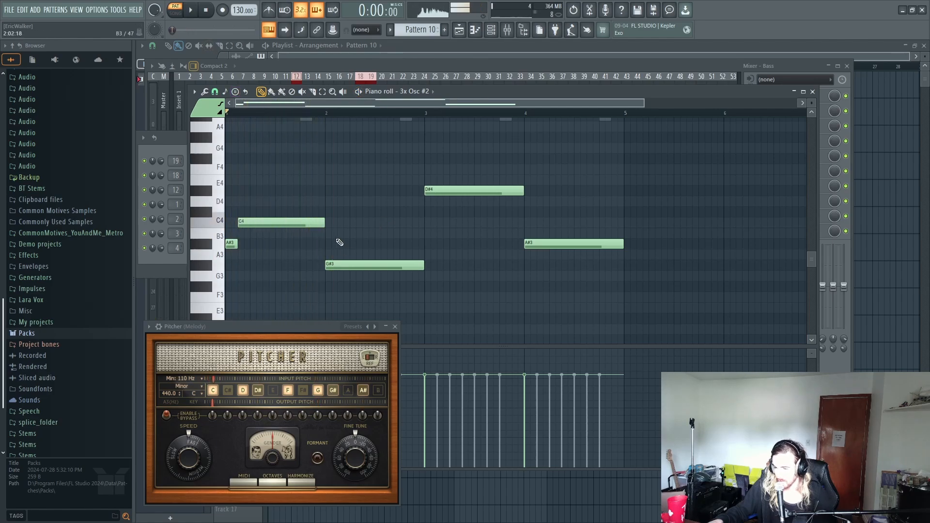
pyautogui.press('space')
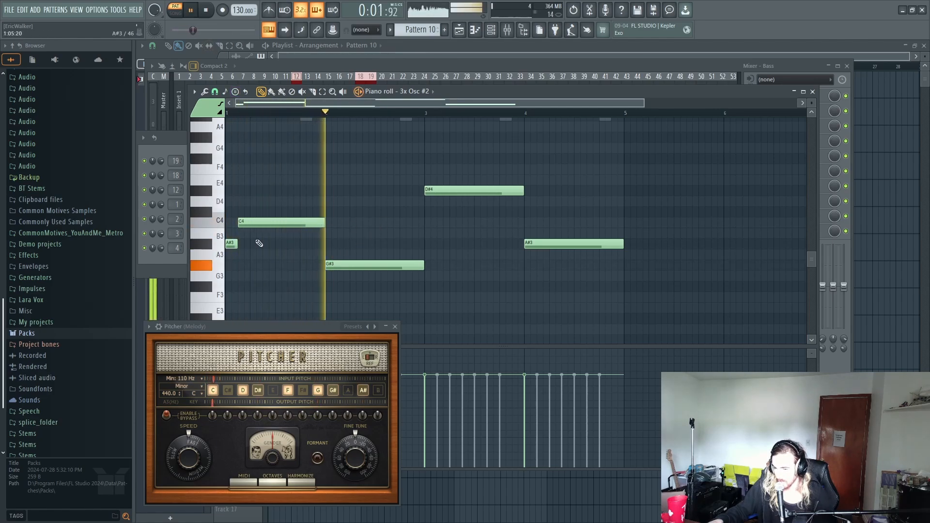
pyautogui.press('space')
# - Add a short C4 at the start of bar 2 and delete the bar-long G#3 there
pyautogui.click(334, 221)
pyautogui.rightClick(340, 266)
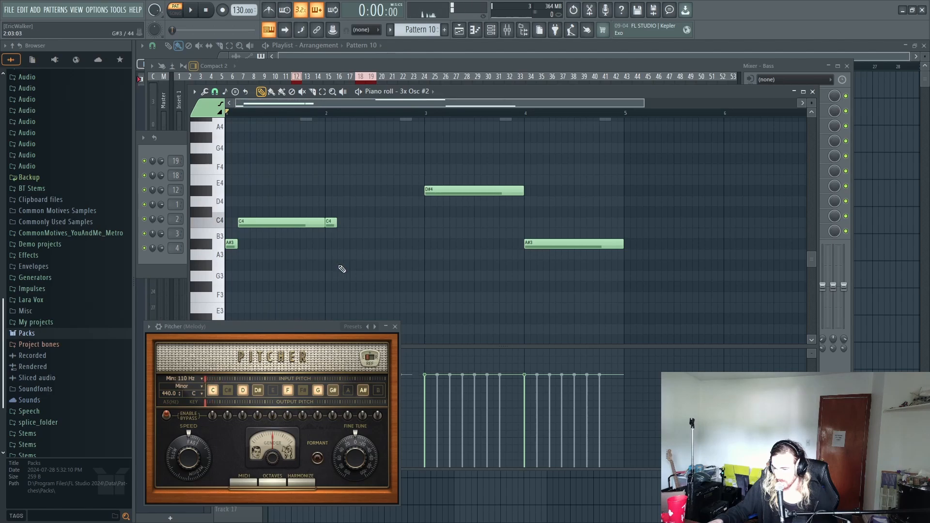
# - Add a long G#3 note in bar 2, start the long D#4 and A#3 notes later, and insert short C4 notes at bars 3 and 4
pyautogui.click(342, 265)
pyautogui.moveTo(348, 266); pyautogui.dragTo(405, 272)
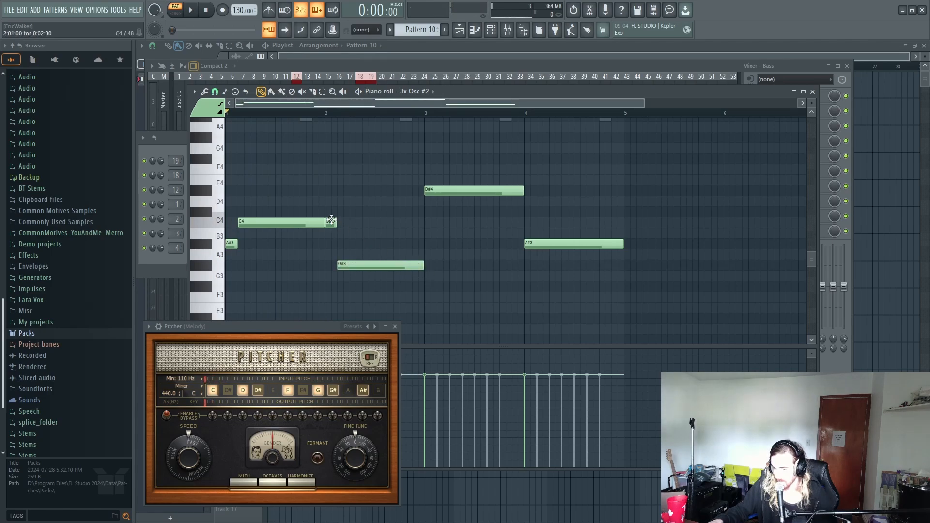
pyautogui.rightClick(444, 191)
pyautogui.click(440, 191)
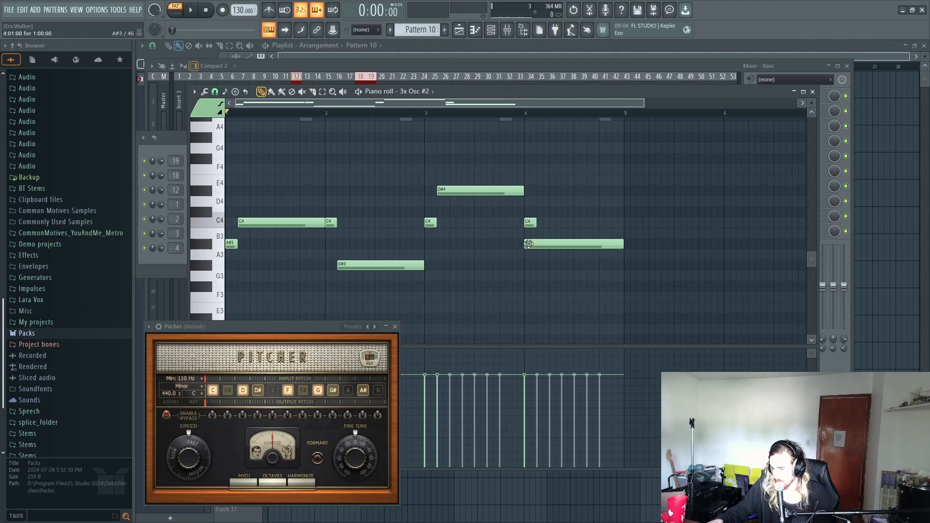
pyautogui.press('space')
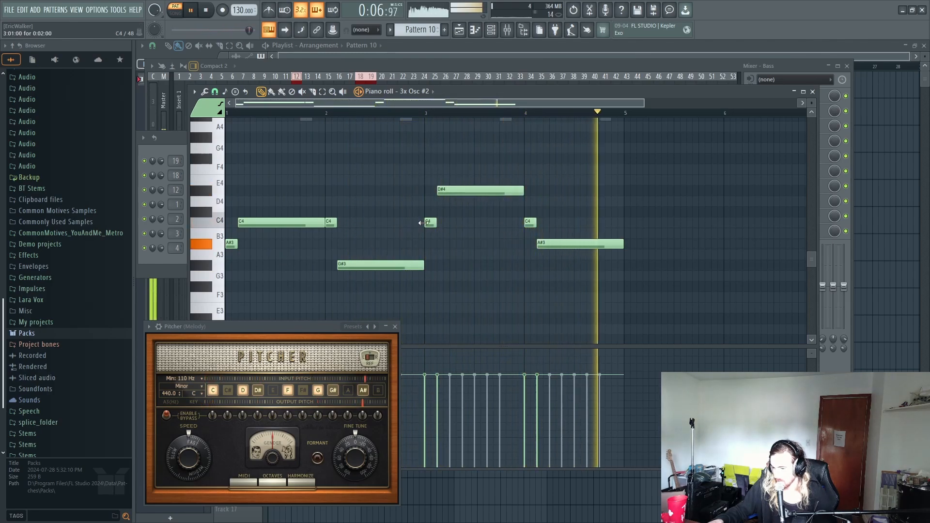
# - Try D4 for the short notes at bars 3 and 4, and F4 for the long D#4 note, during playback
pyautogui.moveTo(430, 220); pyautogui.dragTo(430, 196)
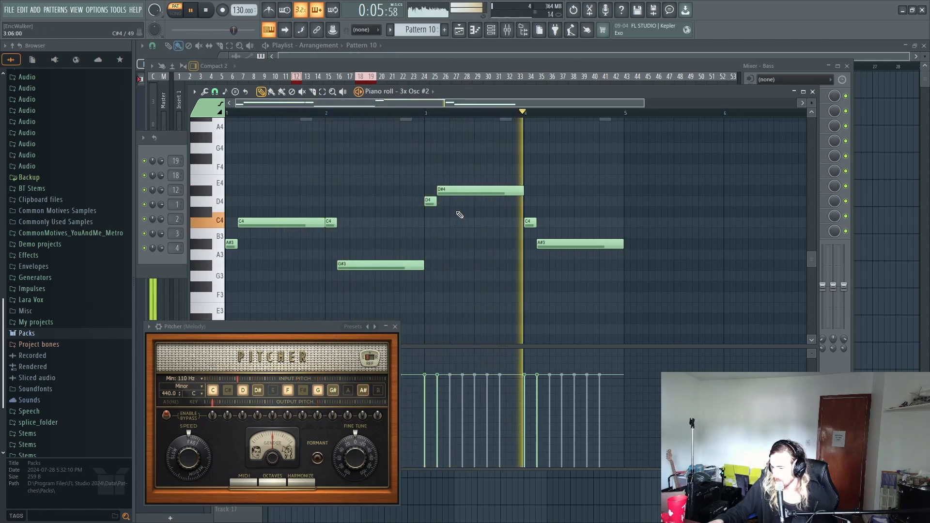
pyautogui.moveTo(530, 223); pyautogui.dragTo(528, 196)
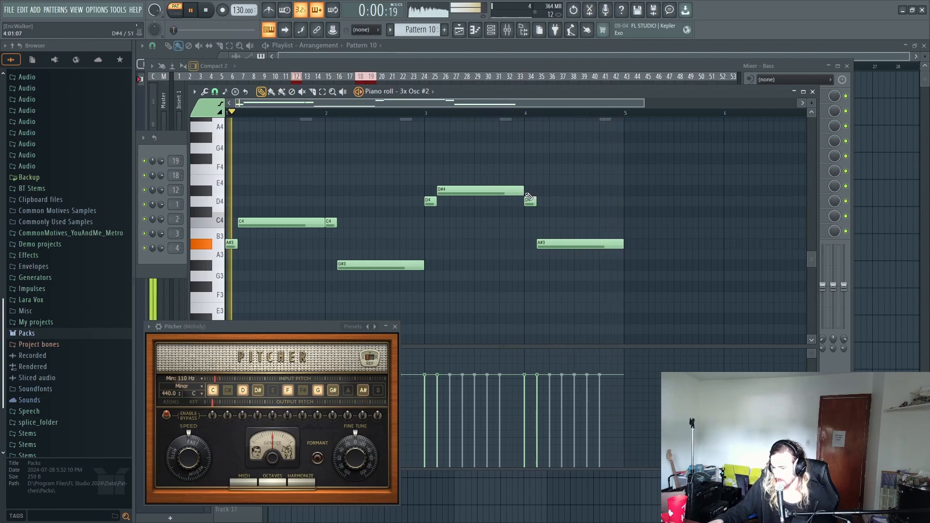
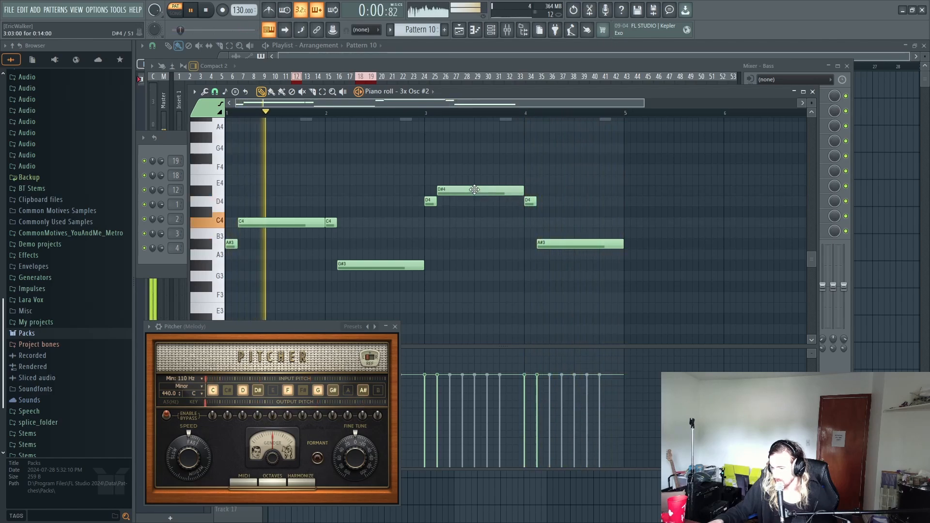
pyautogui.moveTo(480, 192); pyautogui.dragTo(472, 166)
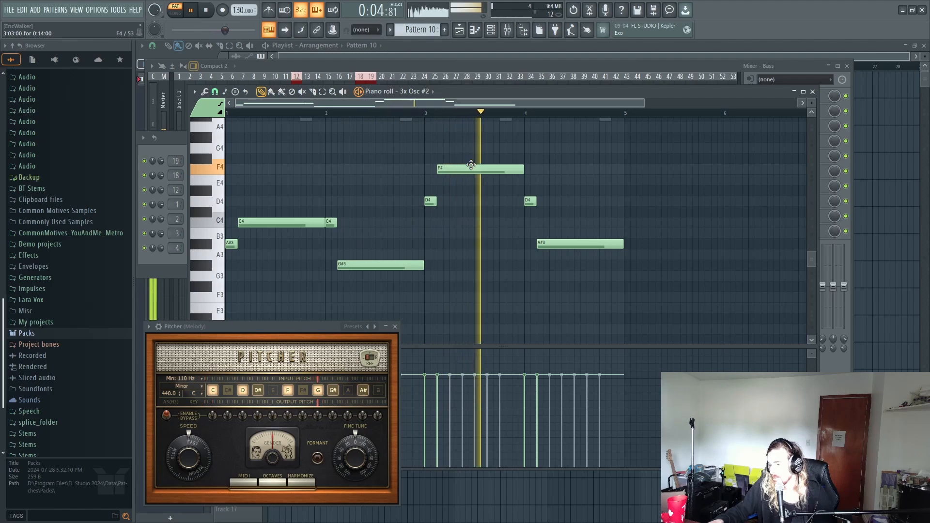
pyautogui.moveTo(471, 165); pyautogui.dragTo(470, 191)
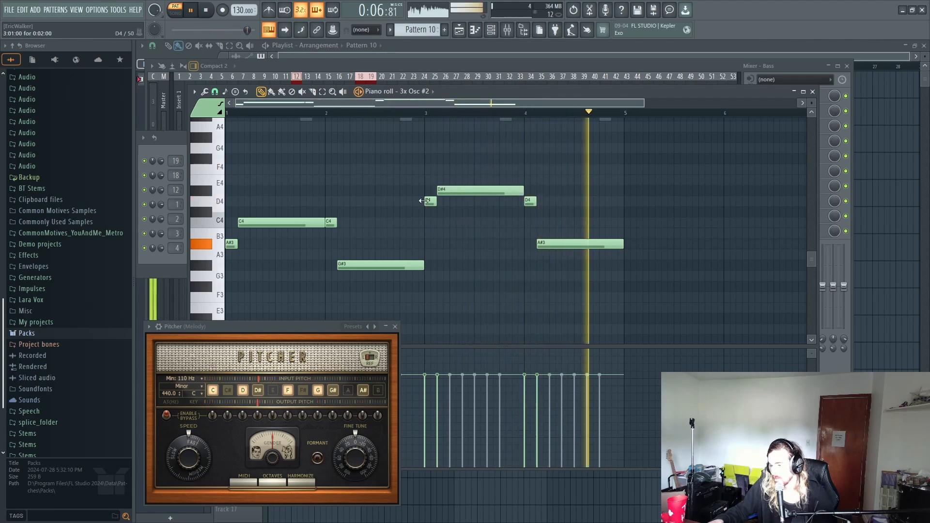
# - Move the short note at bar 3 to A#3 and the short note at bar 4 to C4
pyautogui.press('space')
pyautogui.click(431, 201)
pyautogui.press('space')
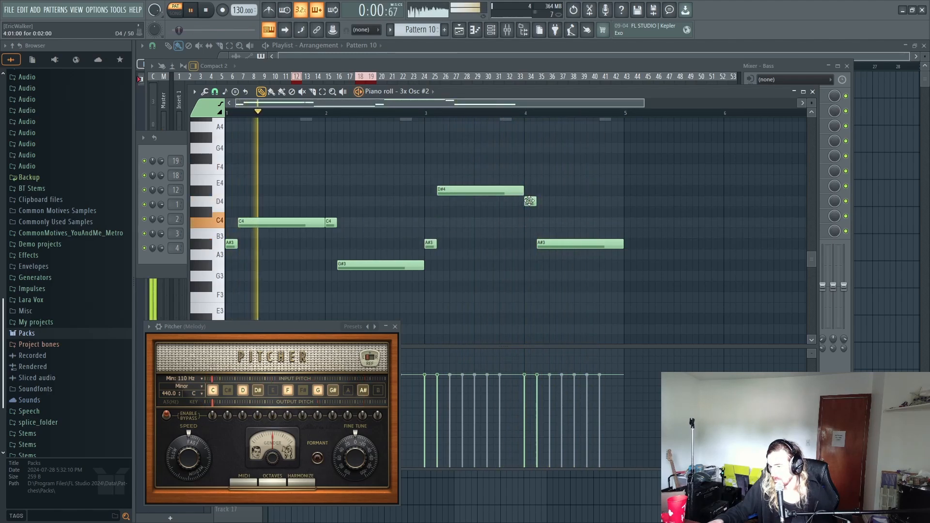
pyautogui.moveTo(529, 202); pyautogui.dragTo(528, 224)
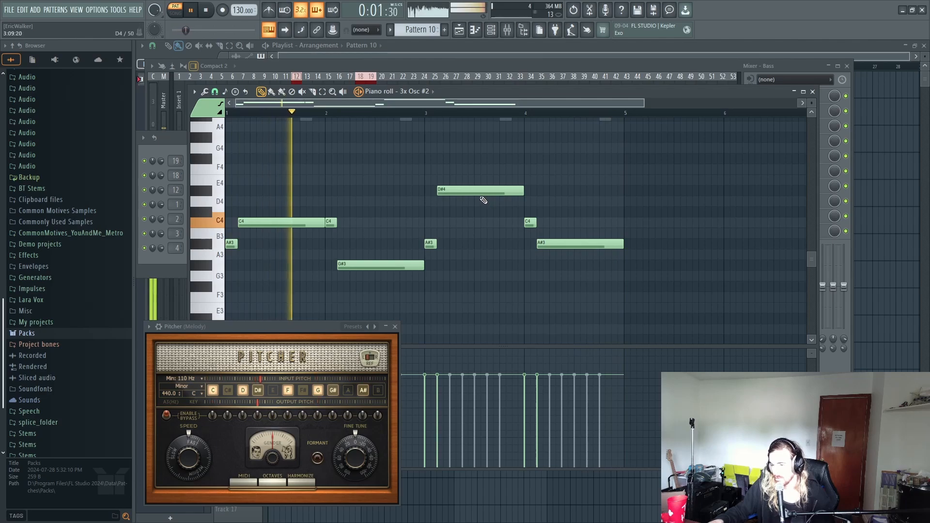
# - Compare the 3x Osc #2 notes with the higher ghost notes and the other channels' patterns during playback, and stop playback
pyautogui.scroll(4, 388, 173)
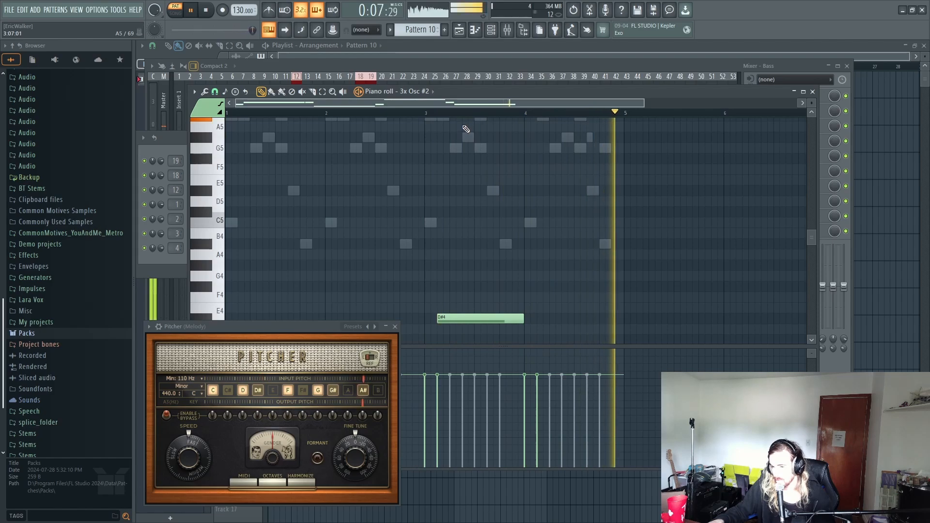
pyautogui.scroll(2, 438, 138)
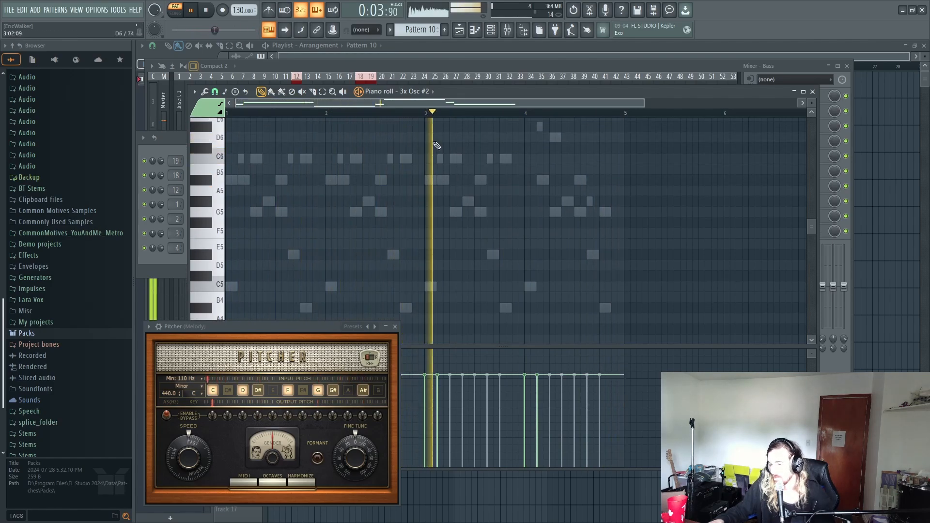
pyautogui.scroll(-4, 432, 160)
pyautogui.scroll(-2, 442, 129)
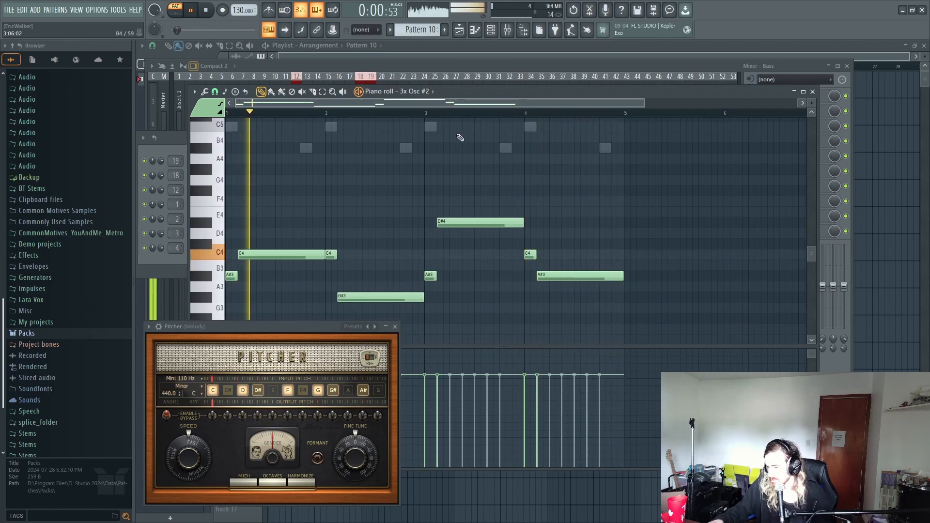
pyautogui.scroll(6, 452, 138)
pyautogui.click(490, 30)
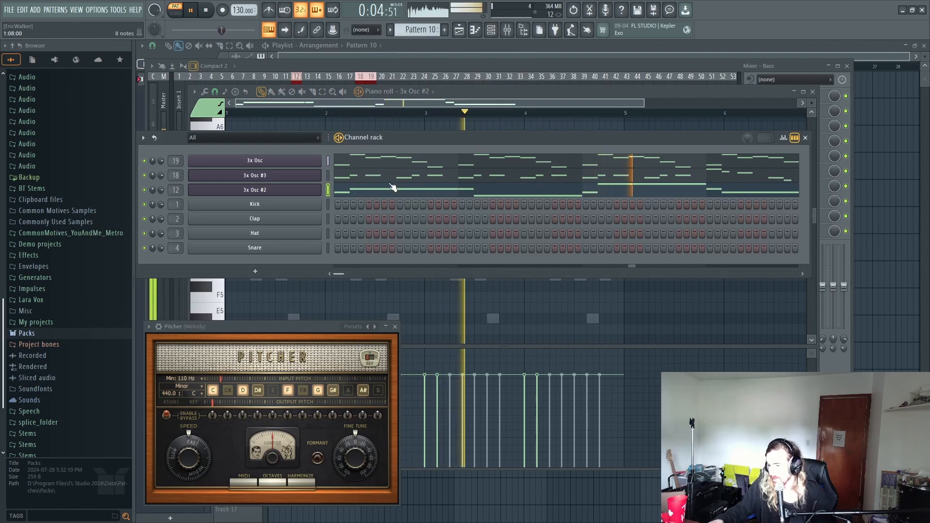
pyautogui.click(374, 191)
pyautogui.scroll(-7, 358, 207)
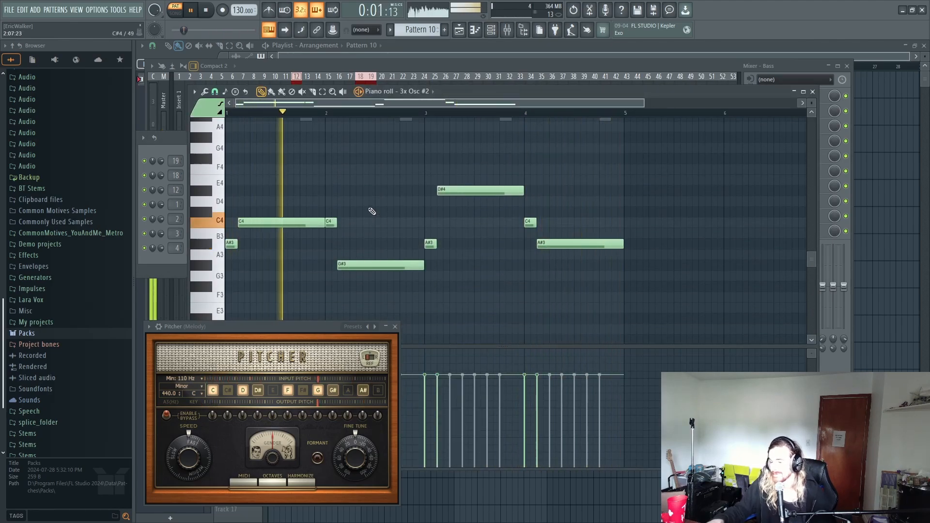
pyautogui.press('space')
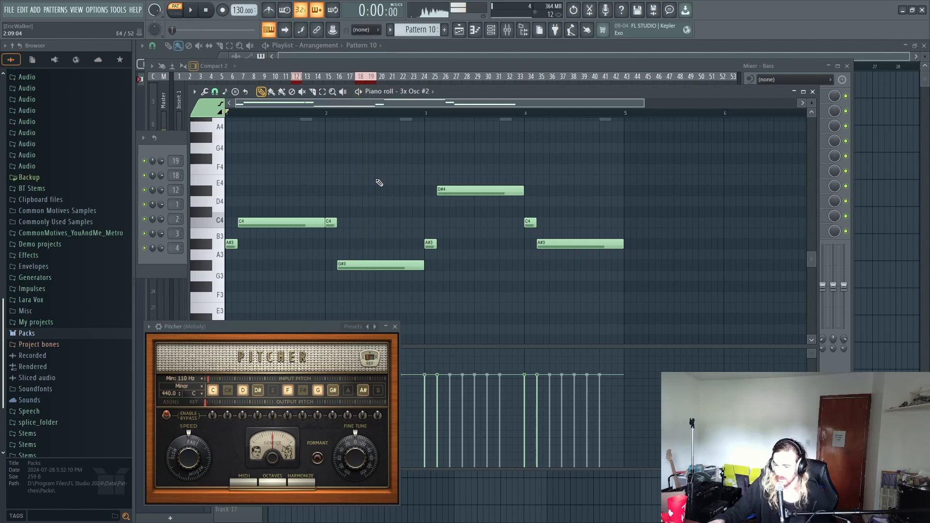
# - Save the project as "WT 000" in the 2024 WT YOUTUBE folder under Common Motives 2024
pyautogui.hotkey('ctrl', 's')
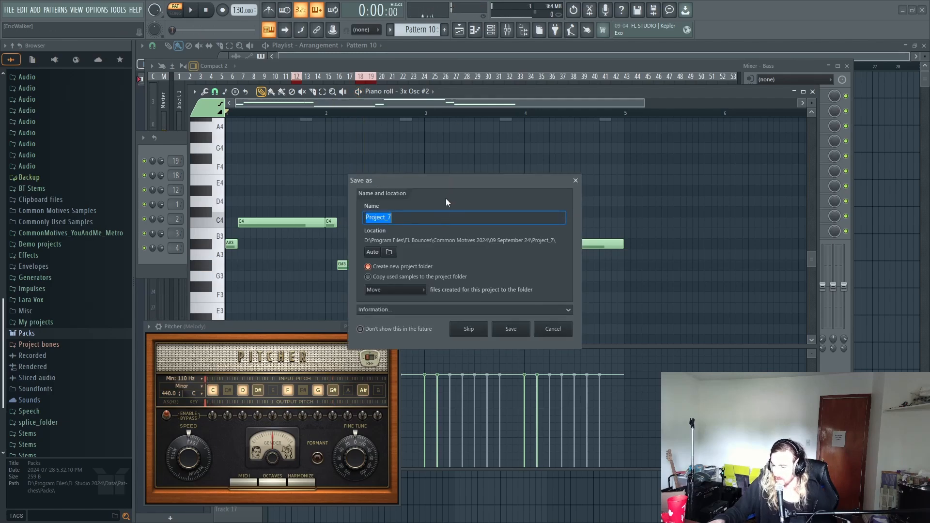
pyautogui.click(389, 253)
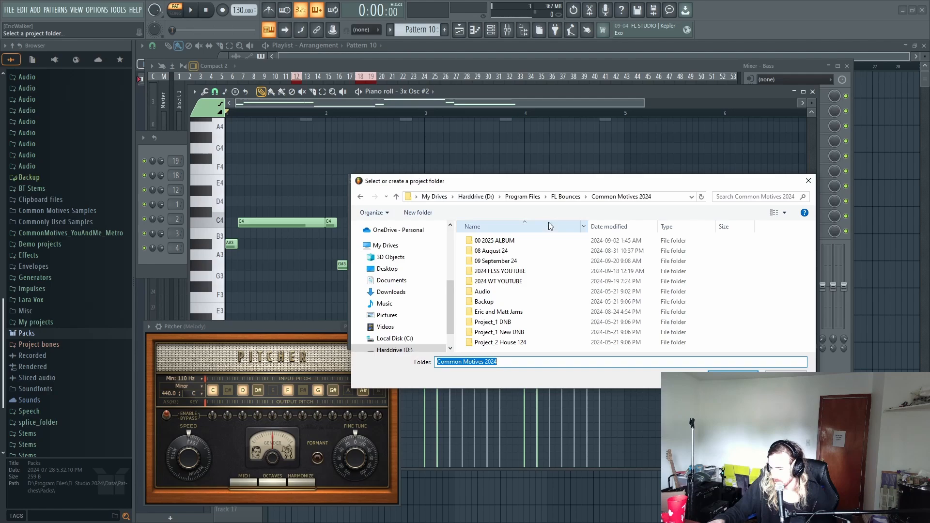
pyautogui.doubleClick(524, 281)
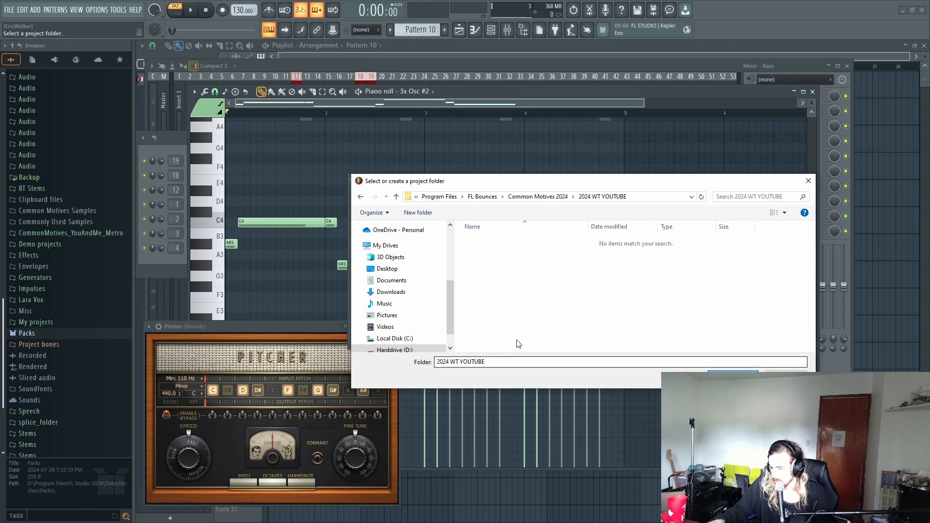
pyautogui.click(733, 377)
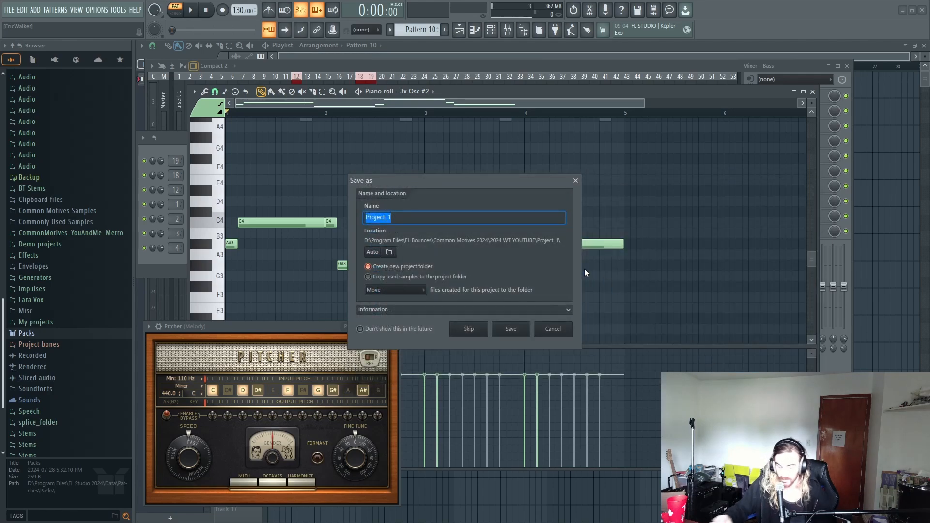
pyautogui.write('WT')
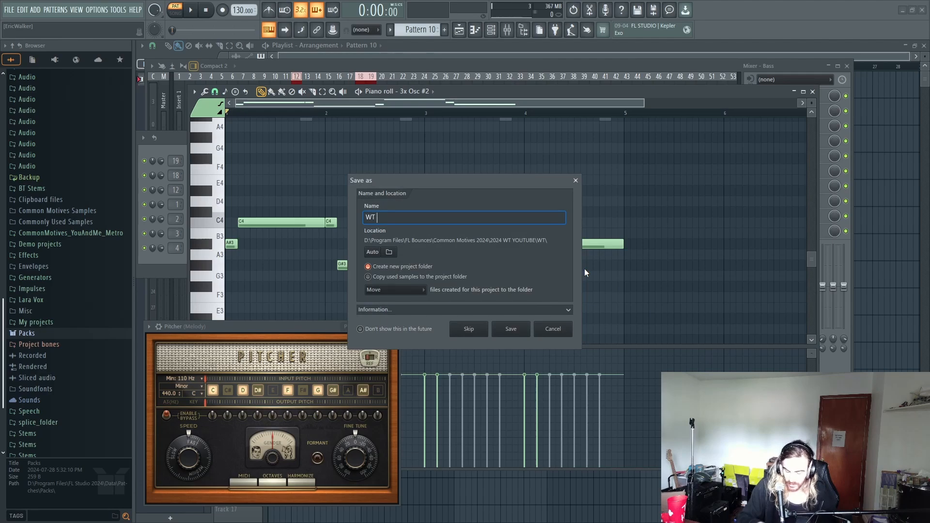
pyautogui.write(' 000')
pyautogui.press('Return')
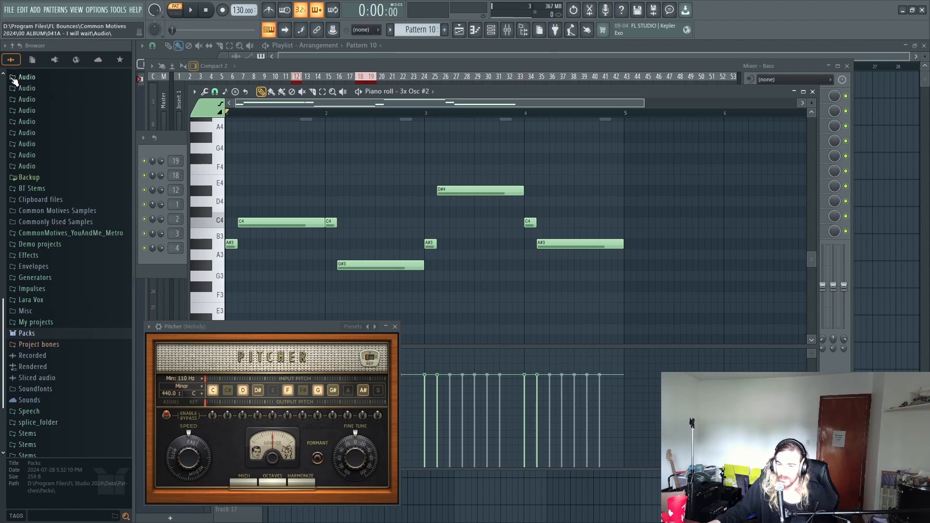
# - Look through the Packs folder in the browser and collapse the whole folder structure
pyautogui.click(27, 333)
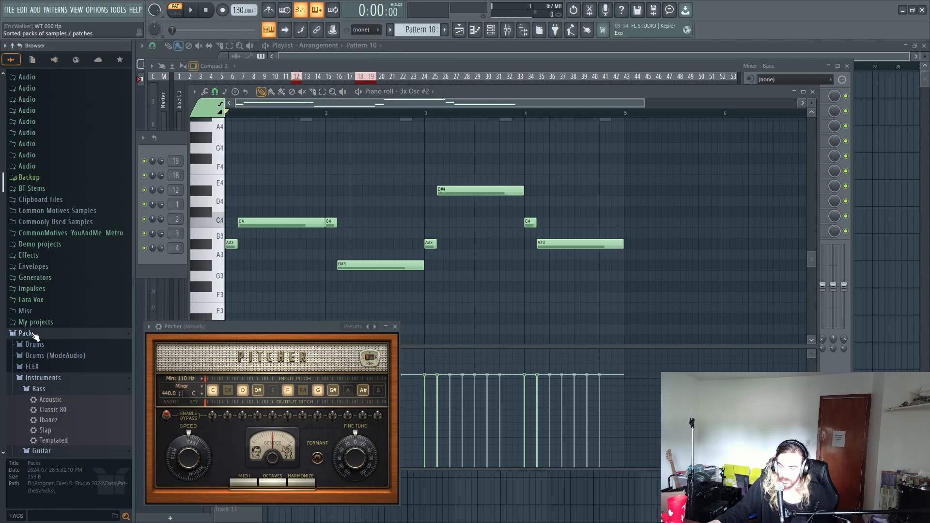
pyautogui.scroll(-4, 43, 310)
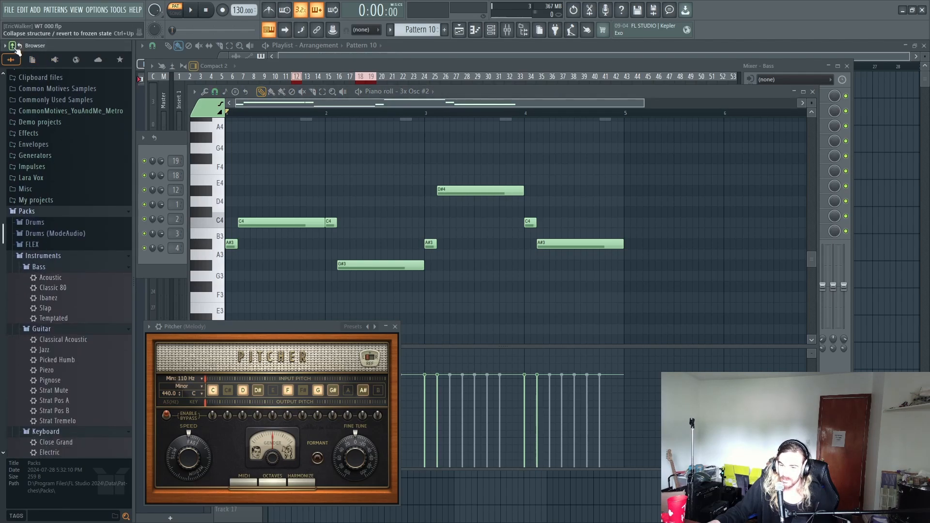
pyautogui.click(13, 46)
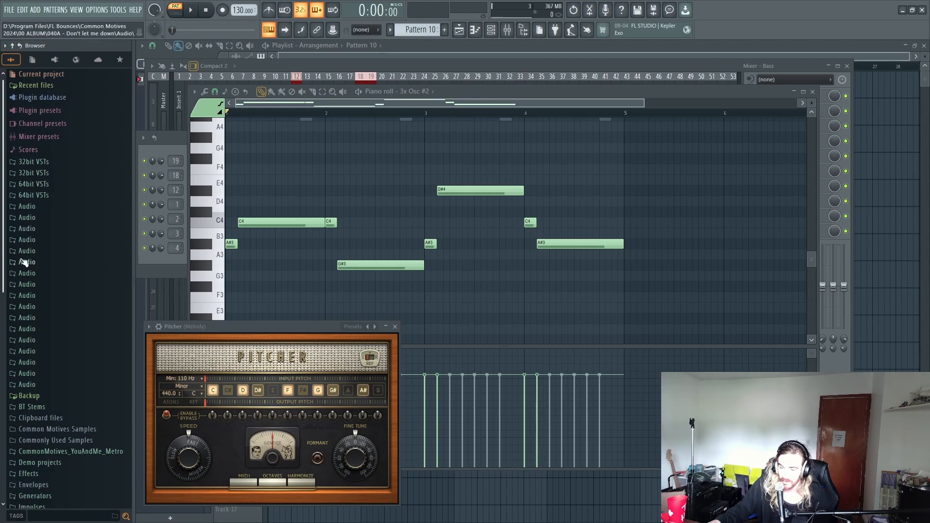
# - Open the Kicks folder inside Packs, Drums in the browser
pyautogui.scroll(-6, 36, 320)
pyautogui.scroll(-1, 36, 320)
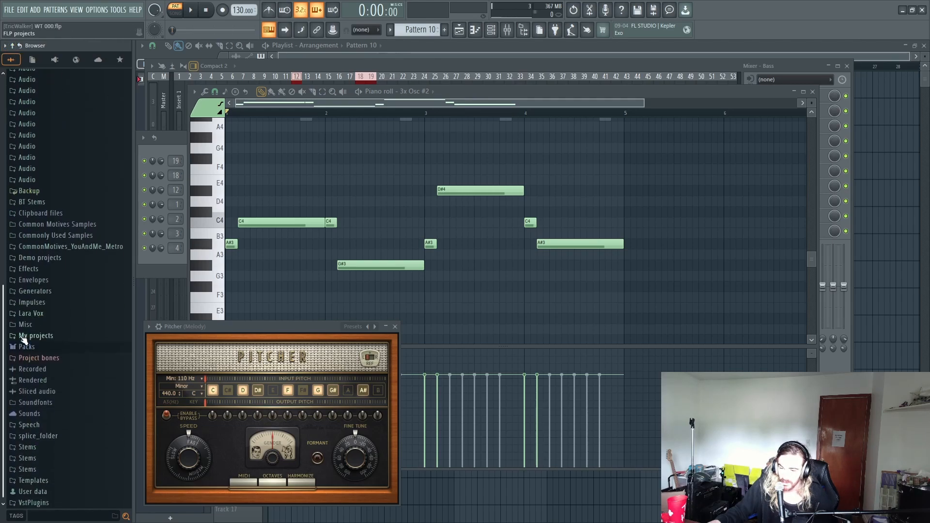
pyautogui.click(41, 350)
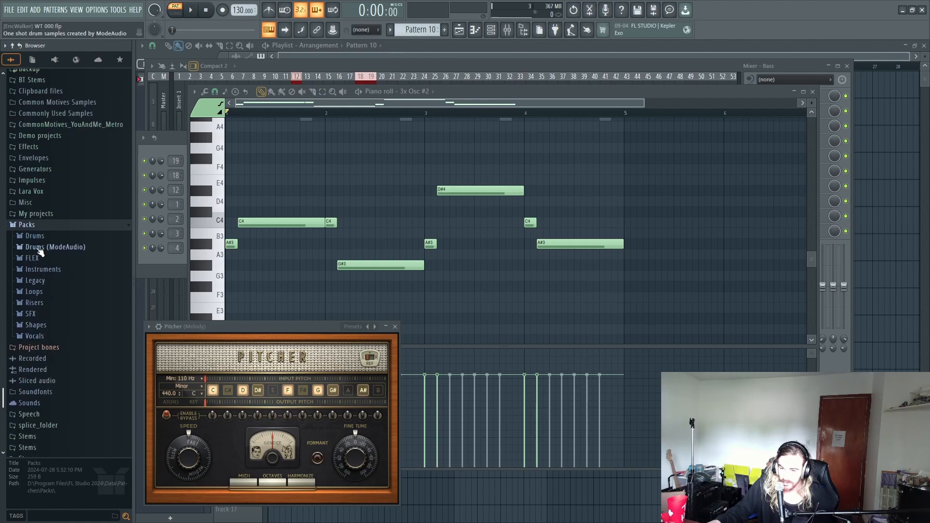
pyautogui.click(38, 229)
pyautogui.click(39, 230)
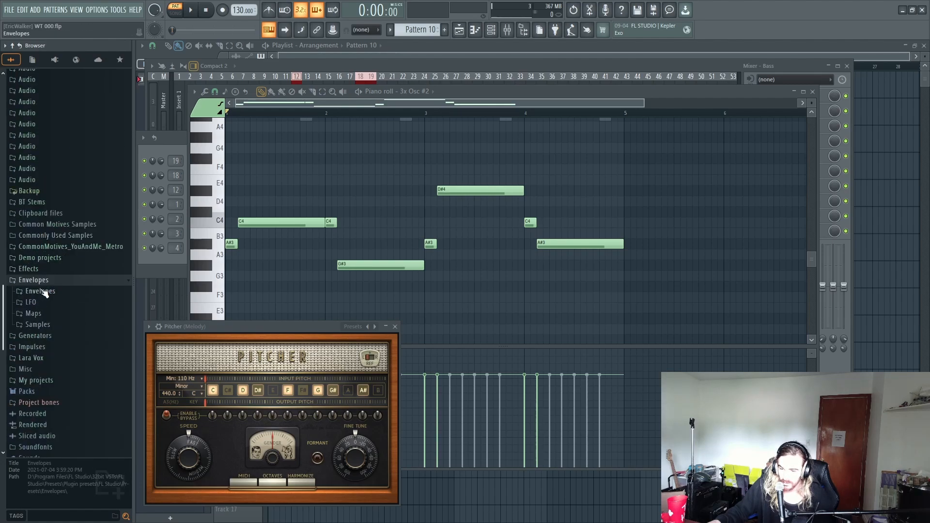
pyautogui.click(41, 282)
pyautogui.click(28, 346)
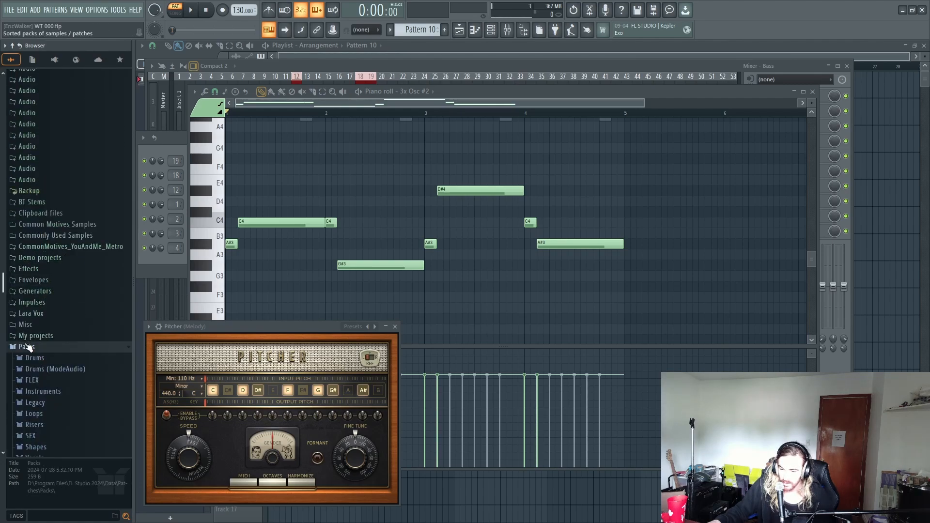
pyautogui.click(45, 361)
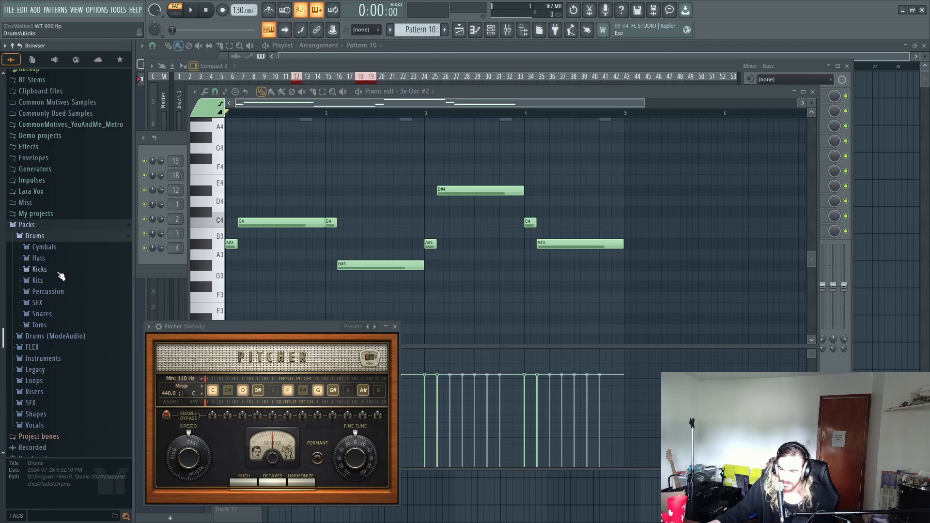
pyautogui.click(40, 269)
# - Preview Grv kick samples in the Kicks folder, including Grv Kick 30 and Grv Kick 28
pyautogui.scroll(-8, 58, 274)
pyautogui.click(57, 269)
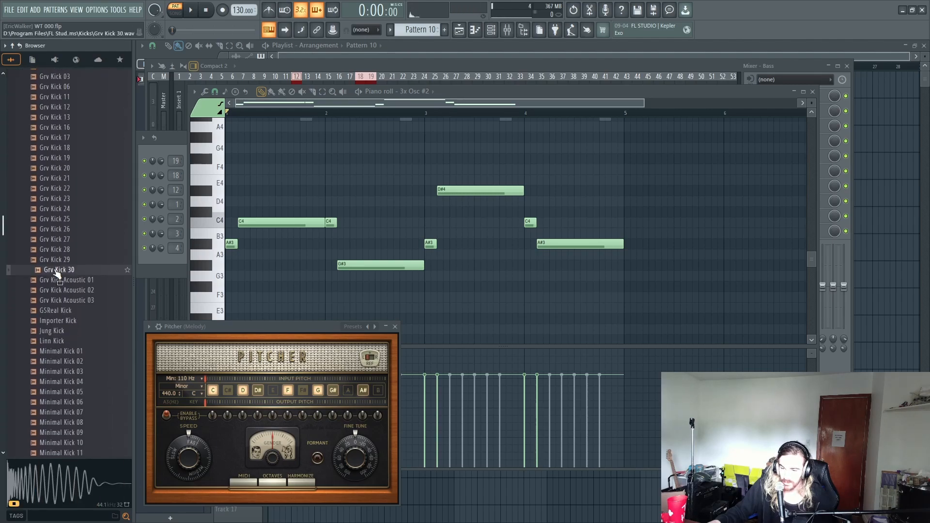
pyautogui.scroll(-6, 48, 288)
pyautogui.click(63, 270)
pyautogui.click(62, 250)
pyautogui.scroll(8, 62, 250)
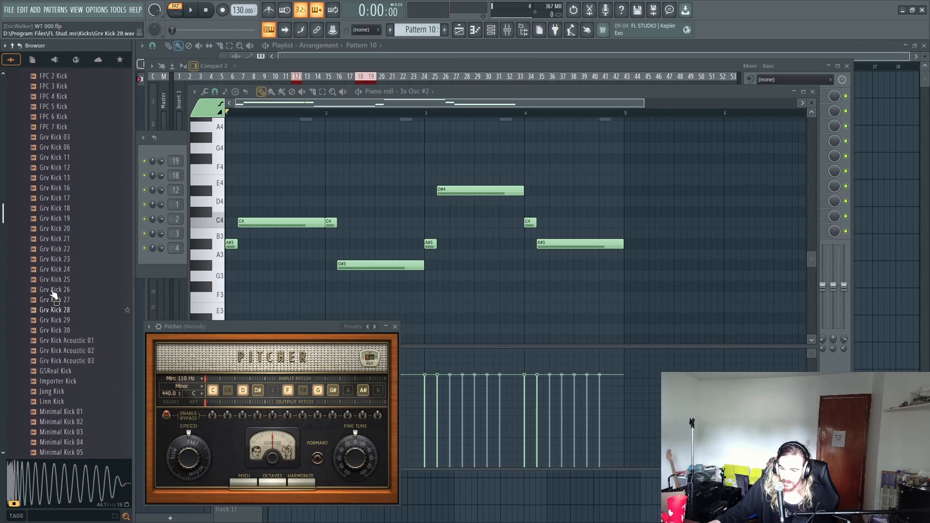
pyautogui.scroll(-2, 56, 290)
# - Preview the Grv Kick Acoustic, Importer, Jung, Linn and Minimal Kick 01 samples in the Kicks folder
pyautogui.click(72, 280)
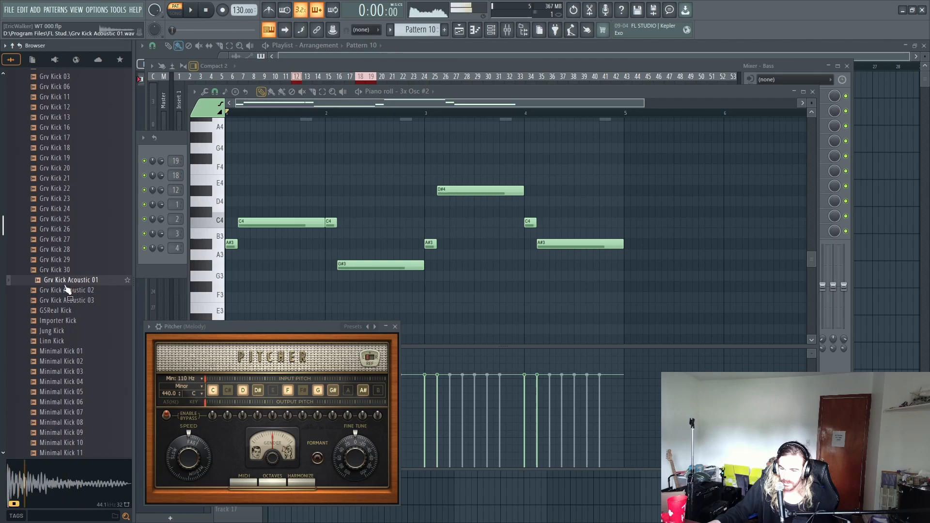
pyautogui.click(63, 291)
pyautogui.click(56, 310)
pyautogui.click(54, 321)
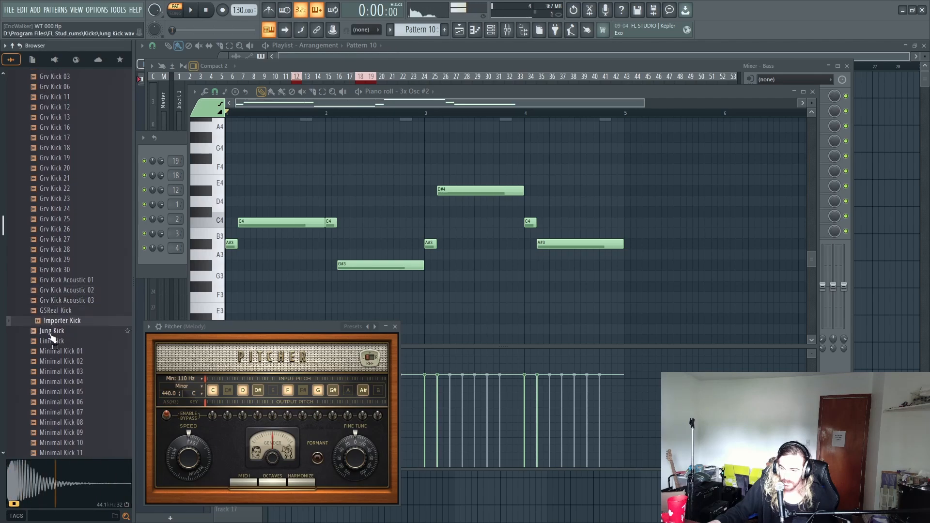
pyautogui.click(52, 331)
pyautogui.click(51, 341)
pyautogui.click(47, 352)
pyautogui.scroll(-4, 56, 334)
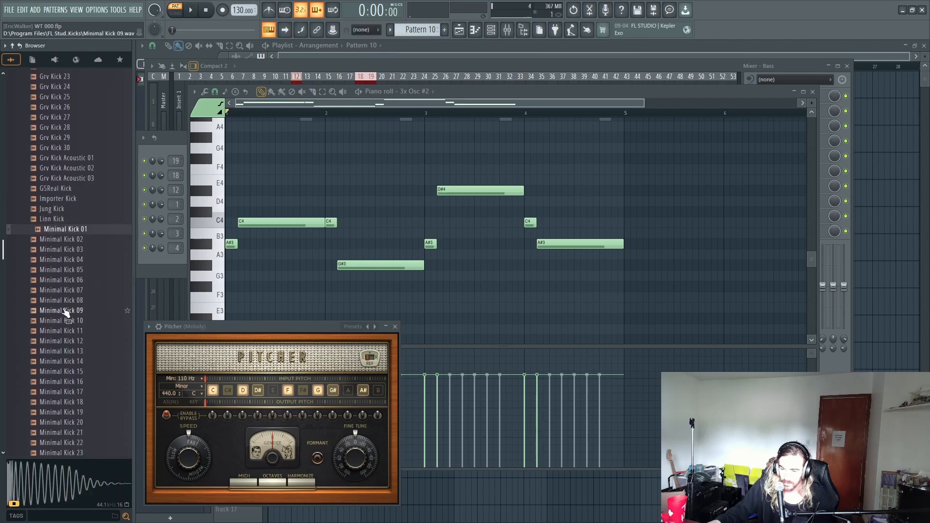
# - Preview Minimal Kick samples from Minimal Kick 09 up to Minimal Kick 31
pyautogui.click(63, 311)
pyautogui.click(66, 322)
pyautogui.scroll(-2, 63, 321)
pyautogui.click(71, 291)
pyautogui.click(71, 301)
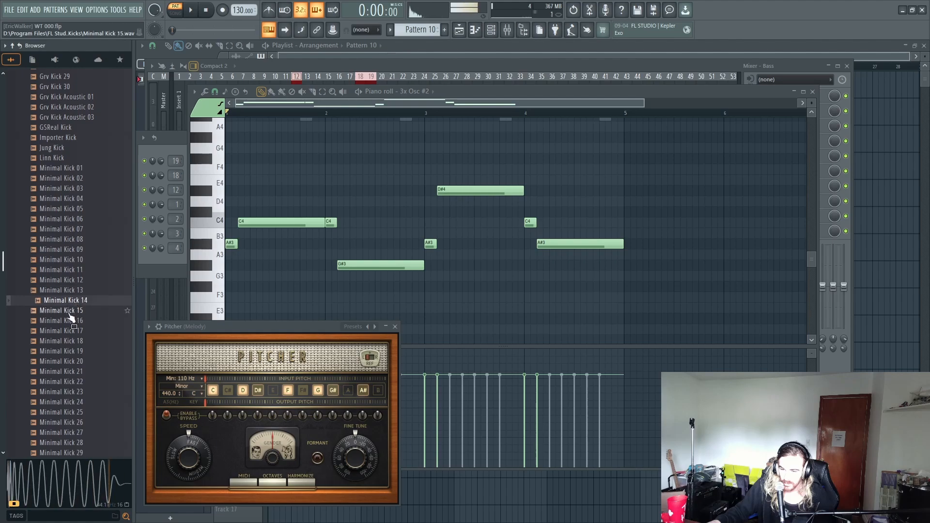
pyautogui.click(68, 312)
pyautogui.scroll(-4, 68, 314)
pyautogui.click(66, 284)
pyautogui.click(67, 293)
pyautogui.scroll(-2, 66, 296)
pyautogui.click(66, 293)
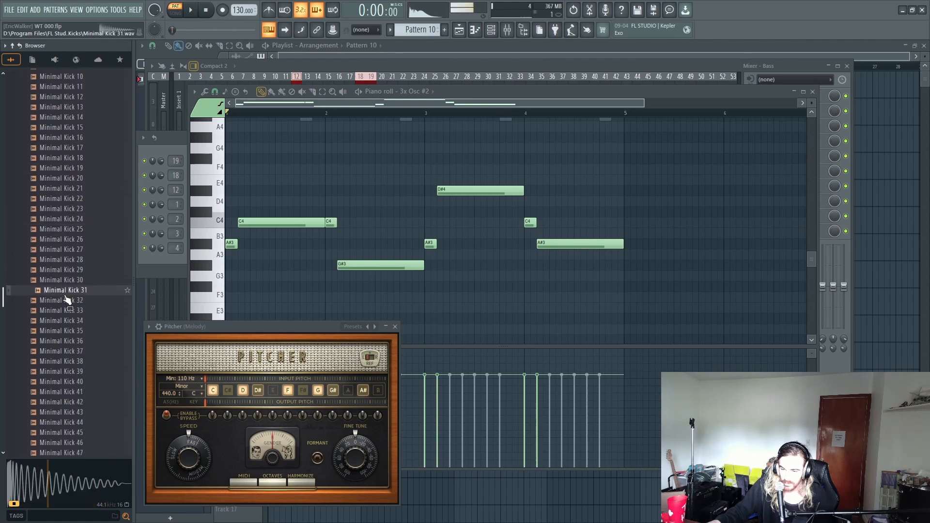
pyautogui.click(71, 284)
# - Preview the last Minimal Kicks and the Monster Kick samples 010 to 019, ending on Monster Kick 018
pyautogui.scroll(-8, 65, 300)
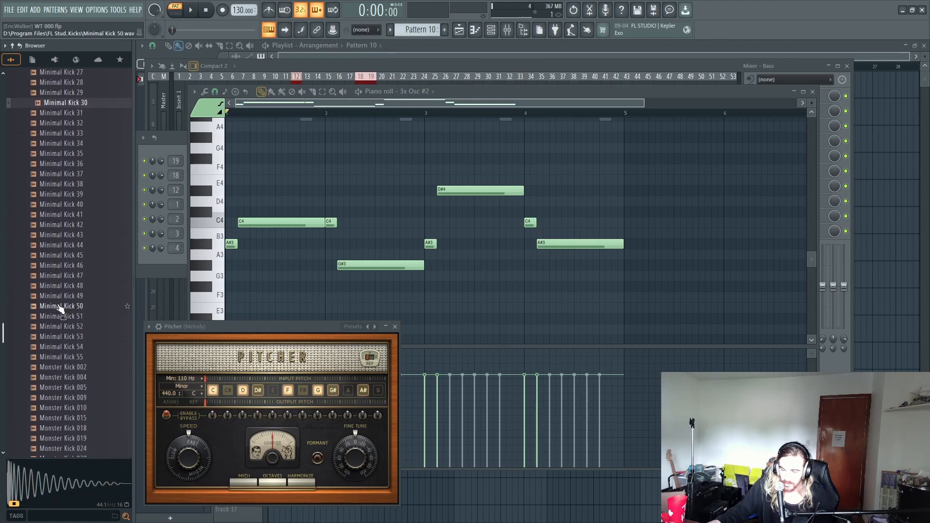
pyautogui.click(68, 284)
pyautogui.click(66, 302)
pyautogui.scroll(-2, 68, 308)
pyautogui.click(70, 282)
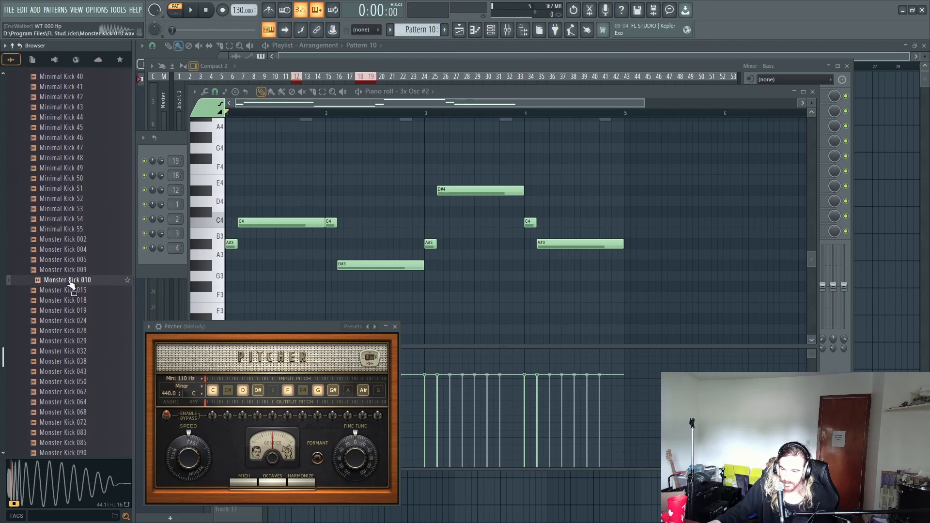
pyautogui.click(72, 290)
pyautogui.click(71, 300)
pyautogui.click(71, 311)
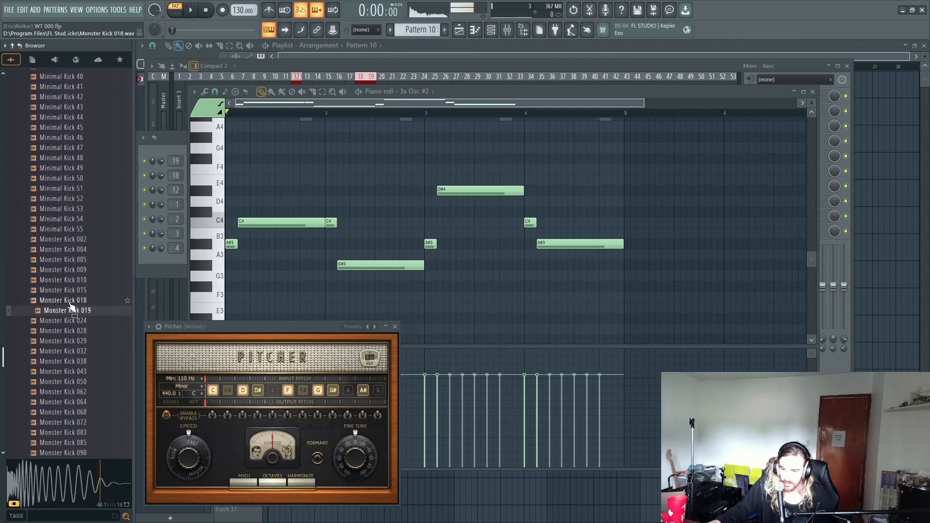
pyautogui.click(70, 302)
# - Show the channel rack and load Monster Kick 018 onto the Hat channel
pyautogui.press('F6')
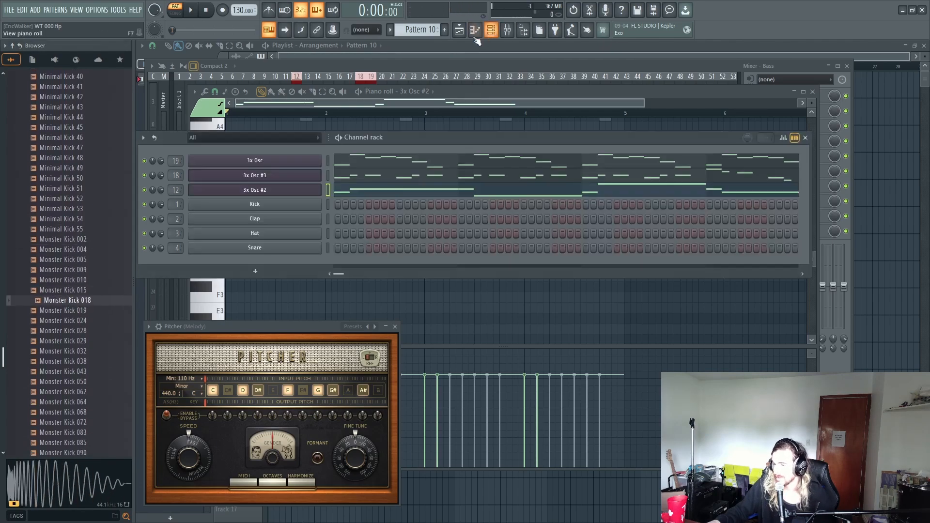
pyautogui.moveTo(97, 300); pyautogui.dragTo(122, 301)
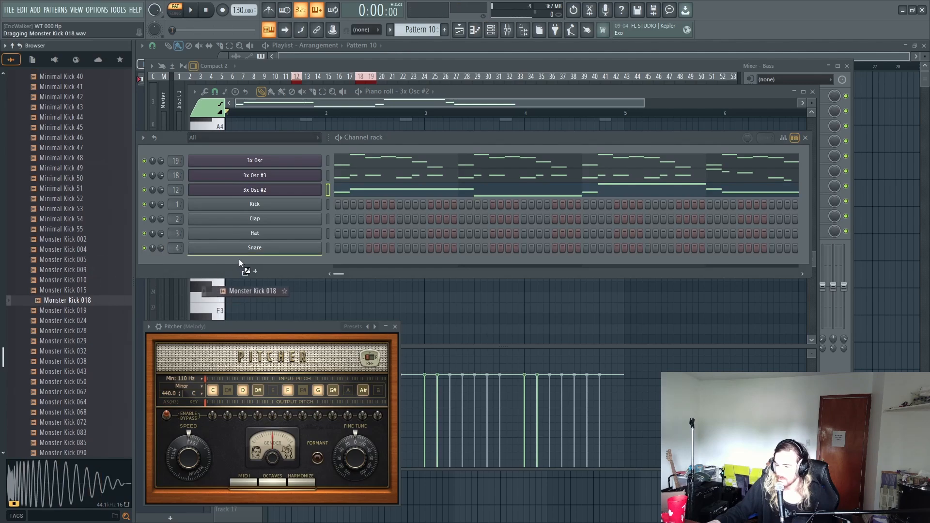
pyautogui.moveTo(257, 238); pyautogui.dragTo(260, 233)
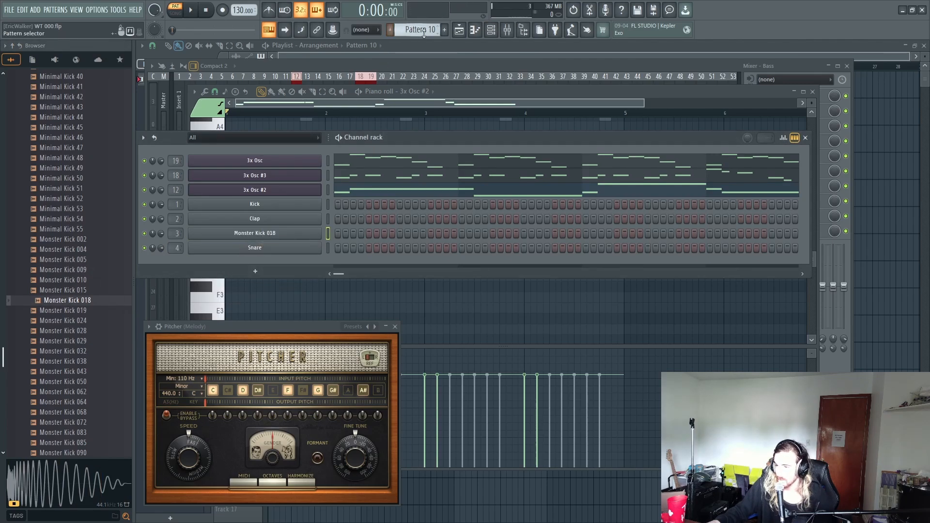
# - Switch to Pattern 1, place kick hits on steps 1 and 3 of the Monster Kick channel, and play the pattern
pyautogui.scroll(-1, 424, 30)
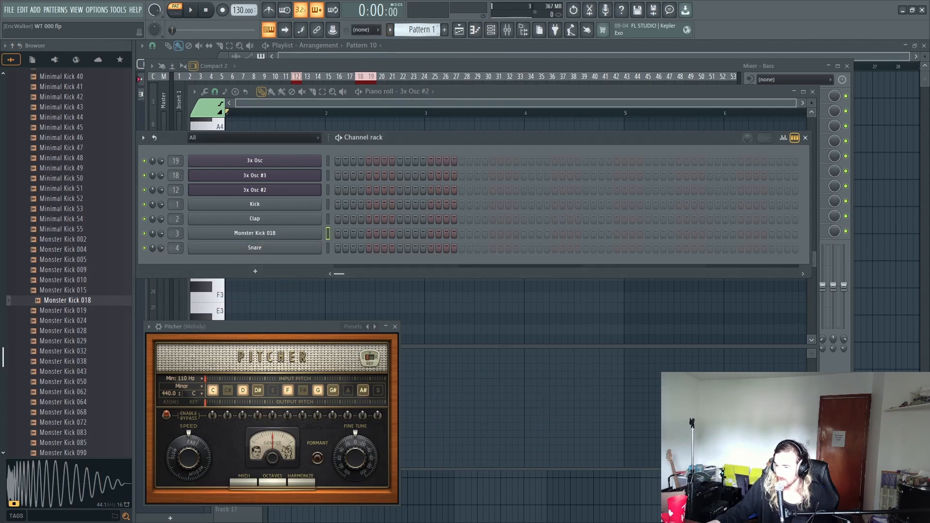
pyautogui.click(354, 232)
pyautogui.press('space')
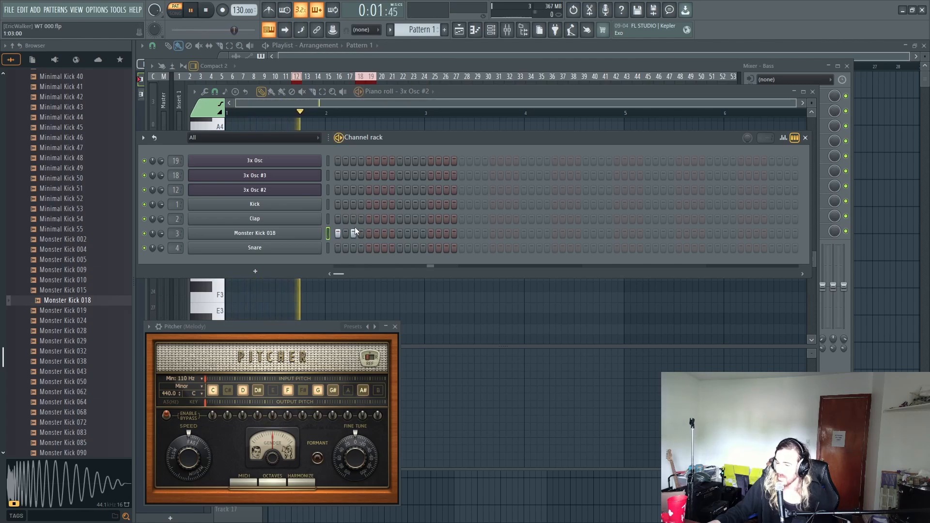
pyautogui.press('space')
# - Replace the Monster Kick 018 channel's sample with Monster Kick 050 from the Kicks folder
pyautogui.scroll(-8, 77, 280)
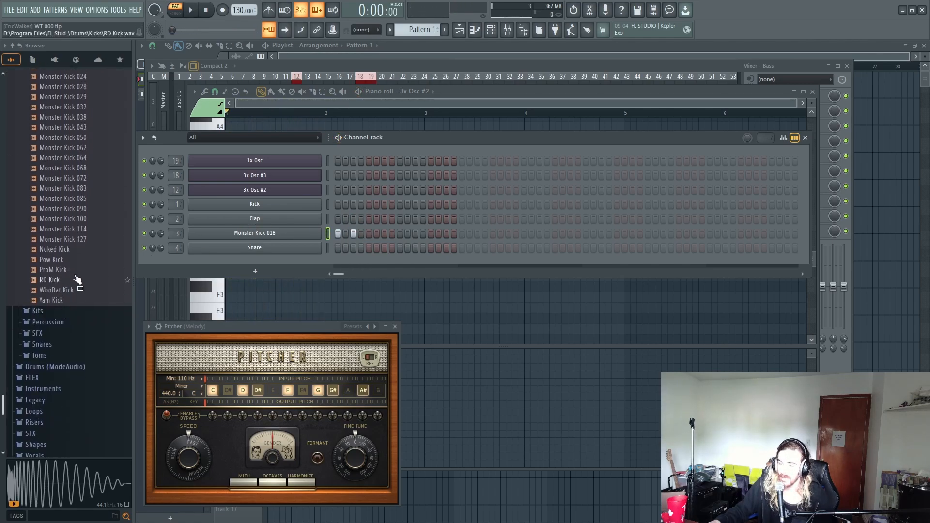
pyautogui.scroll(6, 76, 280)
pyautogui.click(80, 321)
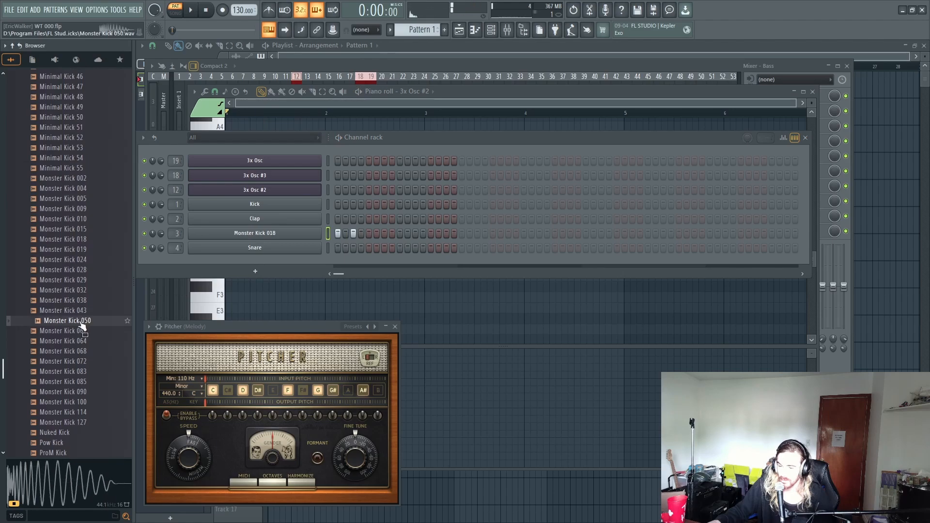
pyautogui.moveTo(80, 322); pyautogui.dragTo(271, 234)
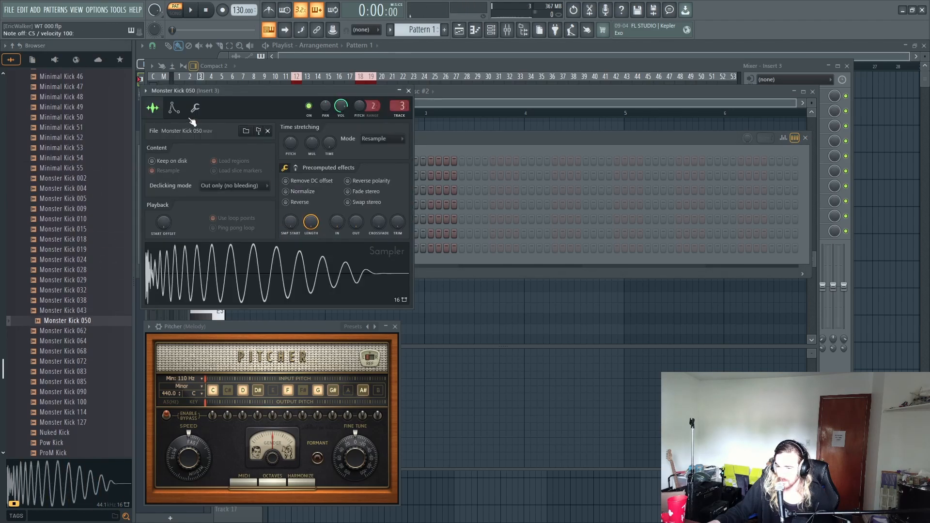
pyautogui.click(419, 140)
# - Enable the volume envelope of the Monster Kick 050 channel and set its attack time to 0%
pyautogui.click(292, 235)
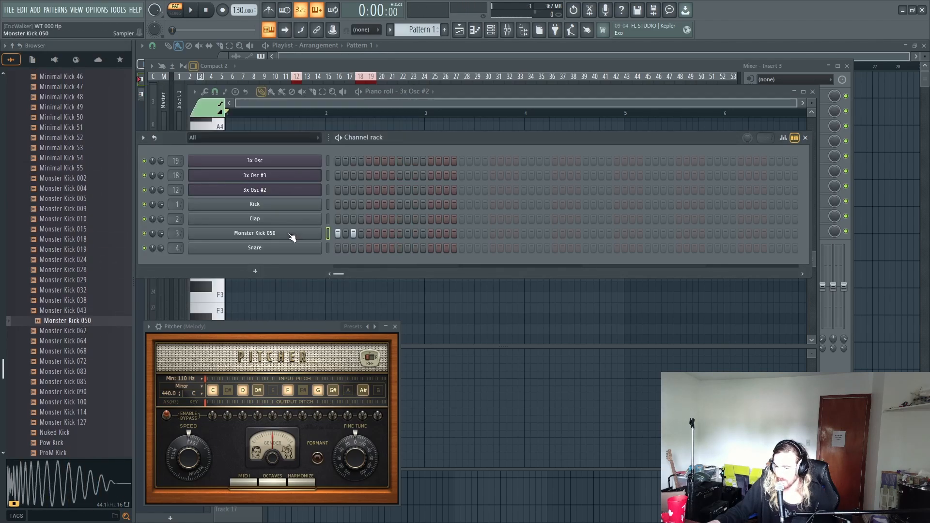
pyautogui.click(262, 234)
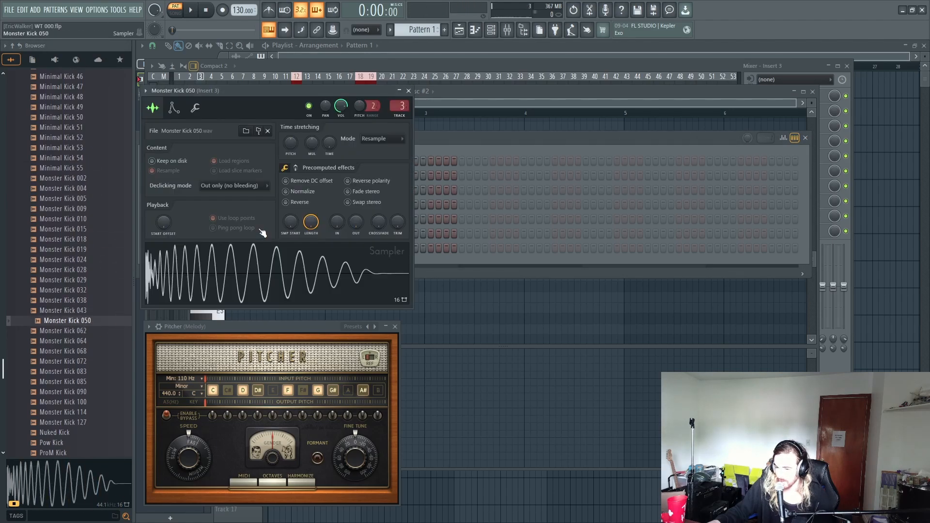
pyautogui.click(173, 109)
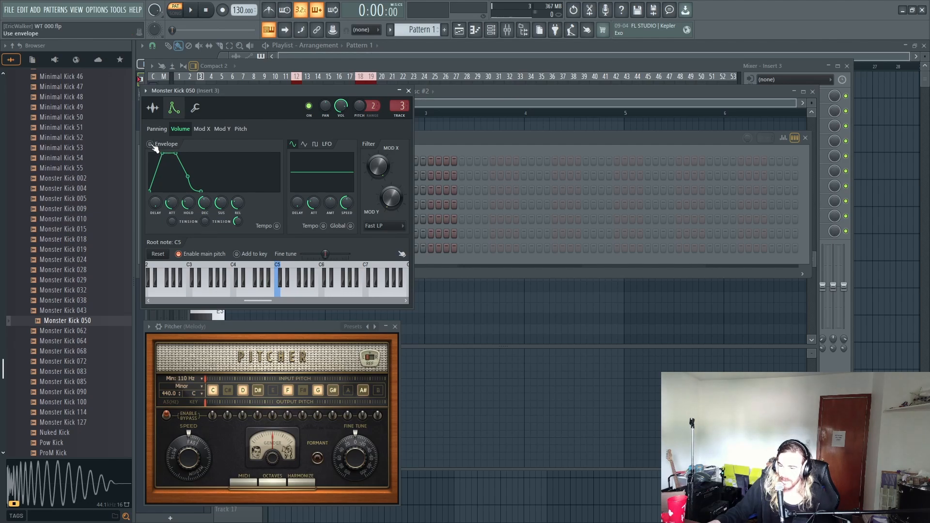
pyautogui.click(151, 145)
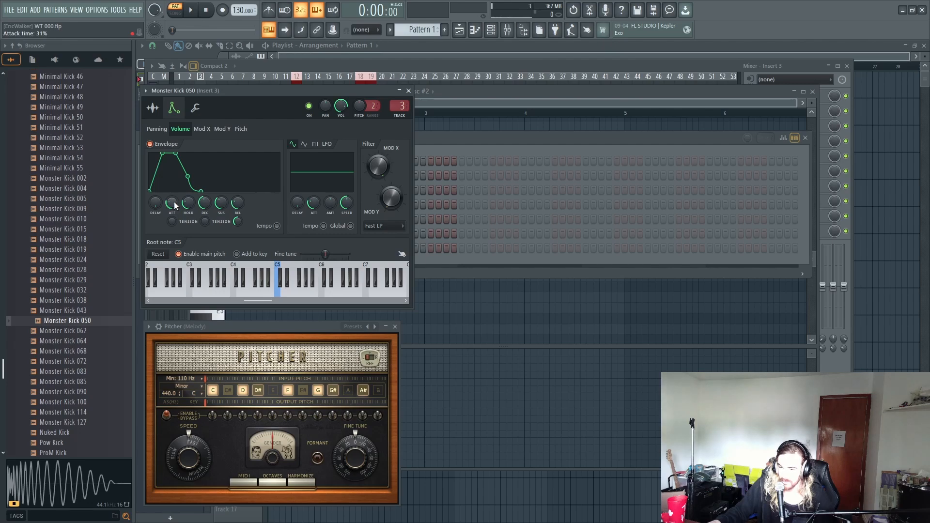
pyautogui.moveTo(174, 205); pyautogui.dragTo(175, 240)
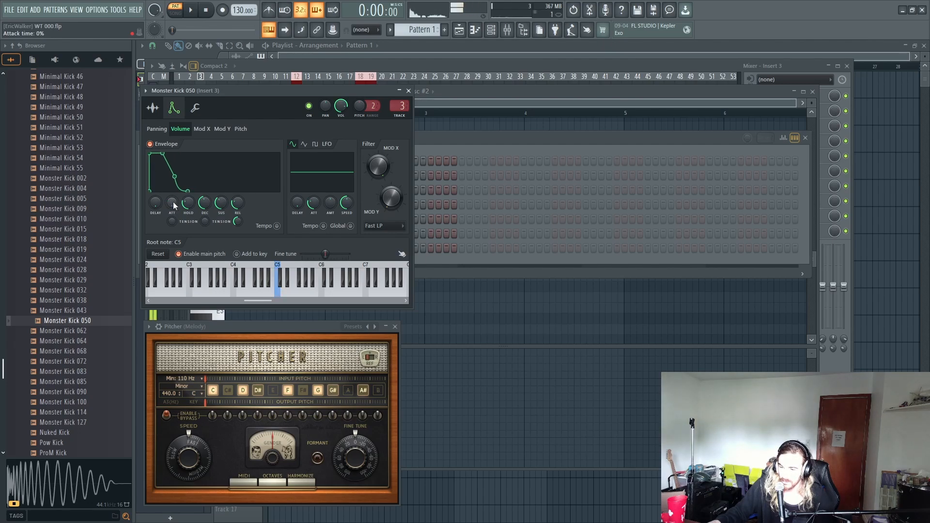
pyautogui.moveTo(172, 203); pyautogui.dragTo(174, 237)
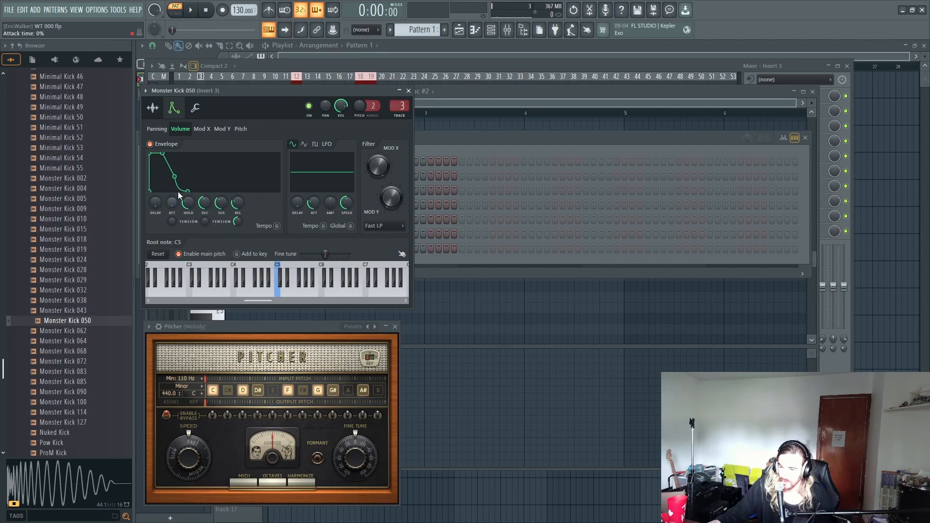
# - Remove the kick envelope's hold, set its decay to about 20% and shorten its release, auditioning the sound
pyautogui.moveTo(189, 203)
pyautogui.mouseDown()
pyautogui.moveTo(189, 194)
pyautogui.moveTo(189, 204)
pyautogui.moveTo(205, 208)
pyautogui.mouseUp()
pyautogui.press('z')
pyautogui.press('z')
pyautogui.press('z')
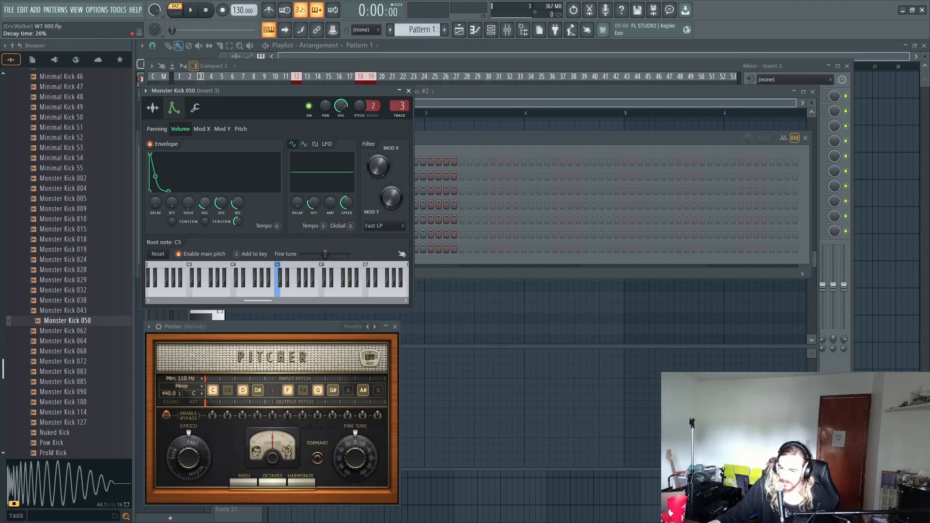
pyautogui.press('z')
pyautogui.press('z')
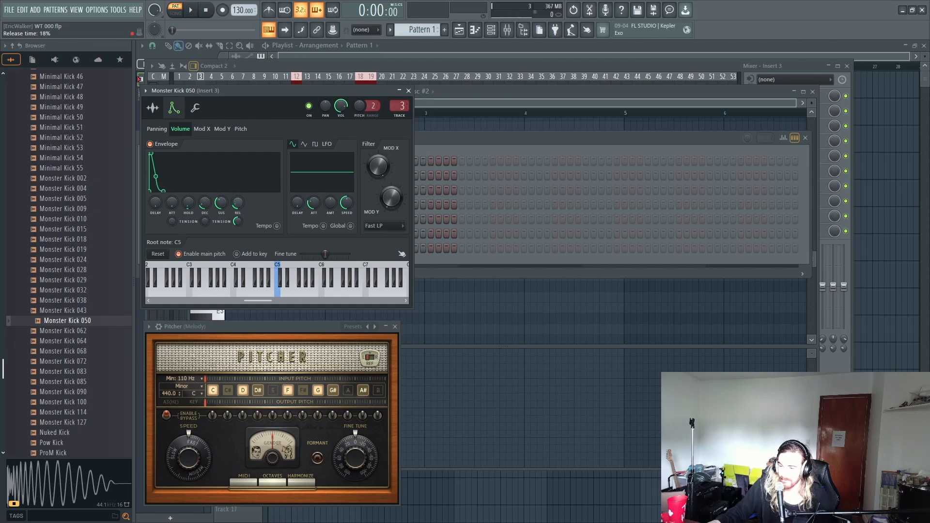
pyautogui.scroll(-3, 243, 201)
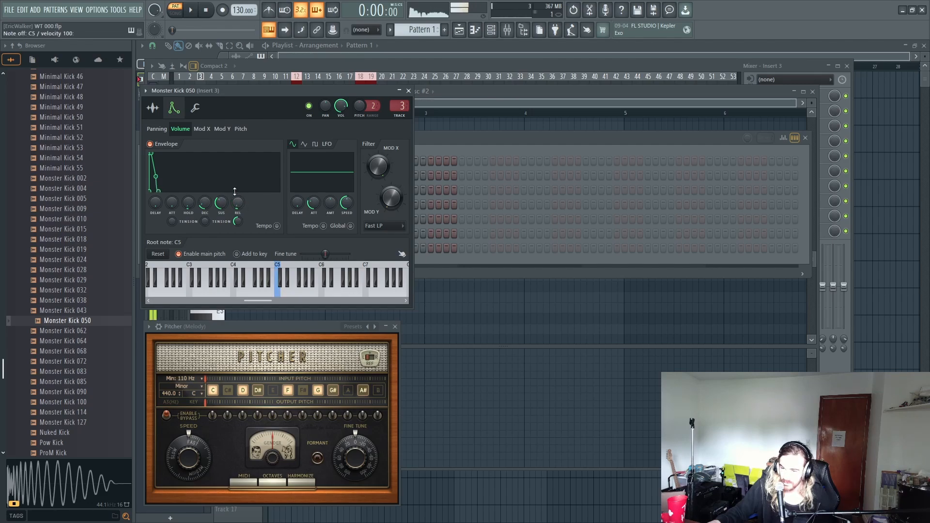
pyautogui.click(434, 146)
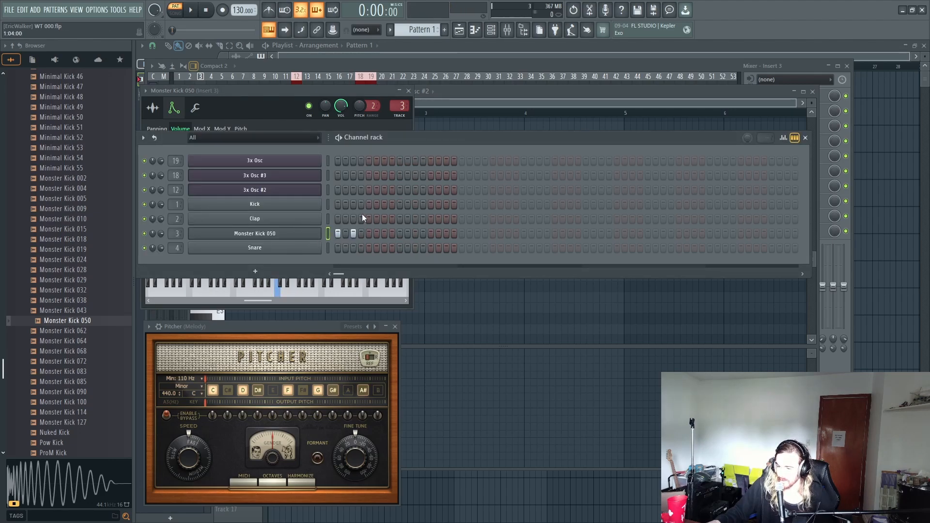
# - Open the Snares folder under Drums in the browser
pyautogui.scroll(-10, 62, 305)
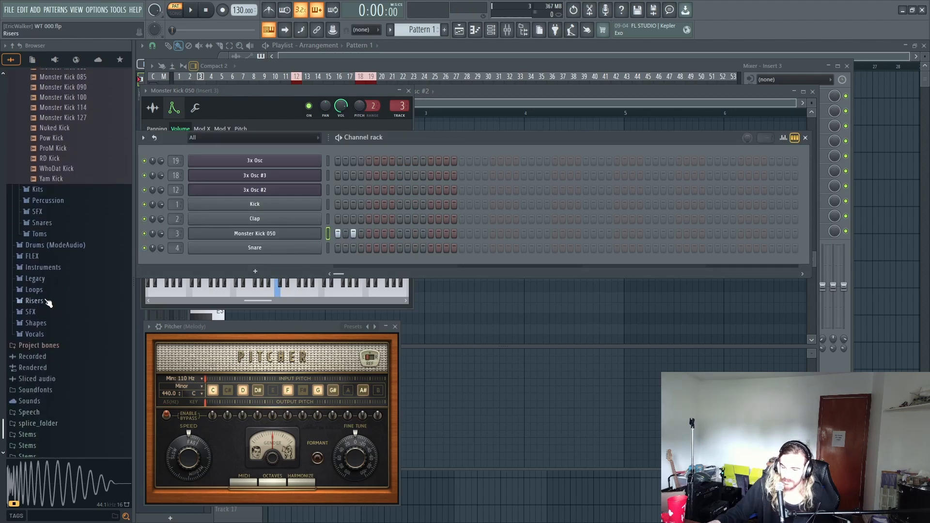
pyautogui.click(51, 225)
pyautogui.scroll(-6, 63, 267)
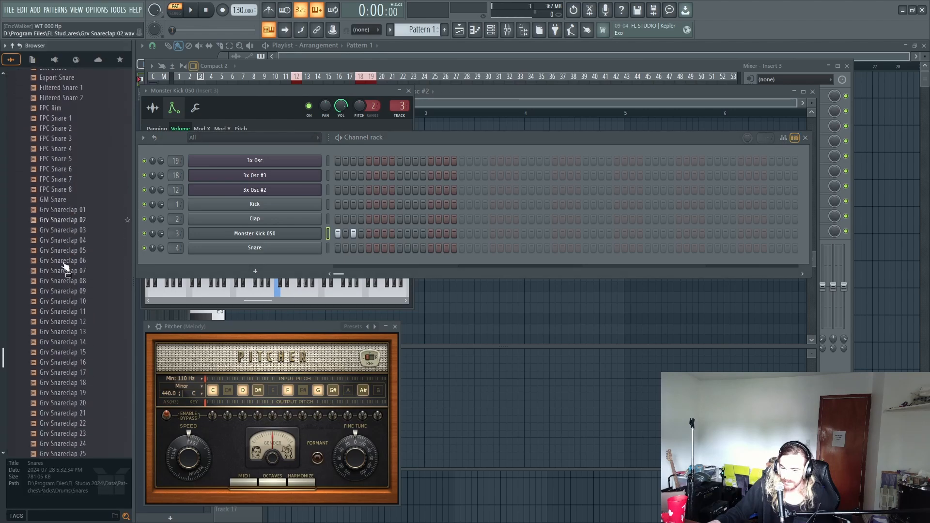
# - Preview snare samples in the Snares folder, including the Grv Snareclap, Importer, Industrial and Jung snares
pyautogui.scroll(-3, 64, 262)
pyautogui.click(70, 225)
pyautogui.click(73, 215)
pyautogui.click(76, 205)
pyautogui.click(76, 195)
pyautogui.scroll(-4, 63, 259)
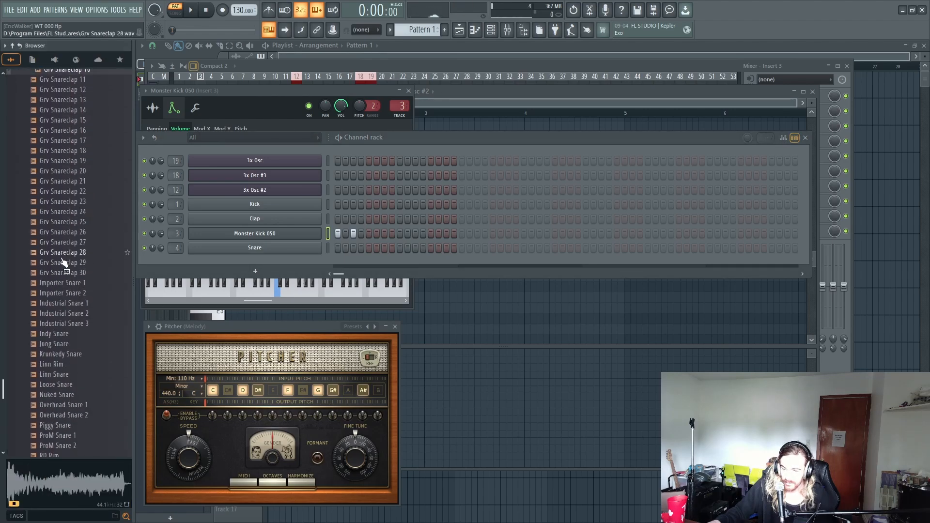
pyautogui.scroll(-2, 62, 259)
pyautogui.click(66, 237)
pyautogui.click(67, 246)
pyautogui.click(76, 237)
pyautogui.click(48, 286)
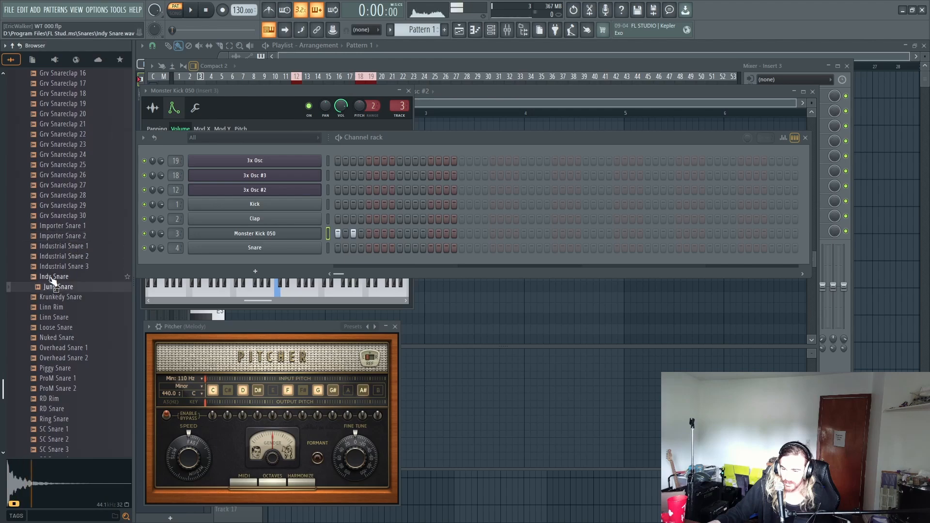
# - Load Importer Snare 2 onto the Clap channel
pyautogui.click(68, 235)
pyautogui.scroll(-3, 70, 208)
pyautogui.moveTo(71, 182); pyautogui.dragTo(246, 219)
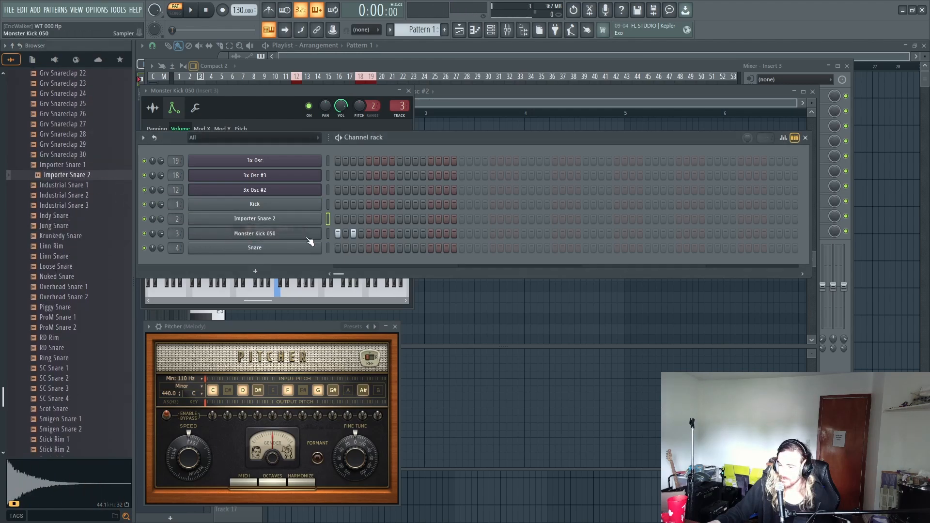
# - Place snare hits on steps 5 and 13, move the second kick hit from step 3 to step 11, and play the pattern
pyautogui.click(369, 219)
pyautogui.click(431, 219)
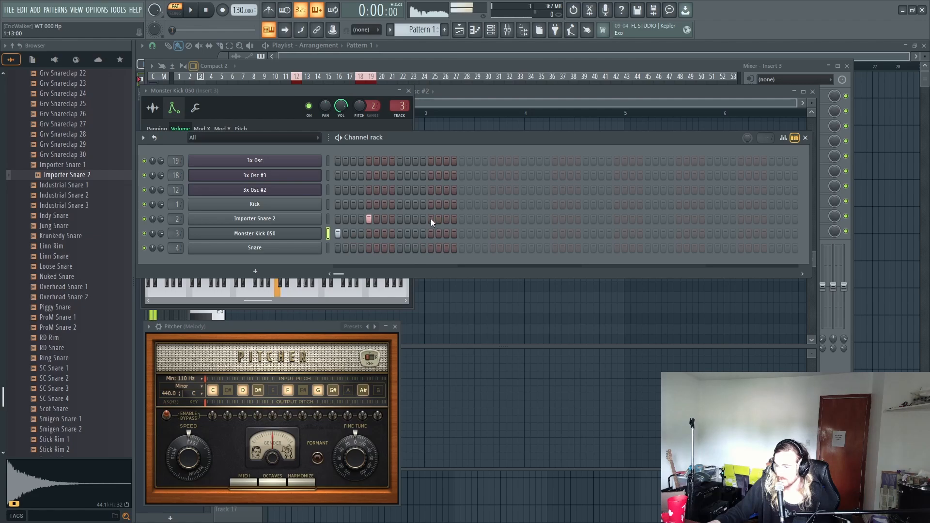
pyautogui.click(415, 234)
pyautogui.press('space')
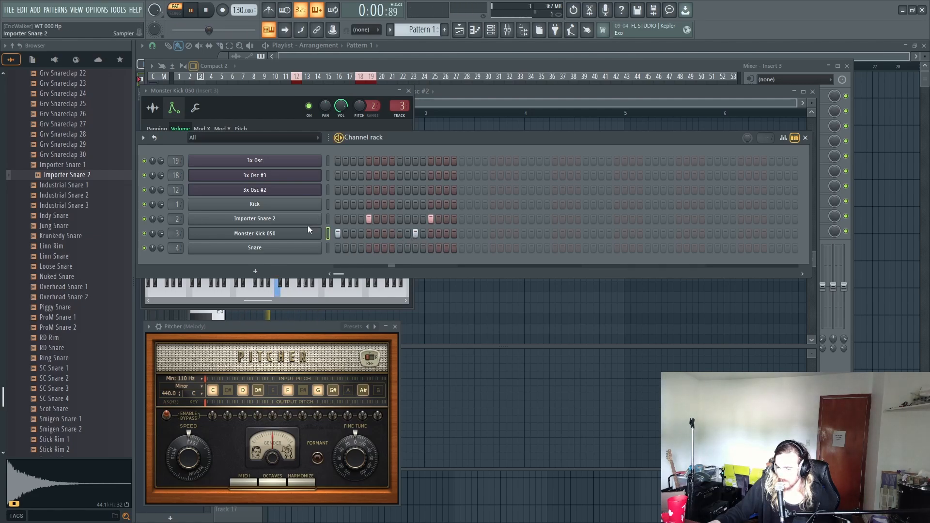
pyautogui.press('space')
# - In the Monster Kick 050 piano roll, redraw the C5 kick notes on steps 1 and 11 of bar 1 and add the same hits in bar 2
pyautogui.rightClick(322, 228)
pyautogui.click(345, 233)
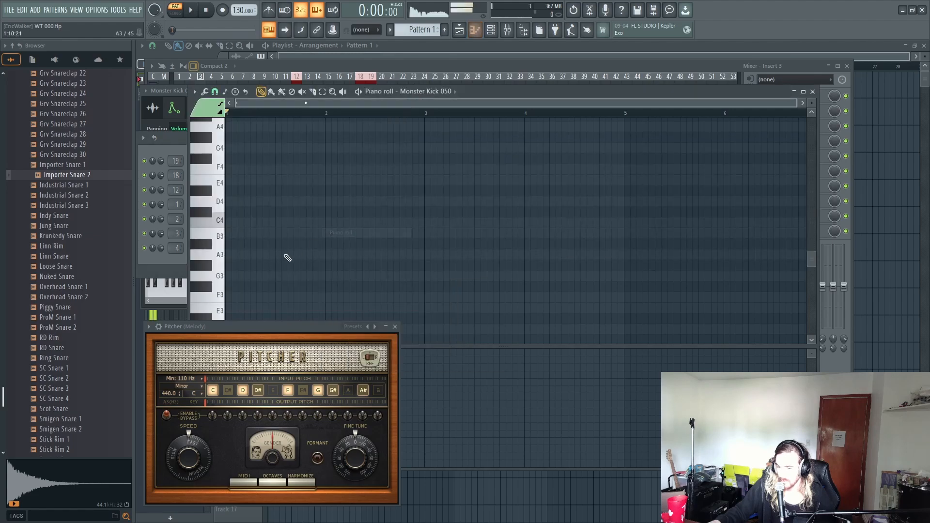
pyautogui.scroll(12, 251, 245)
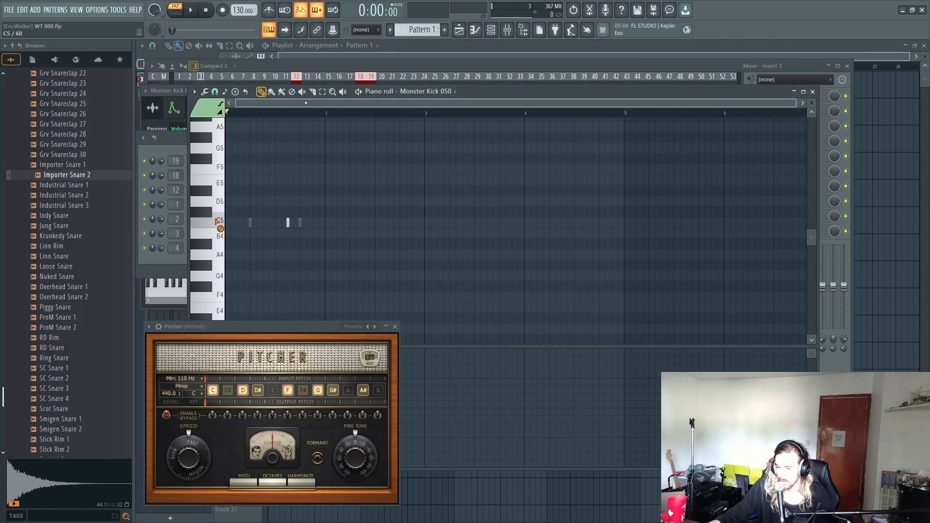
pyautogui.moveTo(226, 222); pyautogui.dragTo(231, 224)
pyautogui.press('space')
pyautogui.rightClick(288, 223)
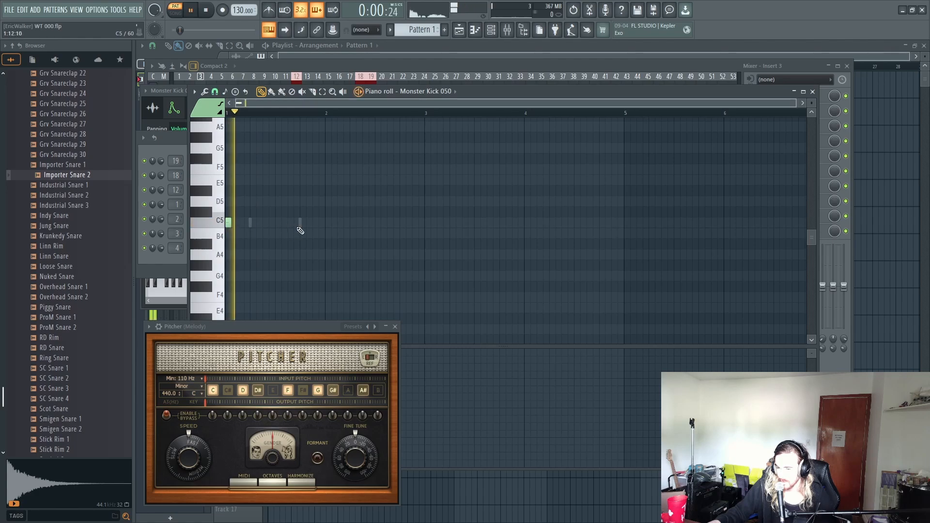
pyautogui.click(290, 222)
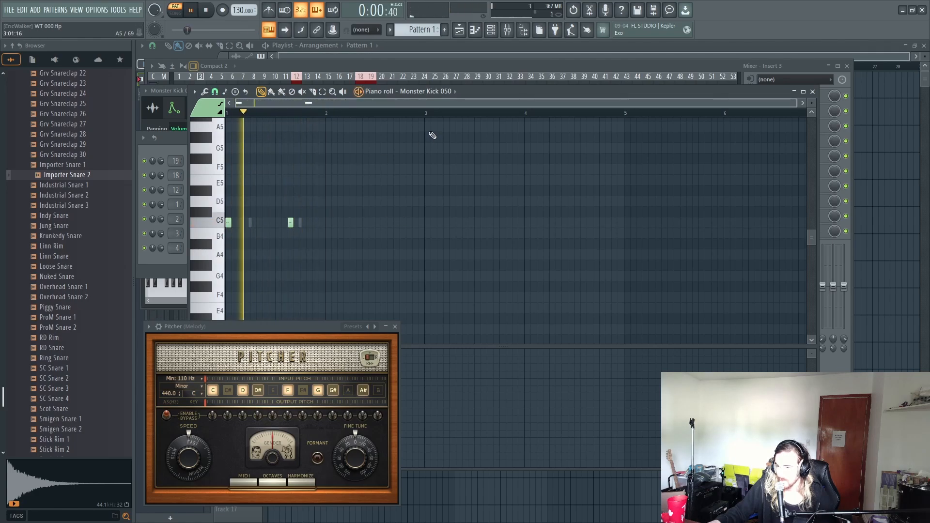
pyautogui.press('space')
pyautogui.click(328, 222)
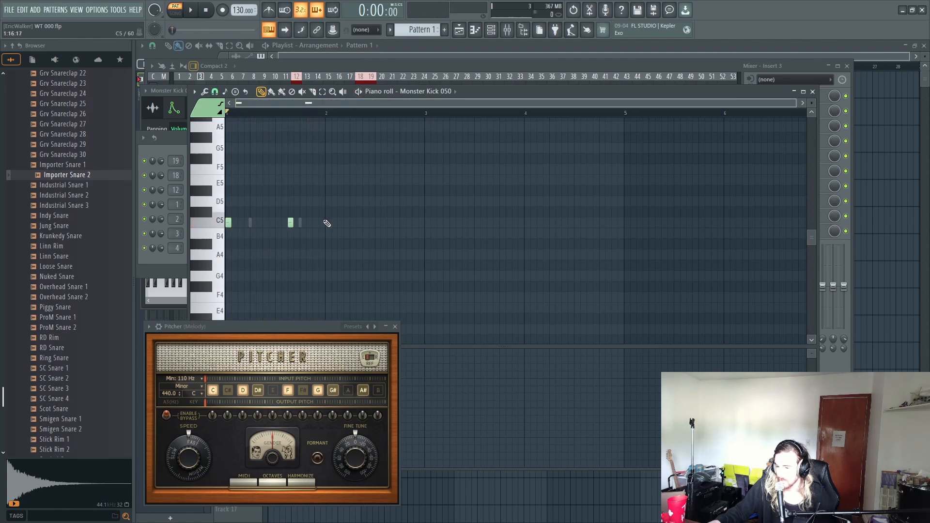
pyautogui.click(389, 222)
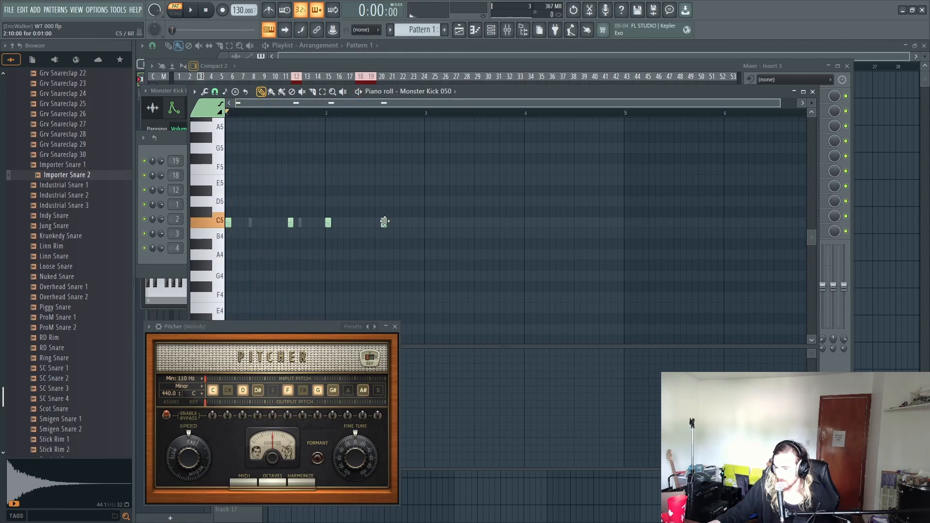
# - Lengthen the Importer Snare 2 notes in bar 1 to two steps and add C5 snare hits across bar 2, including steps 5, 8 and 13
pyautogui.rightClick(301, 223)
pyautogui.moveTo(356, 198); pyautogui.dragTo(264, 222)
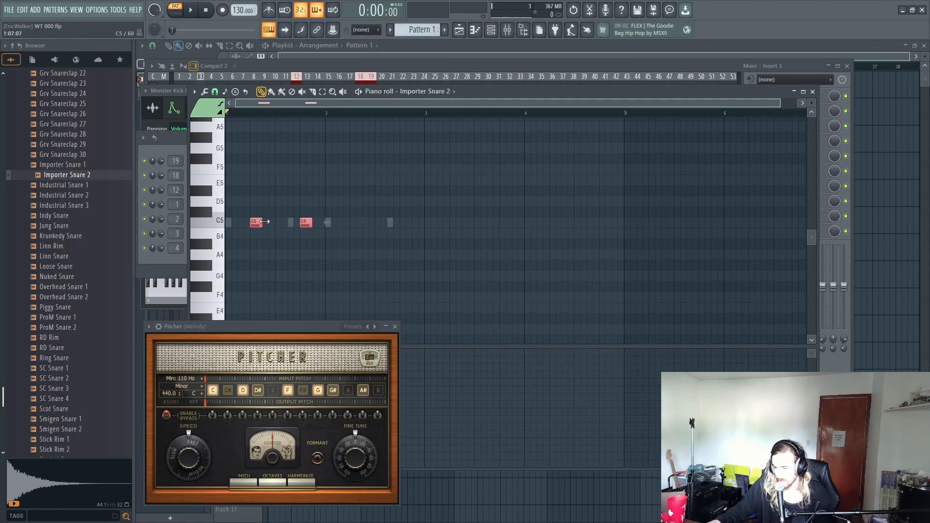
pyautogui.click(391, 205)
pyautogui.click(355, 223)
pyautogui.click(407, 223)
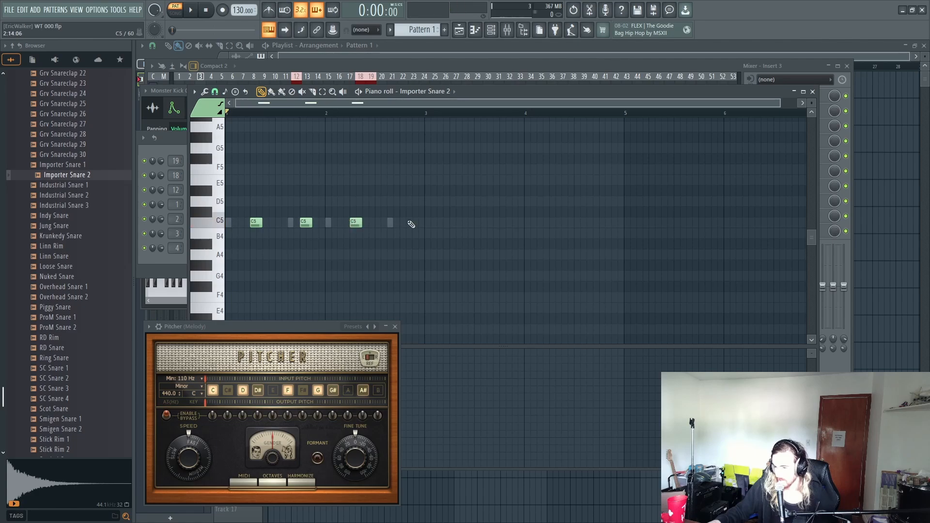
pyautogui.click(375, 222)
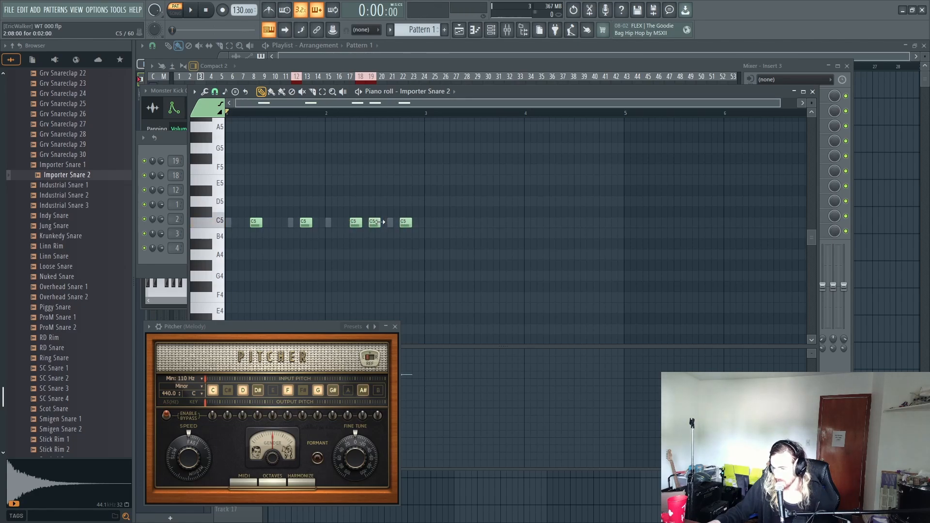
# - Enable Importer Snare 2's volume envelope, turn attack, hold, decay and sustain fully down, and play the pattern
pyautogui.click(491, 30)
pyautogui.click(270, 219)
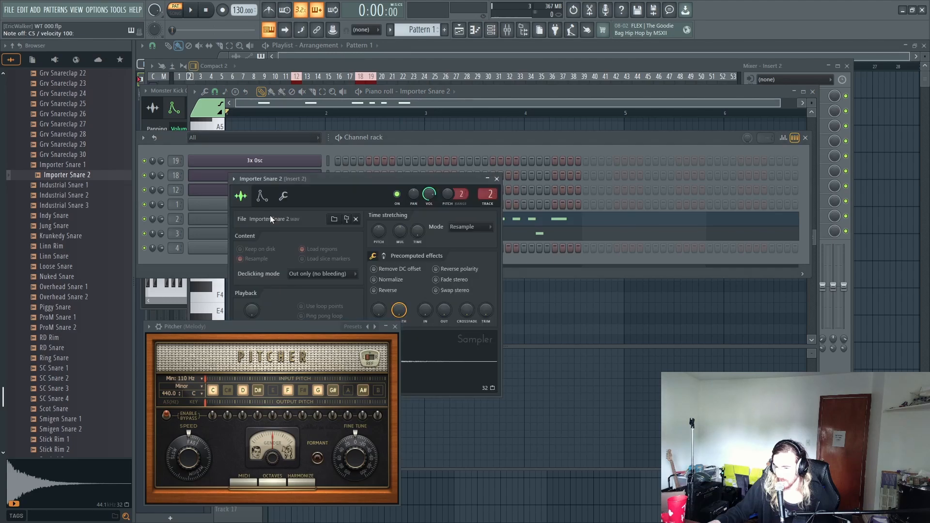
pyautogui.click(262, 196)
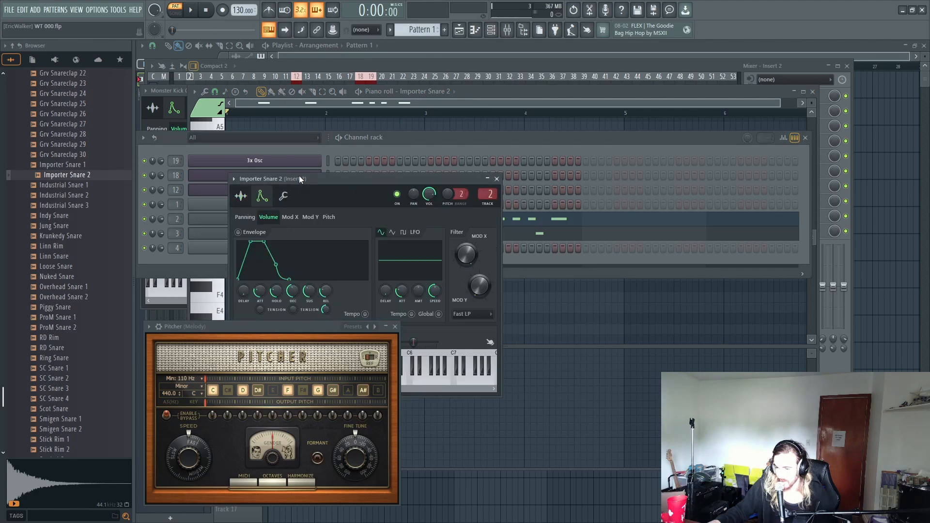
pyautogui.moveTo(300, 177); pyautogui.dragTo(309, 141)
pyautogui.click(246, 196)
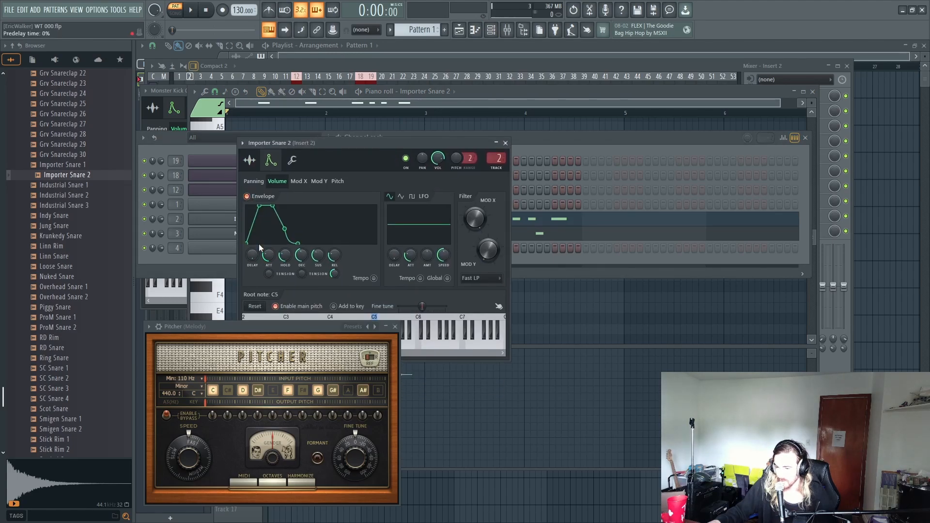
pyautogui.moveTo(269, 254); pyautogui.dragTo(320, 276)
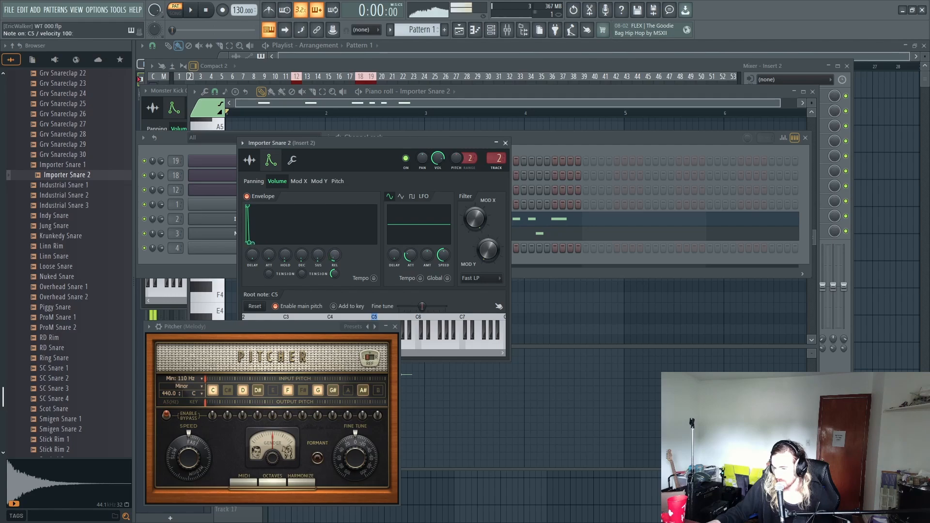
pyautogui.click(554, 137)
pyautogui.press('space')
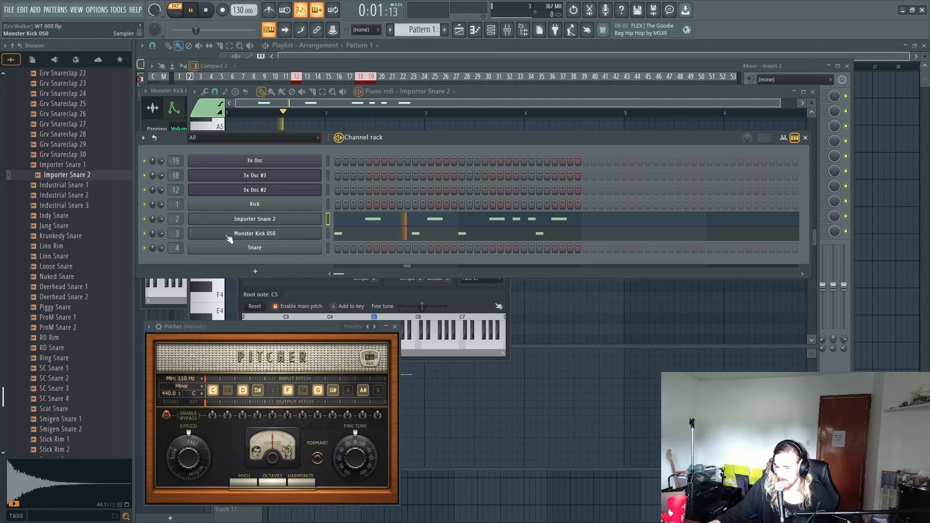
pyautogui.press('space')
# - Name mixer insert 2 "Snare" and give it the Misty Rose color #E9C8C8
pyautogui.press('F9')
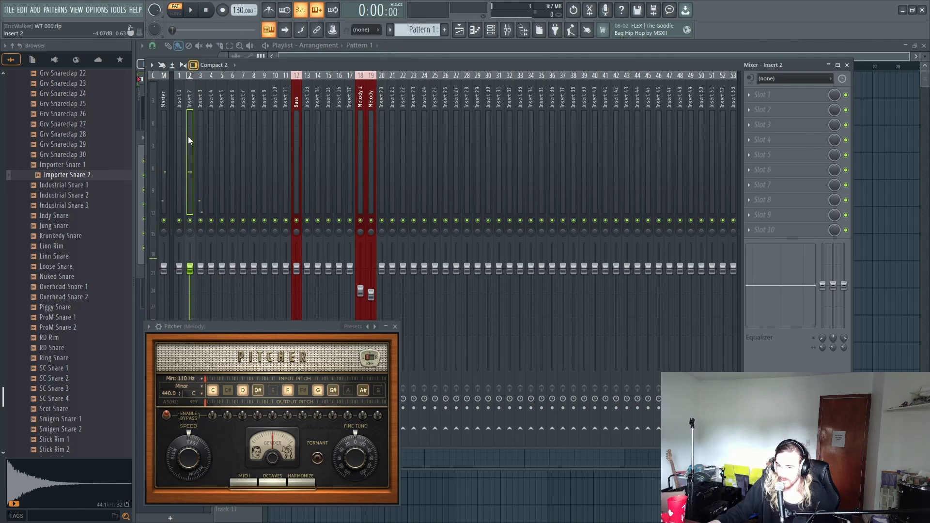
pyautogui.press('F2')
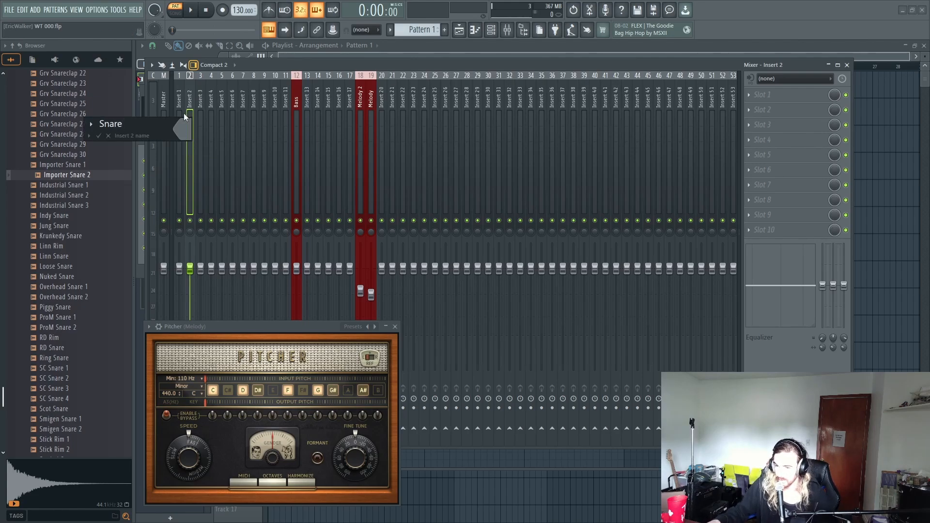
pyautogui.click(183, 128)
pyautogui.click(213, 285)
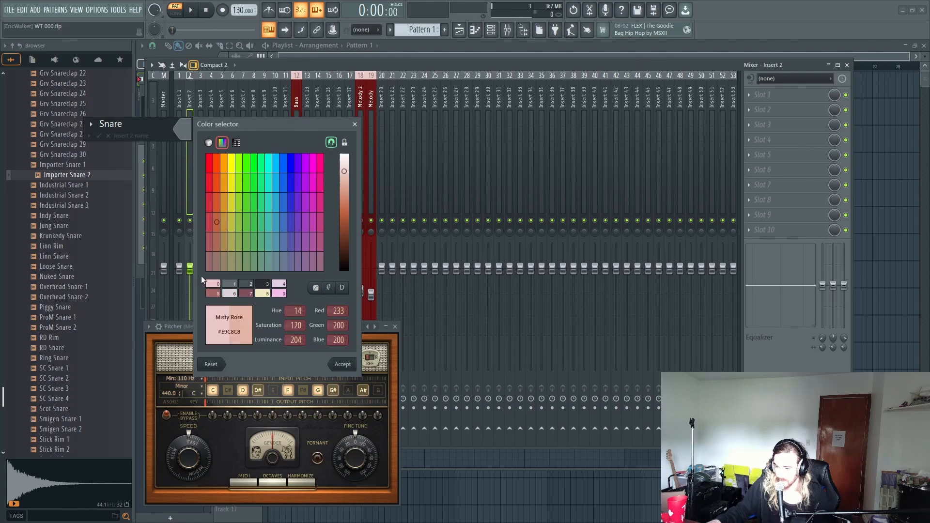
pyautogui.press('Return')
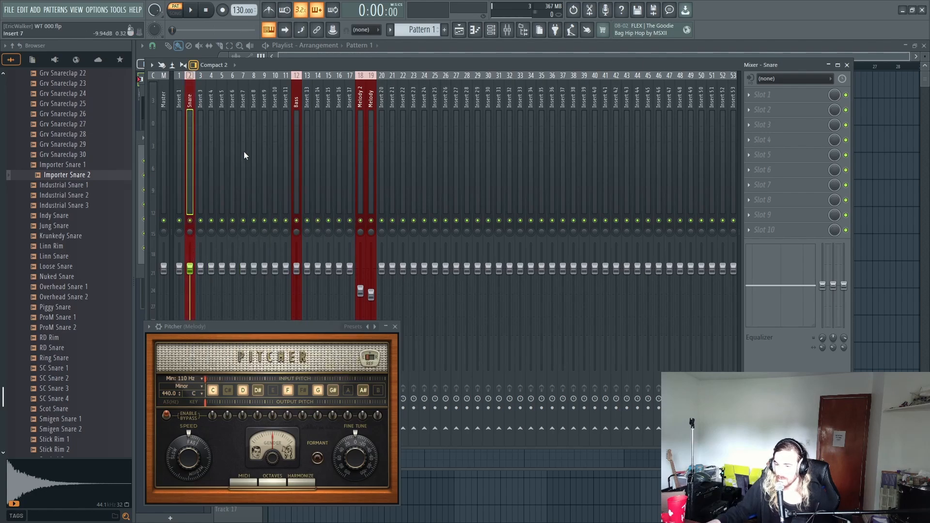
# - Name mixer insert 3 "kick" and give it the same Misty Rose color
pyautogui.click(205, 151)
pyautogui.press('F2')
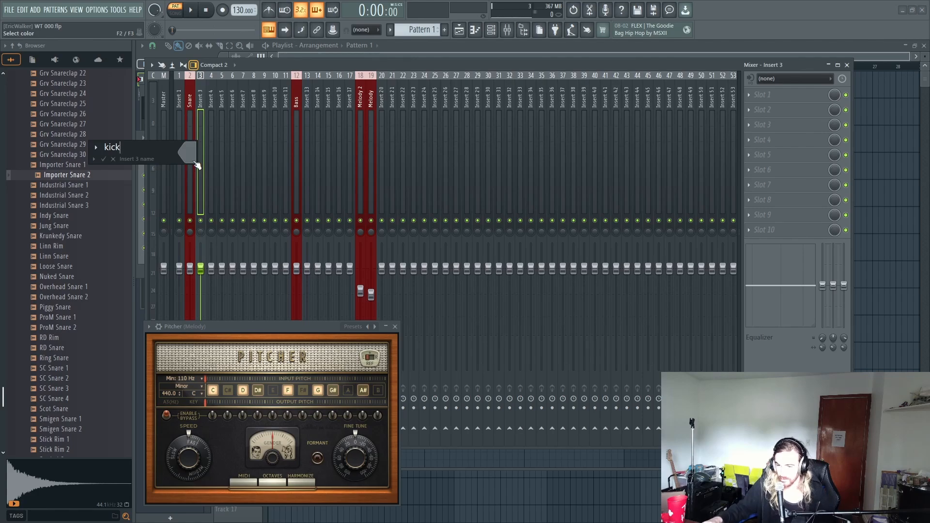
pyautogui.click(194, 160)
pyautogui.click(216, 308)
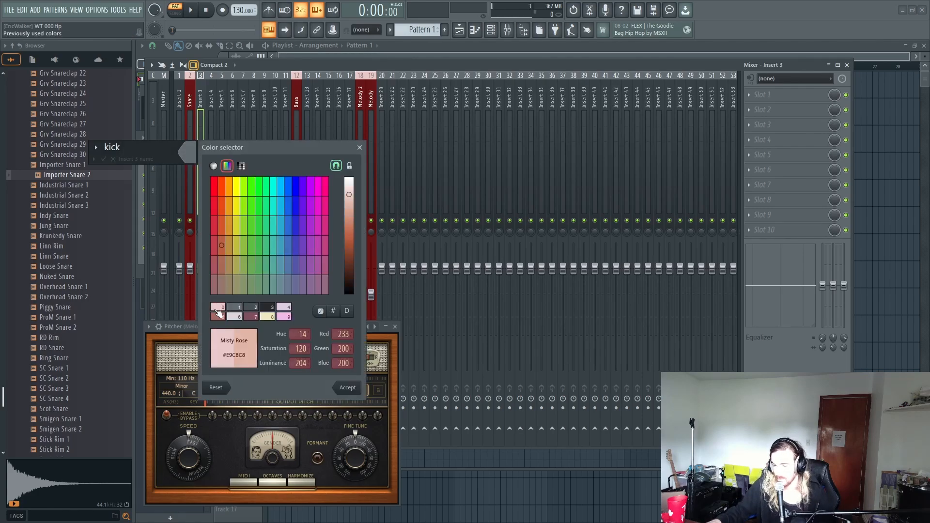
pyautogui.press('Return')
pyautogui.press('Return')
# - Play the pattern to check the Snare and kick levels in the mixer
pyautogui.press('space')
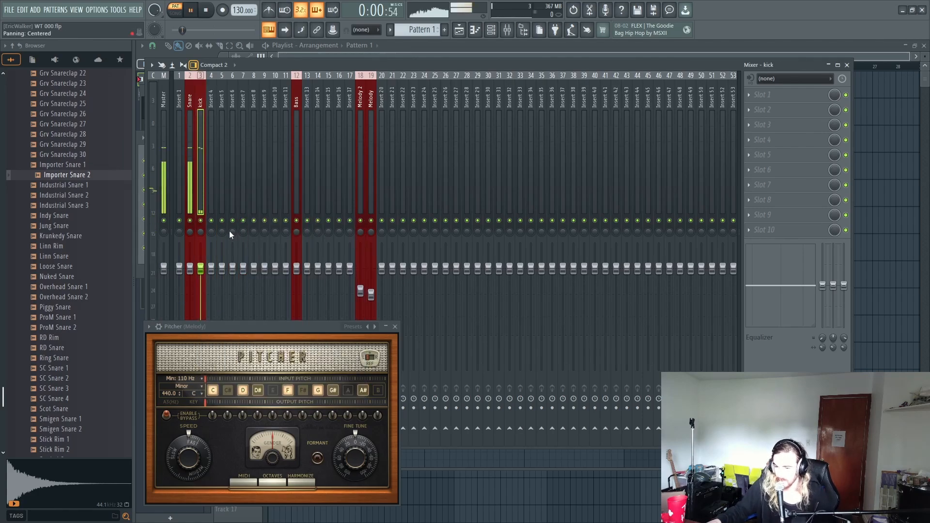
pyautogui.click(195, 210)
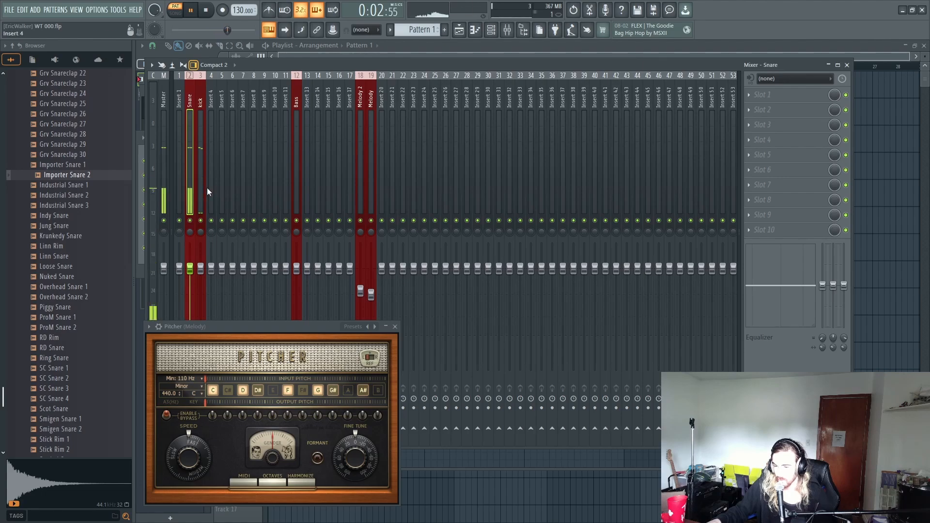
pyautogui.press('space')
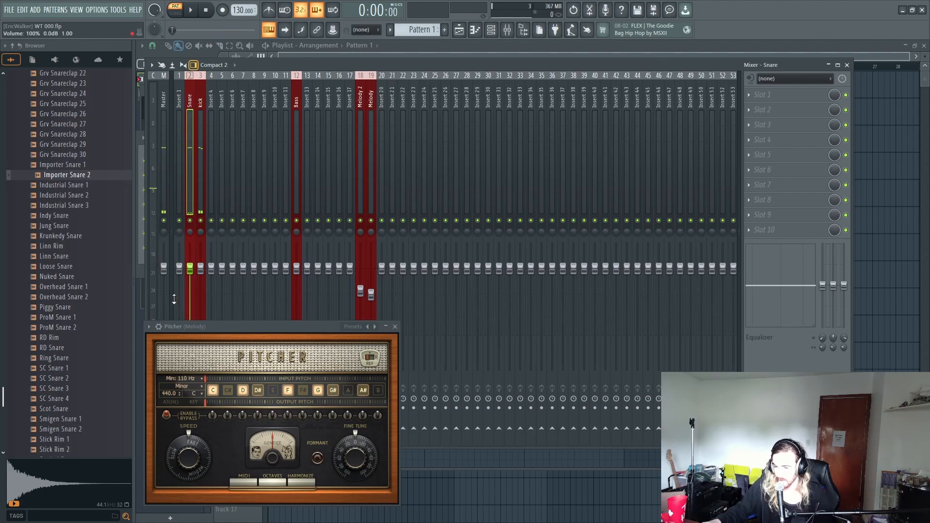
# - Turn off the Detached option for the Pitcher window and bring the mixer in front of it
pyautogui.click(149, 326)
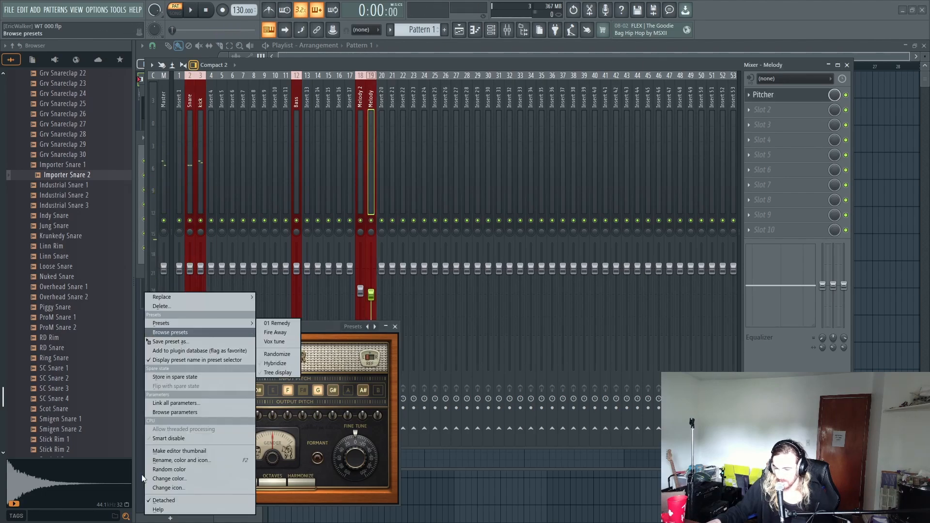
pyautogui.click(157, 501)
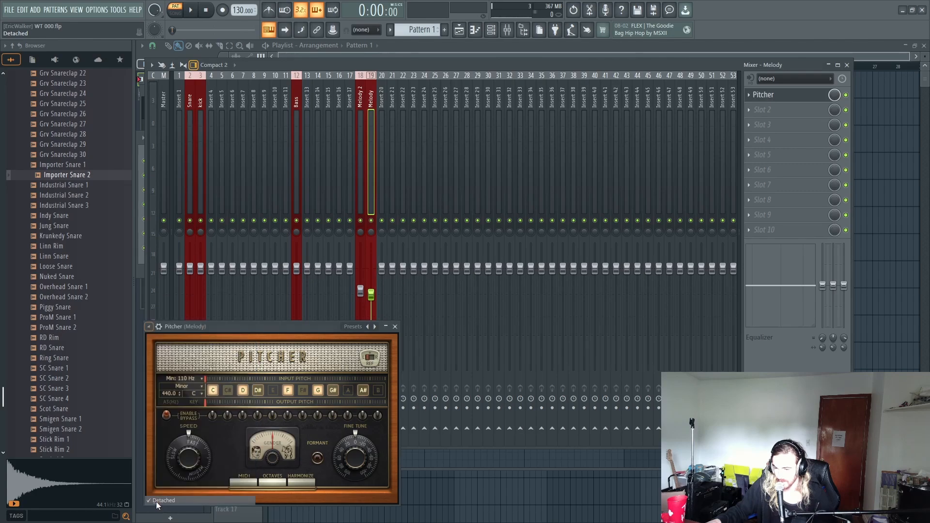
pyautogui.click(192, 166)
# - Select the Snare and kick mixer tracks together, route them to insert 4 only, and check each track's routing
pyautogui.click(196, 168)
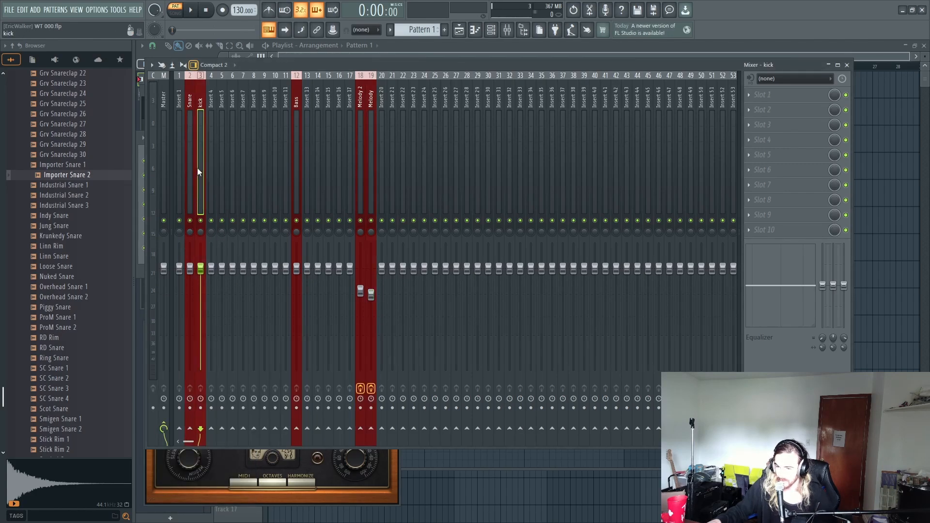
pyautogui.click(184, 164)
pyautogui.click(191, 166)
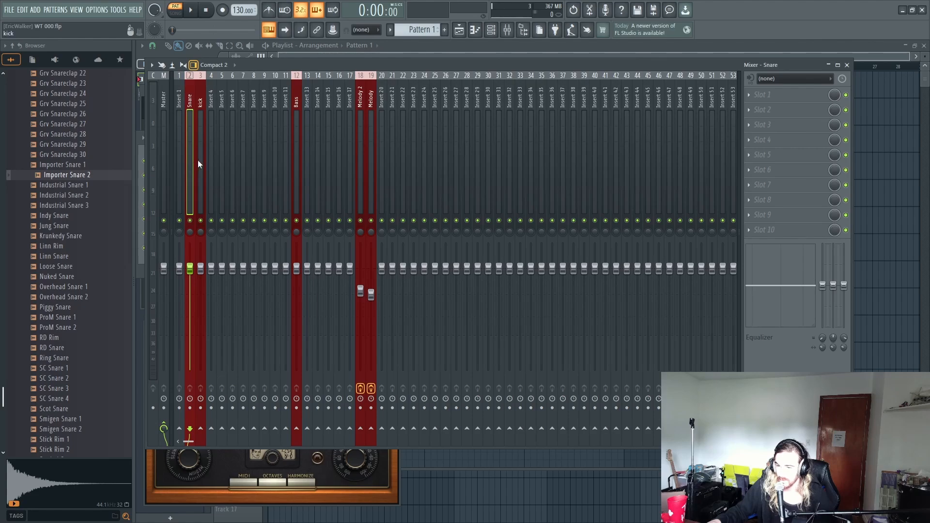
pyautogui.click(202, 147)
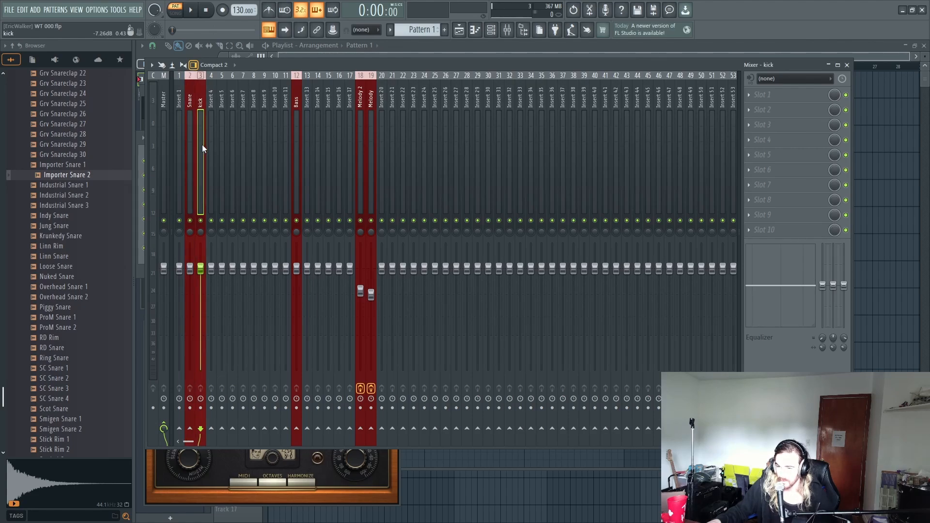
pyautogui.click(192, 144)
pyautogui.click(200, 143)
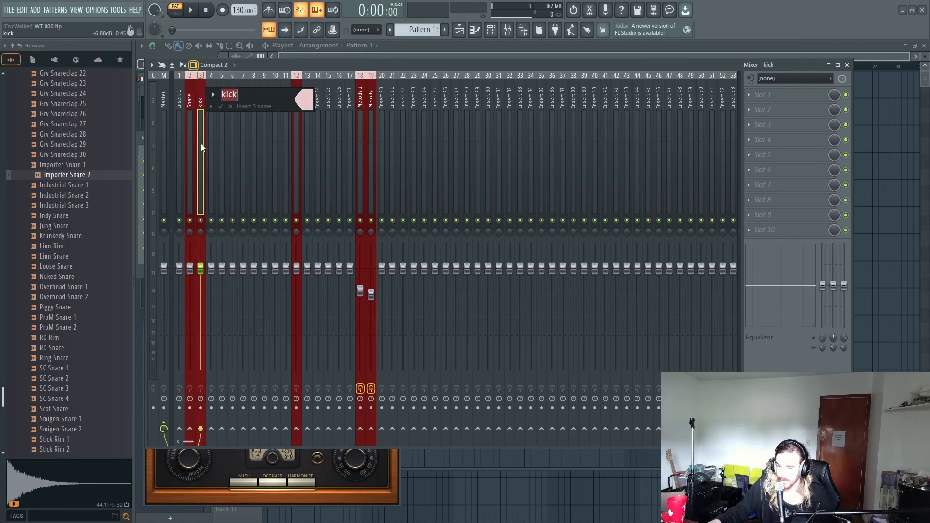
pyautogui.keyDown('ctrl'); pyautogui.click(193, 125); pyautogui.keyUp('ctrl')
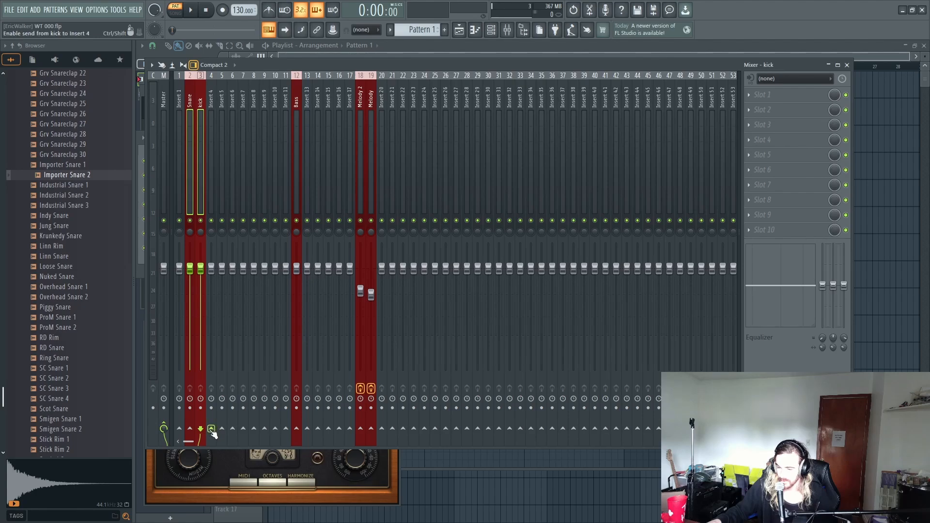
pyautogui.rightClick(212, 431)
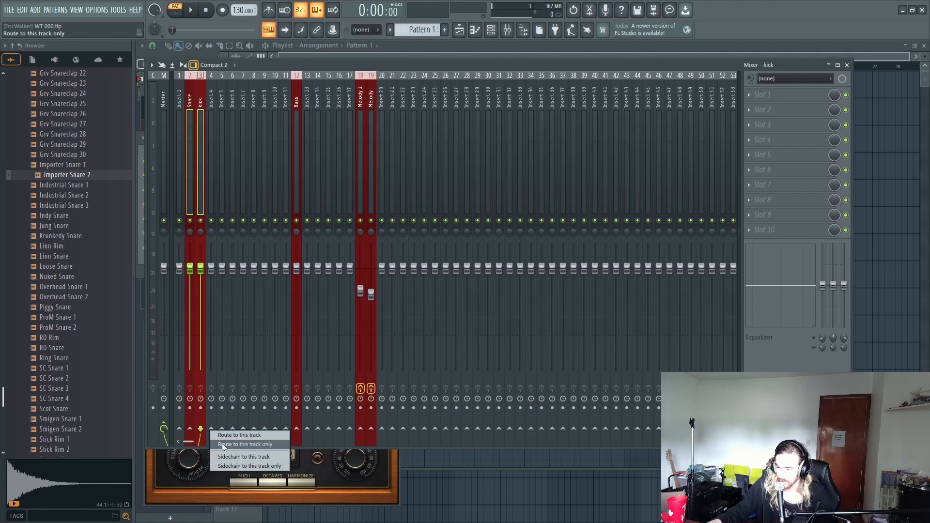
pyautogui.click(222, 443)
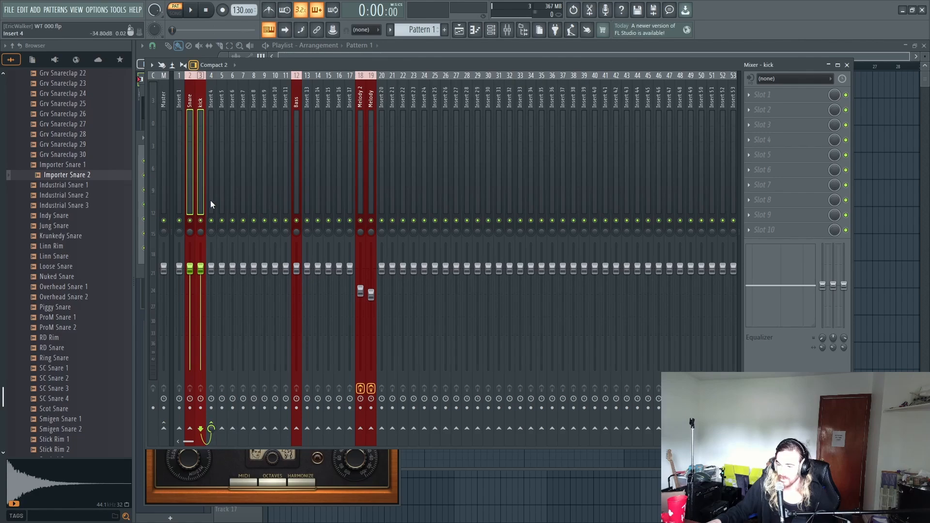
pyautogui.click(197, 195)
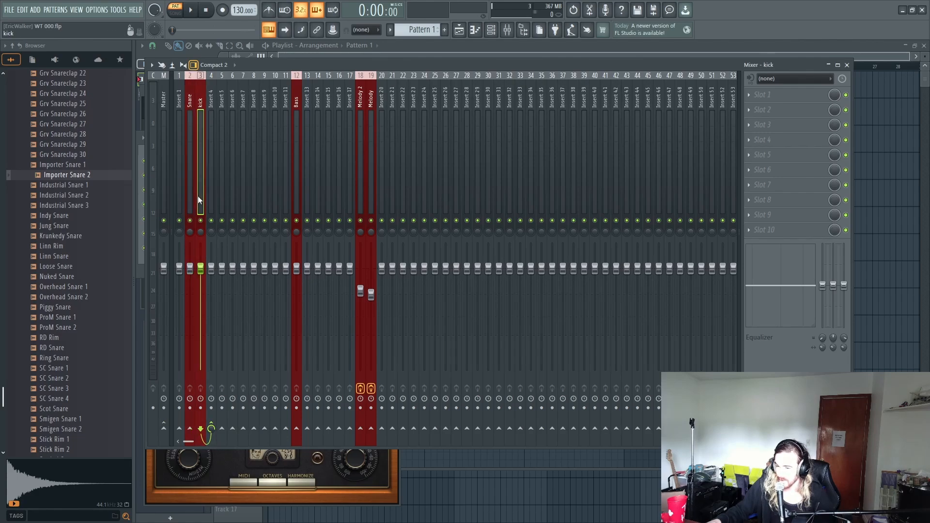
pyautogui.click(193, 190)
# - Name mixer insert 4 "Drums mix" and give it the Dark Slate Gray color
pyautogui.click(208, 192)
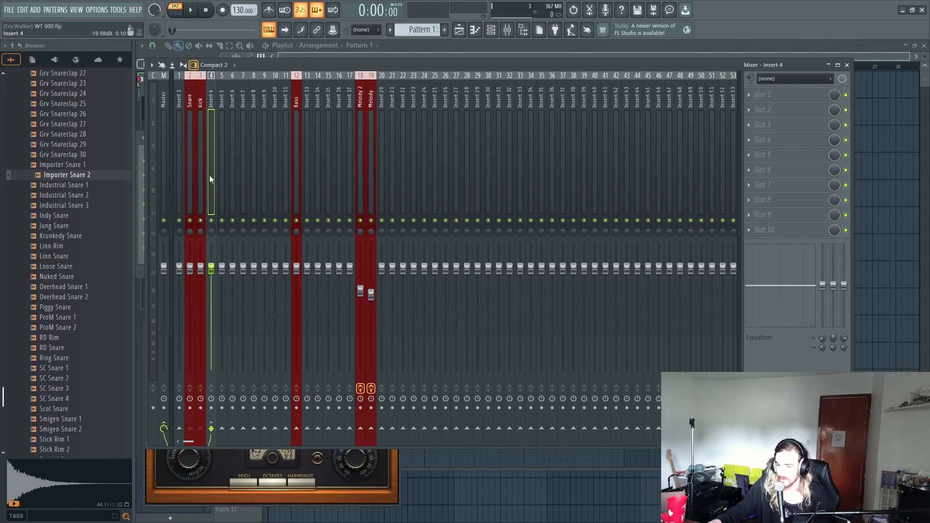
pyautogui.press('F2')
pyautogui.click(213, 174)
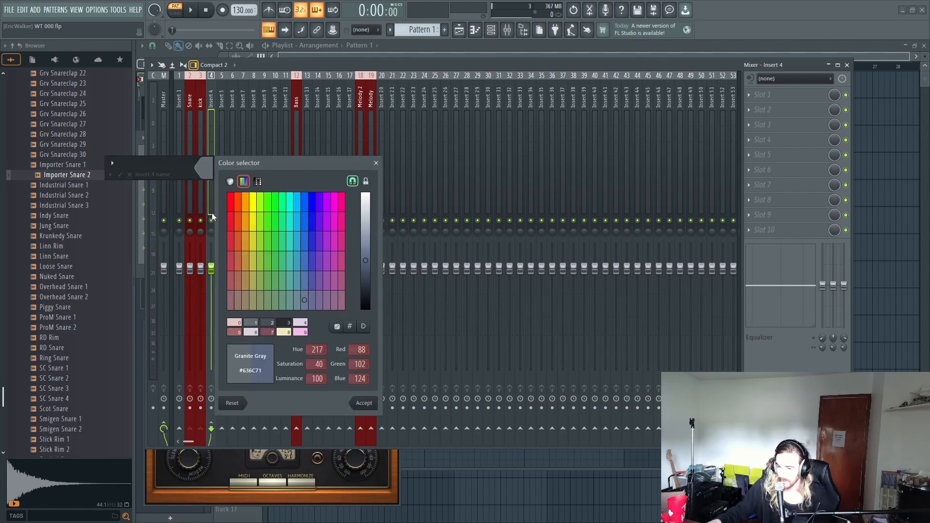
pyautogui.click(289, 321)
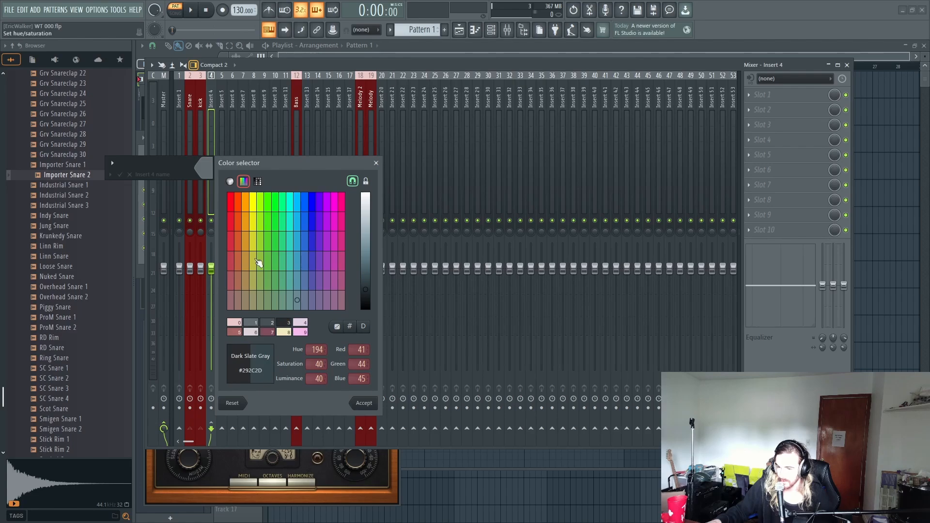
pyautogui.press('Return')
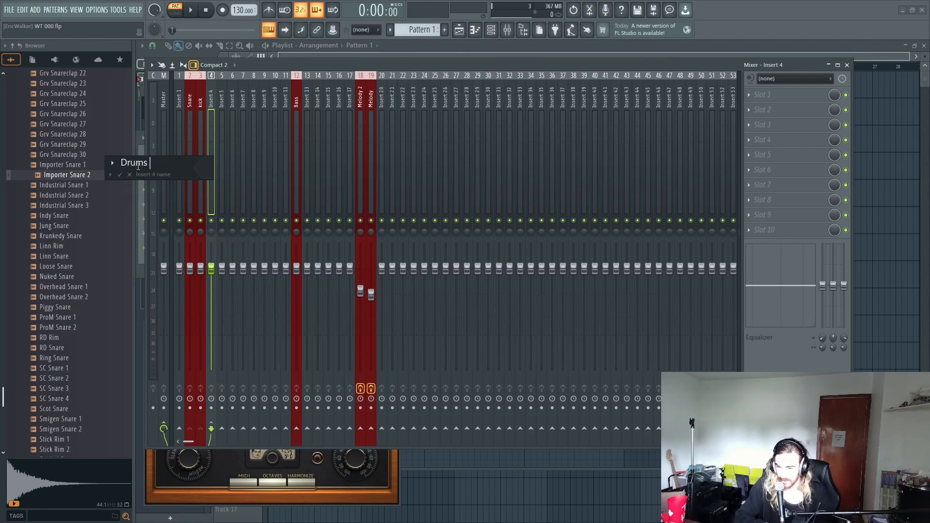
pyautogui.press('Return')
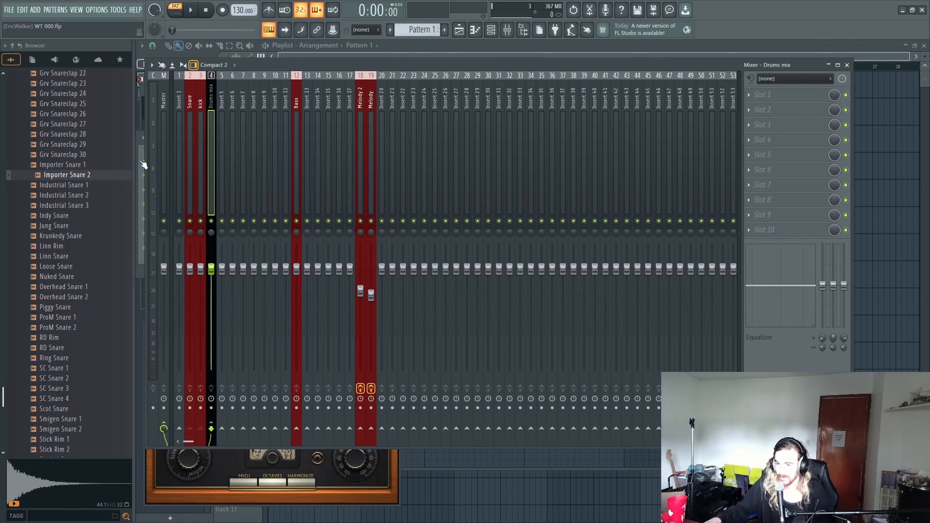
# - Name mixer insert 5 "Drums double" and give it the same Misty Rose color as the kick track
pyautogui.click(222, 153)
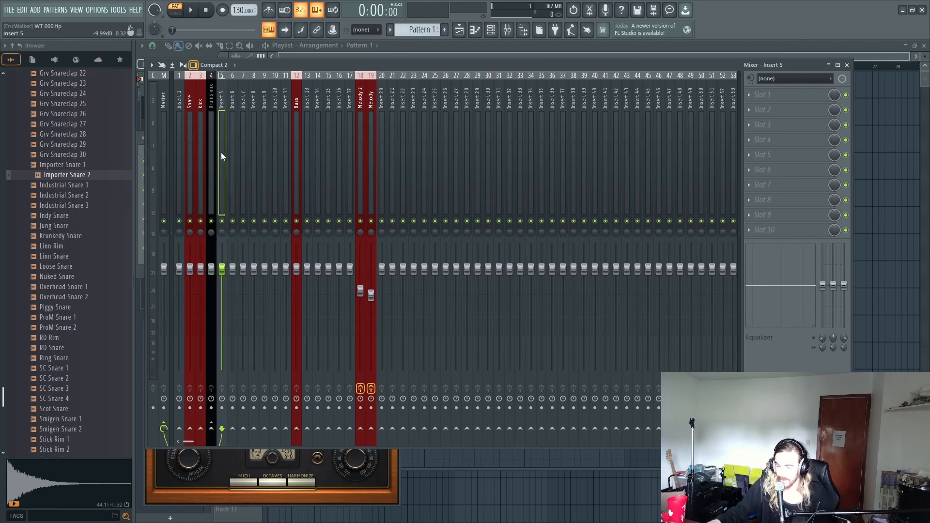
pyautogui.press('F2')
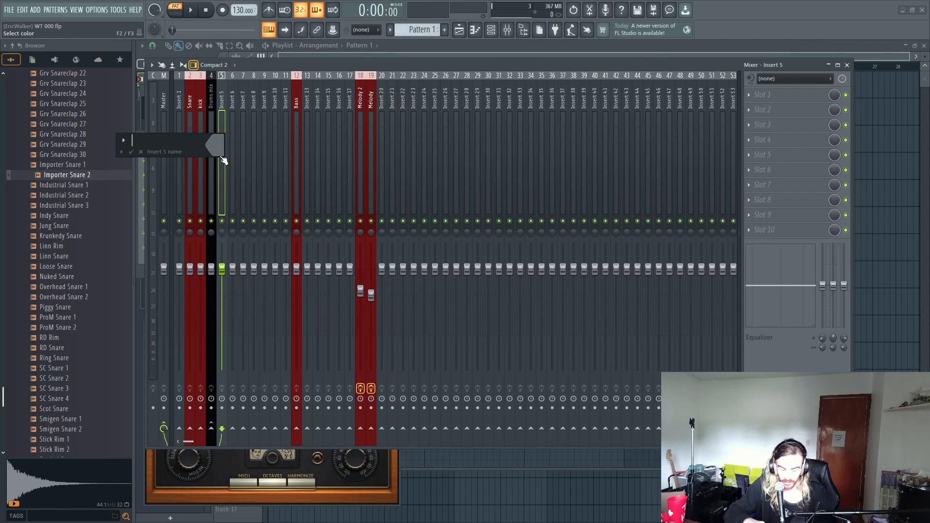
pyautogui.write('Drums double')
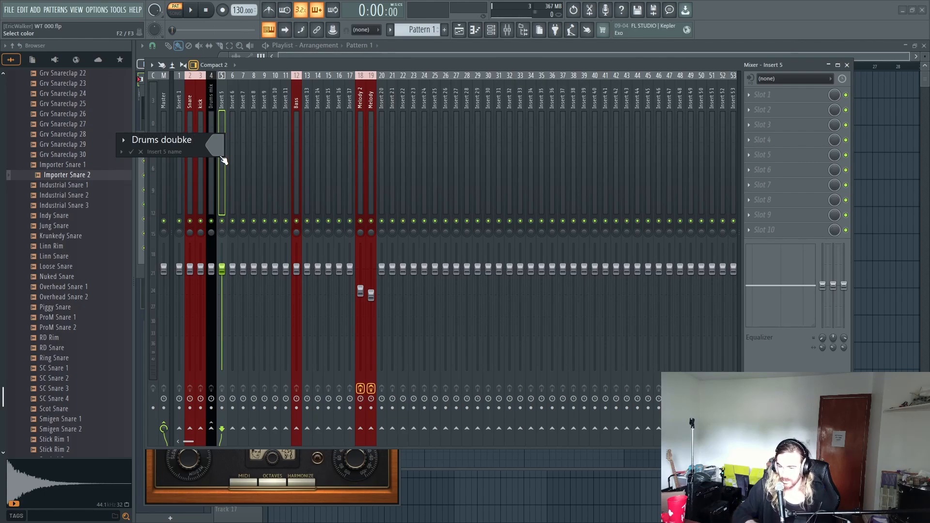
pyautogui.click(222, 158)
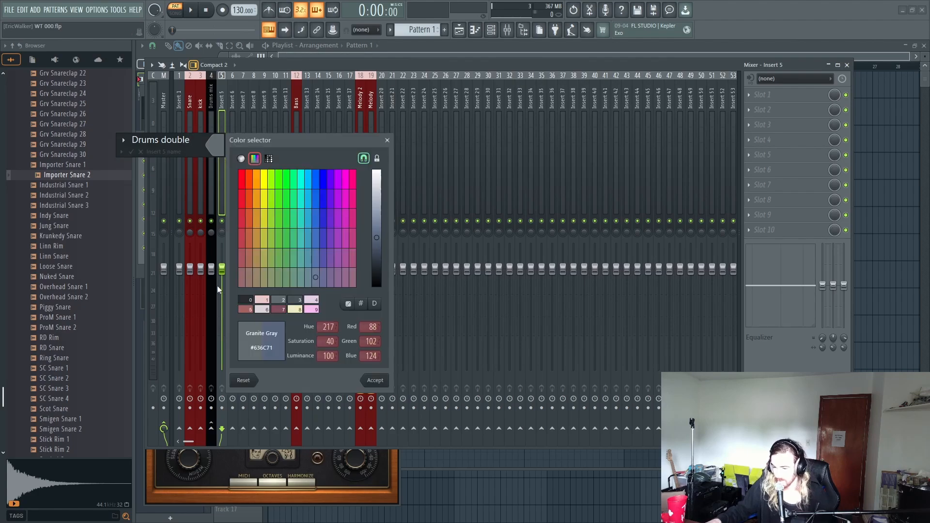
pyautogui.click(264, 301)
pyautogui.press('Return')
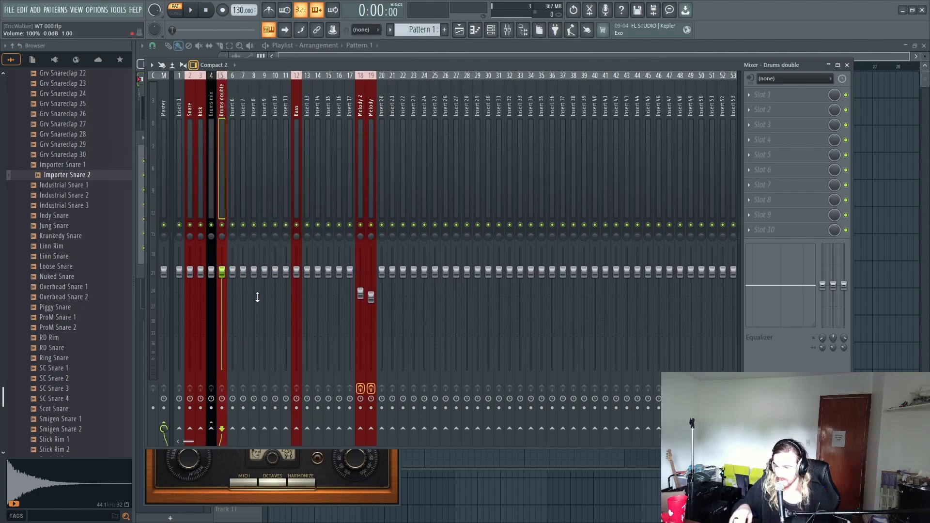
# - Route the Drums mix track to Drums double and play the pattern to check the signal on both tracks
pyautogui.click(209, 205)
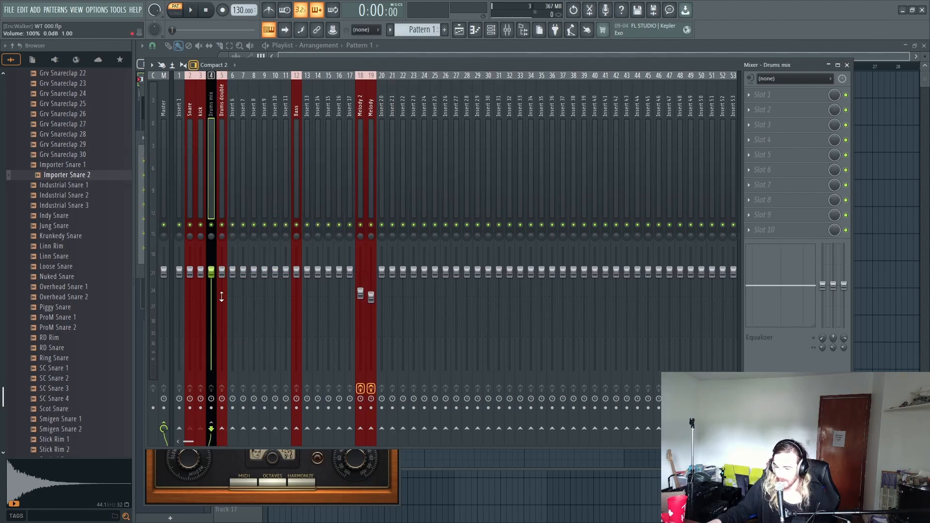
pyautogui.click(221, 428)
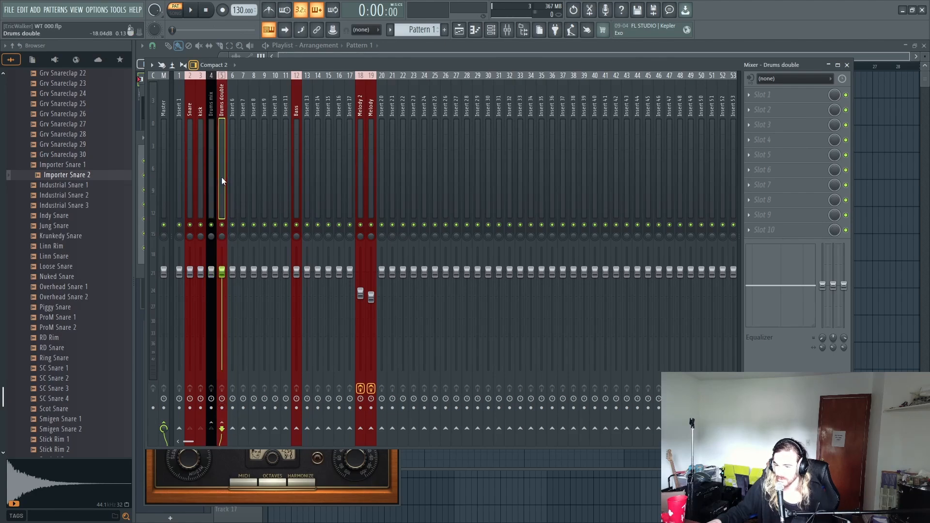
pyautogui.press('space')
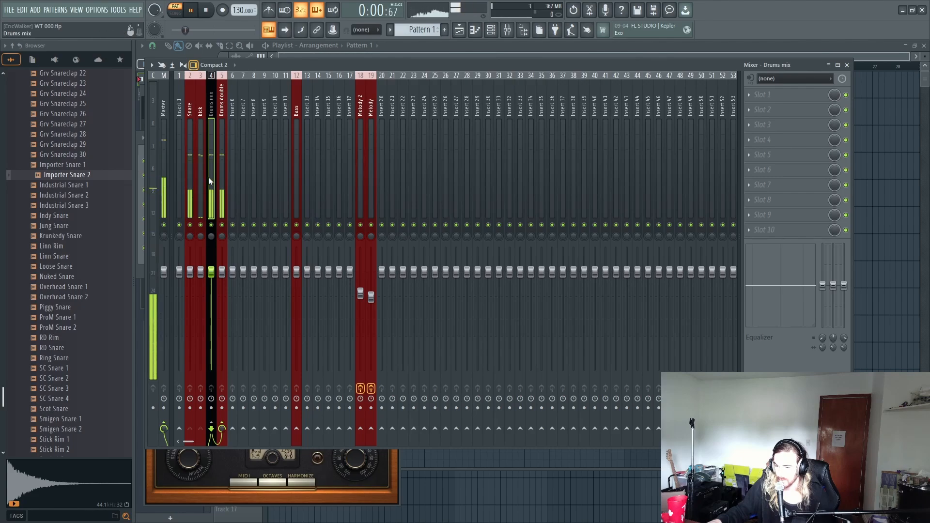
pyautogui.press('space')
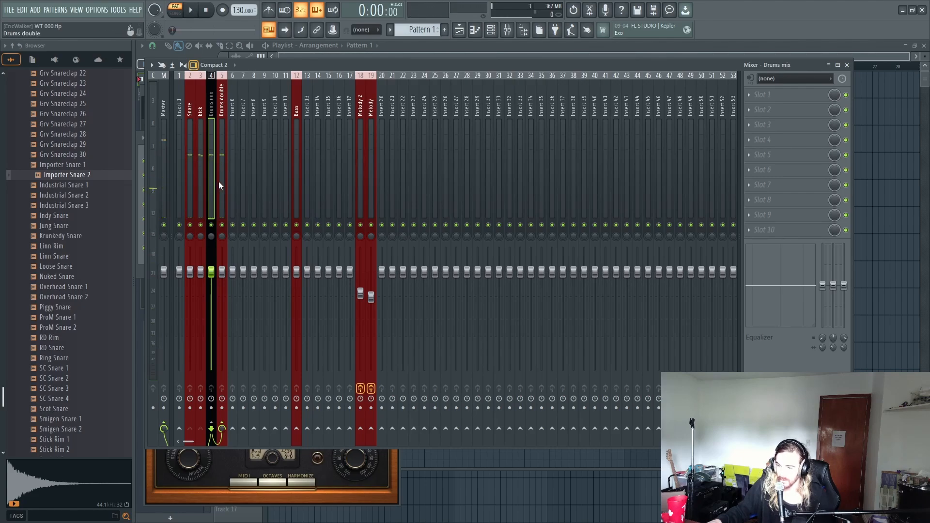
pyautogui.click(221, 180)
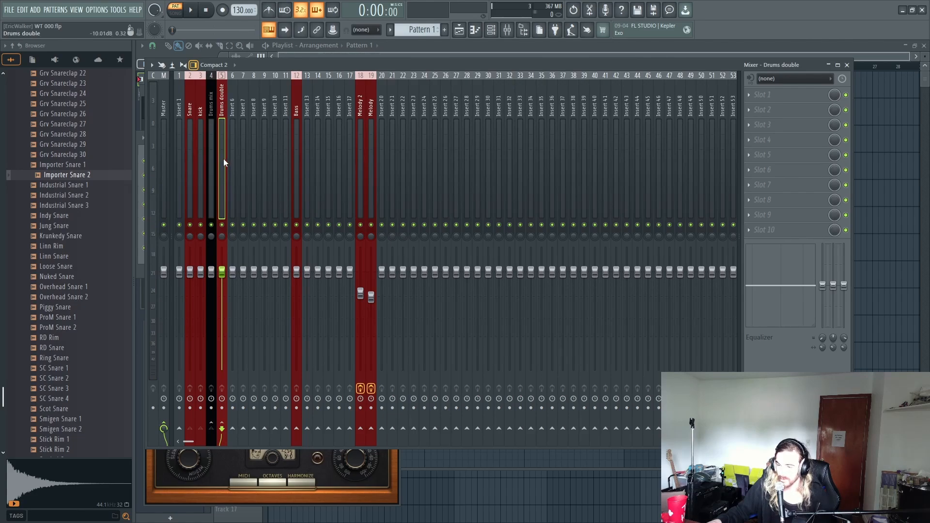
pyautogui.press('space')
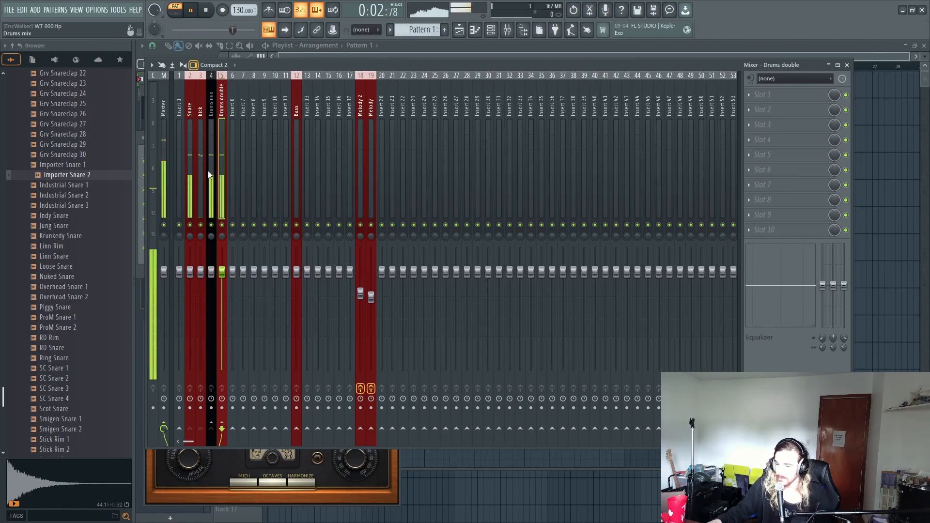
pyautogui.press('space')
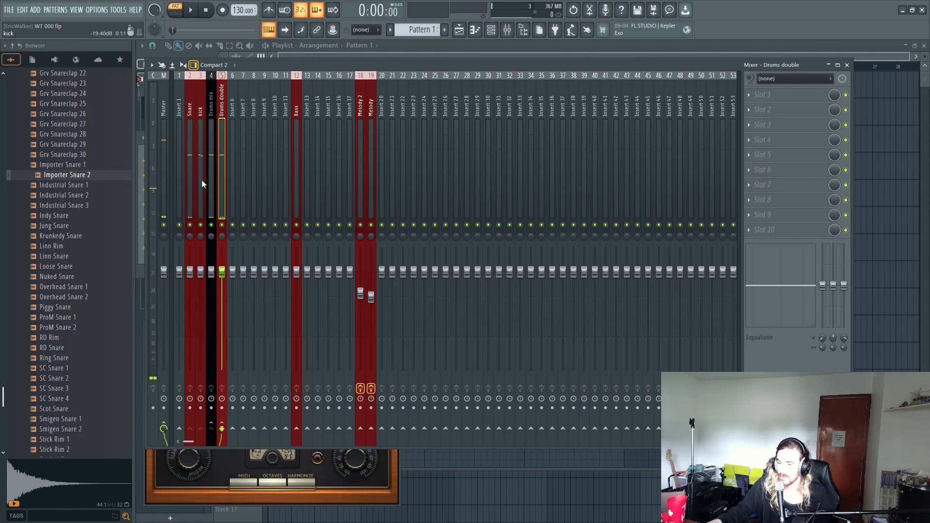
# - Load Fruity Parametric EQ 2 in the first effect slot of the kick track and play the pattern to preview its spectrum
pyautogui.click(199, 170)
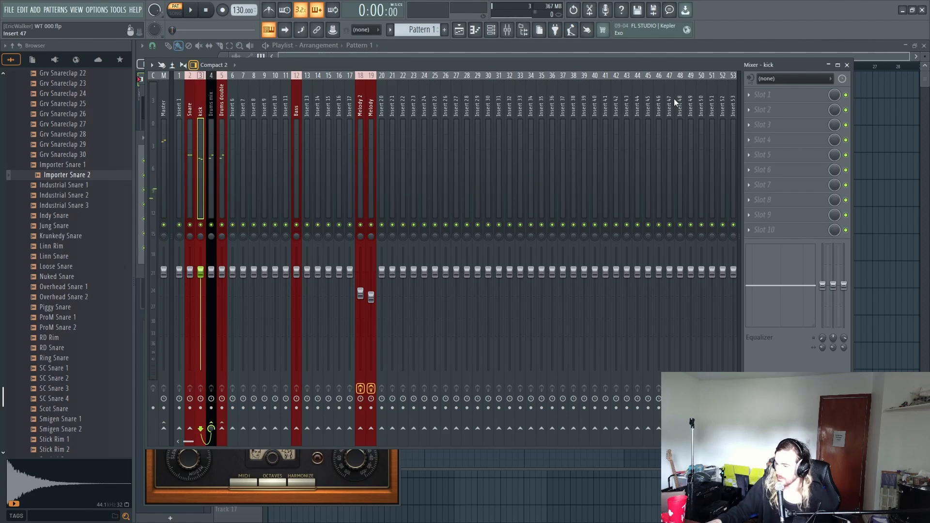
pyautogui.click(781, 94)
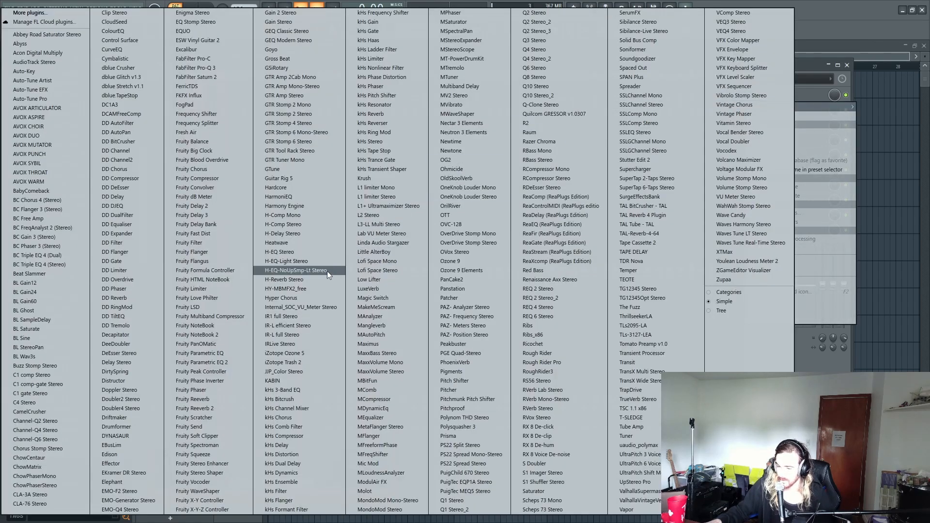
pyautogui.click(228, 362)
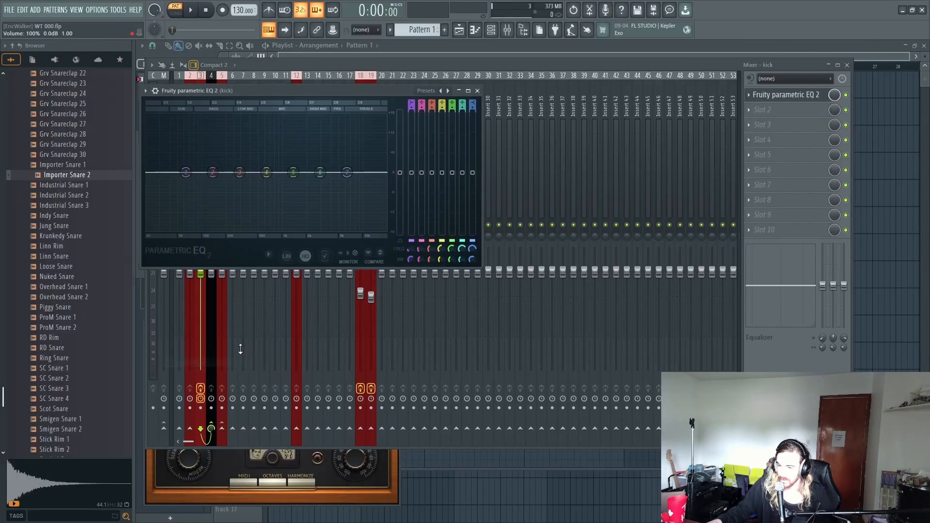
pyautogui.press('space')
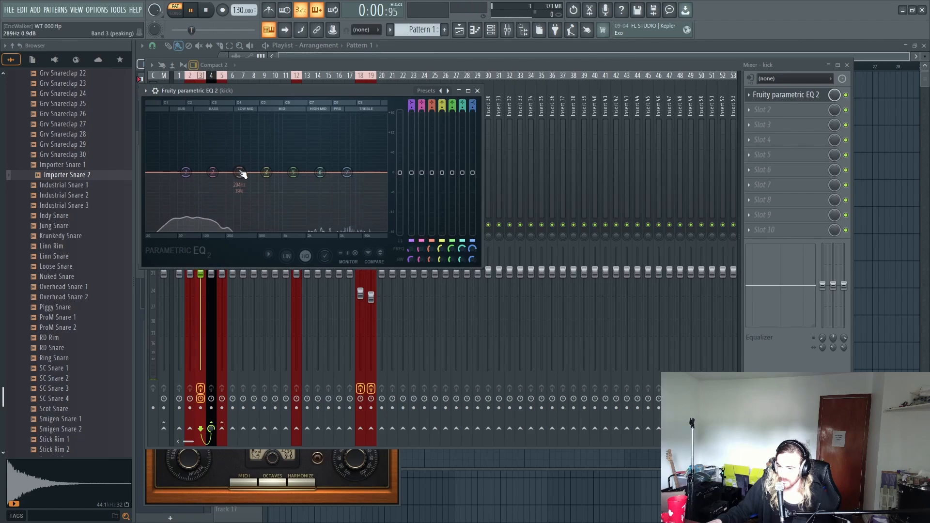
pyautogui.click(406, 65)
pyautogui.press('space')
# - Solo the kick track, play it briefly and reopen its Parametric EQ 2
pyautogui.rightClick(202, 224)
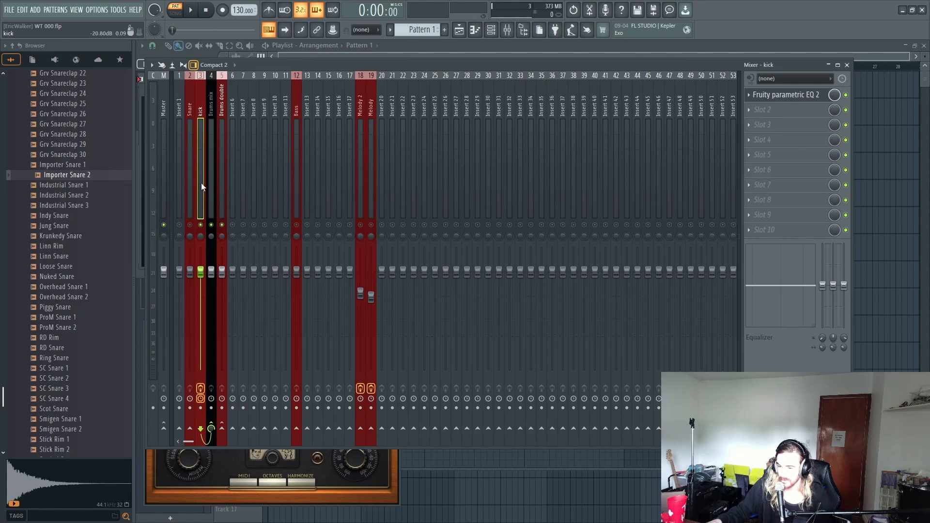
pyautogui.press('space')
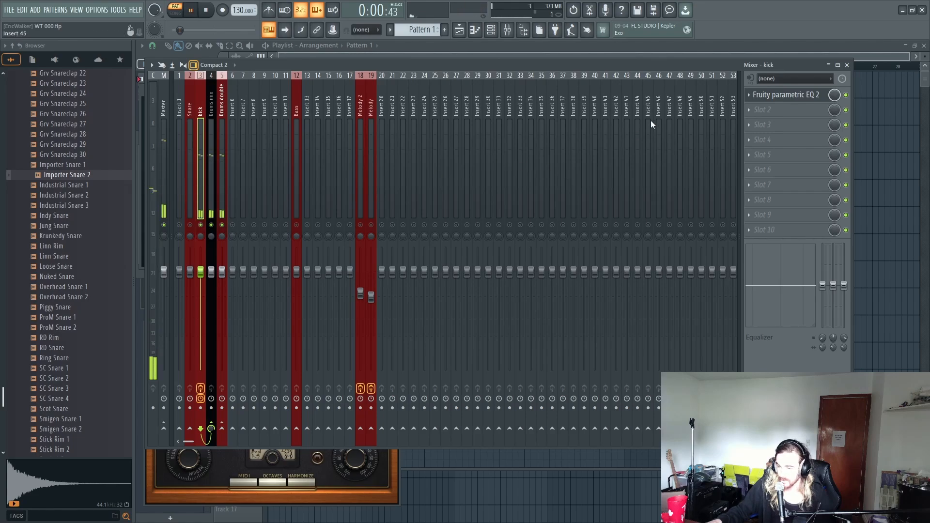
pyautogui.click(794, 100)
pyautogui.press('space')
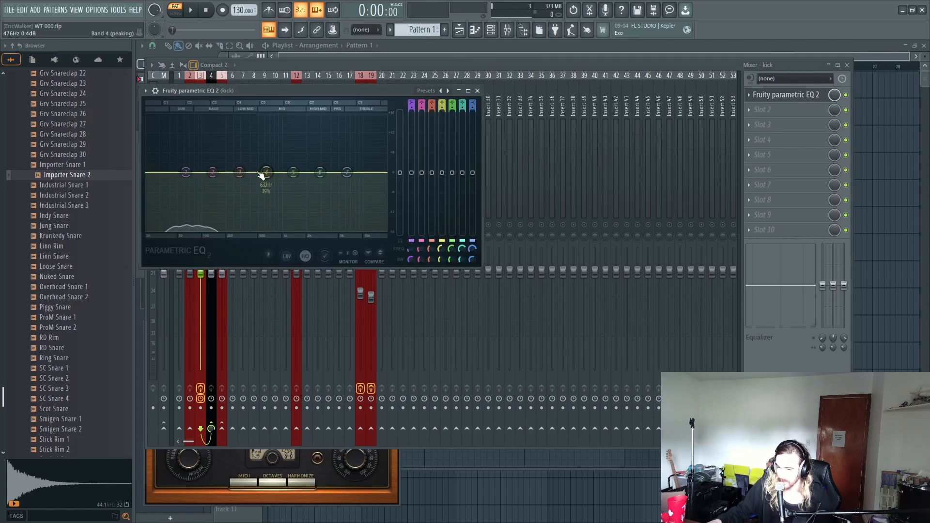
# - Shape the kick EQ during playback: cut band 3 deeply, boost band 2, boost band 4 around 1310 Hz and slightly raise band 6 in the treble
pyautogui.moveTo(240, 173); pyautogui.dragTo(234, 223)
pyautogui.press('space')
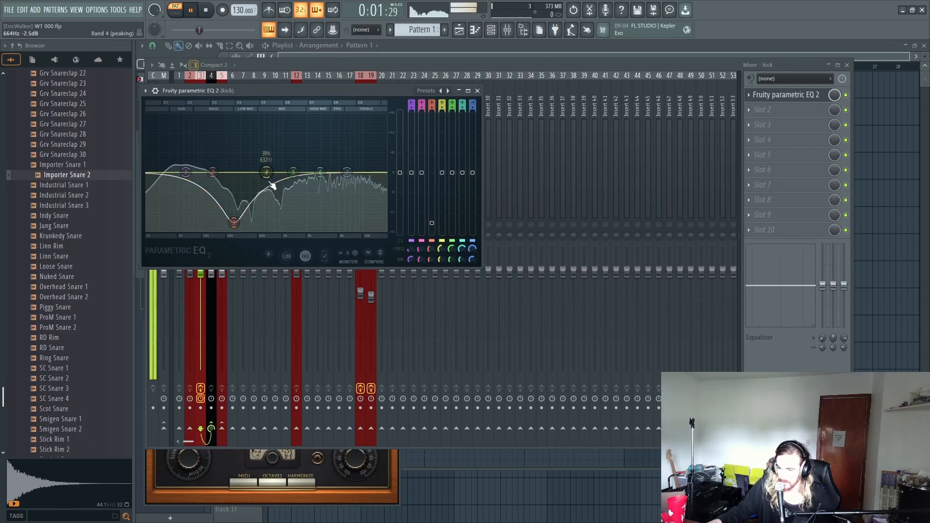
pyautogui.moveTo(212, 172); pyautogui.dragTo(207, 151)
pyautogui.moveTo(267, 172); pyautogui.dragTo(291, 133)
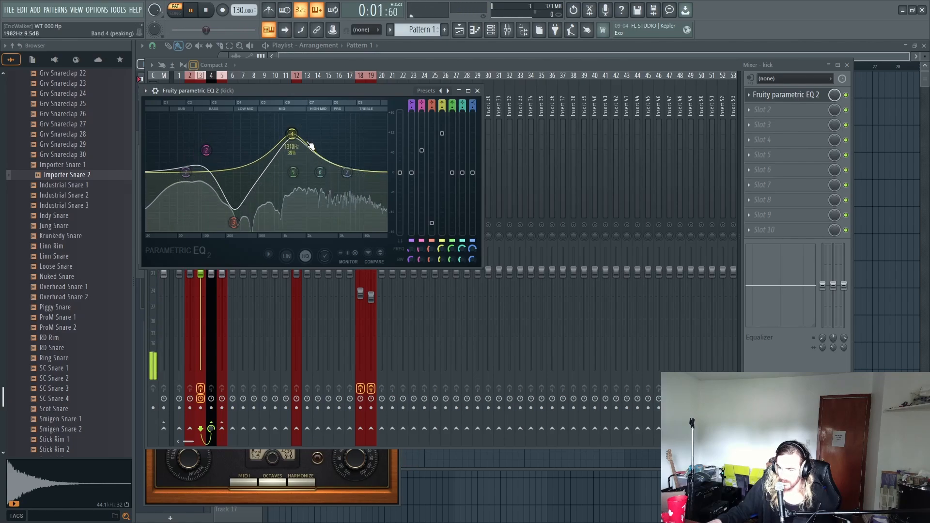
pyautogui.moveTo(320, 172); pyautogui.dragTo(357, 163)
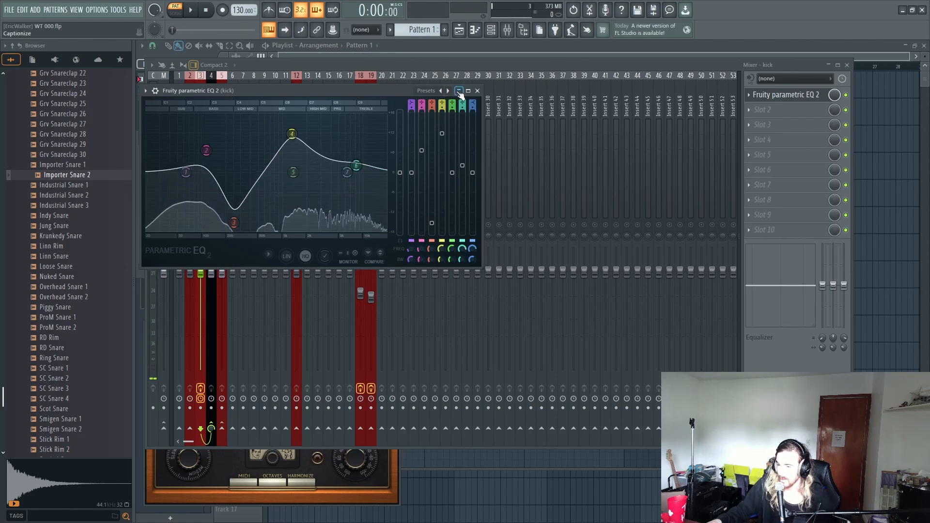
# - Fine-tune the kick's EQ band 2 to about 7 dB near 114 Hz, close the EQ and play the soloed kick
pyautogui.press('space')
pyautogui.moveTo(209, 165); pyautogui.dragTo(211, 154)
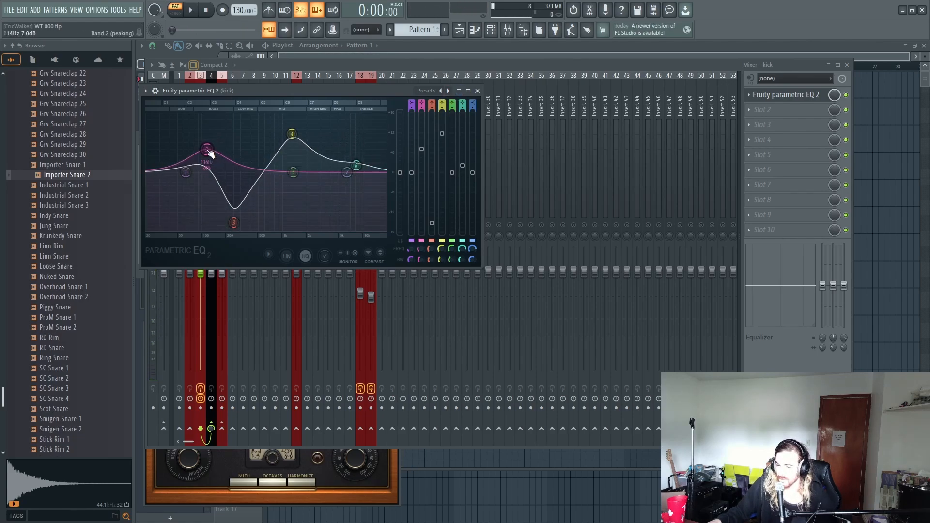
pyautogui.click(504, 61)
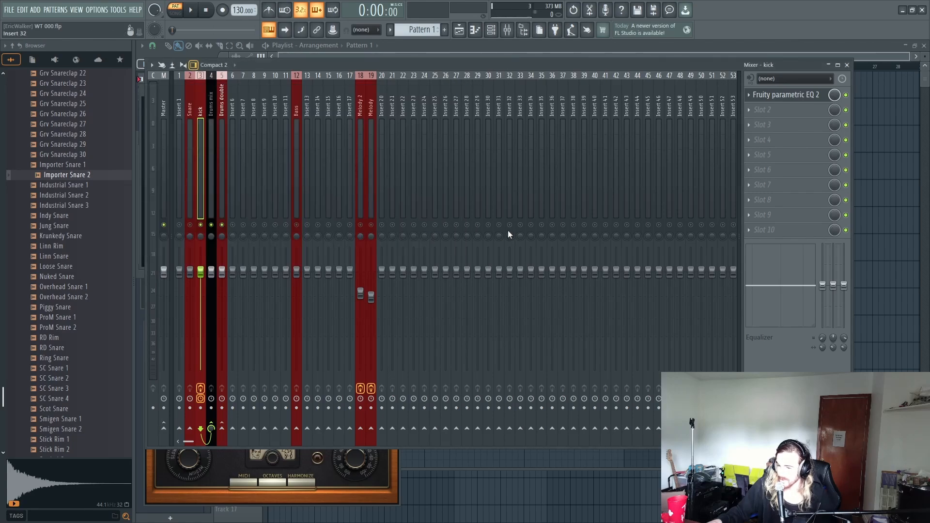
pyautogui.press('space')
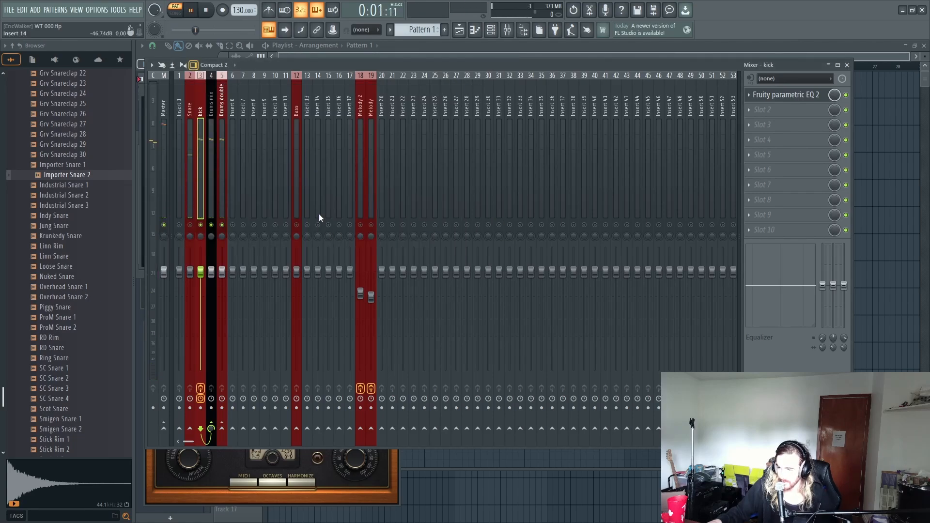
pyautogui.press('space')
# - Unmute the Snare track, load Fruity Parametric EQ 2 in its first effect slot and start playback
pyautogui.click(192, 203)
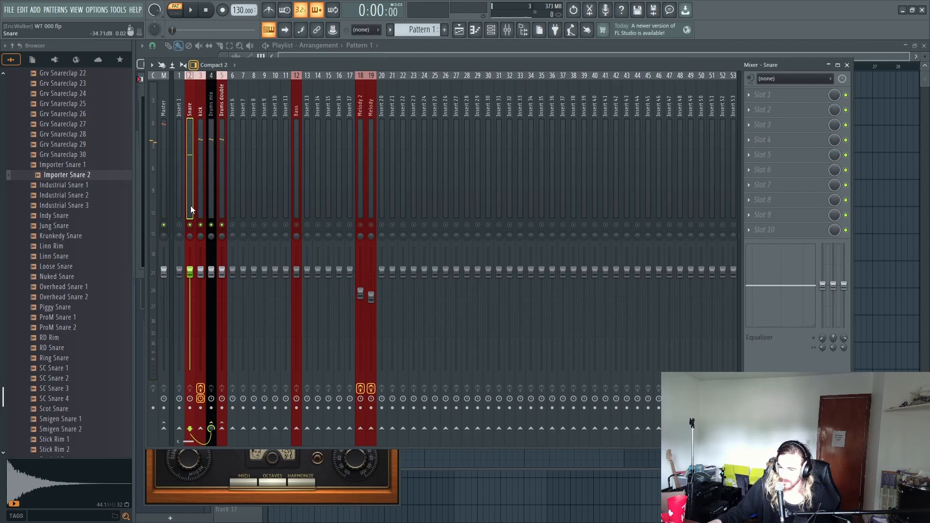
pyautogui.click(758, 98)
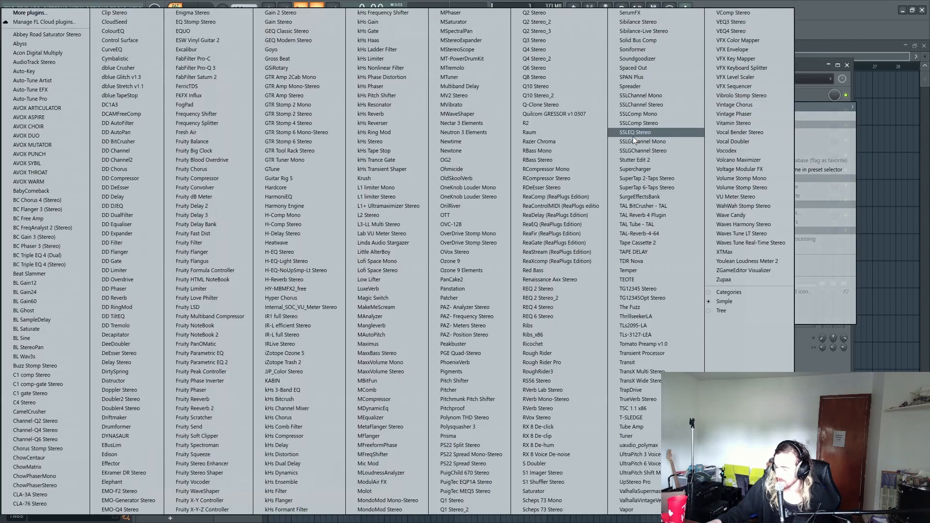
pyautogui.click(223, 362)
pyautogui.press('space')
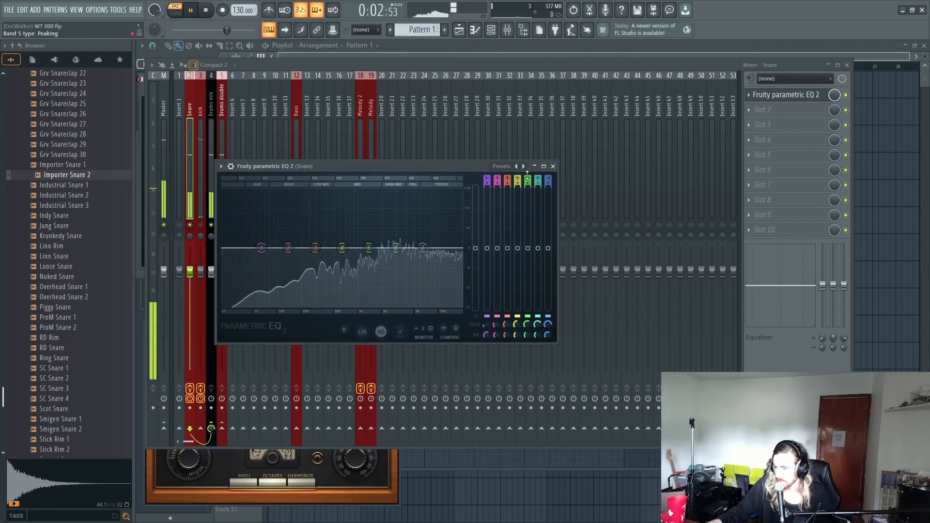
# - Apply the 20Hz - 18kHz cut preset to the Snare EQ and raise its low cut into the upper bass range
pyautogui.click(514, 166)
pyautogui.click(557, 176)
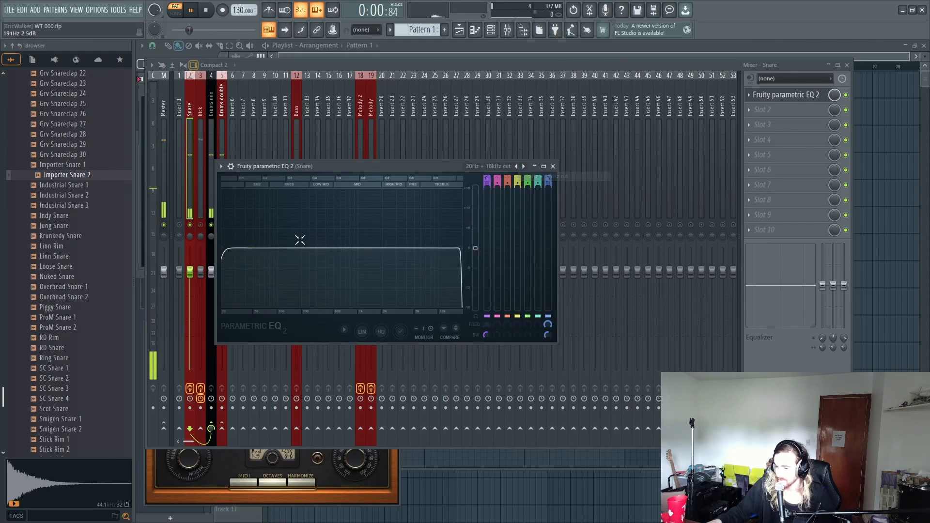
pyautogui.moveTo(221, 248); pyautogui.dragTo(294, 248)
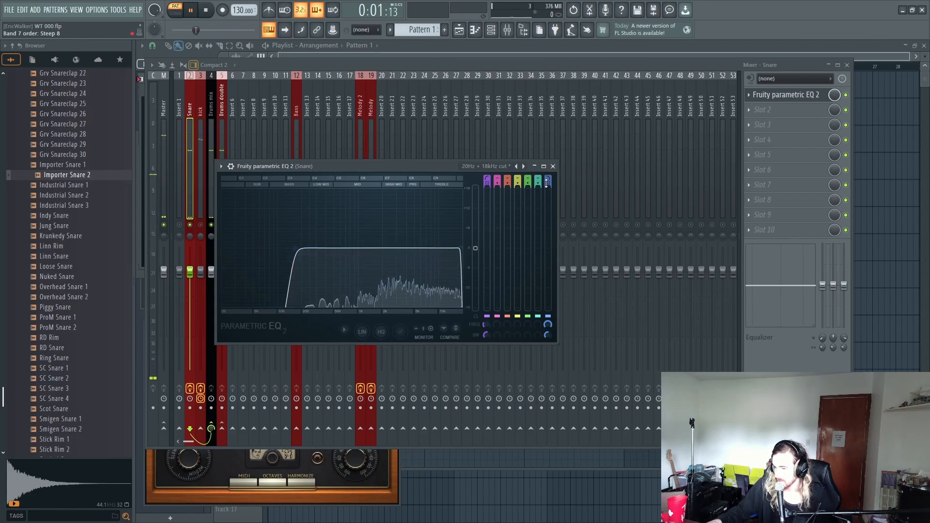
# - In the Snare EQ, boost band 3 in the treble and raise band 4 as a peaking band to 11.7 dB at 483 Hz
pyautogui.moveTo(508, 183); pyautogui.dragTo(508, 169)
pyautogui.moveTo(315, 248); pyautogui.dragTo(438, 205)
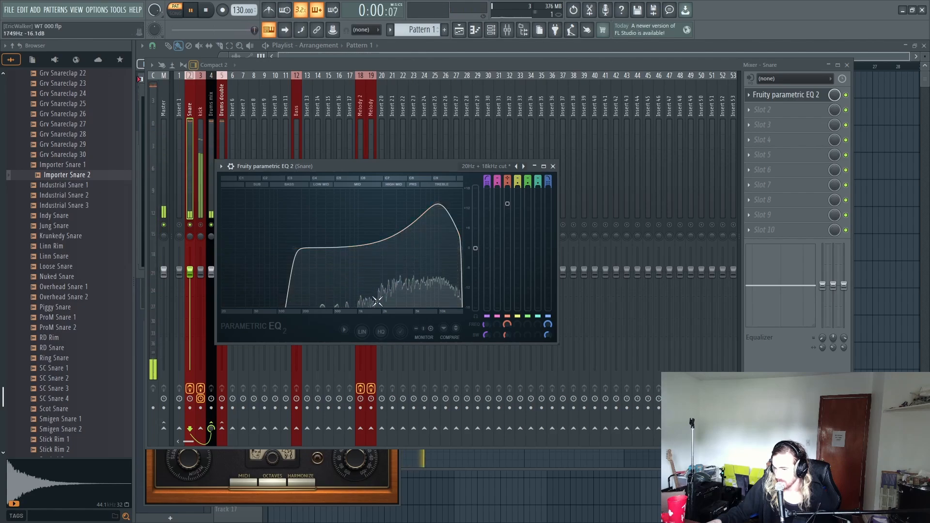
pyautogui.moveTo(518, 181); pyautogui.dragTo(518, 165)
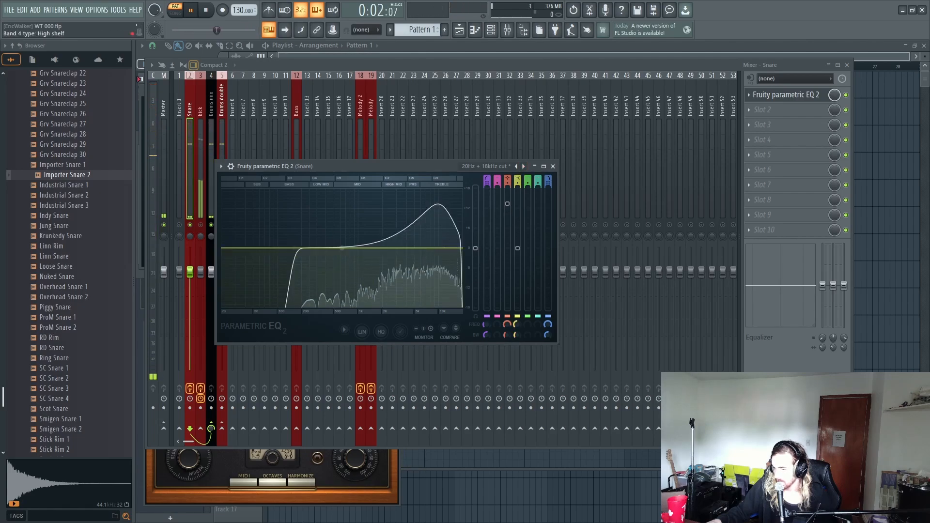
pyautogui.press('space')
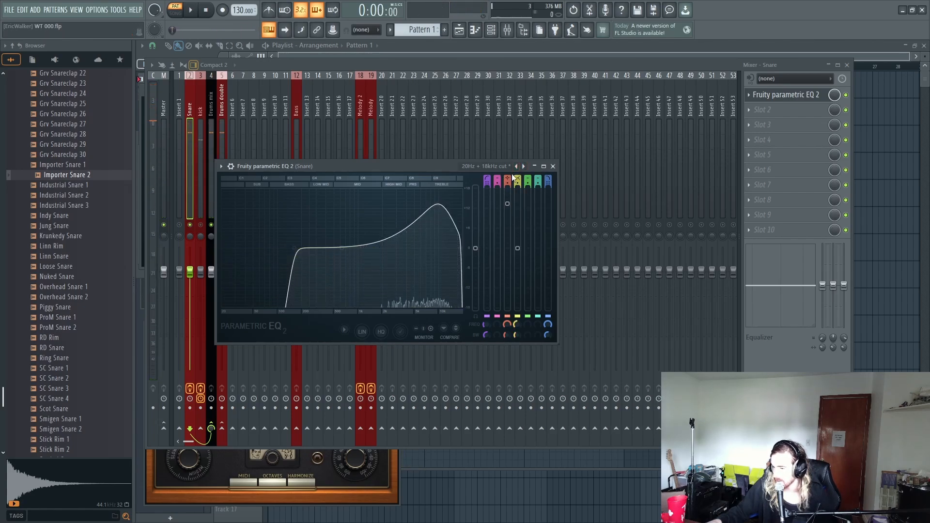
pyautogui.moveTo(520, 177); pyautogui.dragTo(518, 190)
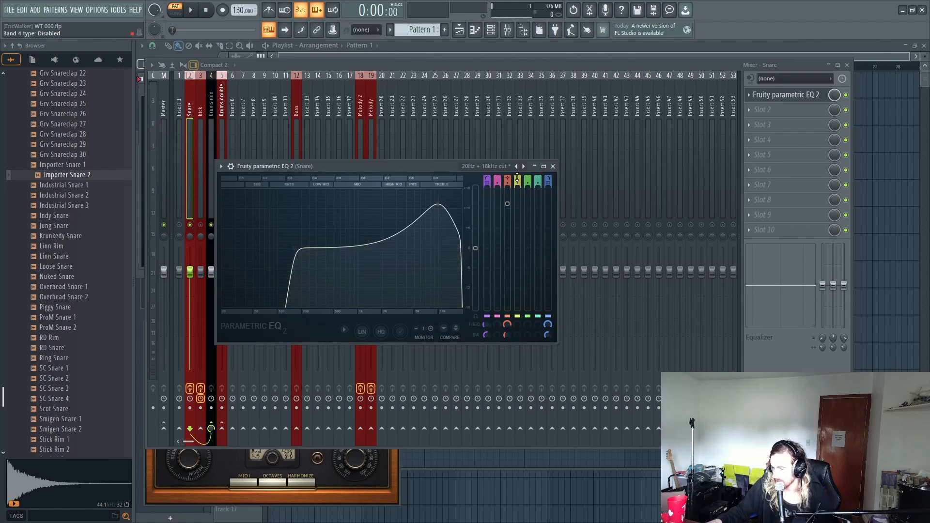
pyautogui.moveTo(518, 179); pyautogui.dragTo(518, 169)
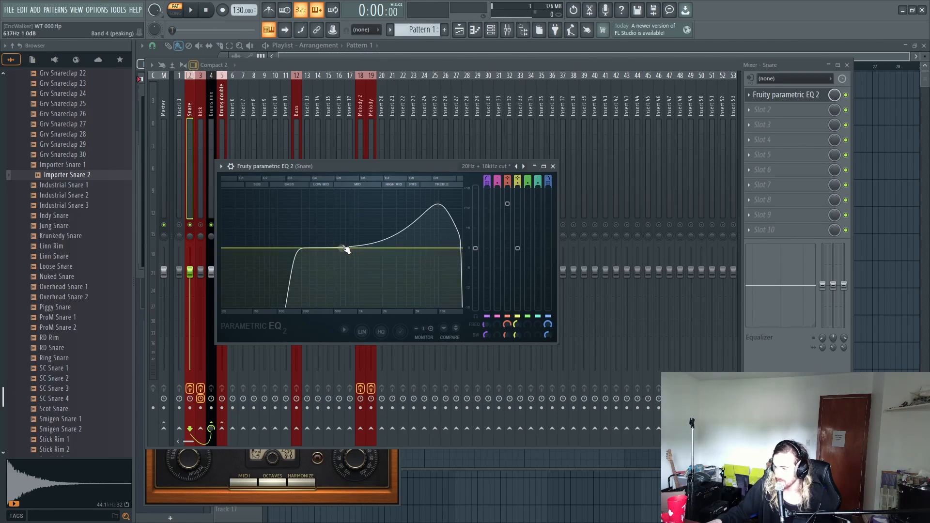
pyautogui.moveTo(344, 249); pyautogui.dragTo(332, 210)
pyautogui.press('space')
pyautogui.press('space')
pyautogui.press('space')
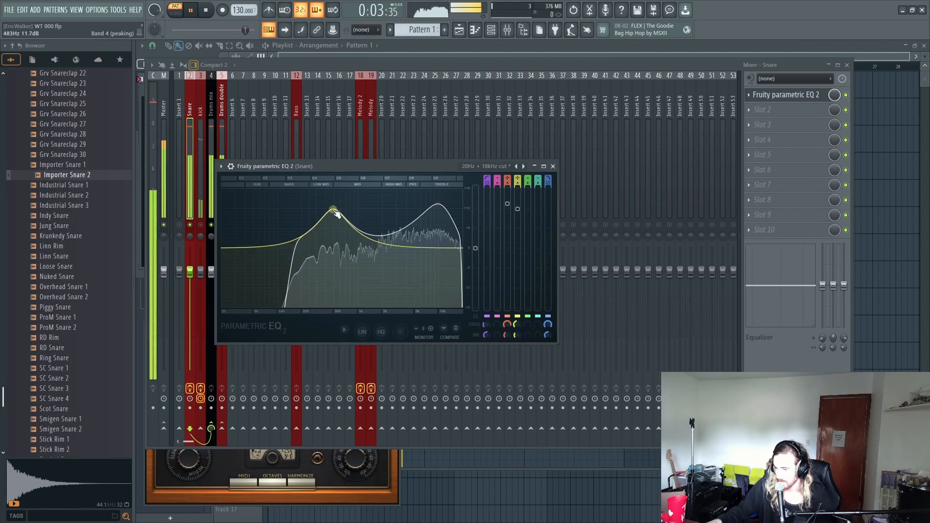
# - Return from the EQ to the mixer, slightly lower the Snare track's volume and stop playback
pyautogui.click(188, 149)
pyautogui.moveTo(190, 273); pyautogui.dragTo(190, 286)
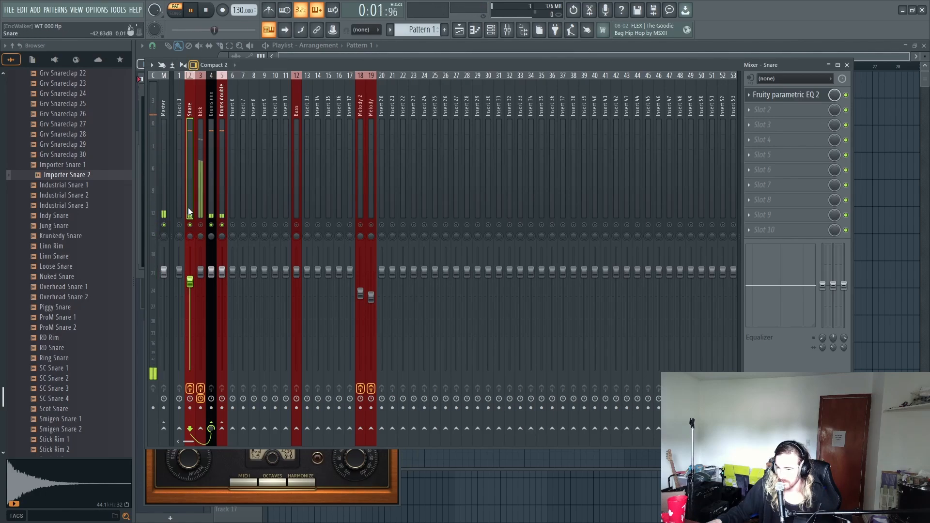
pyautogui.press('space')
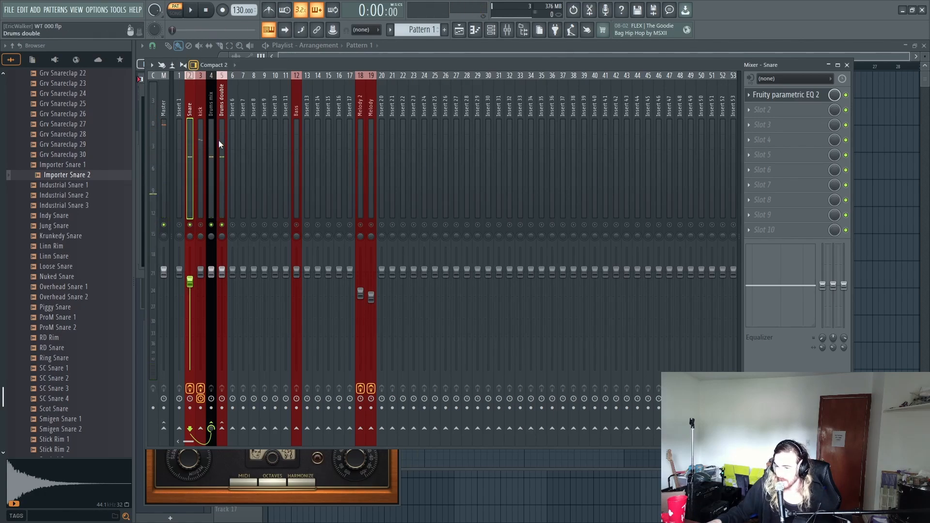
# - Load Fruity Reeverb in the fifth effect slot of the Drums double track
pyautogui.click(220, 139)
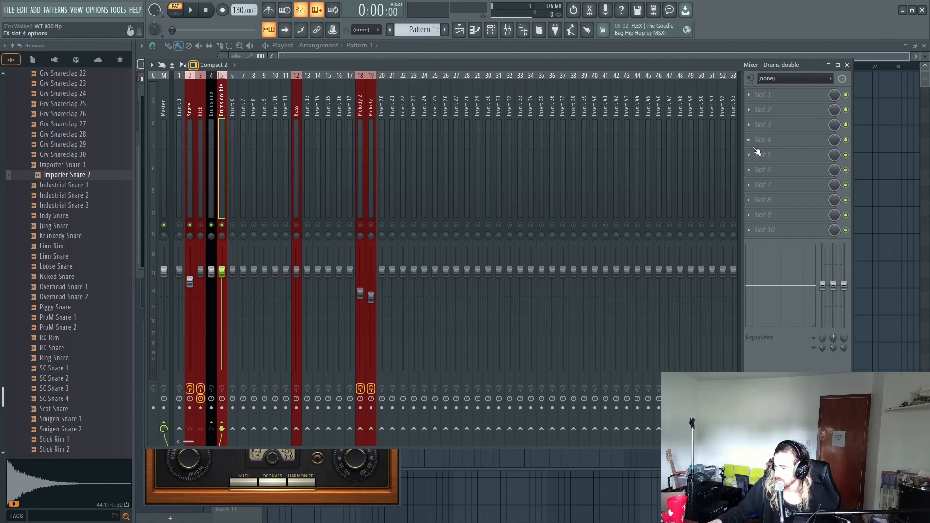
pyautogui.click(775, 156)
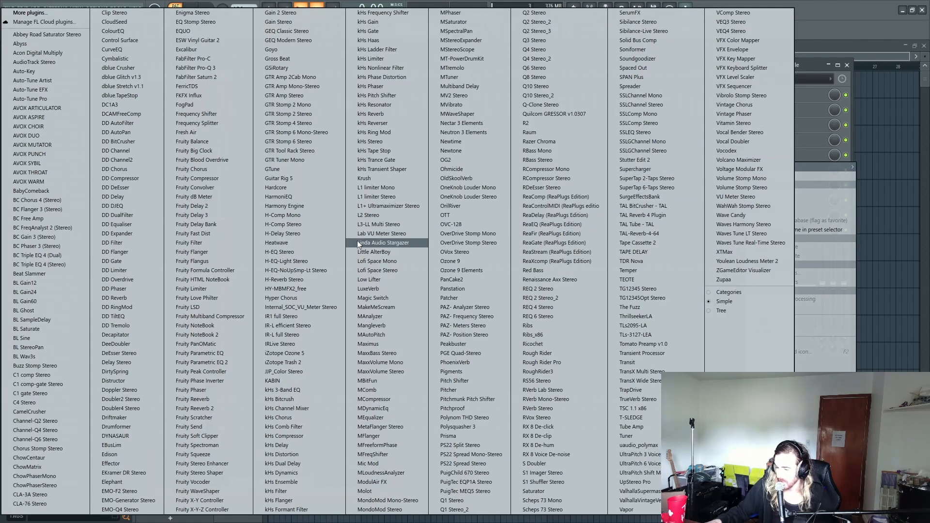
pyautogui.click(199, 399)
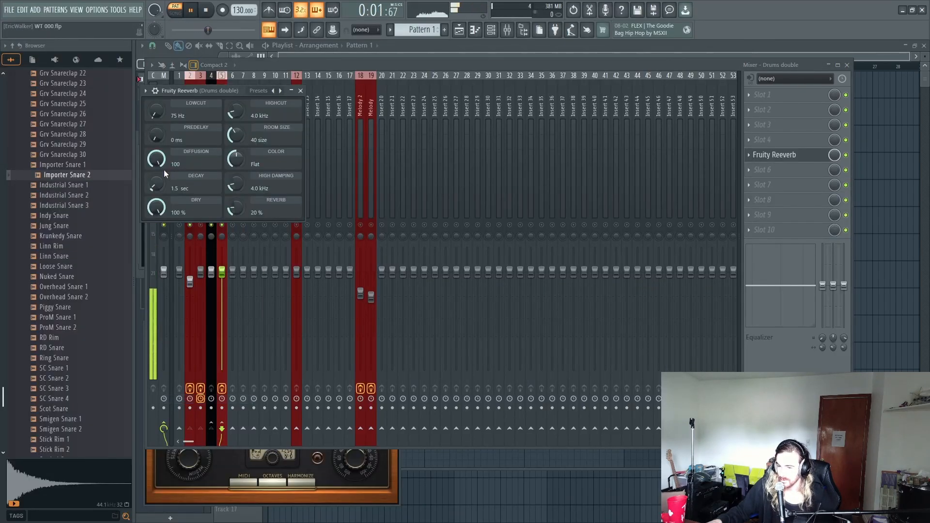
# - Try the Drums double reverb's decay at 0.6 sec and at 16.0 sec, playing the beat with each
pyautogui.press('space')
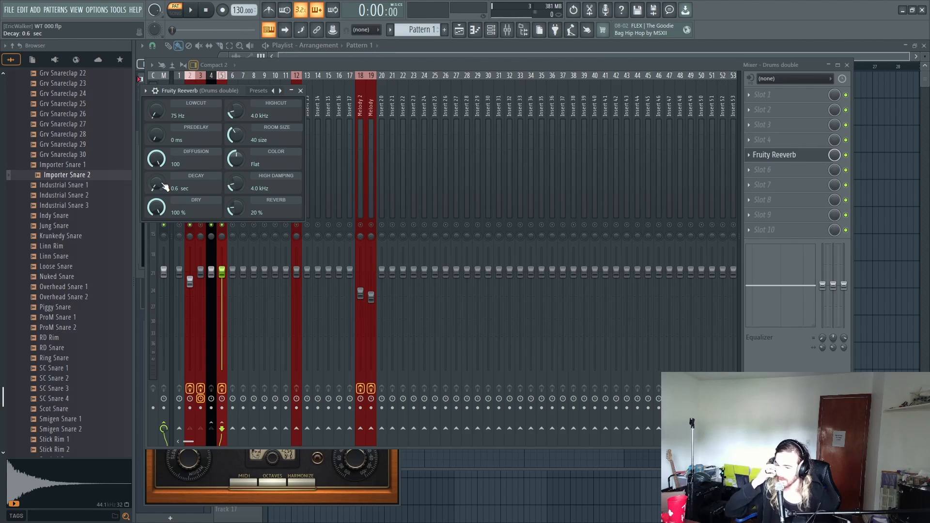
pyautogui.press('space')
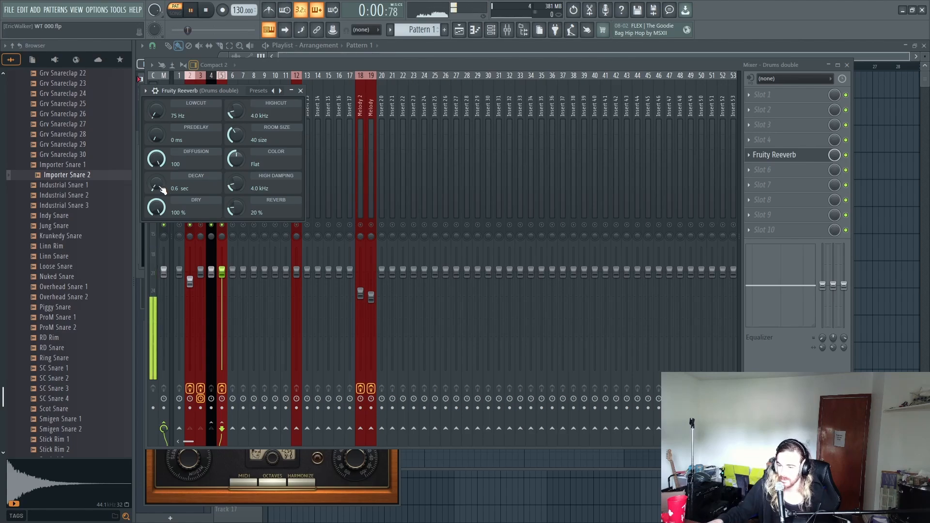
pyautogui.press('space')
pyautogui.moveTo(160, 186); pyautogui.dragTo(161, 126)
pyautogui.press('space')
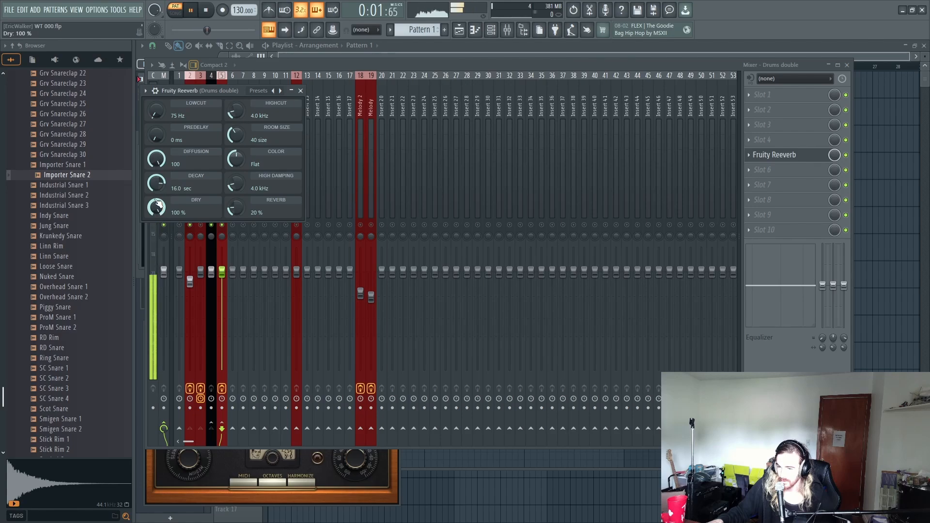
pyautogui.press('space')
# - Set the Drums double reverb's decay to 0.5 sec and its reverb amount to 50%, then close the reverb
pyautogui.moveTo(162, 186); pyautogui.dragTo(156, 190)
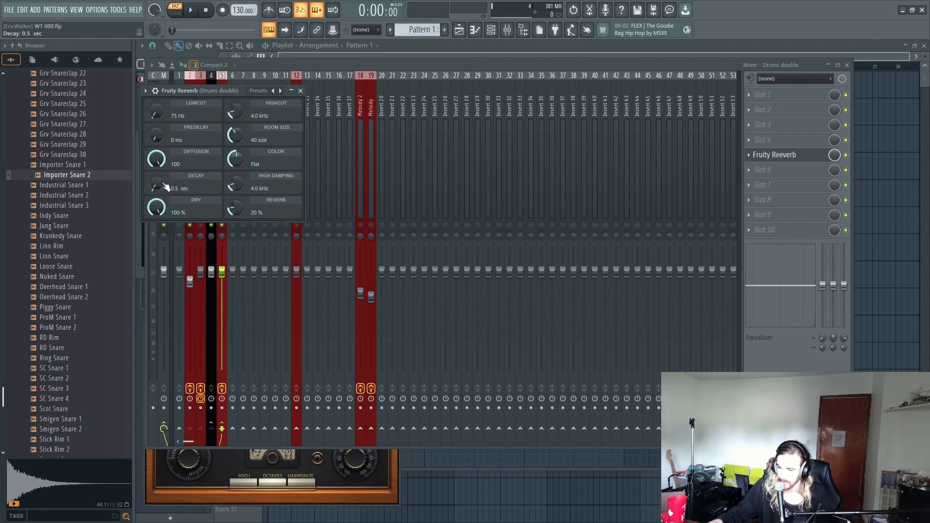
pyautogui.press('space')
pyautogui.press('space')
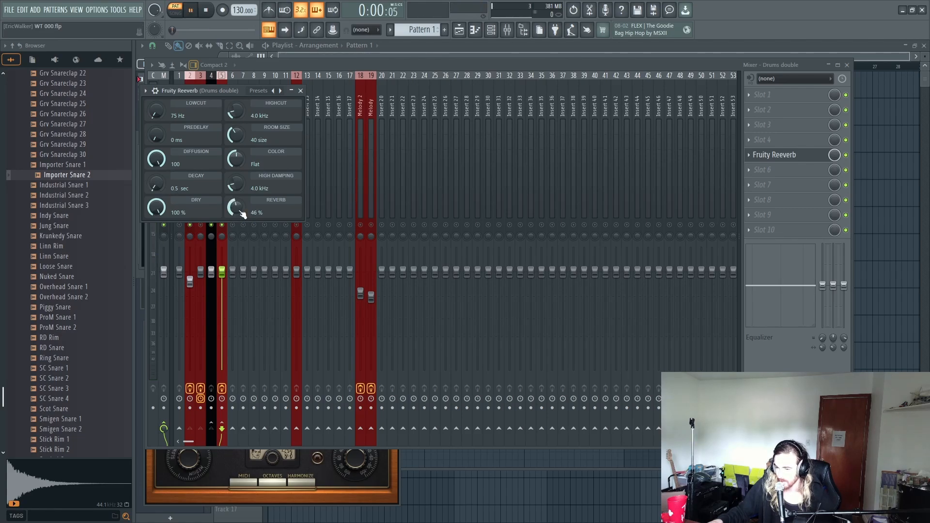
pyautogui.moveTo(240, 212); pyautogui.dragTo(240, 208)
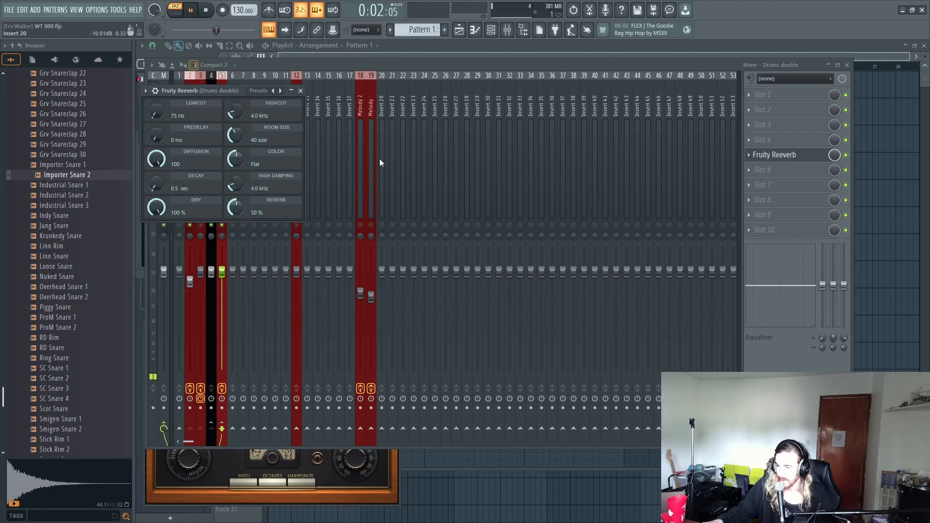
pyautogui.click(388, 64)
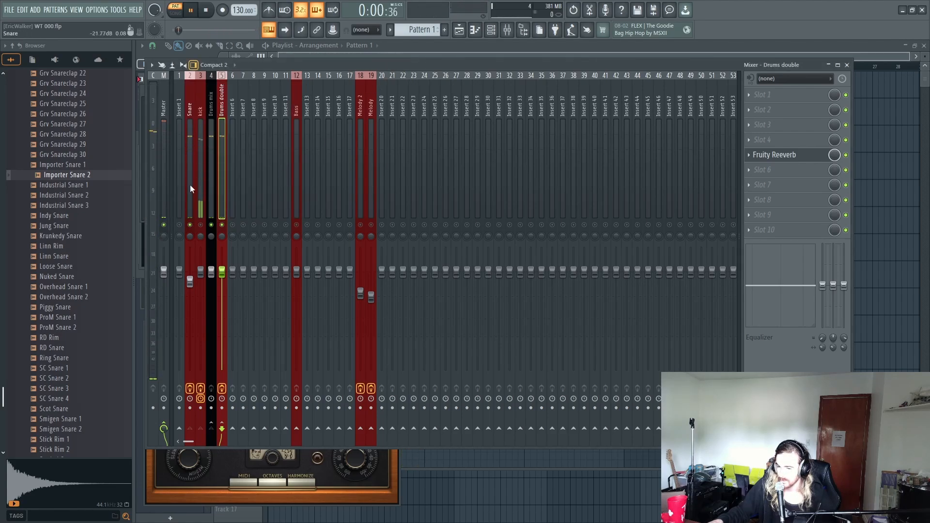
# - Unmute all mixer tracks, reopen the Drums double reverb, set its low cut to 125 Hz and play the beat
pyautogui.rightClick(204, 225)
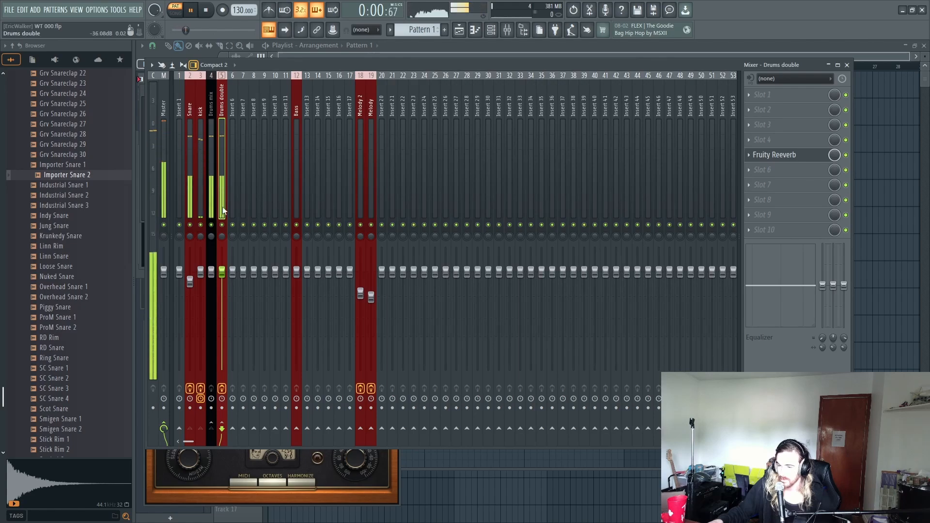
pyautogui.press('space')
pyautogui.click(775, 158)
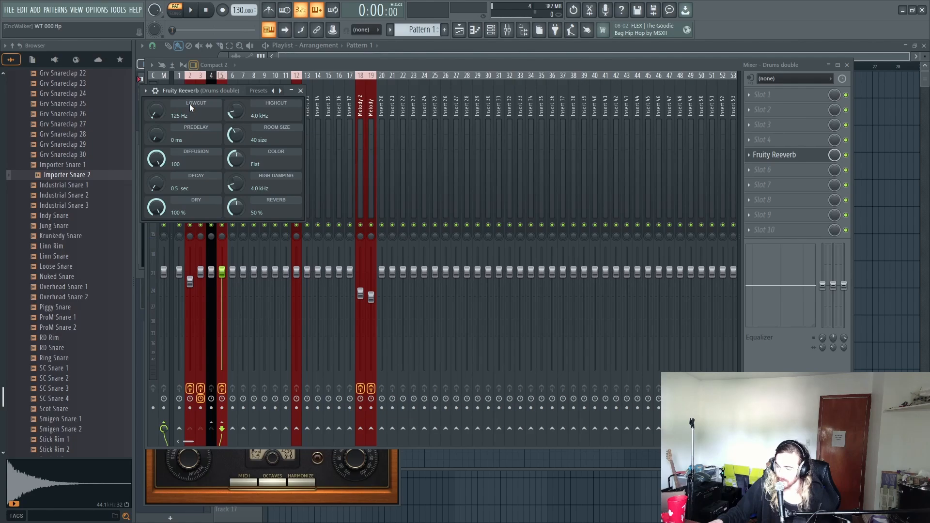
pyautogui.press('space')
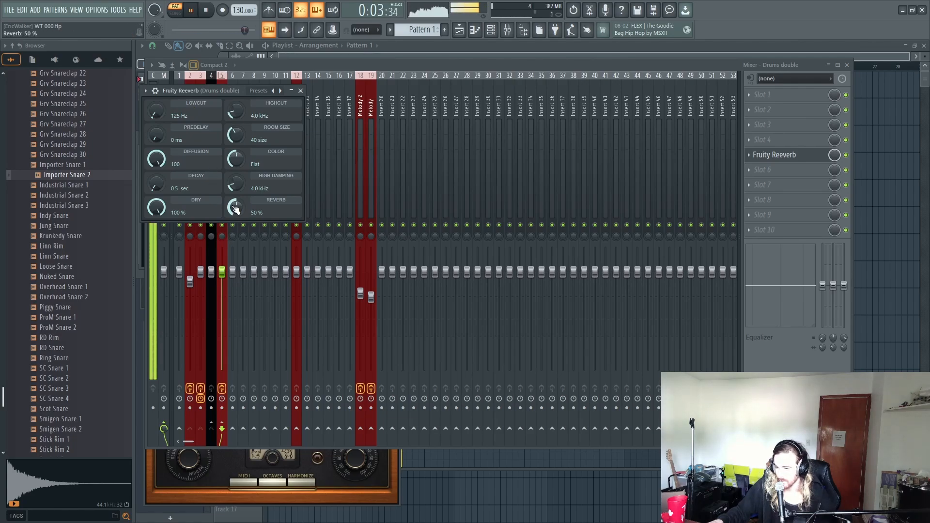
# - Set the Drums double reverb amount to 30%, close the reverb and stop playback
pyautogui.press('space')
pyautogui.moveTo(235, 209); pyautogui.dragTo(235, 210)
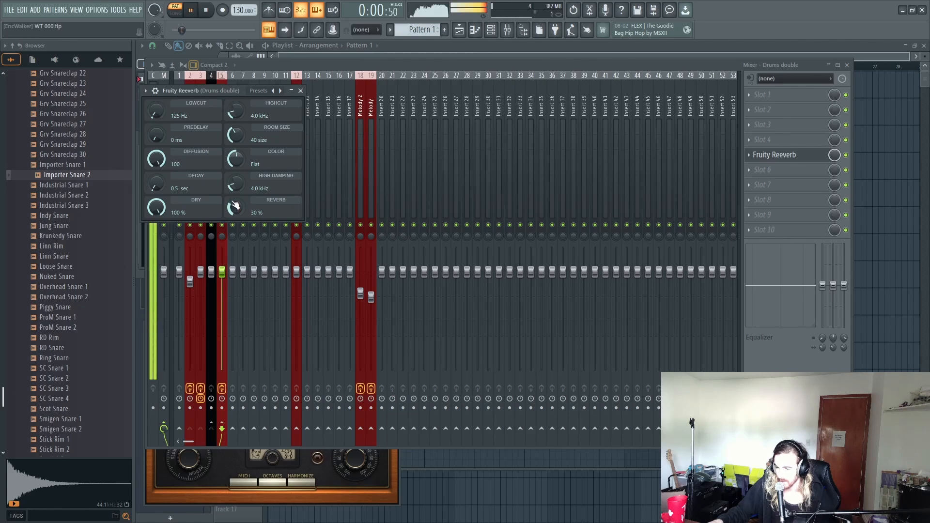
pyautogui.click(300, 91)
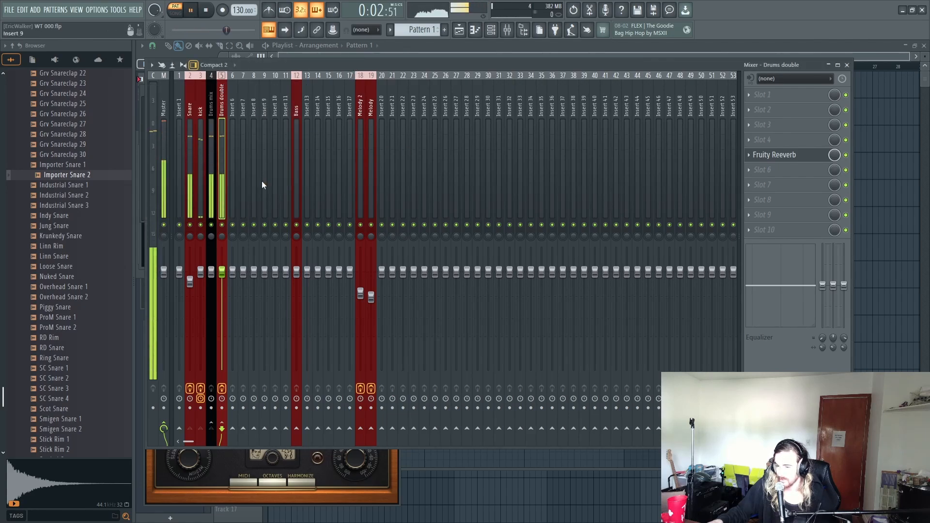
pyautogui.press('space')
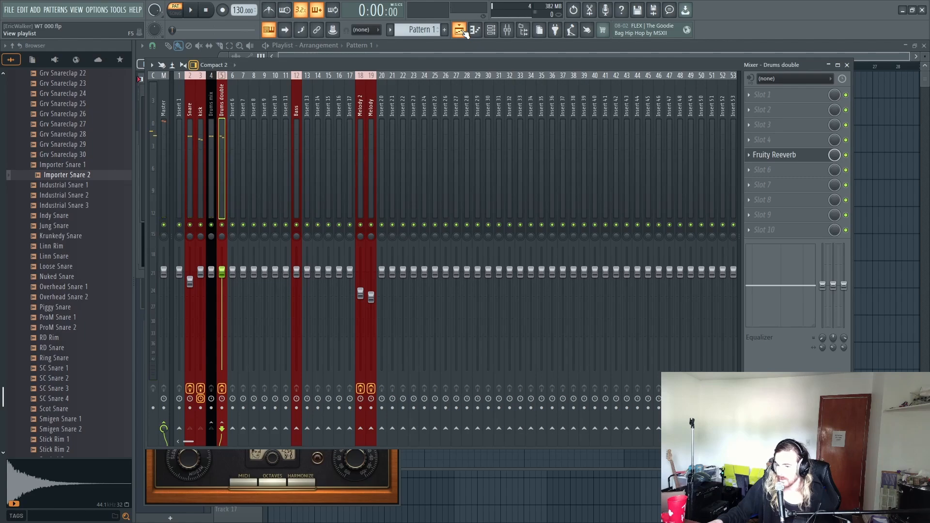
# - Open the playlist and fill Track 1 with eight consecutive Pattern 1 clips through bar 16, then deselect them
pyautogui.click(460, 31)
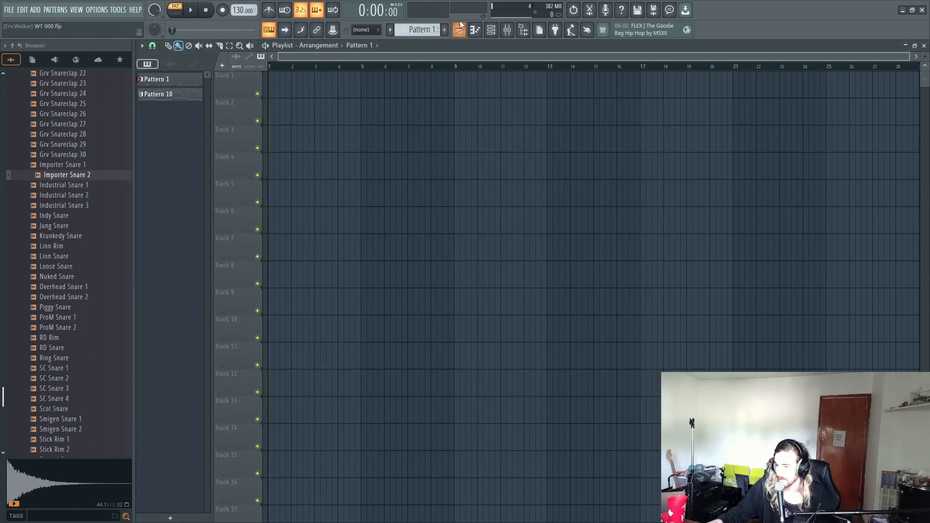
pyautogui.moveTo(273, 91); pyautogui.dragTo(362, 97)
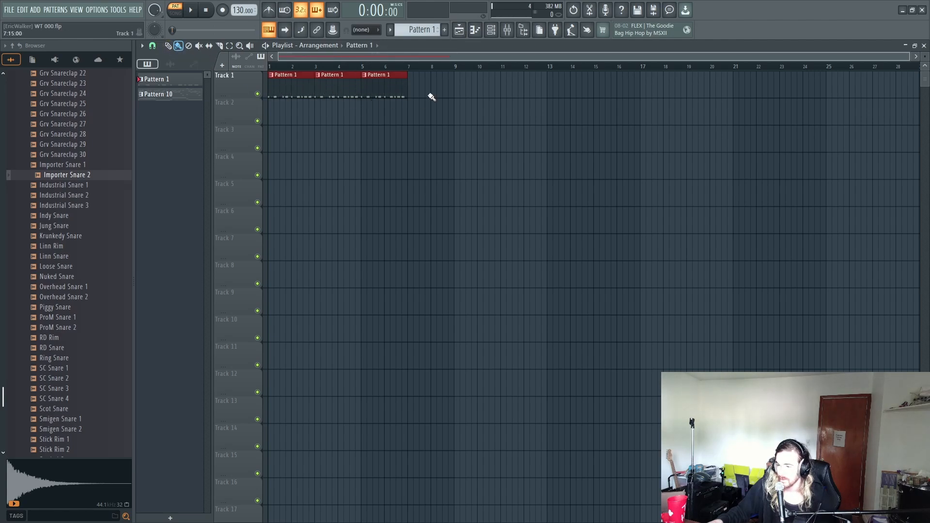
pyautogui.moveTo(413, 86); pyautogui.dragTo(604, 92)
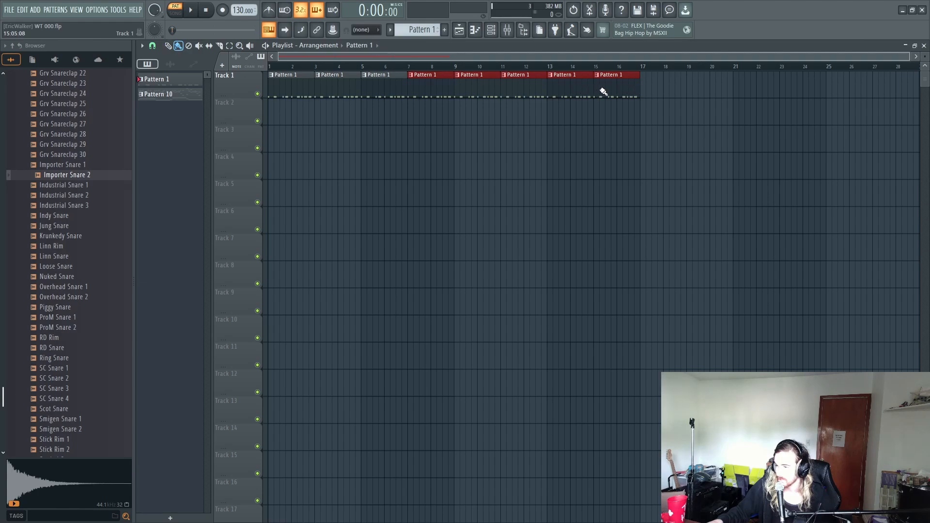
pyautogui.keyDown('ctrl'); pyautogui.click(326, 118); pyautogui.keyUp('ctrl')
# - Switch to song mode and play back the Pattern 1 arrangement
pyautogui.press('space')
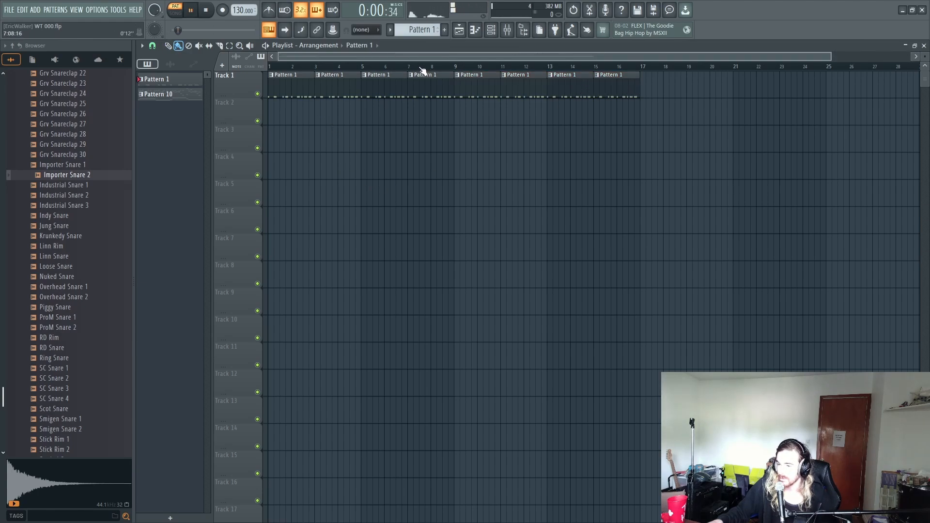
pyautogui.press('space')
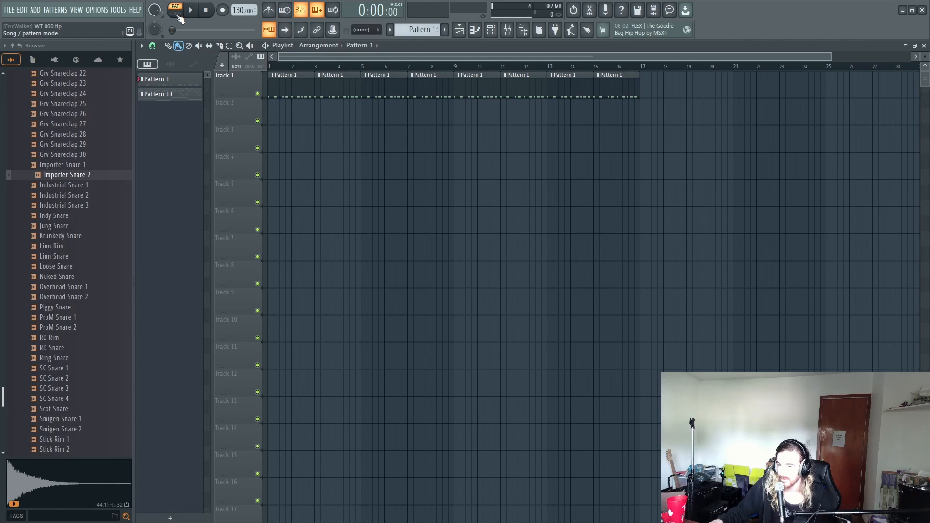
pyautogui.click(177, 16)
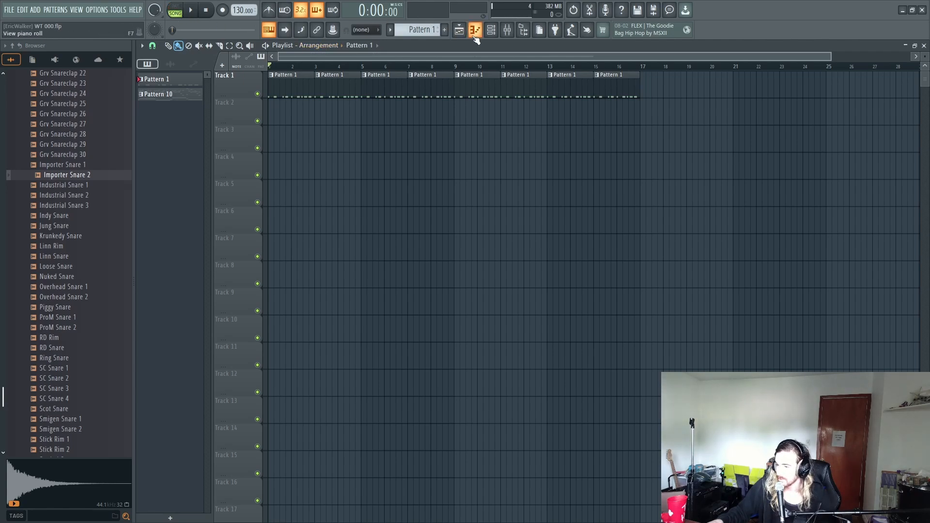
pyautogui.press('space')
pyautogui.press('space')
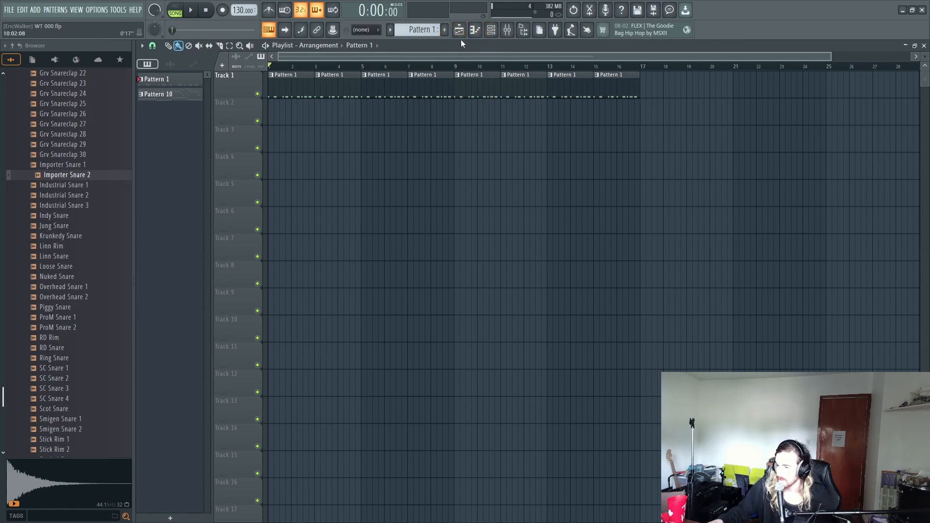
# - Select Pattern 10, switch to pattern mode, hide the playlist to return to the mixer and start playback
pyautogui.moveTo(419, 29); pyautogui.dragTo(418, 14)
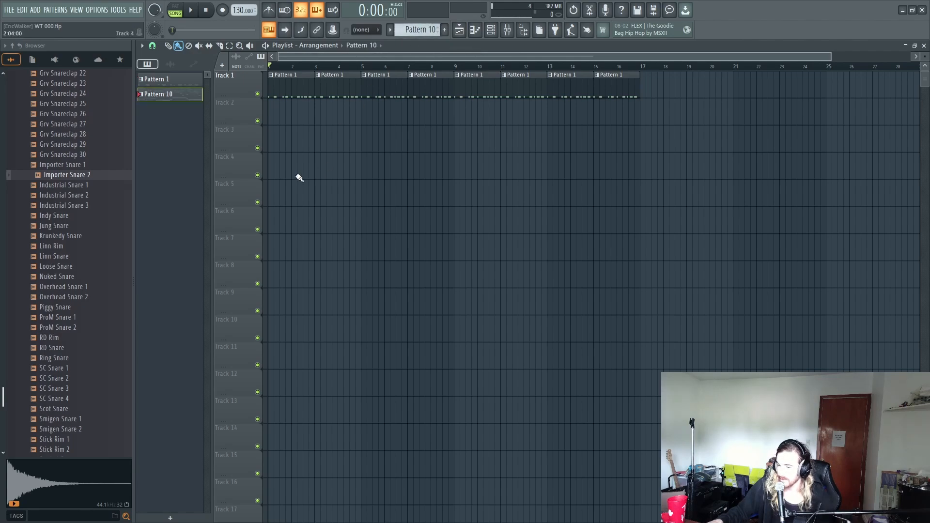
pyautogui.click(175, 6)
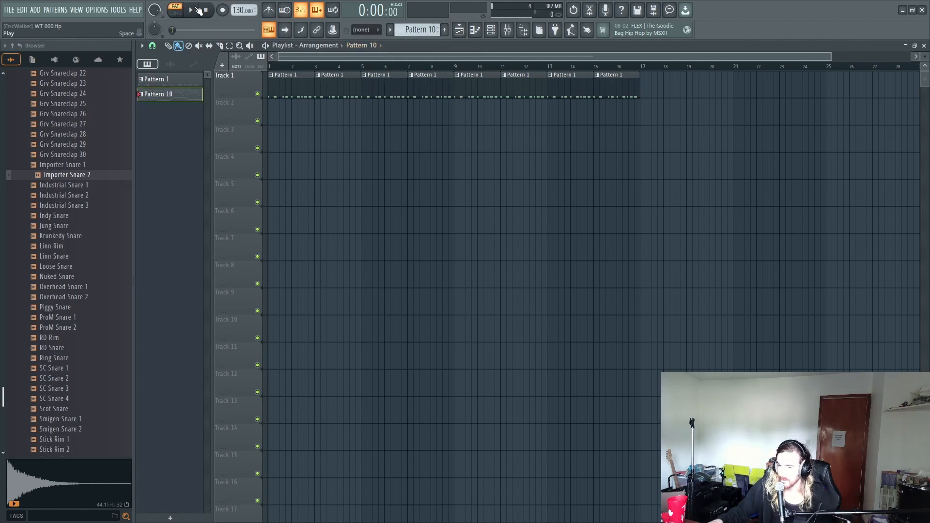
pyautogui.click(460, 29)
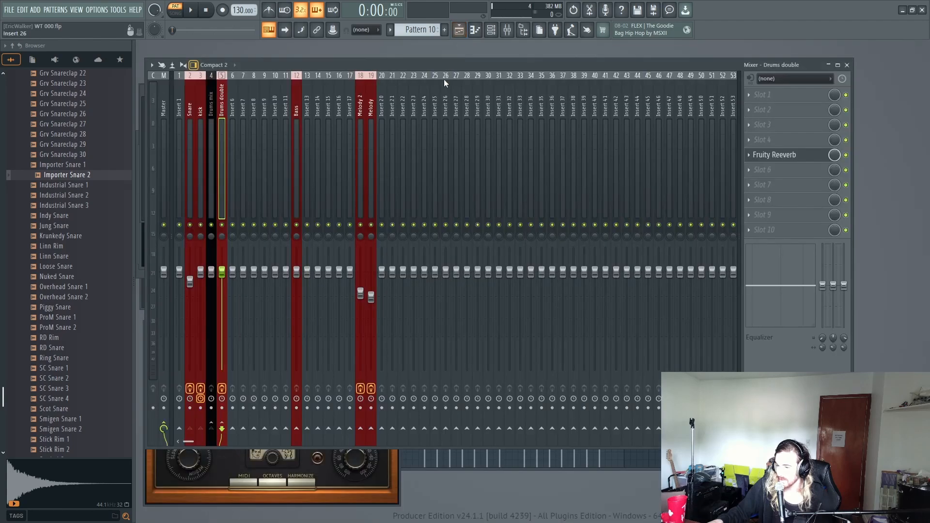
pyautogui.press('space')
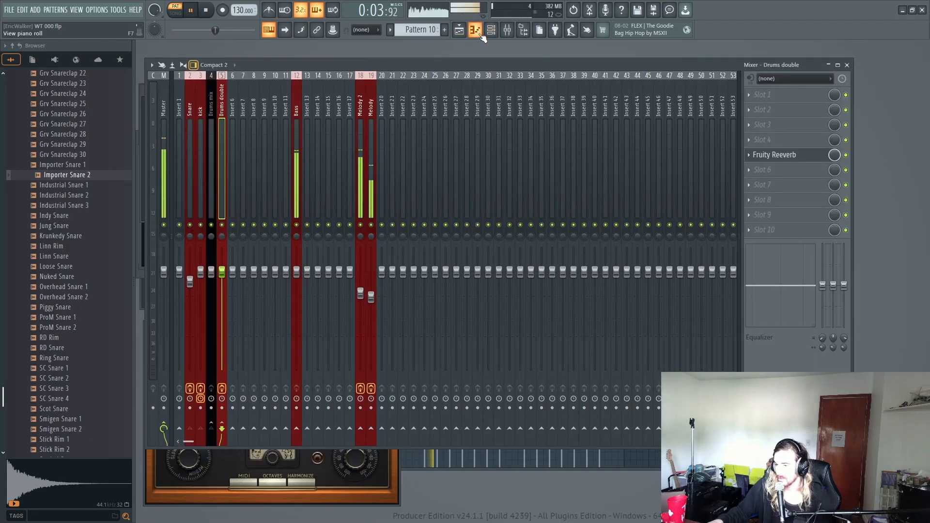
# - Stop playback, fill playlist Track 6 with four consecutive Pattern 10 clips through bar 16, and audition the arrangement in song mode
pyautogui.press('space')
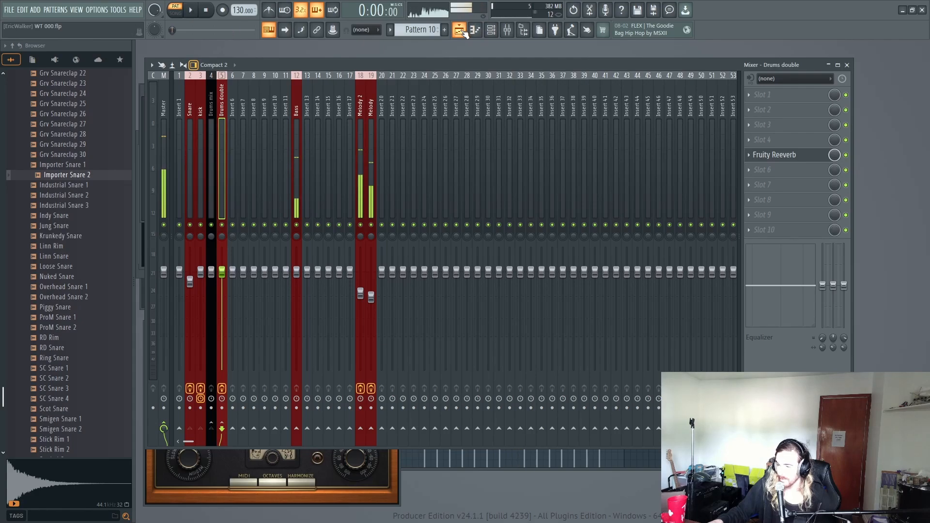
pyautogui.click(461, 31)
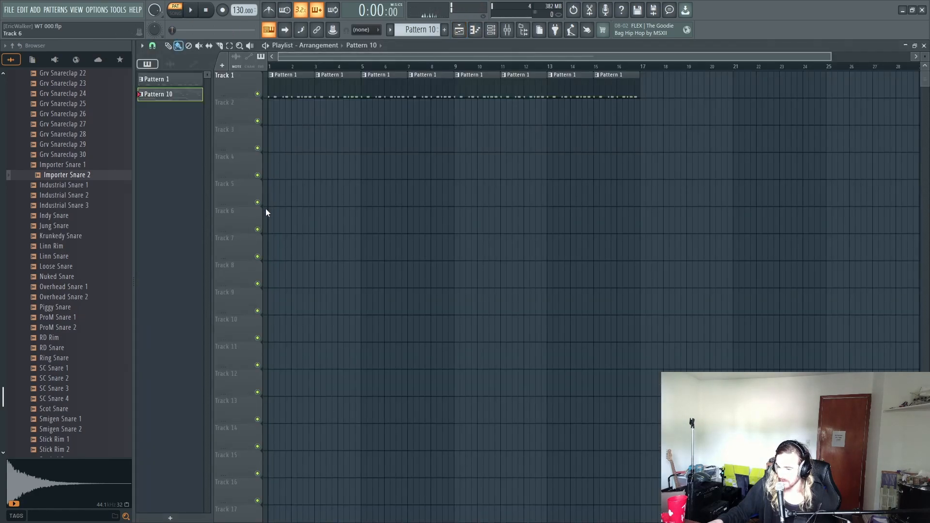
pyautogui.moveTo(272, 218); pyautogui.dragTo(458, 218)
pyautogui.moveTo(543, 214); pyautogui.dragTo(554, 216)
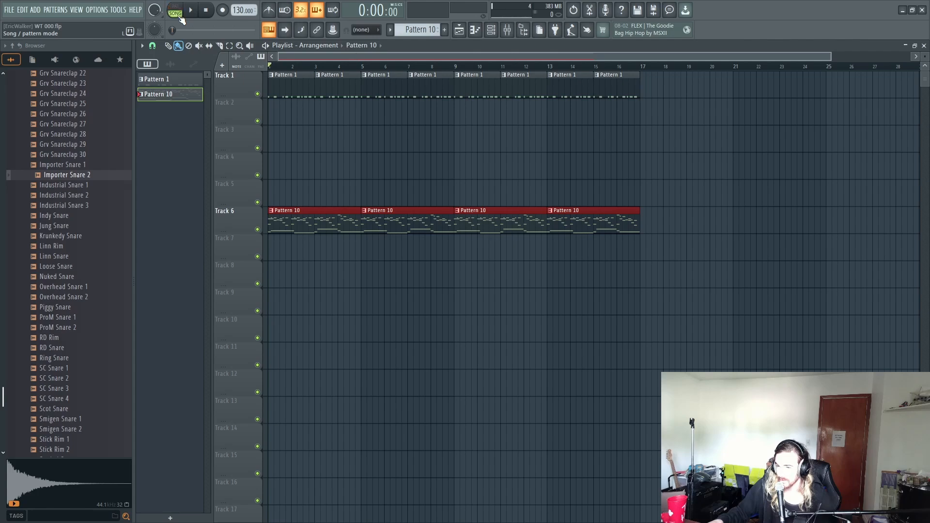
pyautogui.press('space')
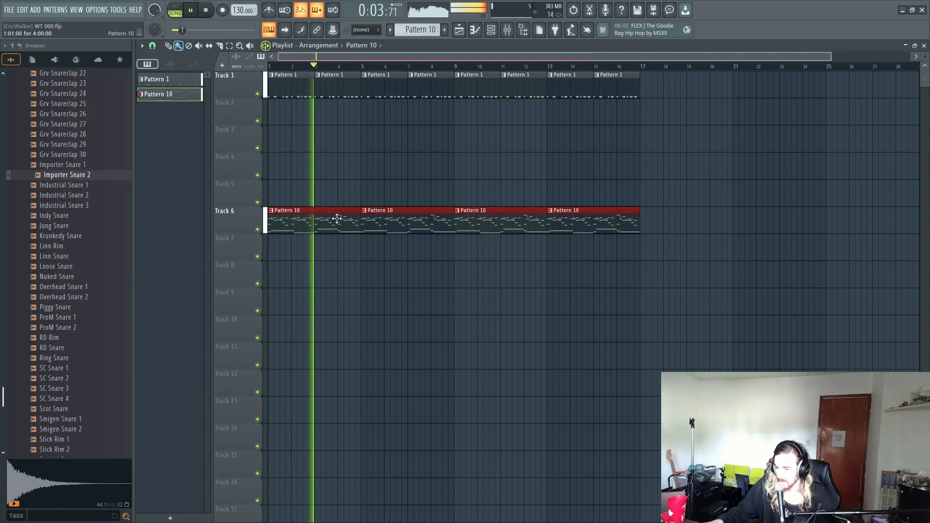
pyautogui.press('space')
# - Open Pattern 10's 3x Osc #2 notes and reduce bar 1 to one full-bar C4, deleting the short A#3 and C4 notes
pyautogui.doubleClick(308, 223)
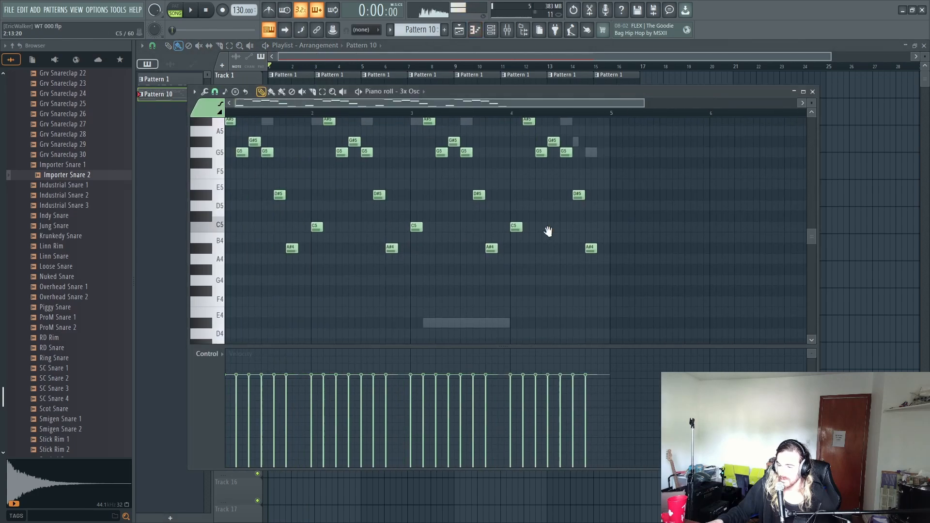
pyautogui.scroll(-5, 436, 234)
pyautogui.doubleClick(367, 265)
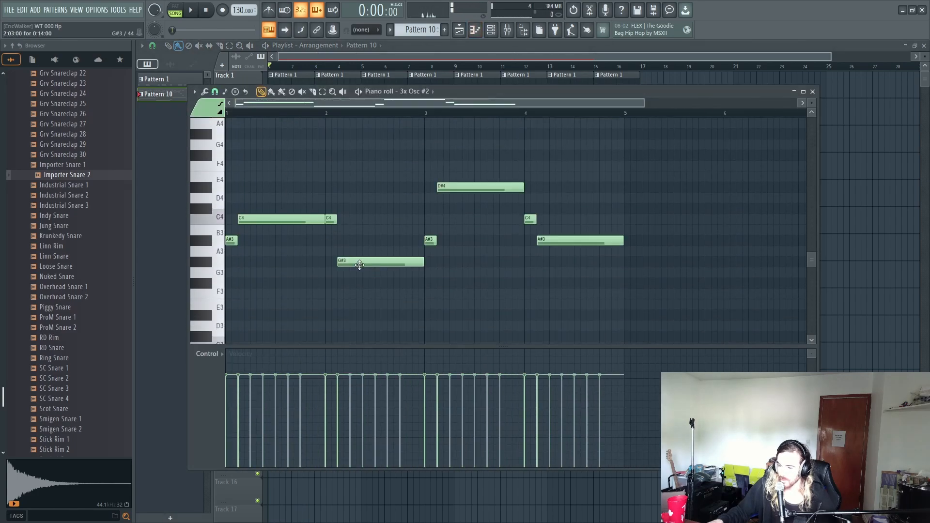
pyautogui.rightClick(229, 240)
pyautogui.moveTo(255, 218); pyautogui.dragTo(243, 218)
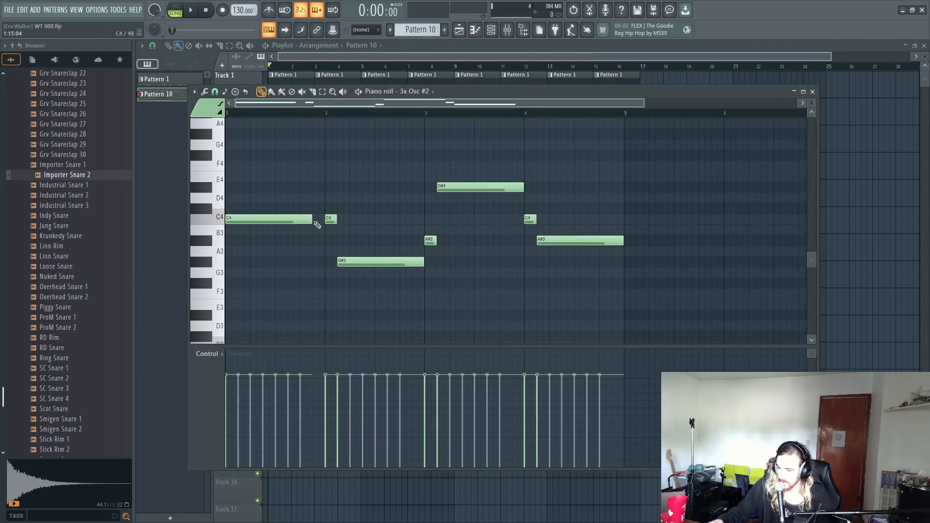
pyautogui.moveTo(315, 221); pyautogui.dragTo(321, 217)
pyautogui.rightClick(346, 217)
pyautogui.rightClick(331, 220)
# - Delete the remaining short bass notes and make G#3, D#4 and A#3 full-bar notes starting bars 2, 3 and 4
pyautogui.moveTo(338, 261); pyautogui.dragTo(326, 262)
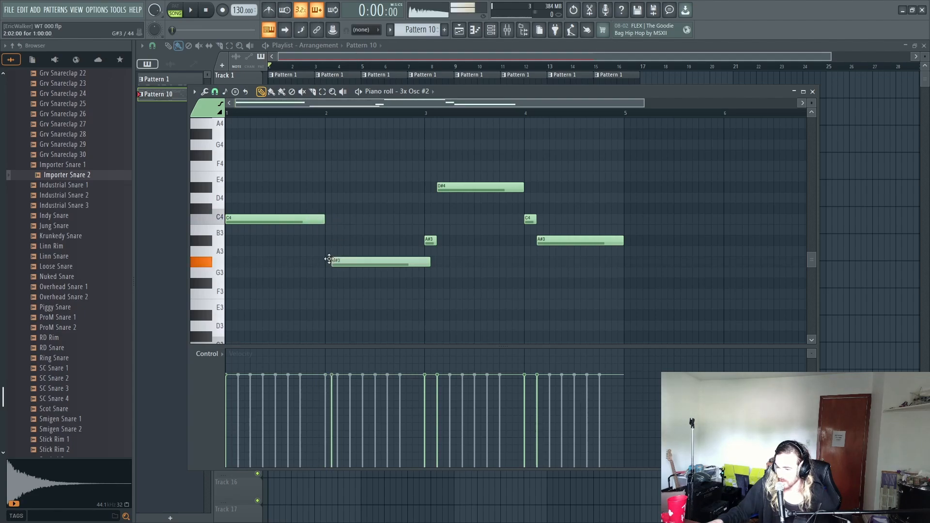
pyautogui.rightClick(430, 241)
pyautogui.moveTo(440, 186)
pyautogui.mouseDown()
pyautogui.moveTo(418, 188)
pyautogui.moveTo(426, 189)
pyautogui.mouseUp()
pyautogui.rightClick(526, 219)
pyautogui.rightClick(540, 241)
pyautogui.click(525, 241)
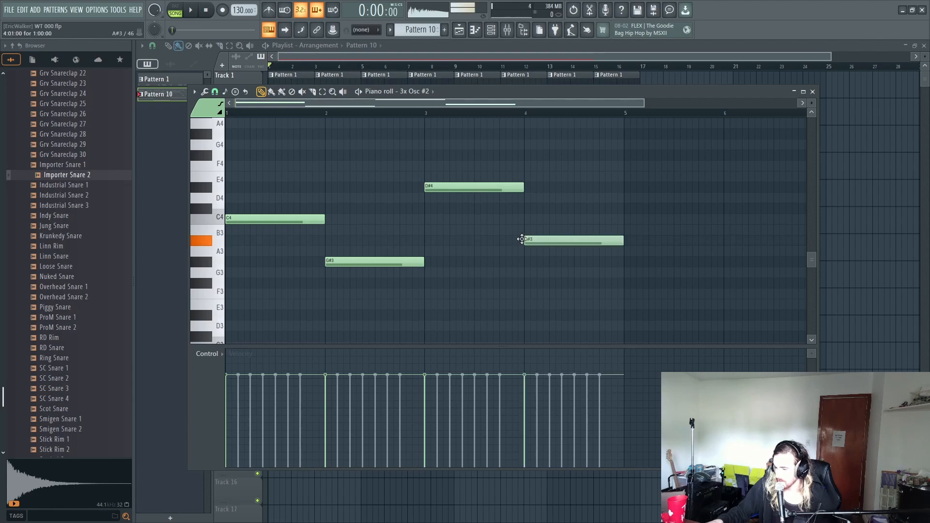
# - Play back the arrangement to check the simplified 3x Osc #2 bass line, then stop playback
pyautogui.press('space')
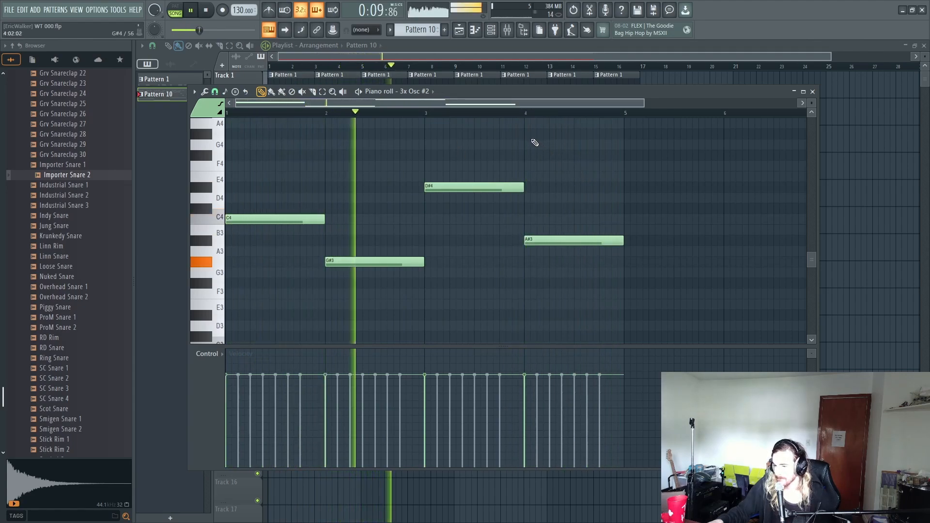
pyautogui.hscroll(1, 481, 106)
pyautogui.hscroll(4, 482, 106)
pyautogui.scroll(-2, 471, 124)
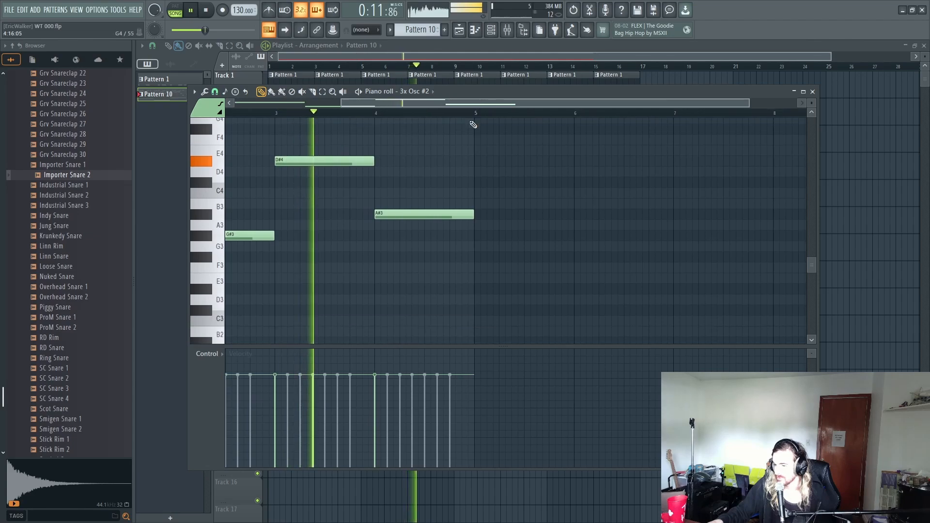
pyautogui.scroll(-2, 471, 117)
pyautogui.scroll(5, 402, 184)
pyautogui.scroll(-3, 390, 194)
pyautogui.press('space')
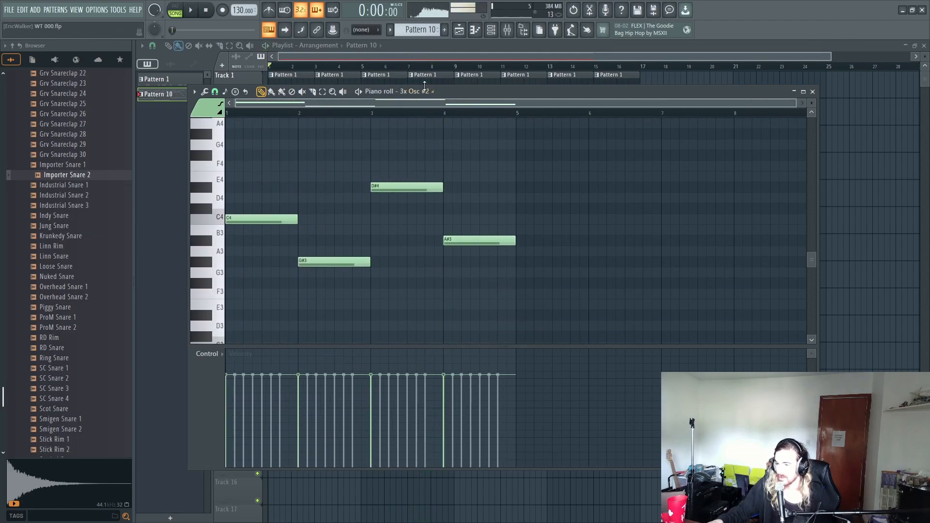
# - Insert a new 3x Osc channel above 3x Osc #2 in the channel rack and set its oscillator 1 shape to saw
pyautogui.click(493, 31)
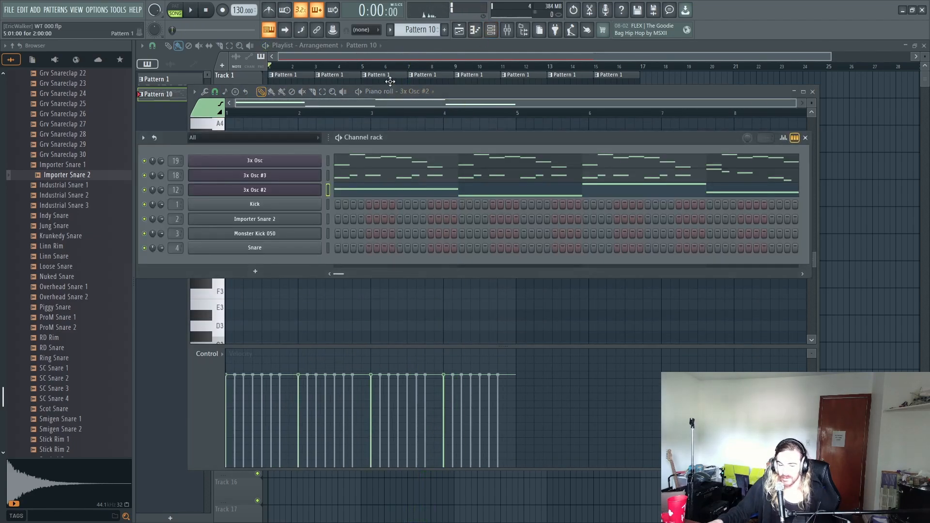
pyautogui.rightClick(261, 188)
pyautogui.moveTo(349, 273)
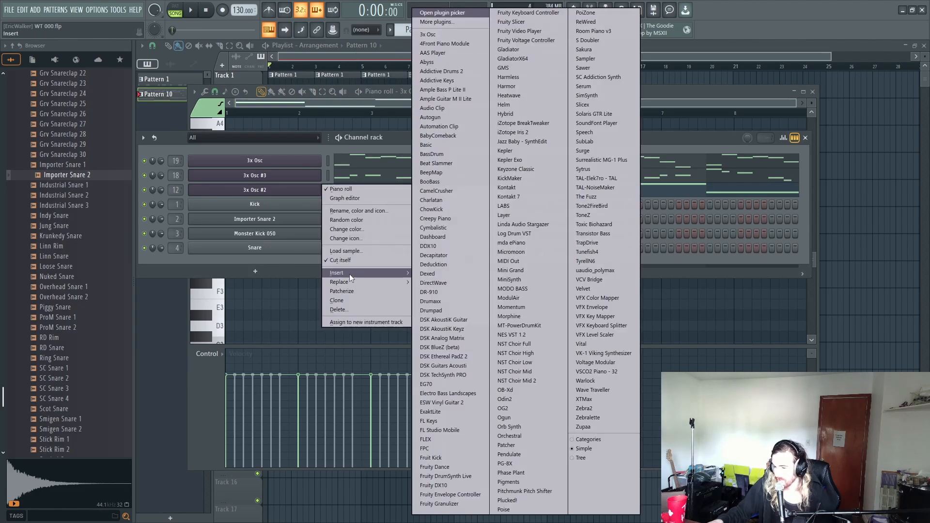
pyautogui.click(445, 34)
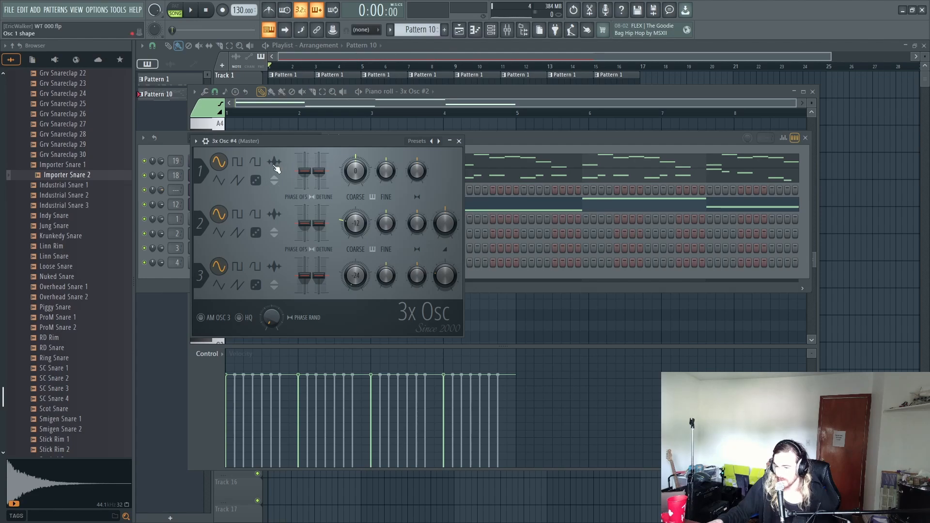
pyautogui.click(238, 180)
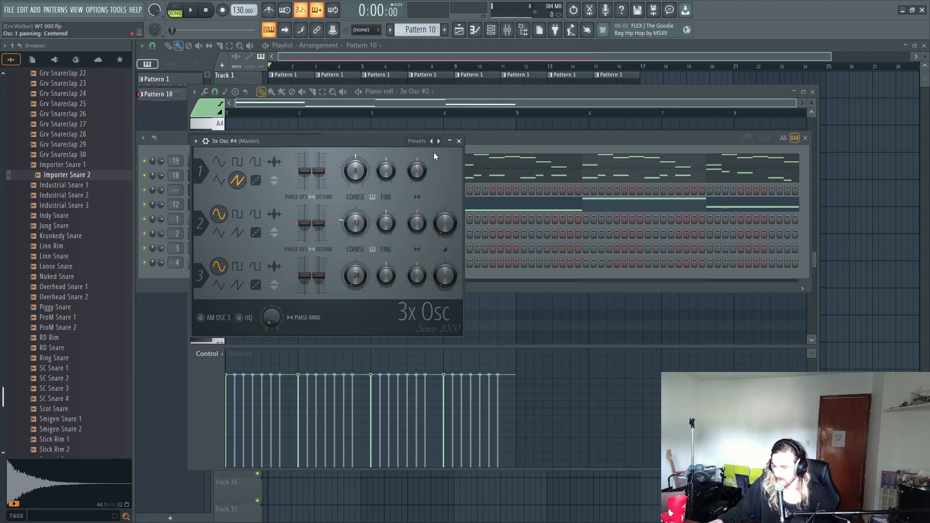
pyautogui.click(477, 138)
# - Open the piano roll of the new 3x Osc #4 channel and add full-bar C4 and G4 notes in bar 1
pyautogui.rightClick(319, 189)
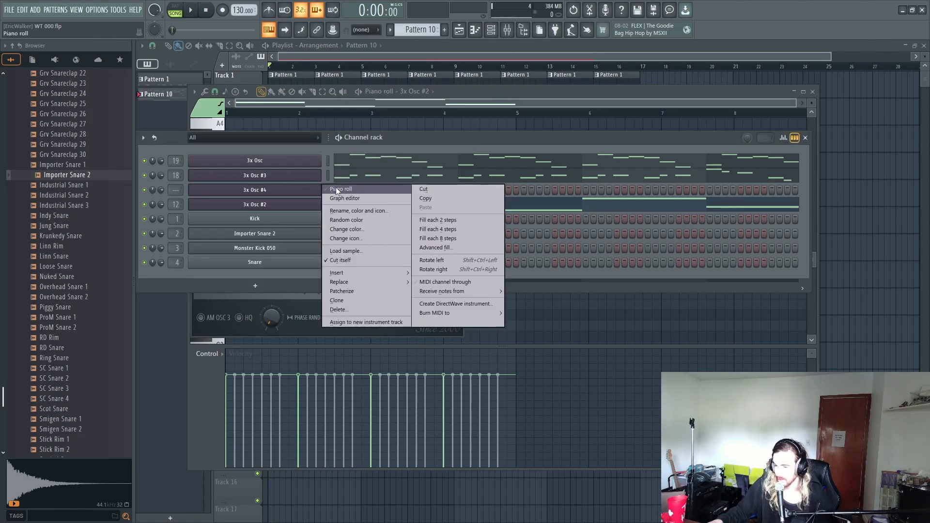
pyautogui.click(339, 189)
pyautogui.scroll(2, 301, 241)
pyautogui.click(248, 266)
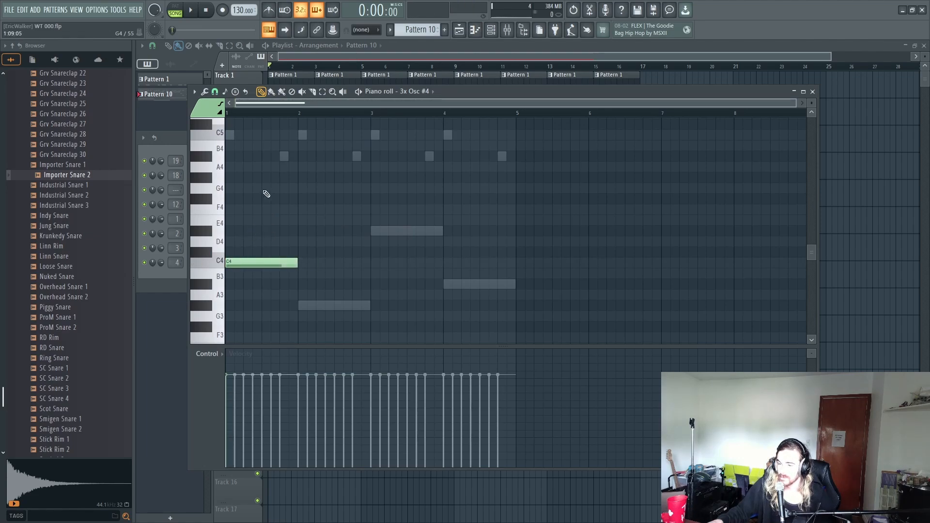
pyautogui.moveTo(250, 188); pyautogui.dragTo(227, 188)
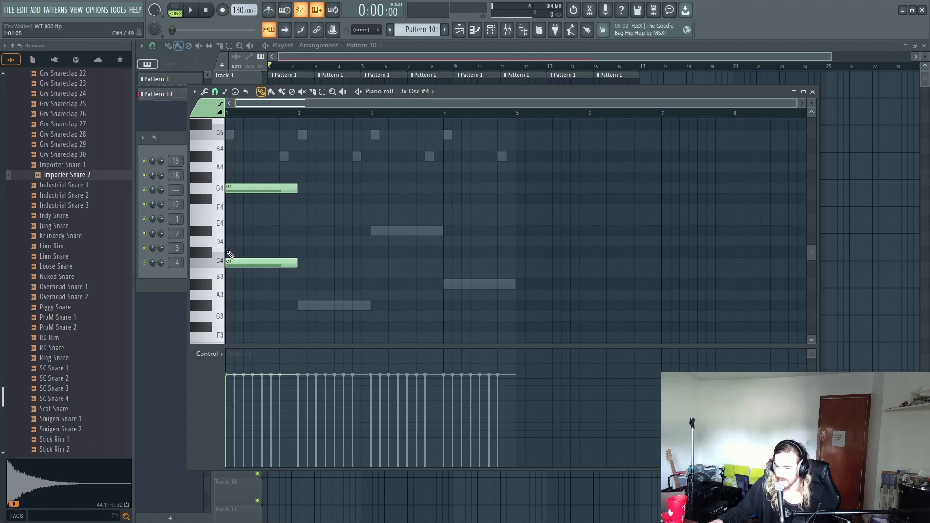
pyautogui.moveTo(230, 254)
pyautogui.mouseDown()
pyautogui.moveTo(226, 170)
pyautogui.moveTo(226, 189)
pyautogui.mouseUp()
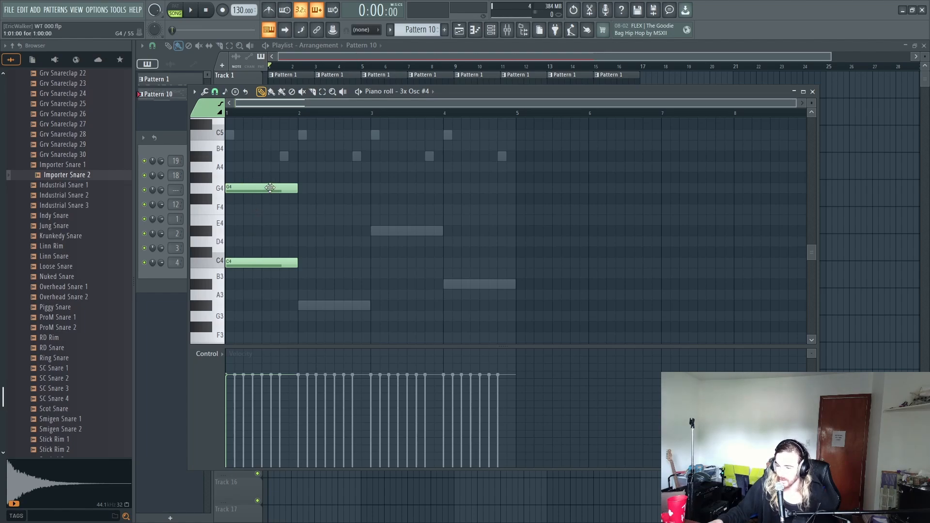
# - Add full-bar note pairs G#3 and D#4 in bar 2, D#4 and A#4 in bar 3, and A#3 and F4 in bar 4
pyautogui.click(300, 307)
pyautogui.click(303, 232)
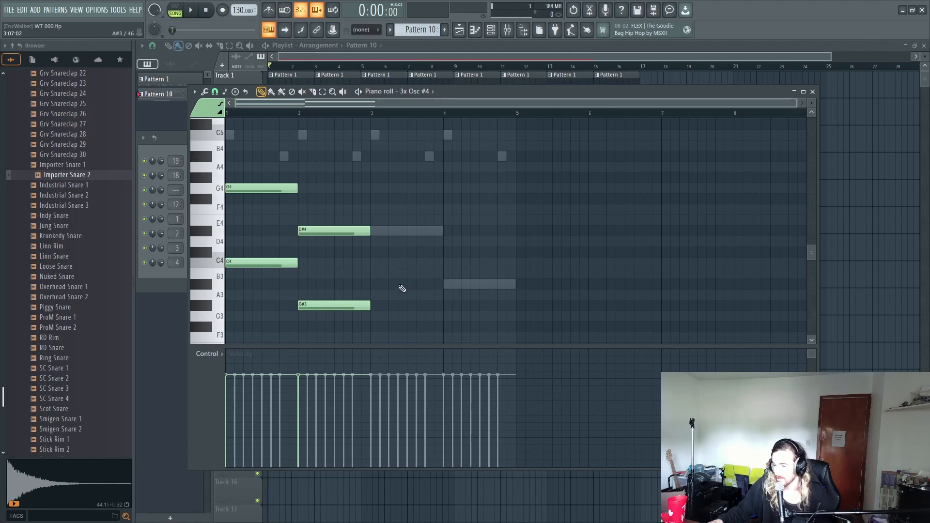
pyautogui.click(389, 233)
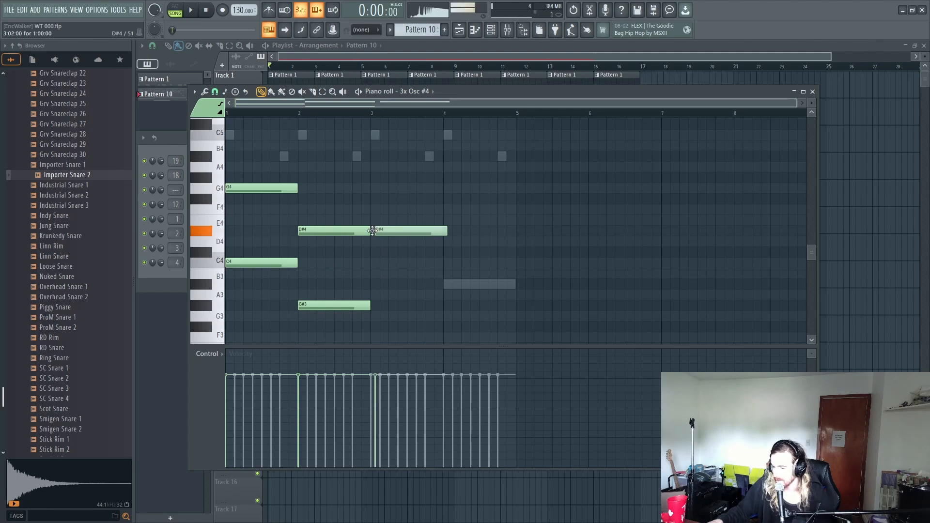
pyautogui.click(375, 156)
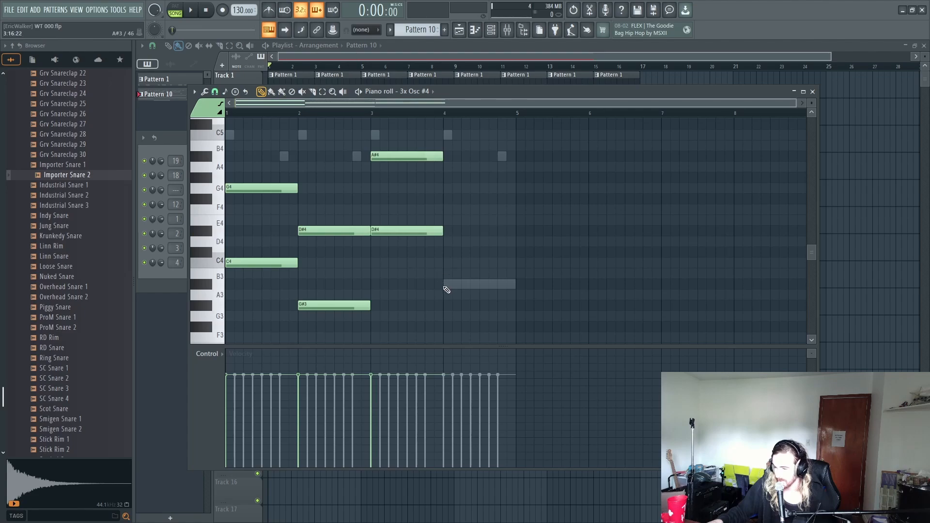
pyautogui.click(446, 289)
pyautogui.click(473, 209)
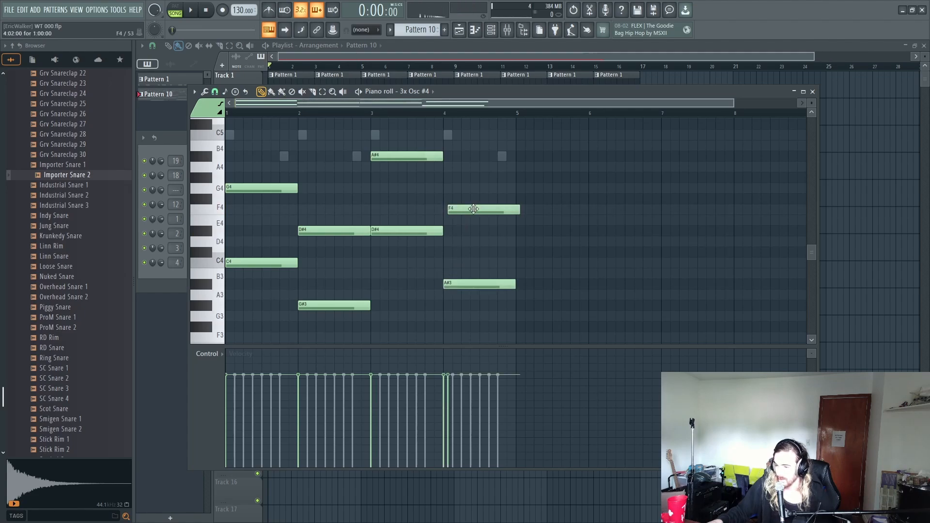
pyautogui.moveTo(473, 209); pyautogui.dragTo(469, 209)
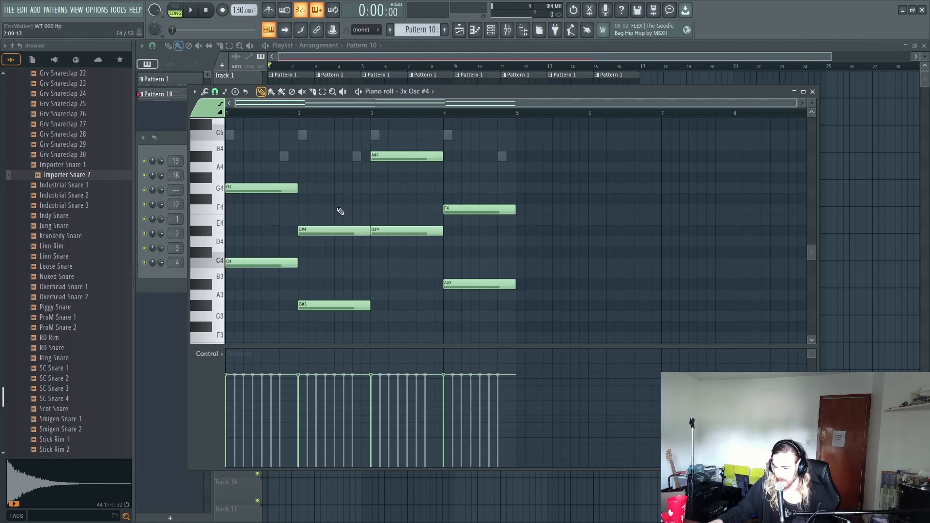
pyautogui.rightClick(286, 189)
pyautogui.rightClick(312, 231)
pyautogui.rightClick(428, 155)
pyautogui.rightClick(484, 209)
pyautogui.rightClick(501, 284)
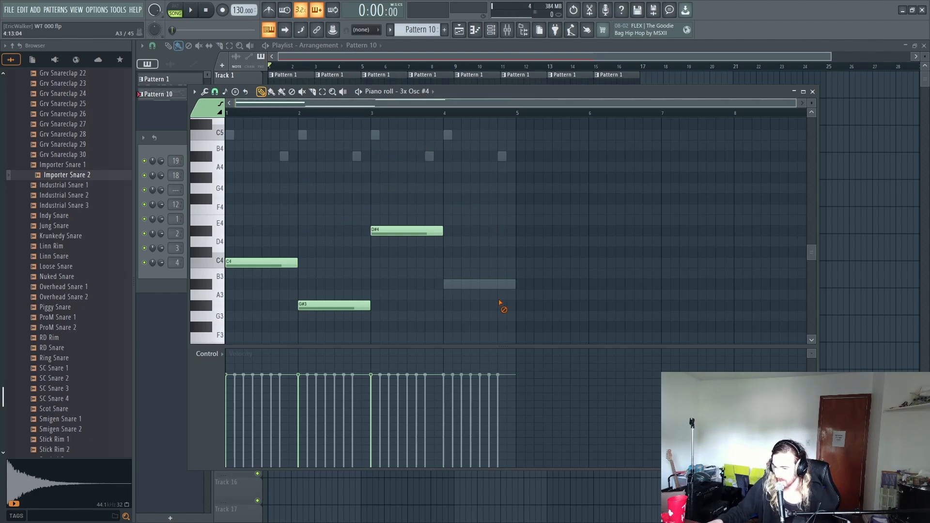
pyautogui.hotkey('ctrl', 'z')
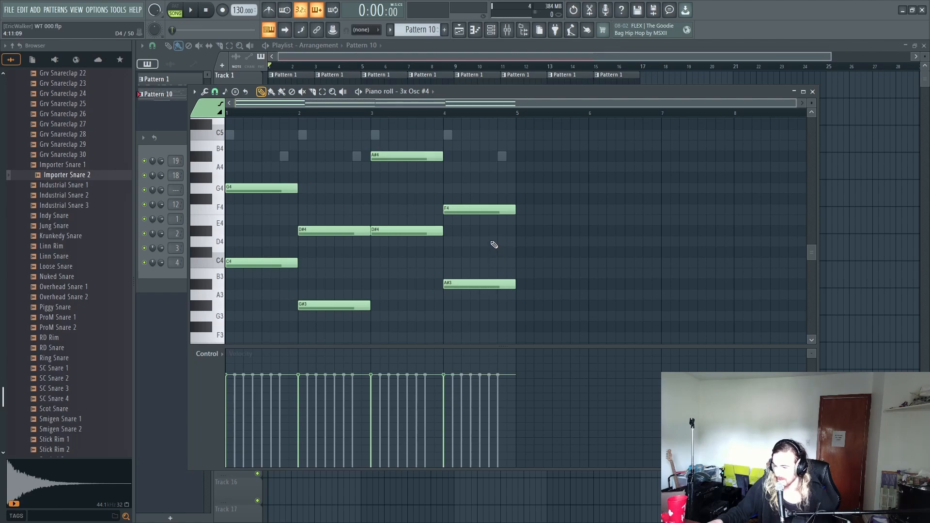
# - Audition the two-note chords, and add middle notes D#4 in bar 1, C4 in bar 2, G4 in bar 3 and D4 in bar 4
pyautogui.press('space')
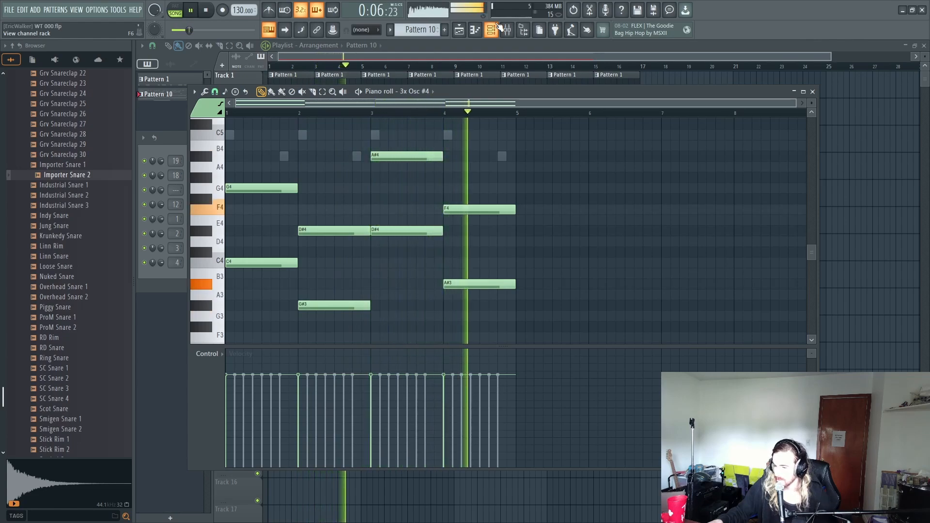
pyautogui.press('space')
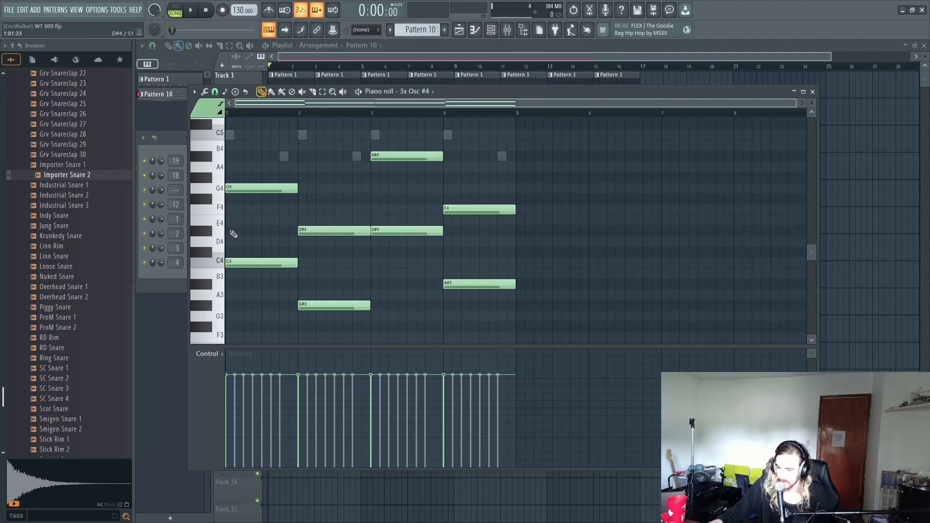
pyautogui.click(232, 232)
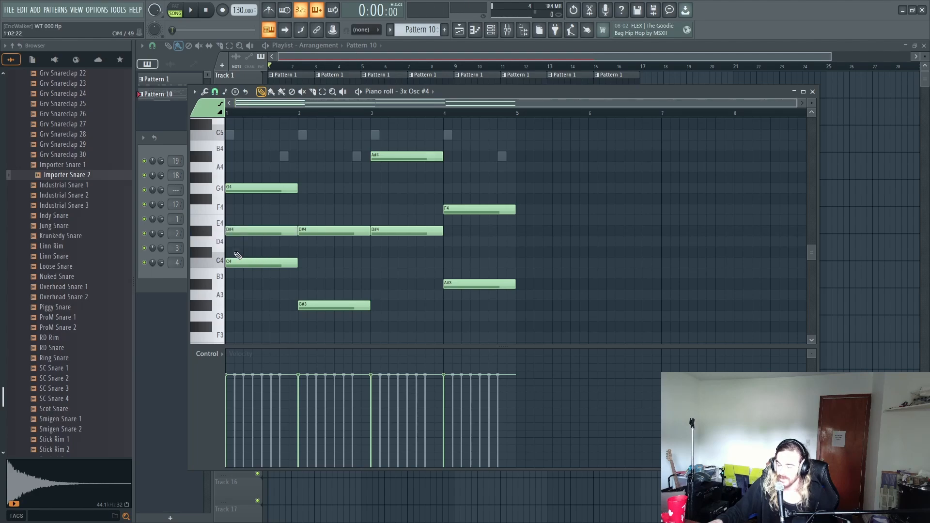
pyautogui.rightClick(243, 229)
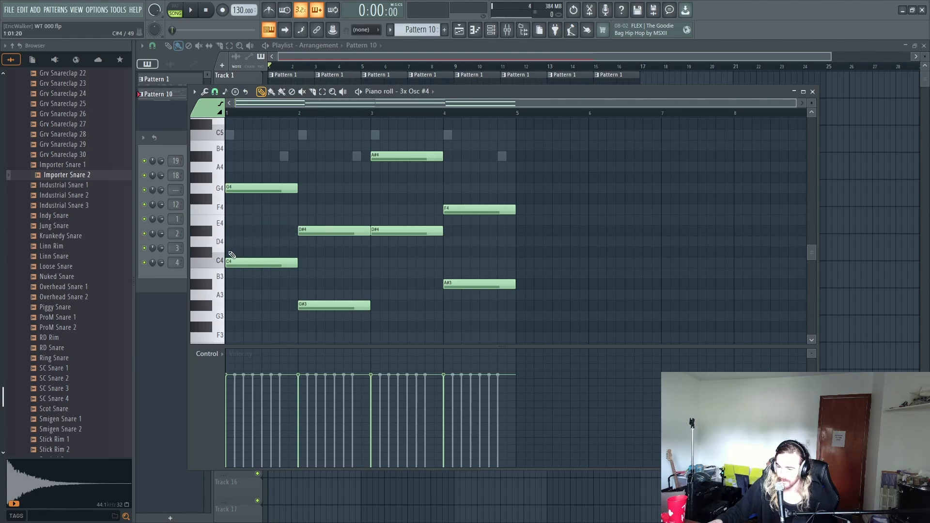
pyautogui.click(227, 253)
pyautogui.moveTo(226, 253); pyautogui.dragTo(227, 232)
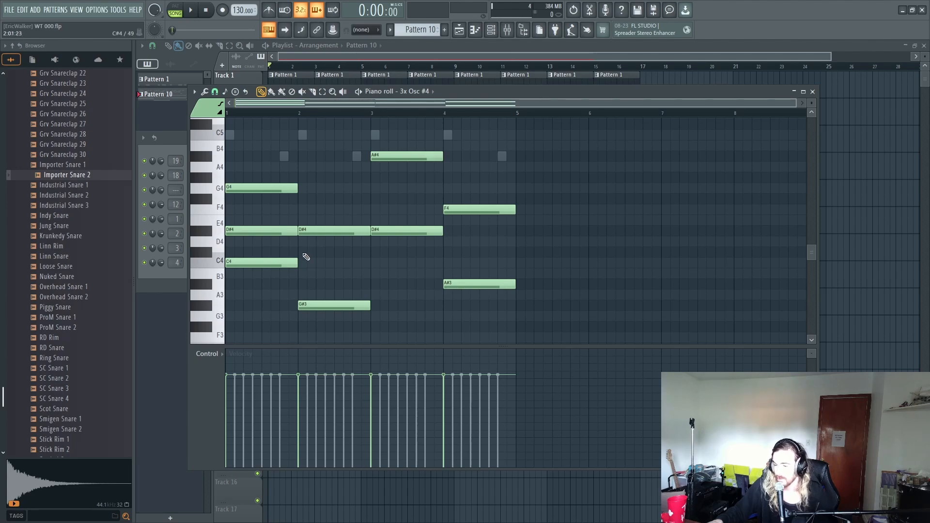
pyautogui.moveTo(301, 293); pyautogui.dragTo(299, 263)
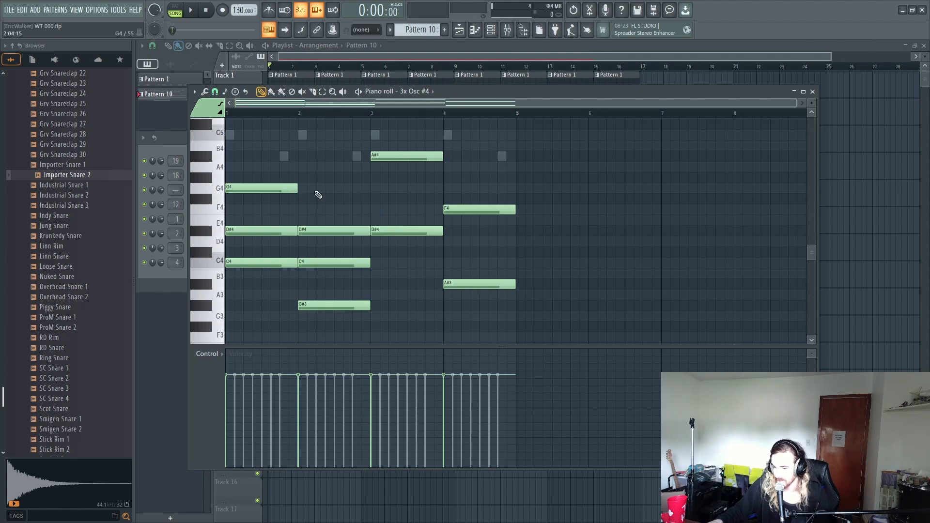
pyautogui.click(374, 189)
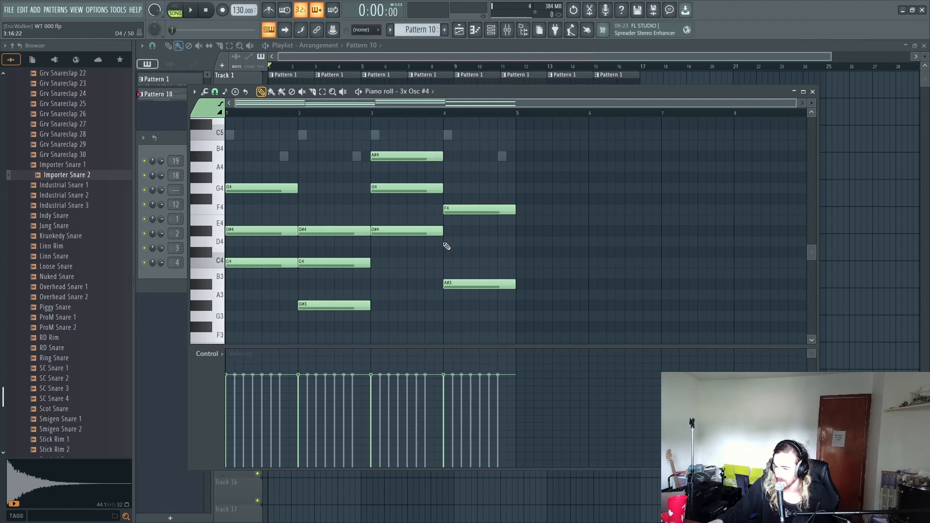
pyautogui.click(444, 242)
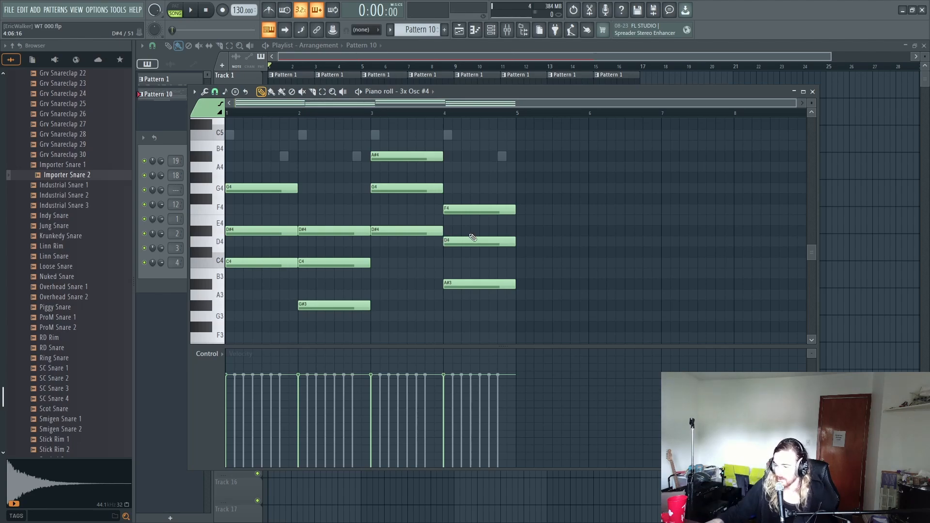
# - Open the Pitcher effect on the Melody mixer track and check which notes its C minor scale allows
pyautogui.click(507, 29)
pyautogui.click(361, 127)
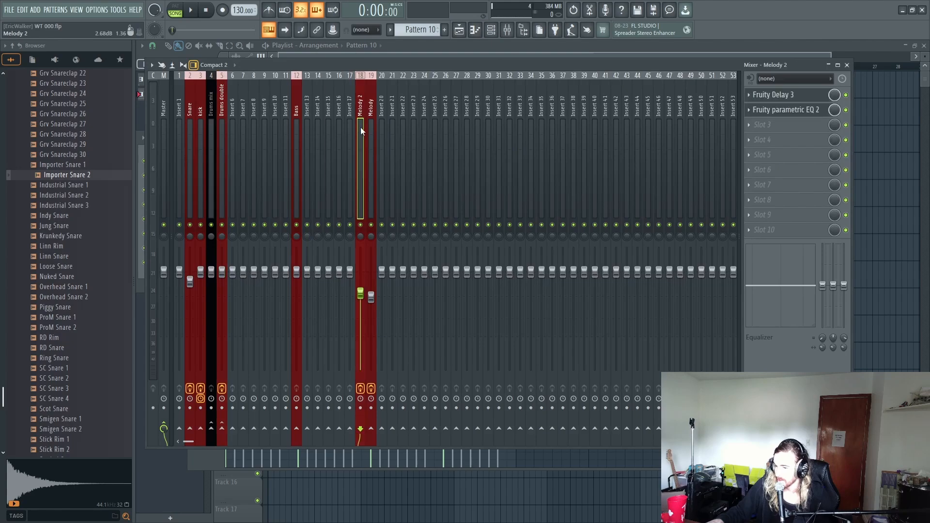
pyautogui.click(378, 130)
pyautogui.click(370, 138)
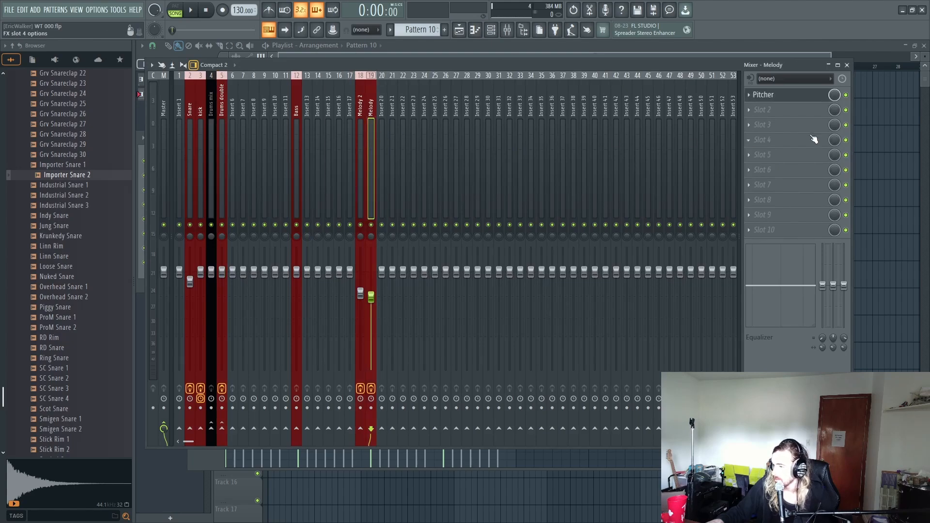
pyautogui.click(795, 95)
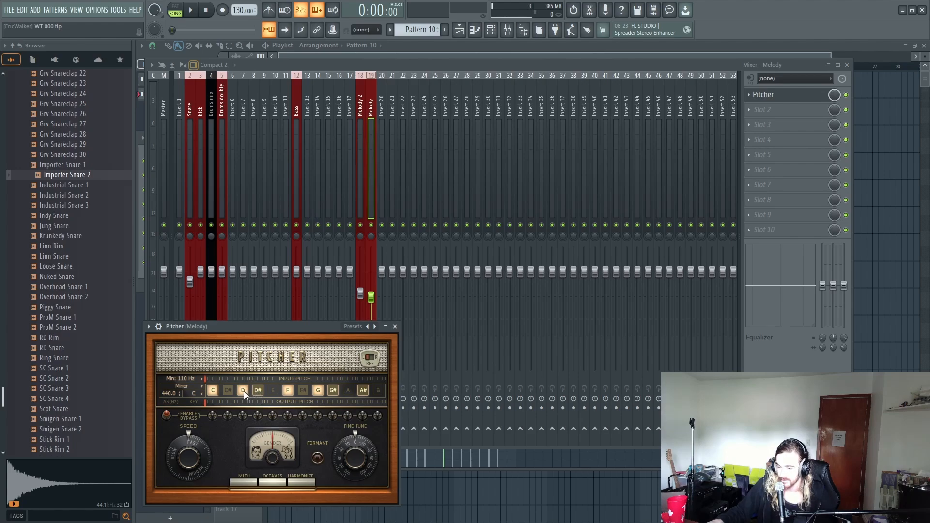
# - View the 3x Osc #2 bass notes in the piano roll, and switch back to the 3x Osc #4 chords
pyautogui.press('F6')
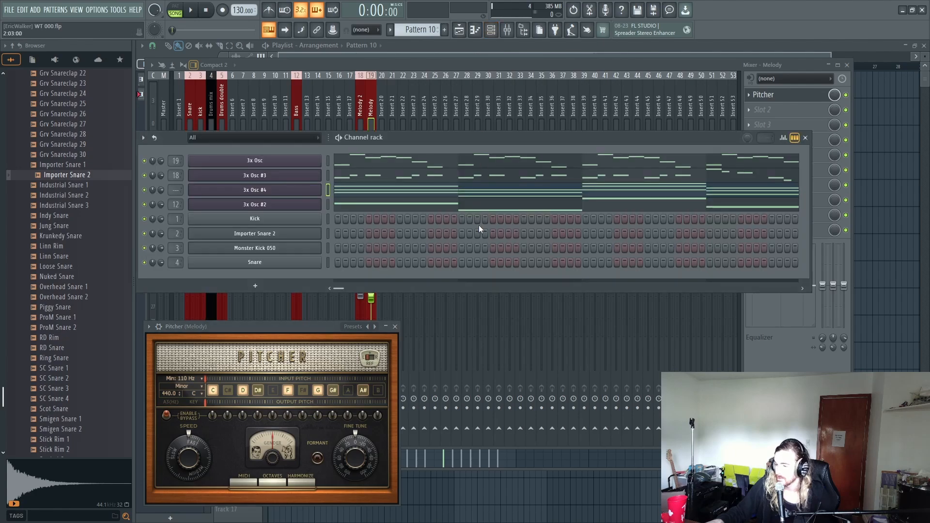
pyautogui.click(494, 205)
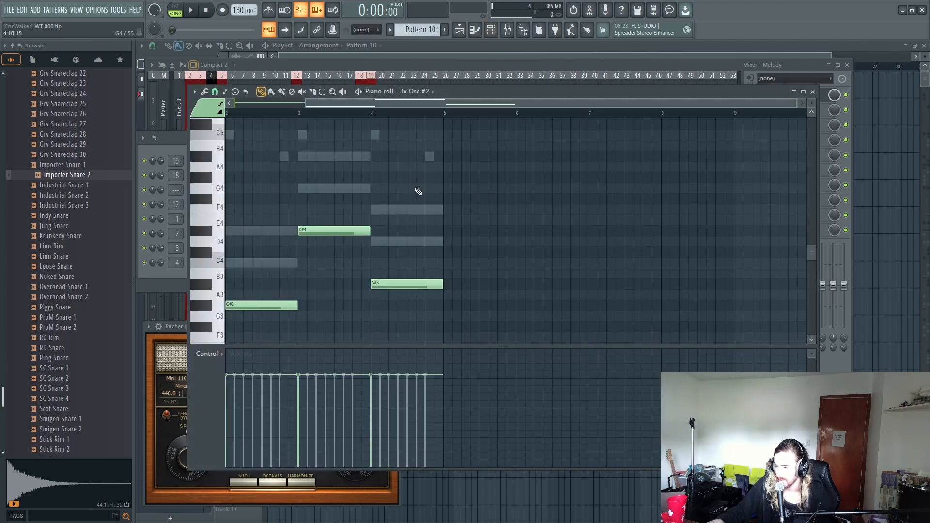
pyautogui.rightClick(405, 241)
pyautogui.moveTo(403, 238); pyautogui.dragTo(540, 216)
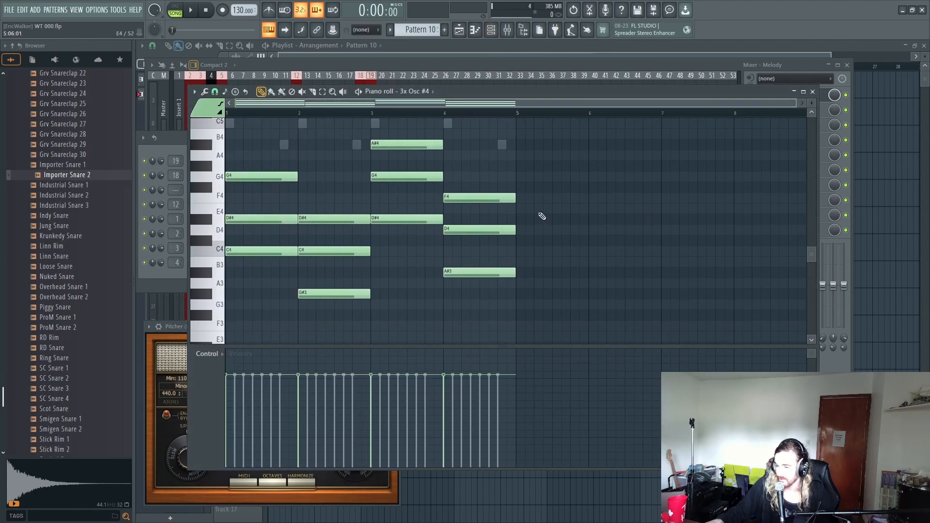
# - Compare the 3x Osc #4 chords with the ghosted melody notes, switch to the 3x Osc melody and play the song
pyautogui.scroll(3, 537, 195)
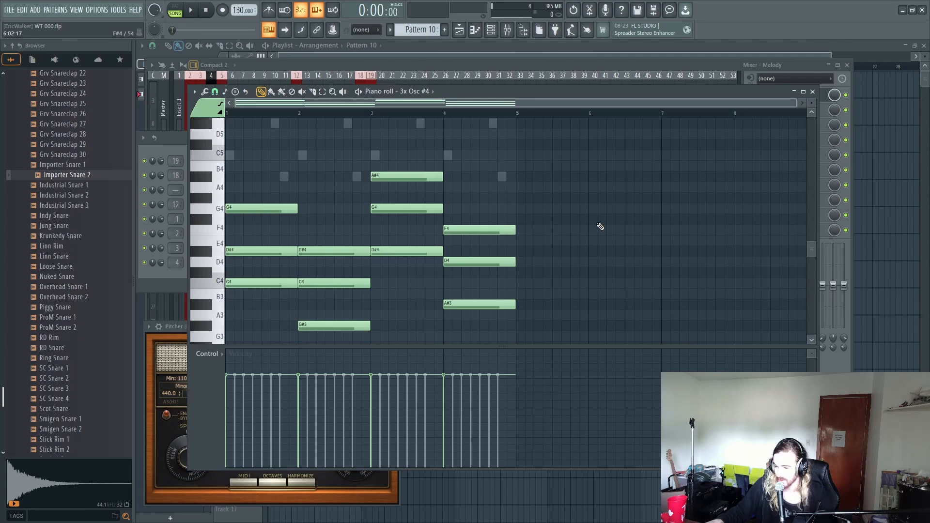
pyautogui.scroll(5, 599, 226)
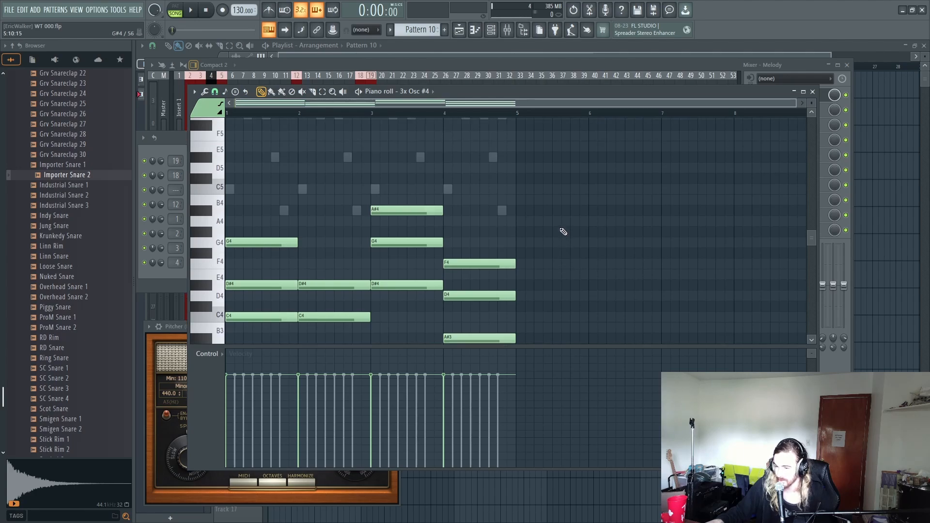
pyautogui.scroll(-1, 552, 222)
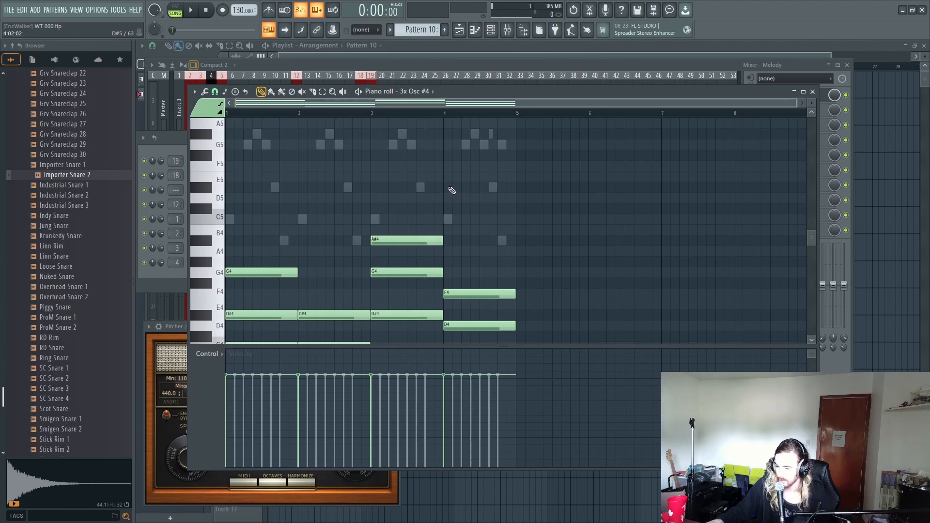
pyautogui.scroll(-3, 323, 139)
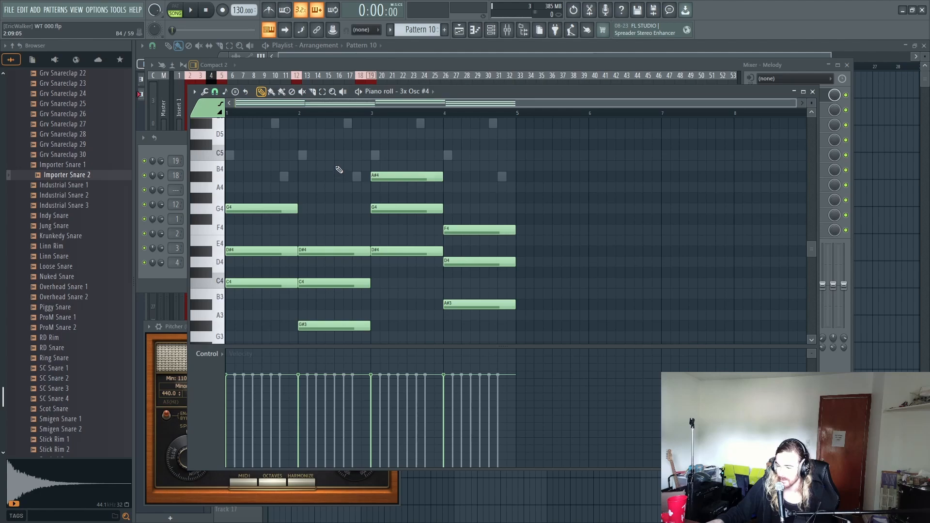
pyautogui.scroll(3, 339, 169)
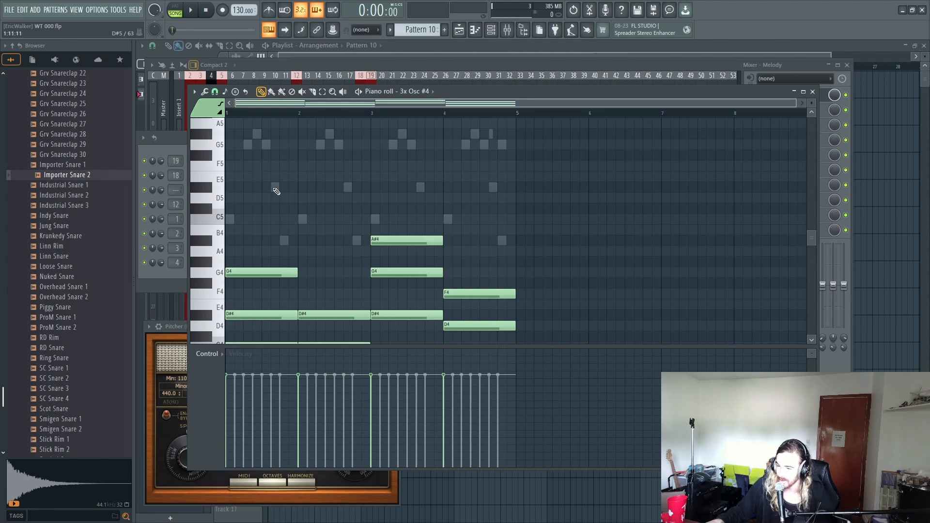
pyautogui.doubleClick(275, 188)
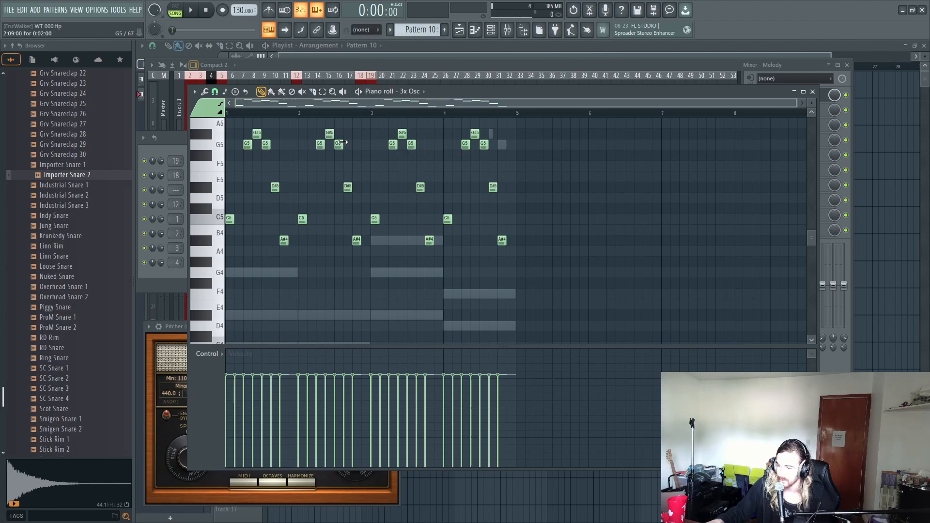
pyautogui.press('space')
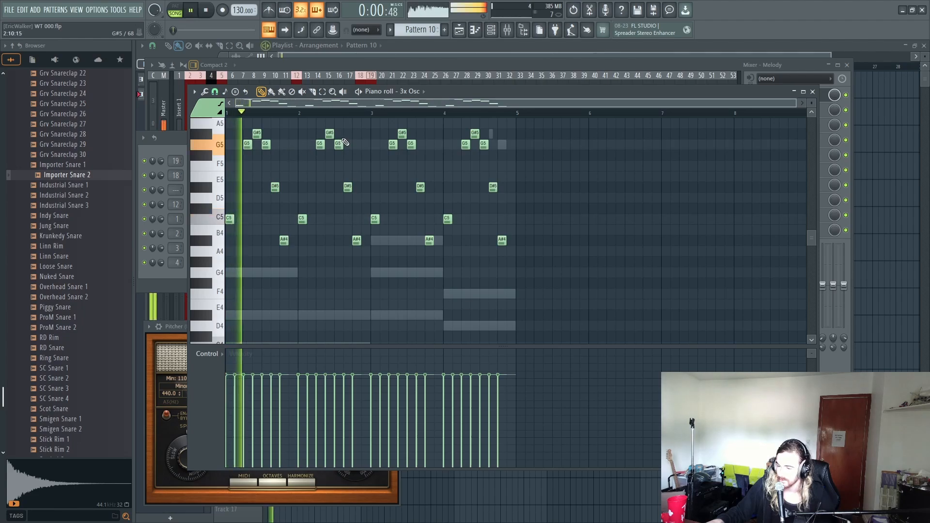
# - Stop playback and route the 3x Osc #4 channel to mixer track 17
pyautogui.click(492, 30)
pyautogui.press('space')
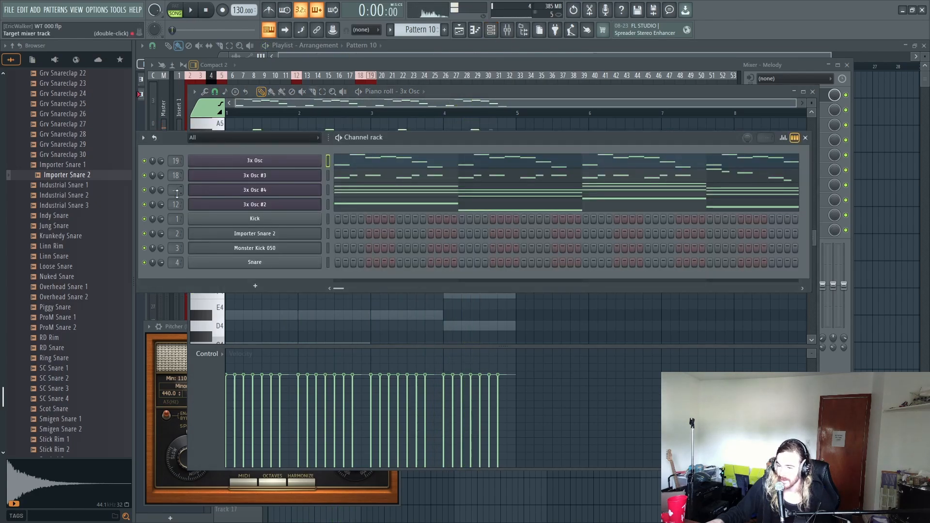
pyautogui.moveTo(175, 191); pyautogui.dragTo(176, 150)
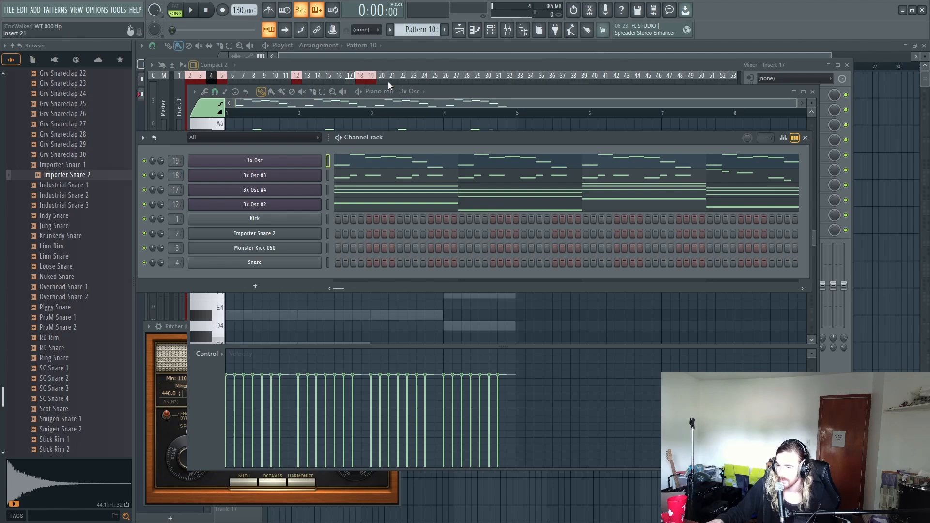
# - Name mixer track 17 Chords and give it the same red colour as the melody tracks
pyautogui.click(507, 30)
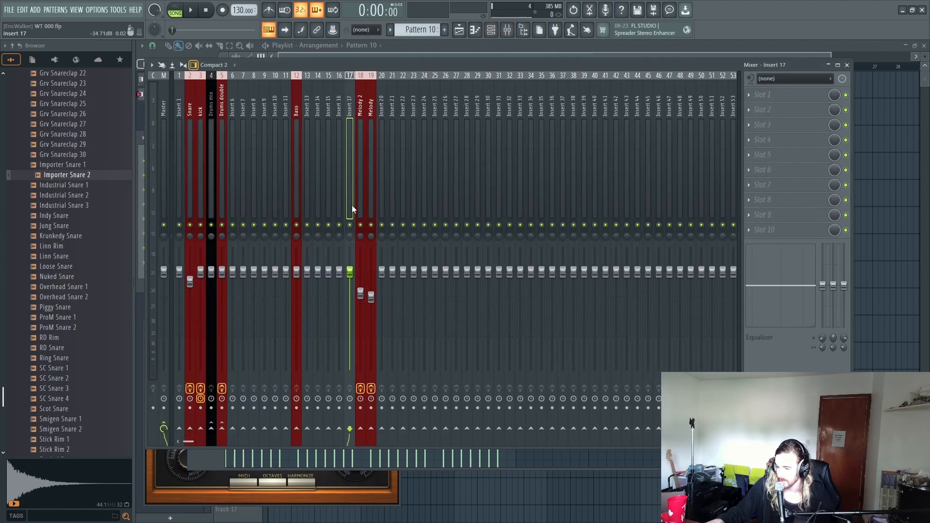
pyautogui.press('F2')
pyautogui.write('Chords')
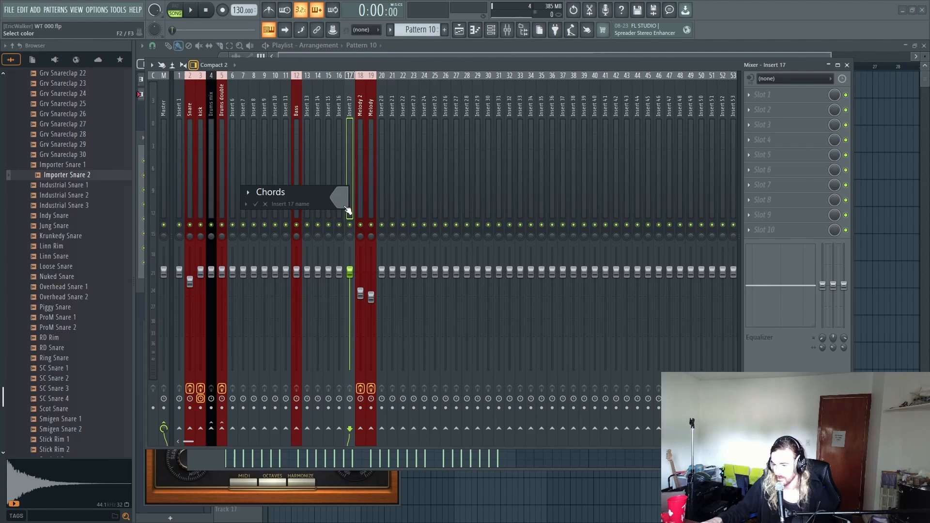
pyautogui.click(348, 211)
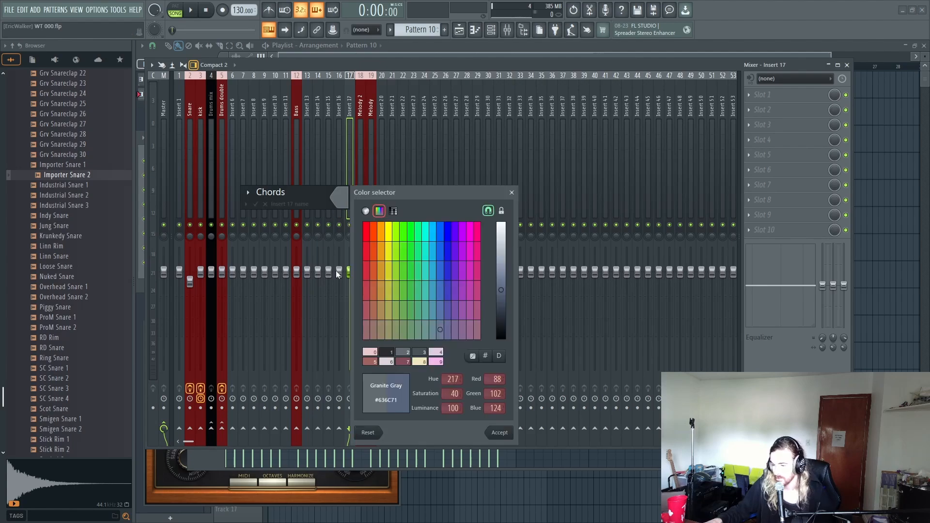
pyautogui.click(374, 353)
pyautogui.press('Return')
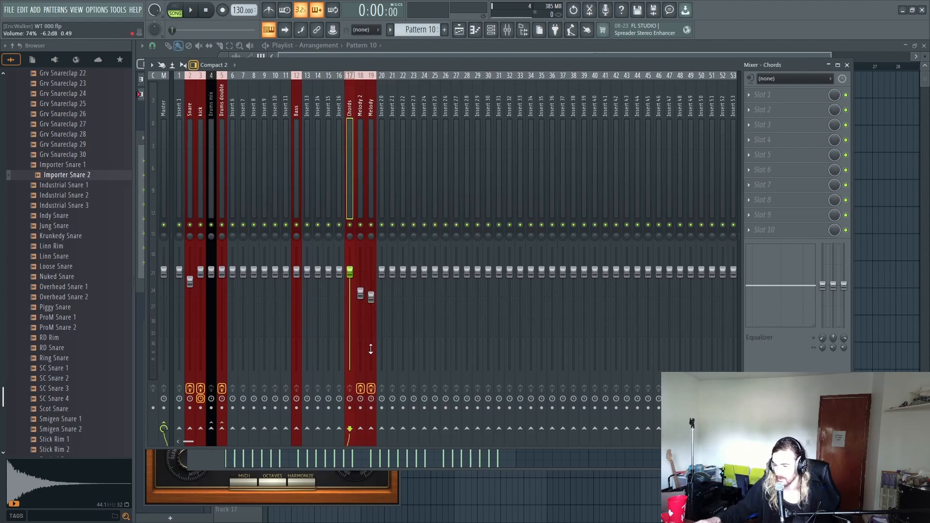
# - Lower the Chords track's volume below the two melody tracks, check the balance with the song playing, and save the project
pyautogui.moveTo(350, 271); pyautogui.dragTo(350, 285)
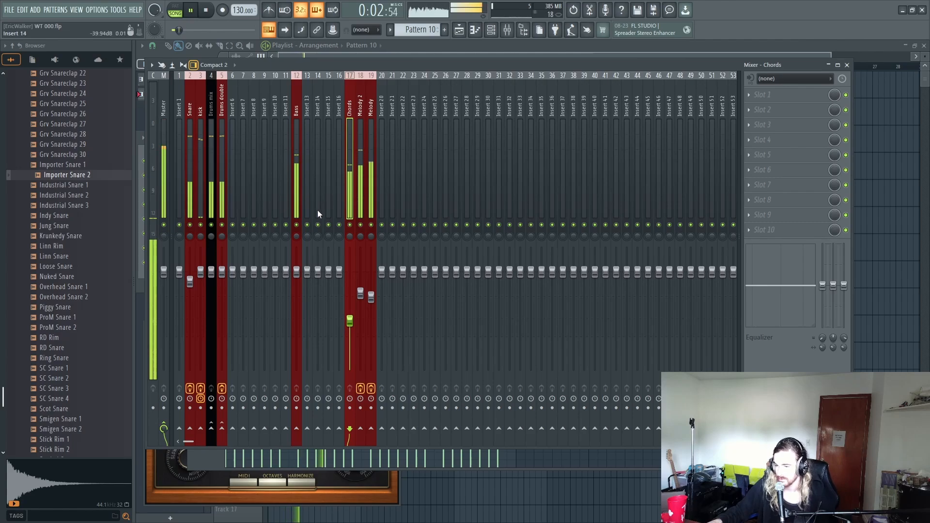
pyautogui.hotkey('ctrl', 's')
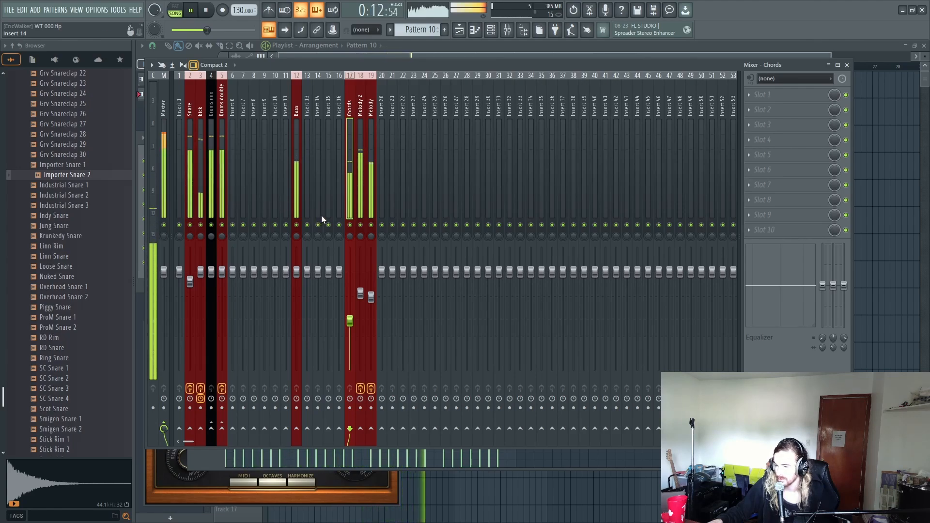
pyautogui.press('space')
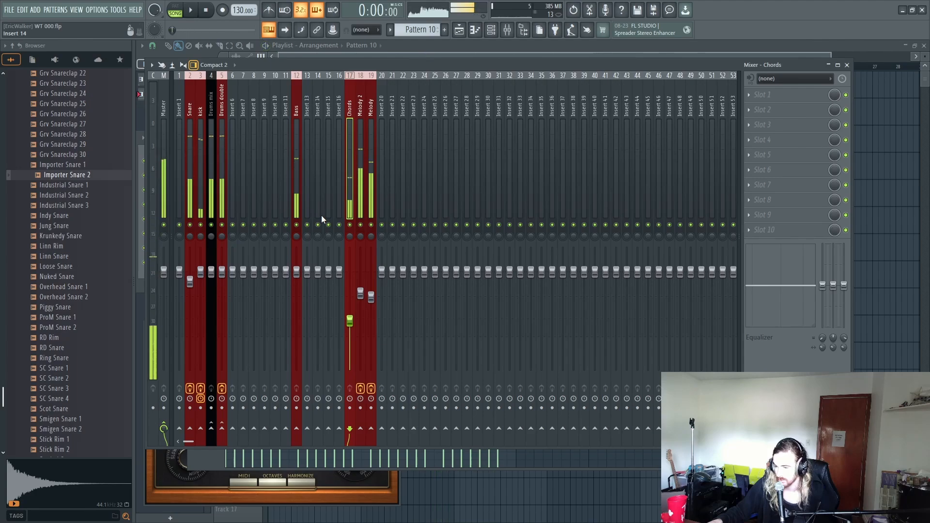